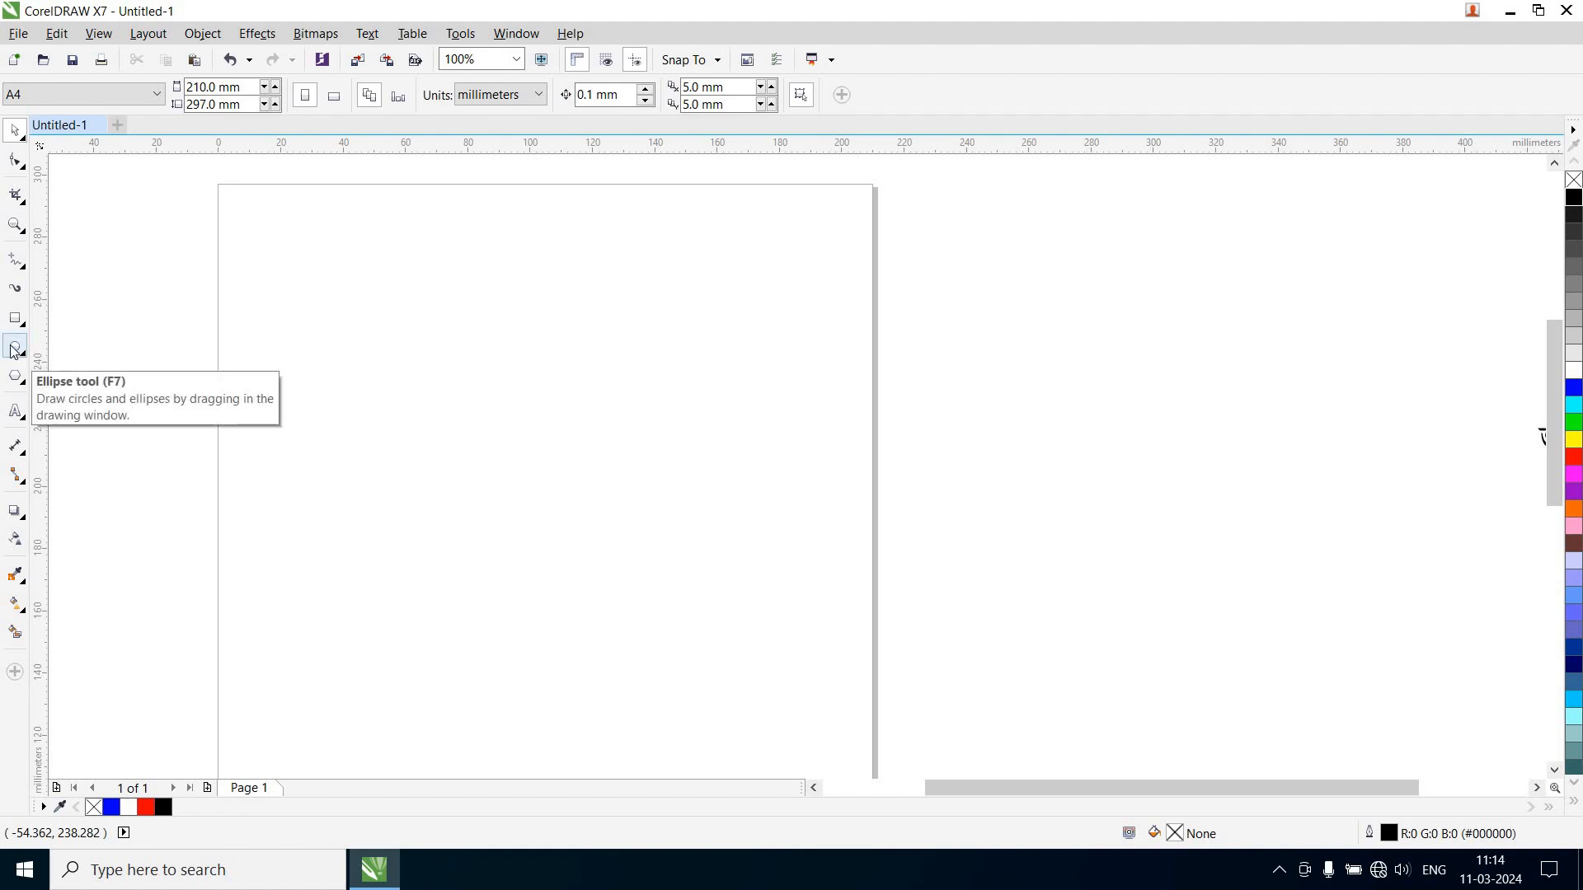
# Draw a circle about 160.6 mm across on the page and make a concentric copy about 122.5 mm across
pyautogui.click(13, 350)
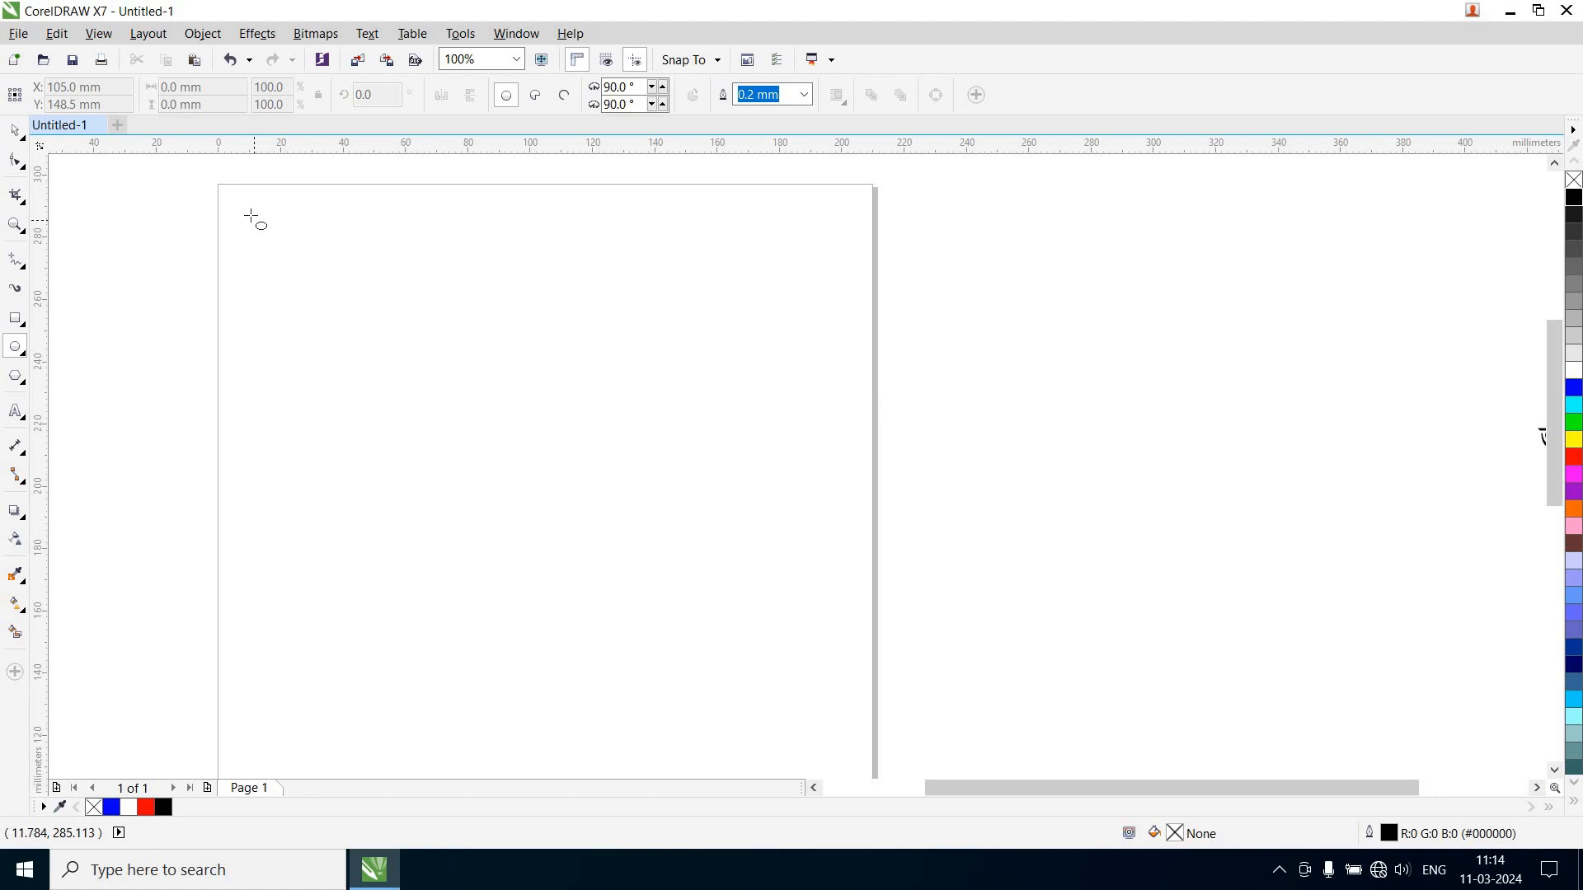
pyautogui.moveTo(251, 216); pyautogui.dragTo(678, 722)
pyautogui.press('space')
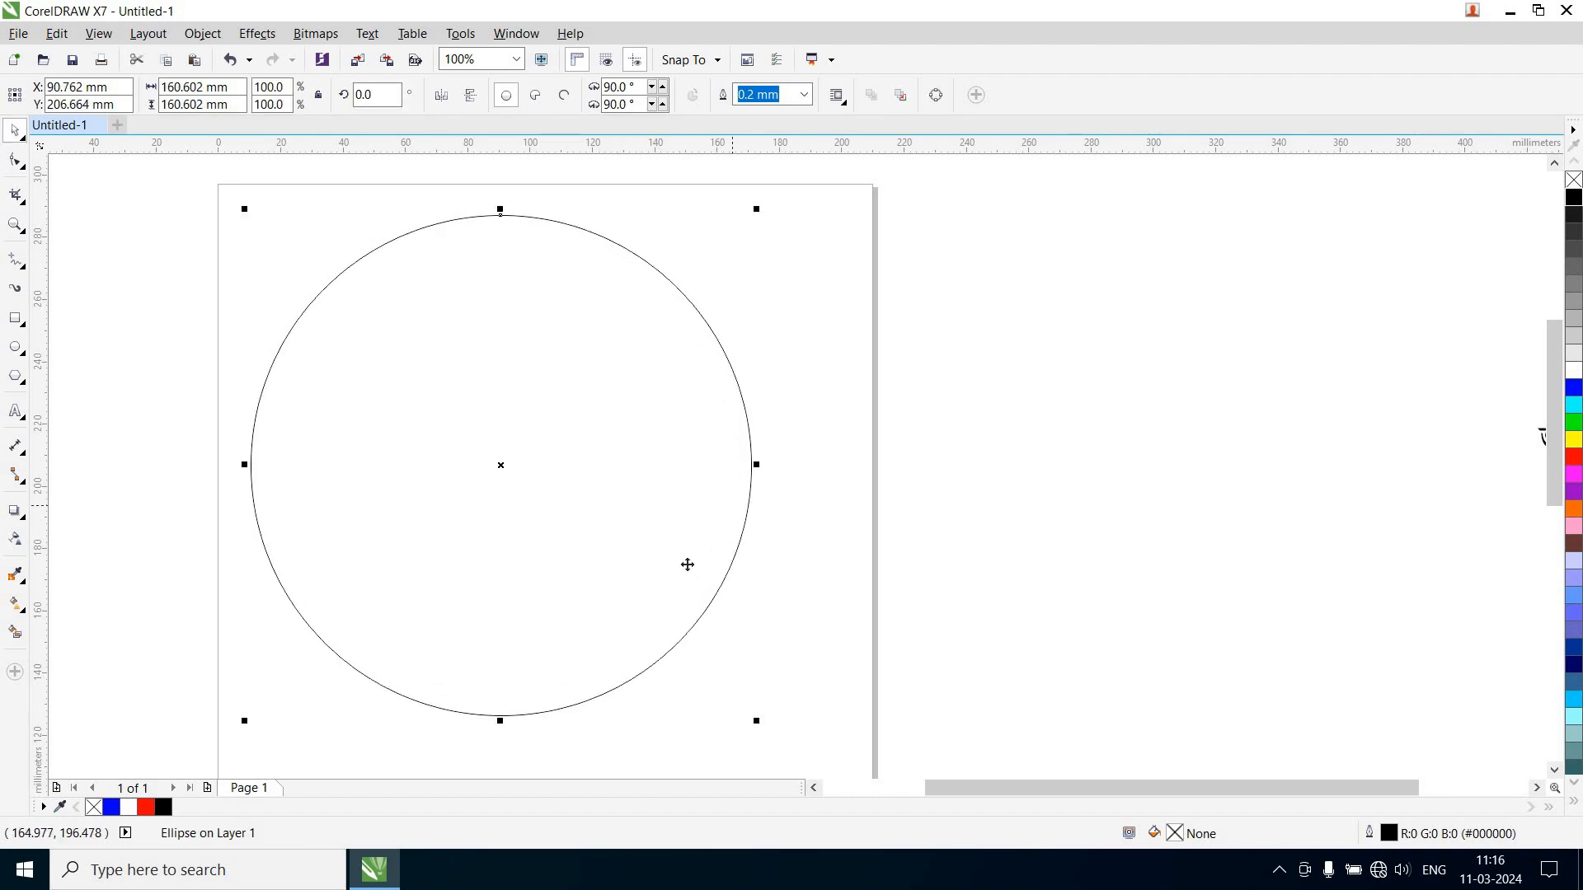
pyautogui.click(747, 520)
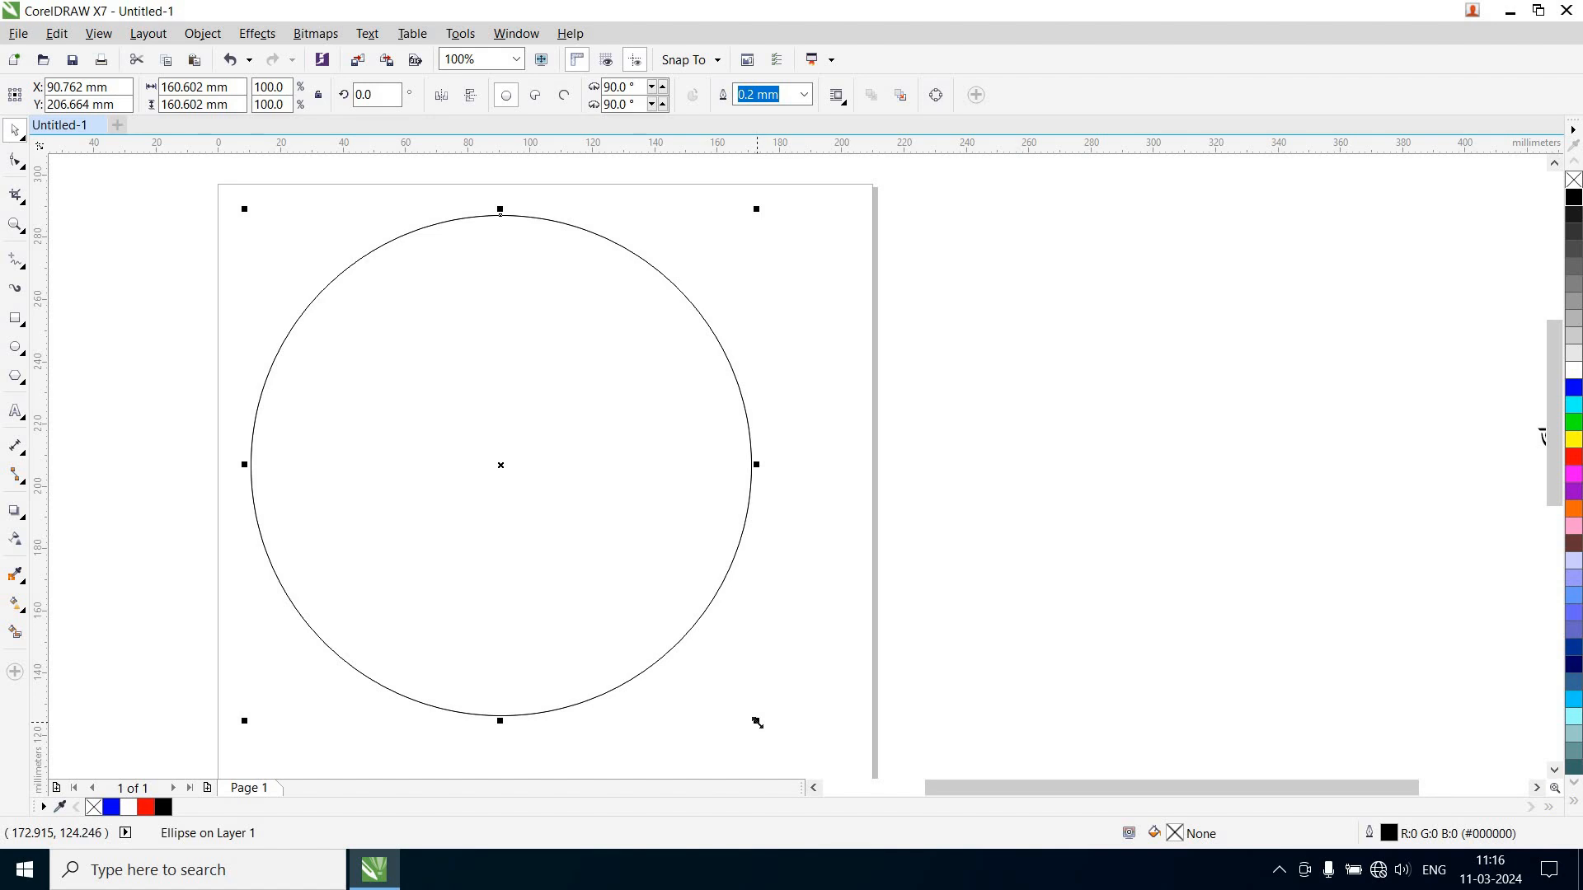
pyautogui.moveTo(757, 722); pyautogui.dragTo(713, 664)
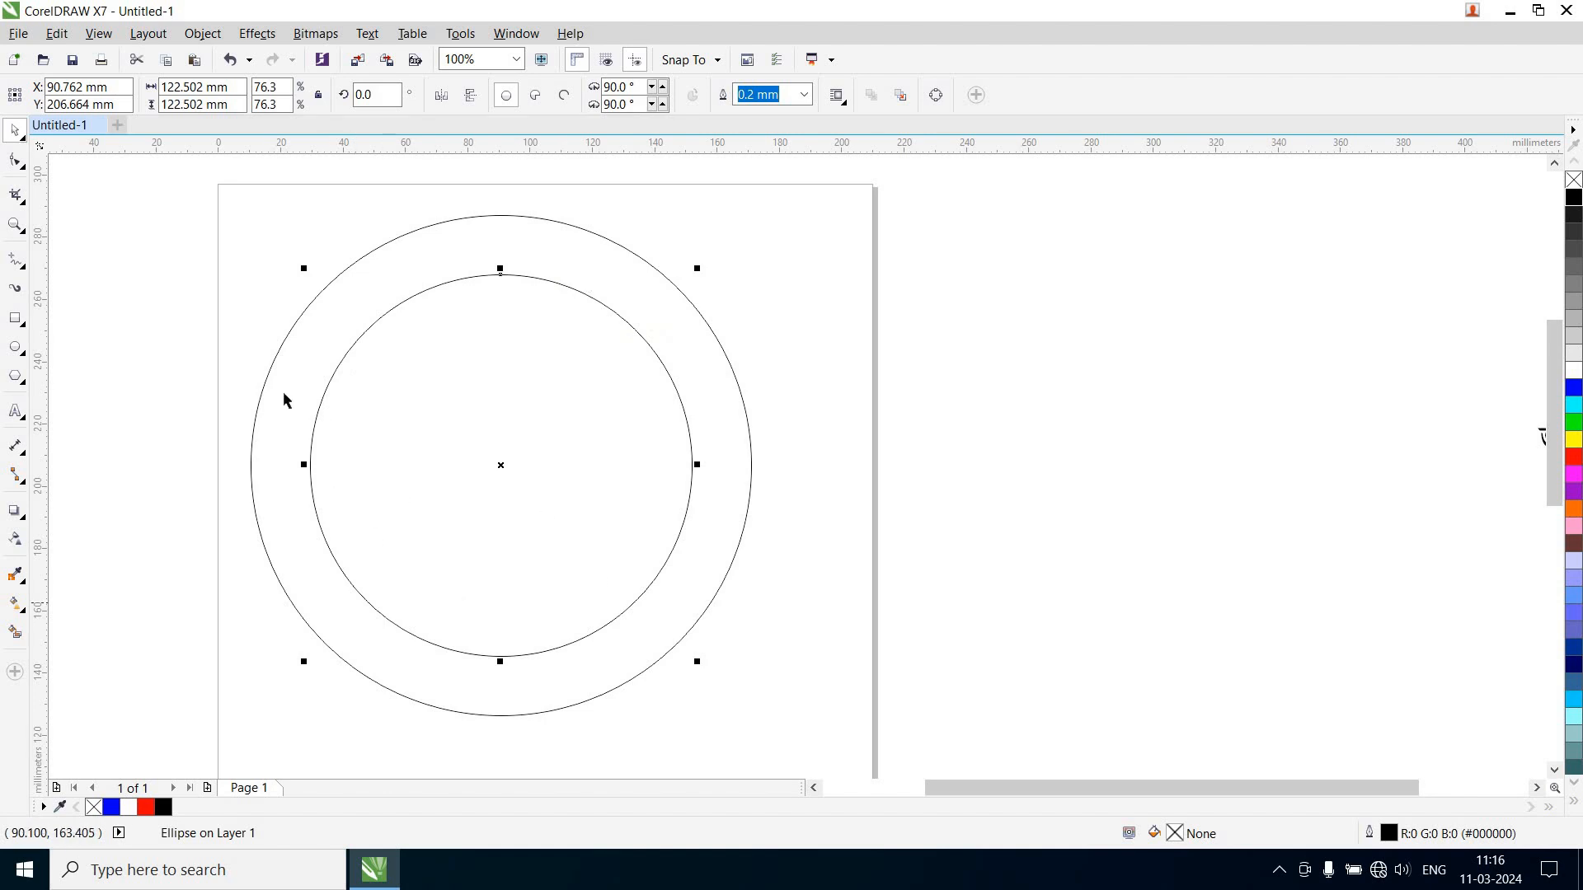
# Give the outer circle a Navy Blue fill and a matching Navy Blue outline
pyautogui.click(392, 240)
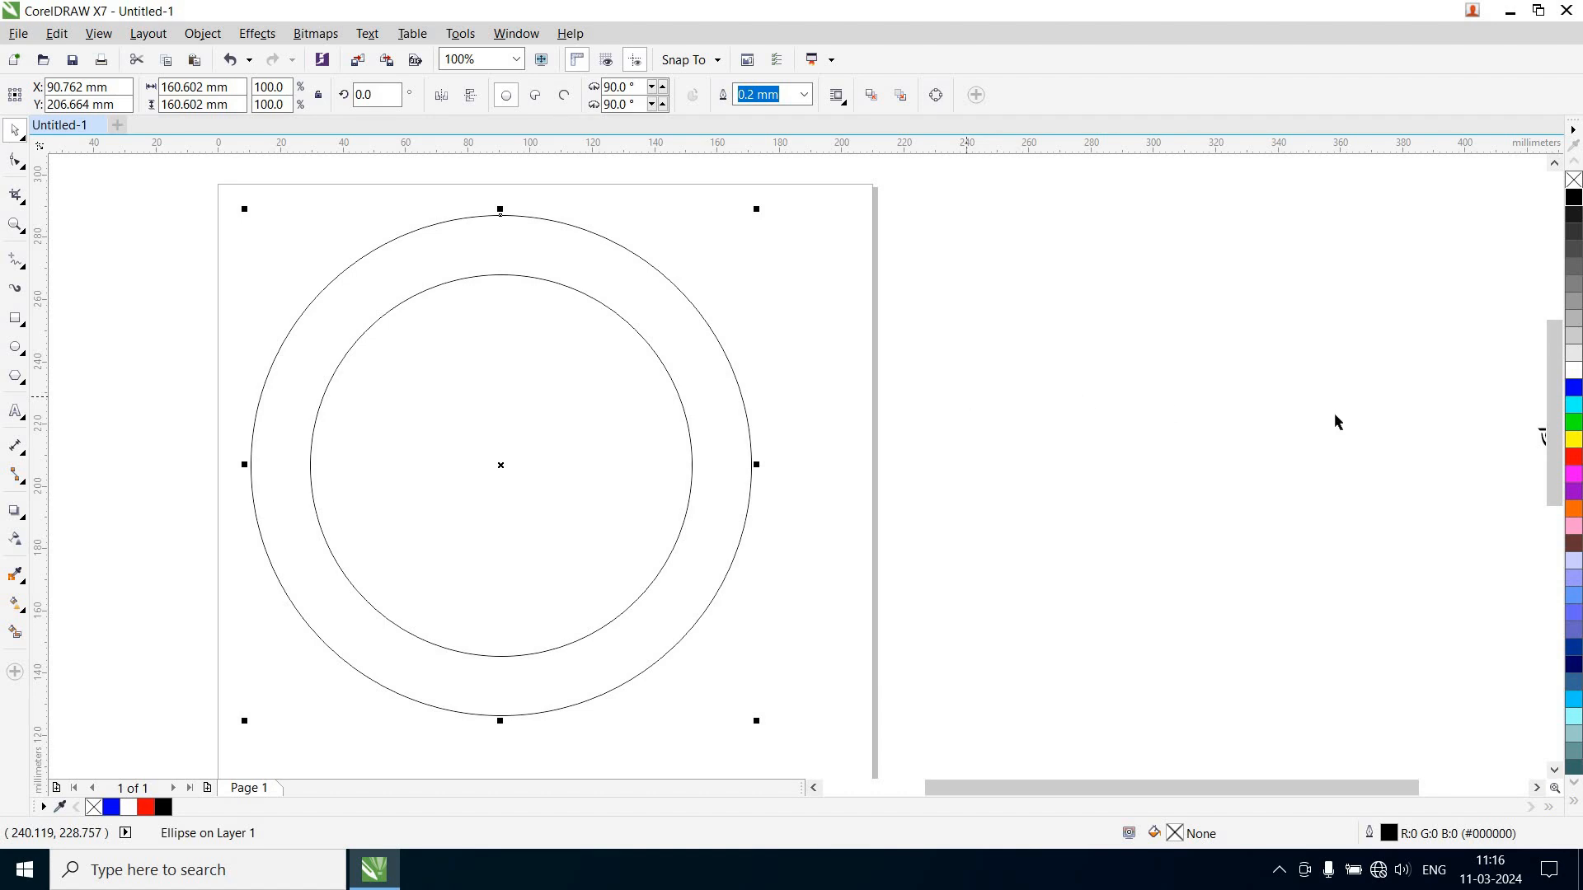
pyautogui.click(1573, 648)
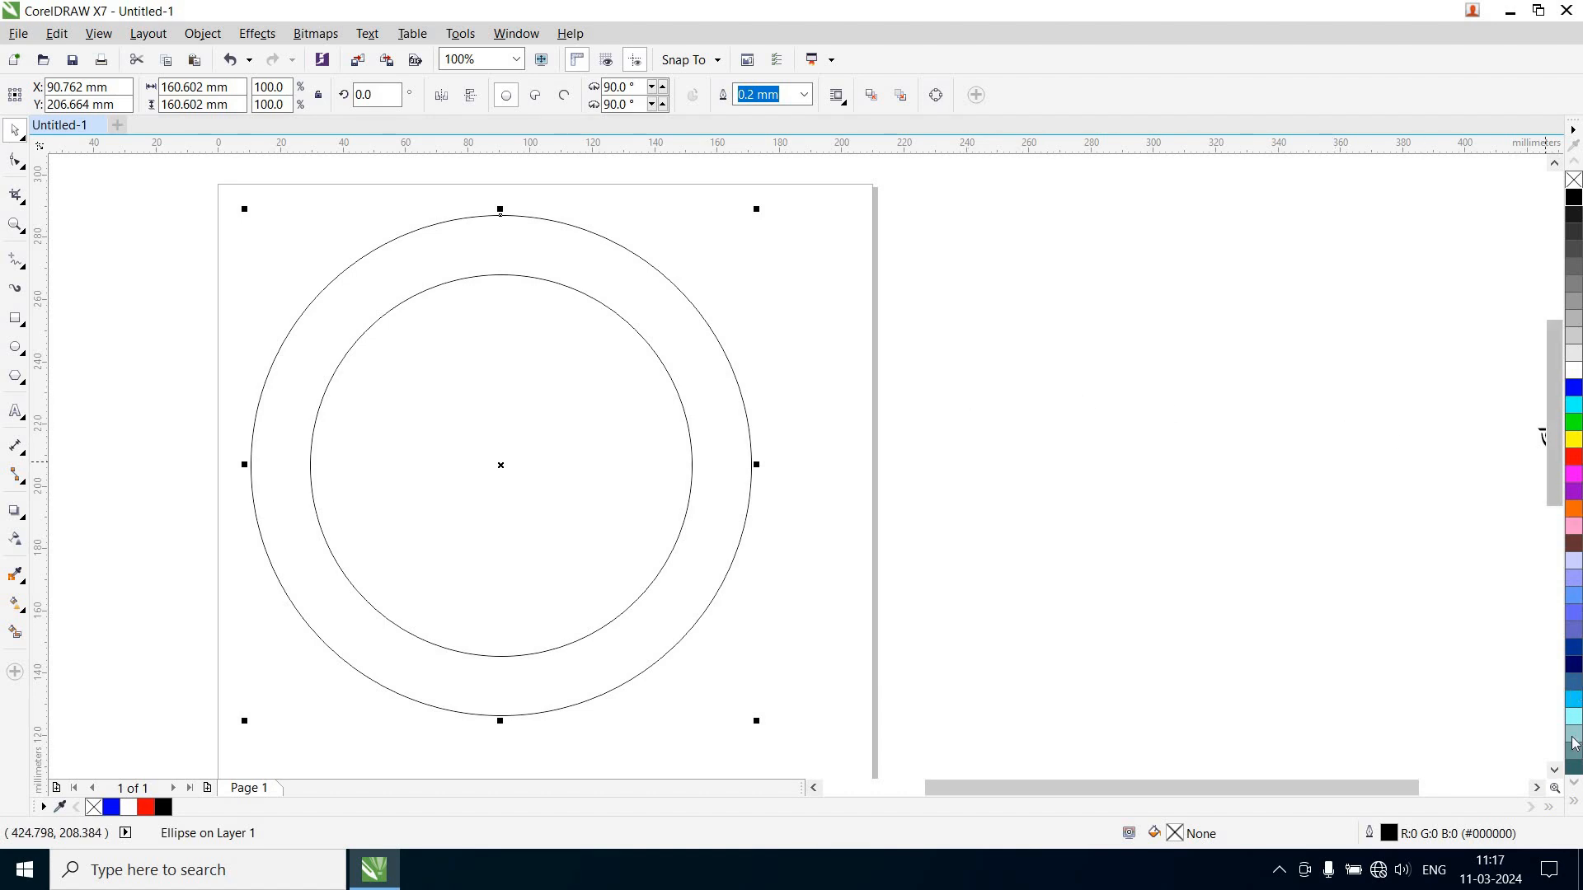
pyautogui.click(1575, 805)
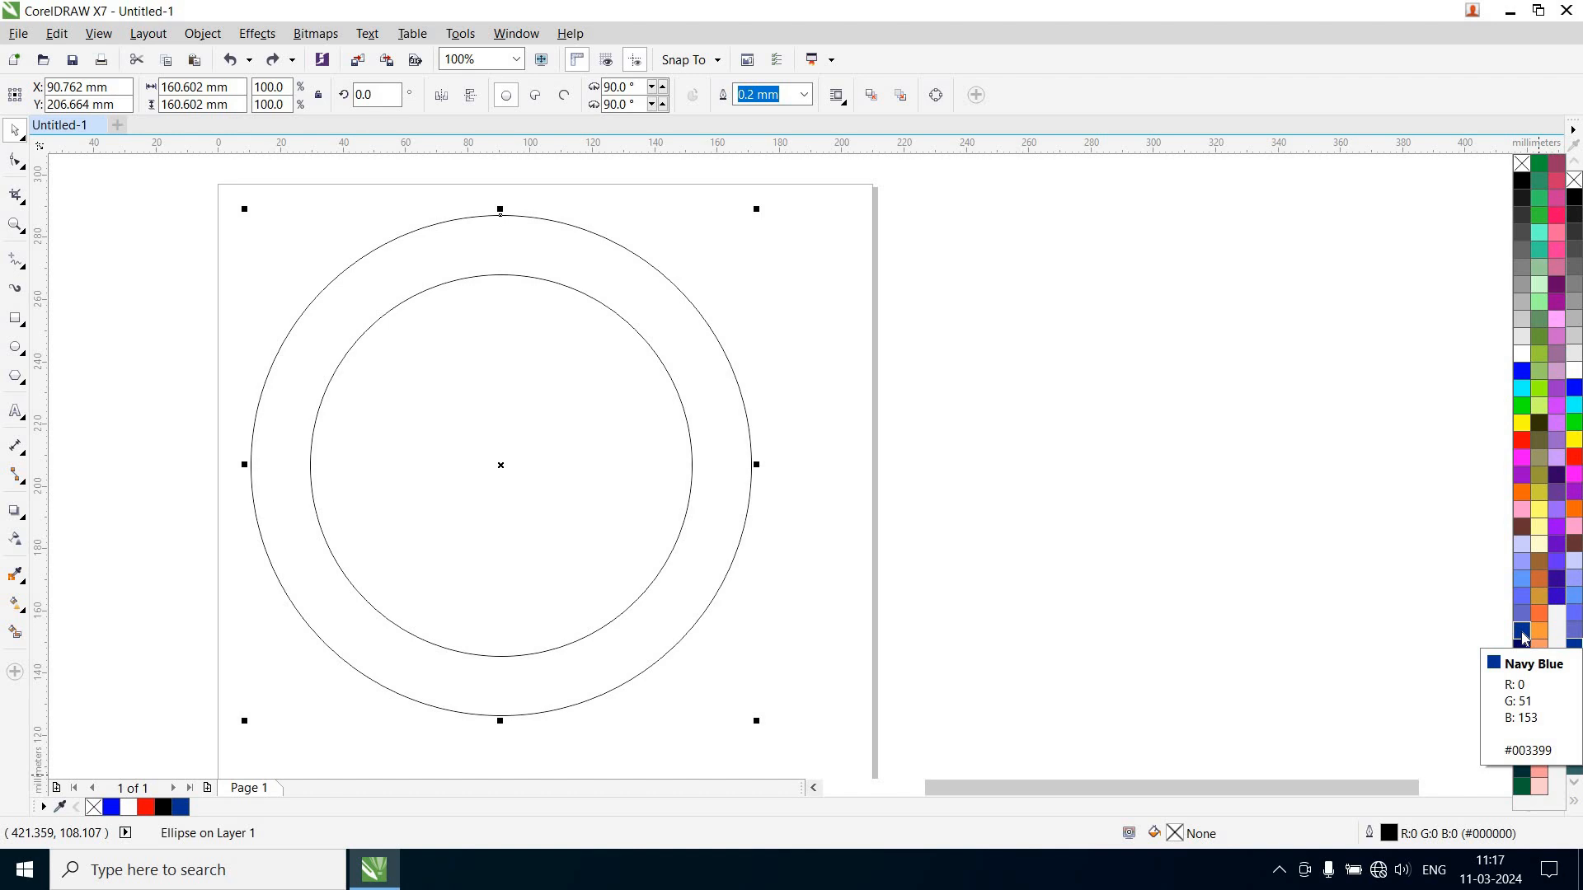
pyautogui.click(1522, 632)
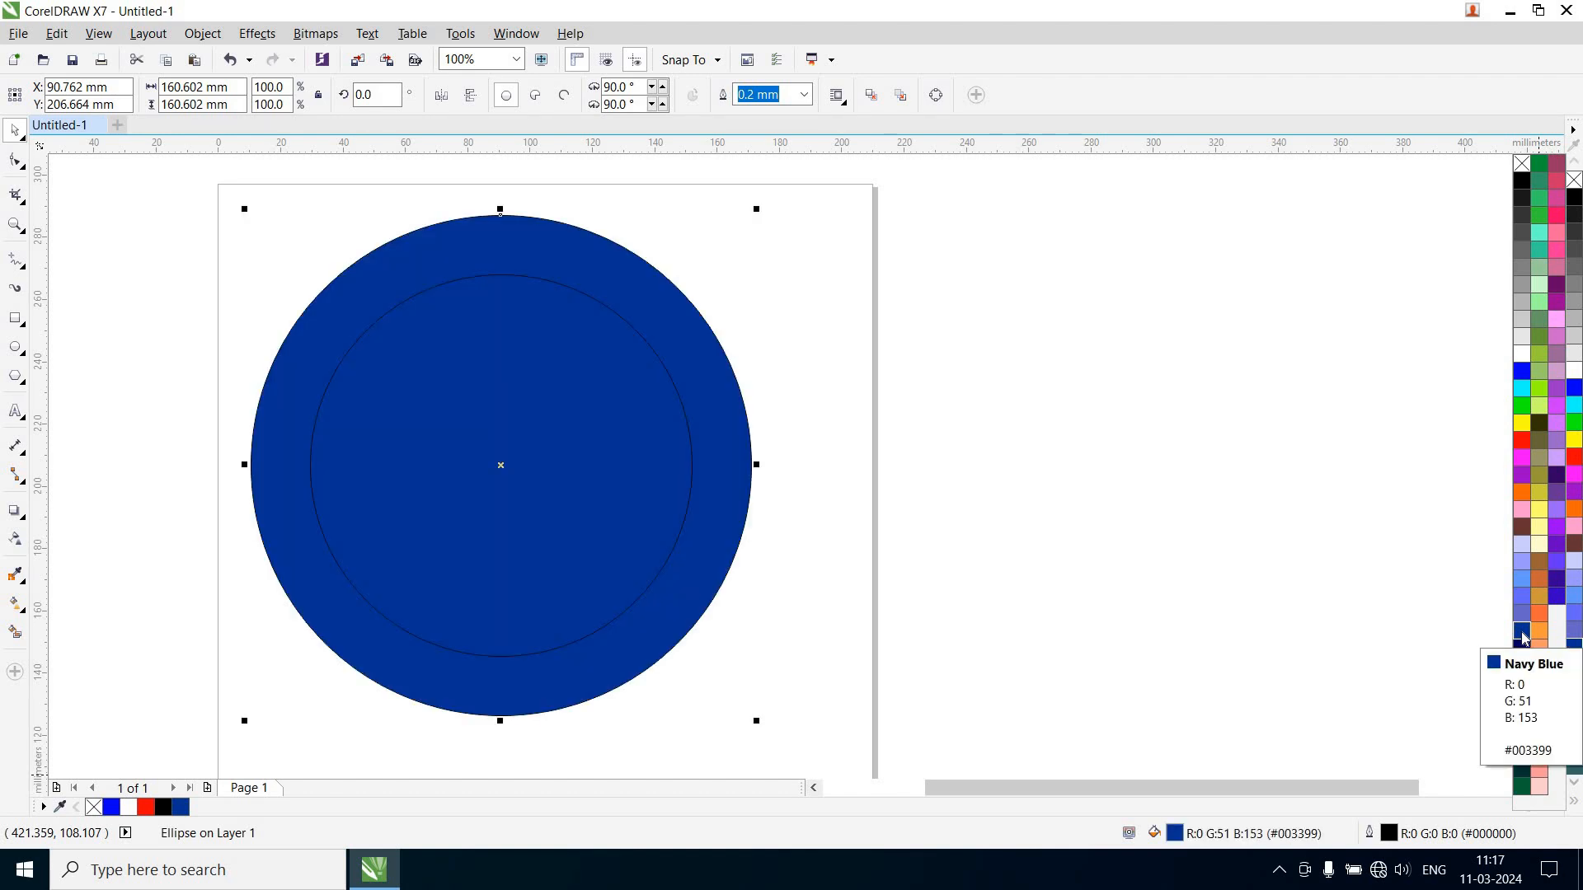
pyautogui.rightClick(1524, 635)
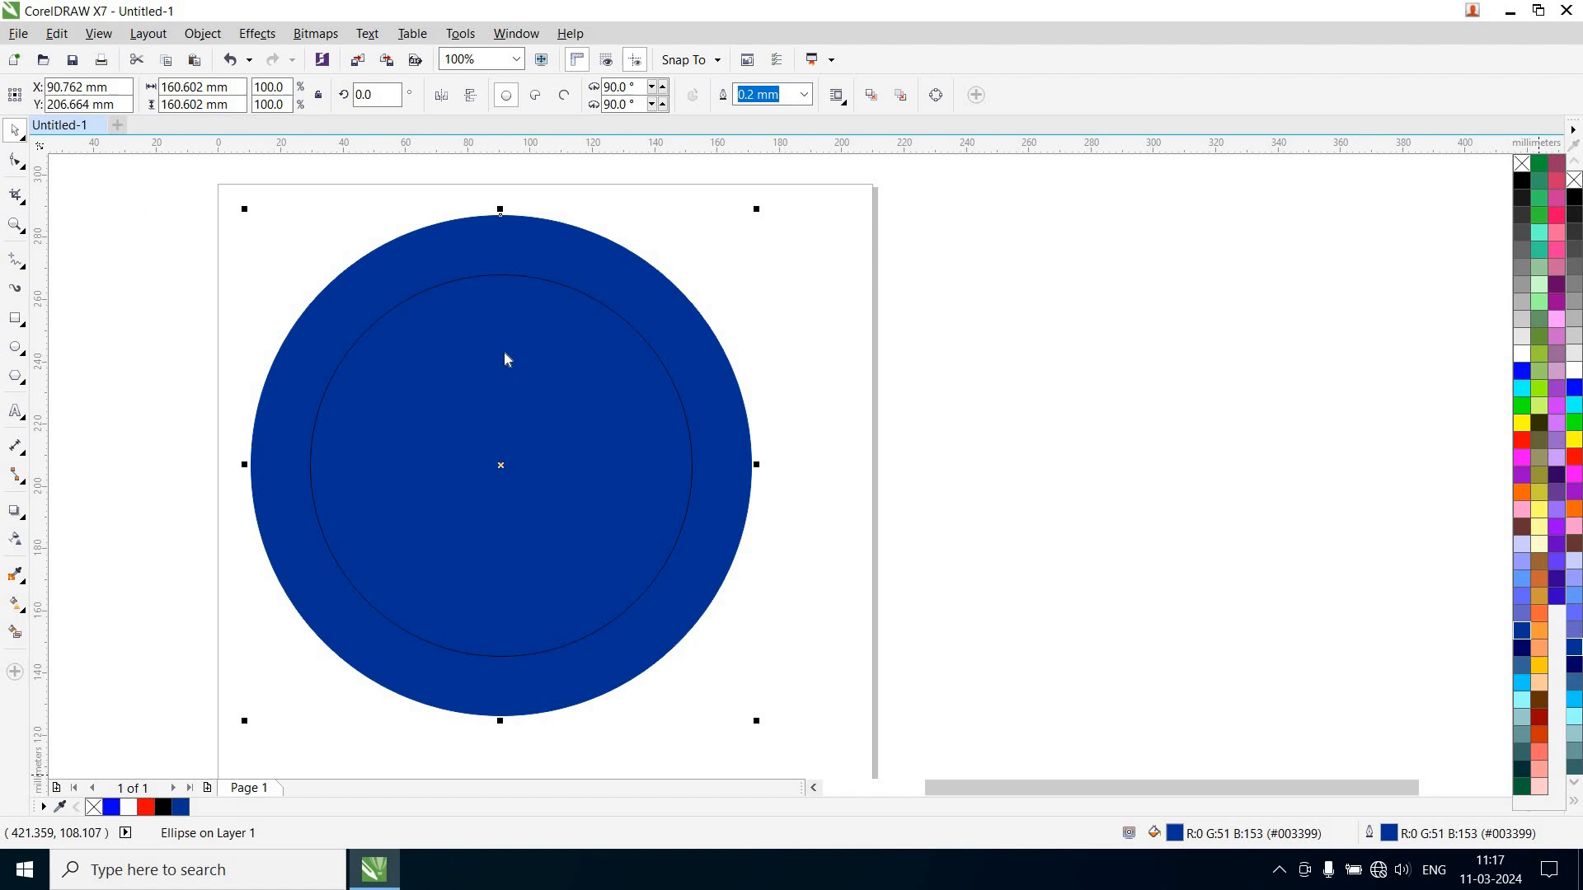
# Give the inner circle a white fill and a white outline
pyautogui.click(507, 276)
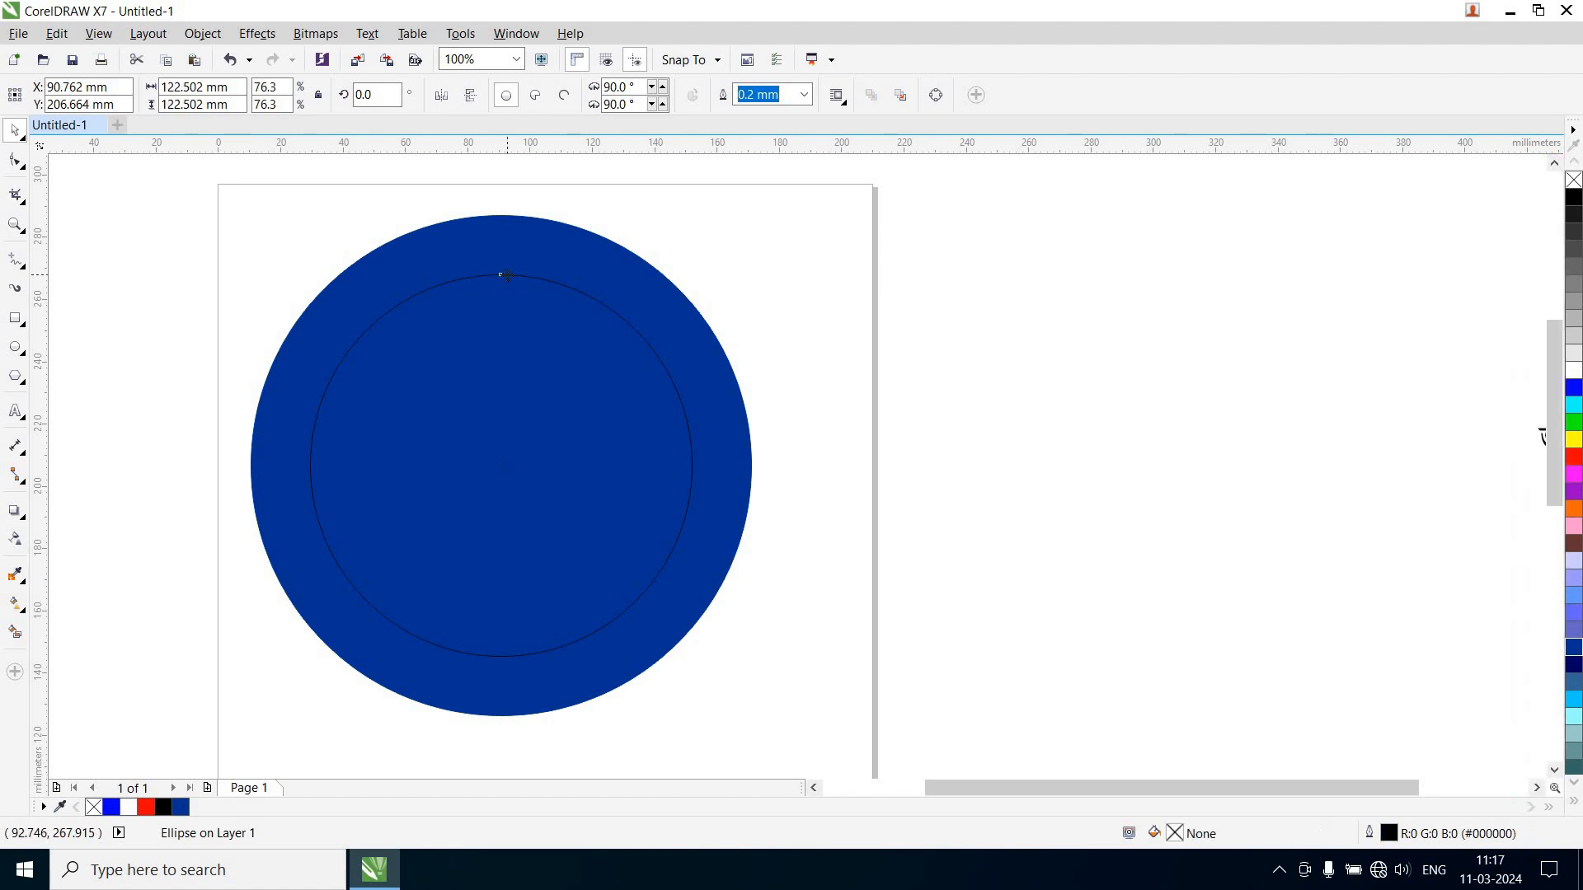
pyautogui.click(1574, 371)
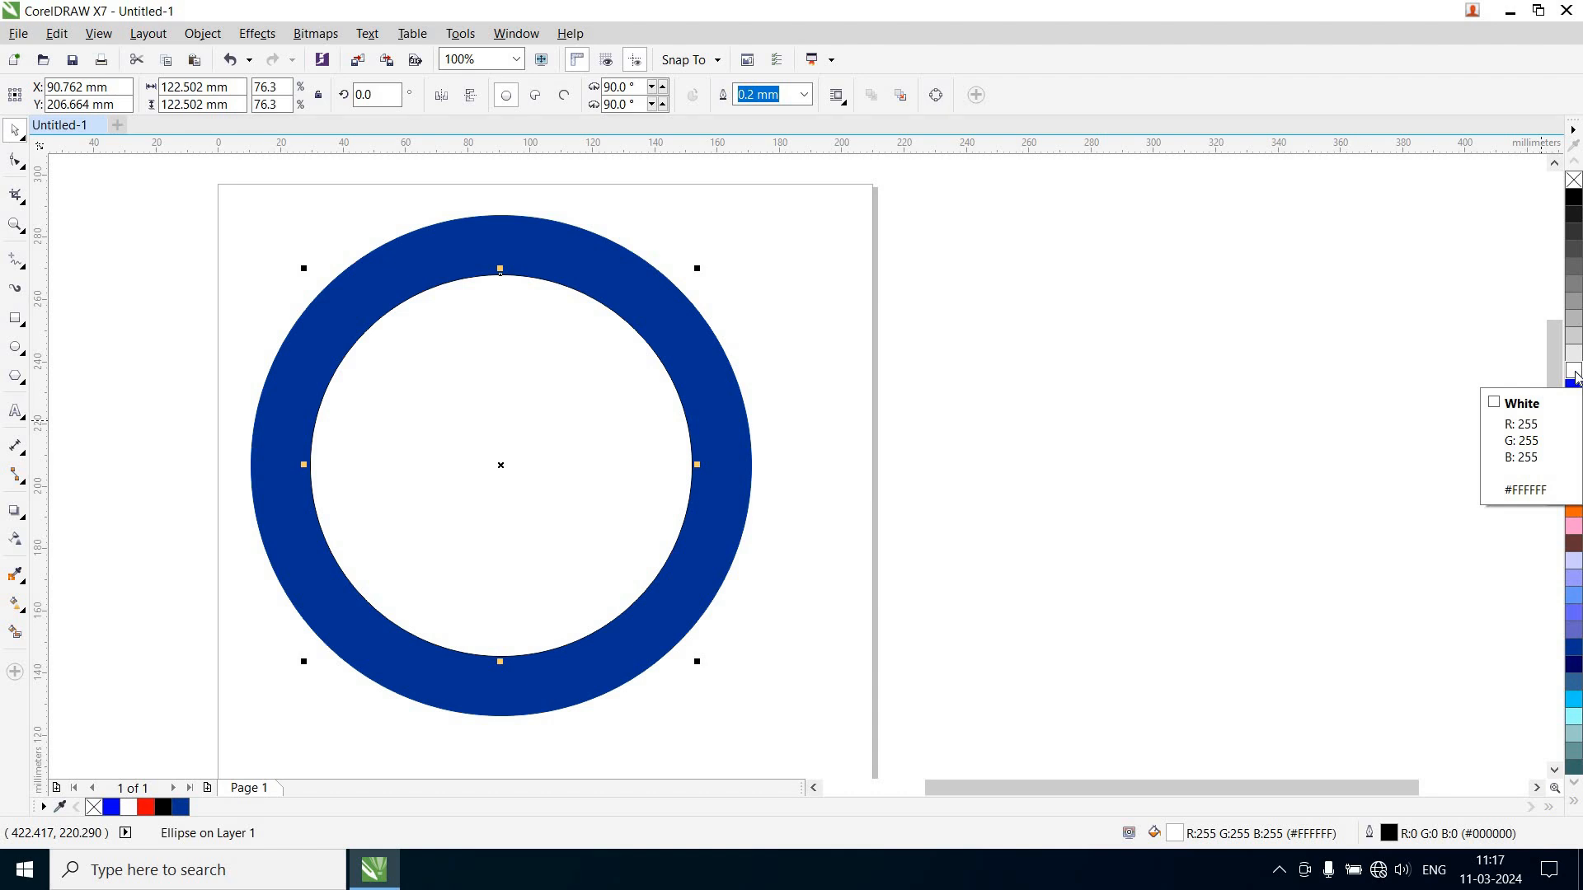
pyautogui.rightClick(1575, 373)
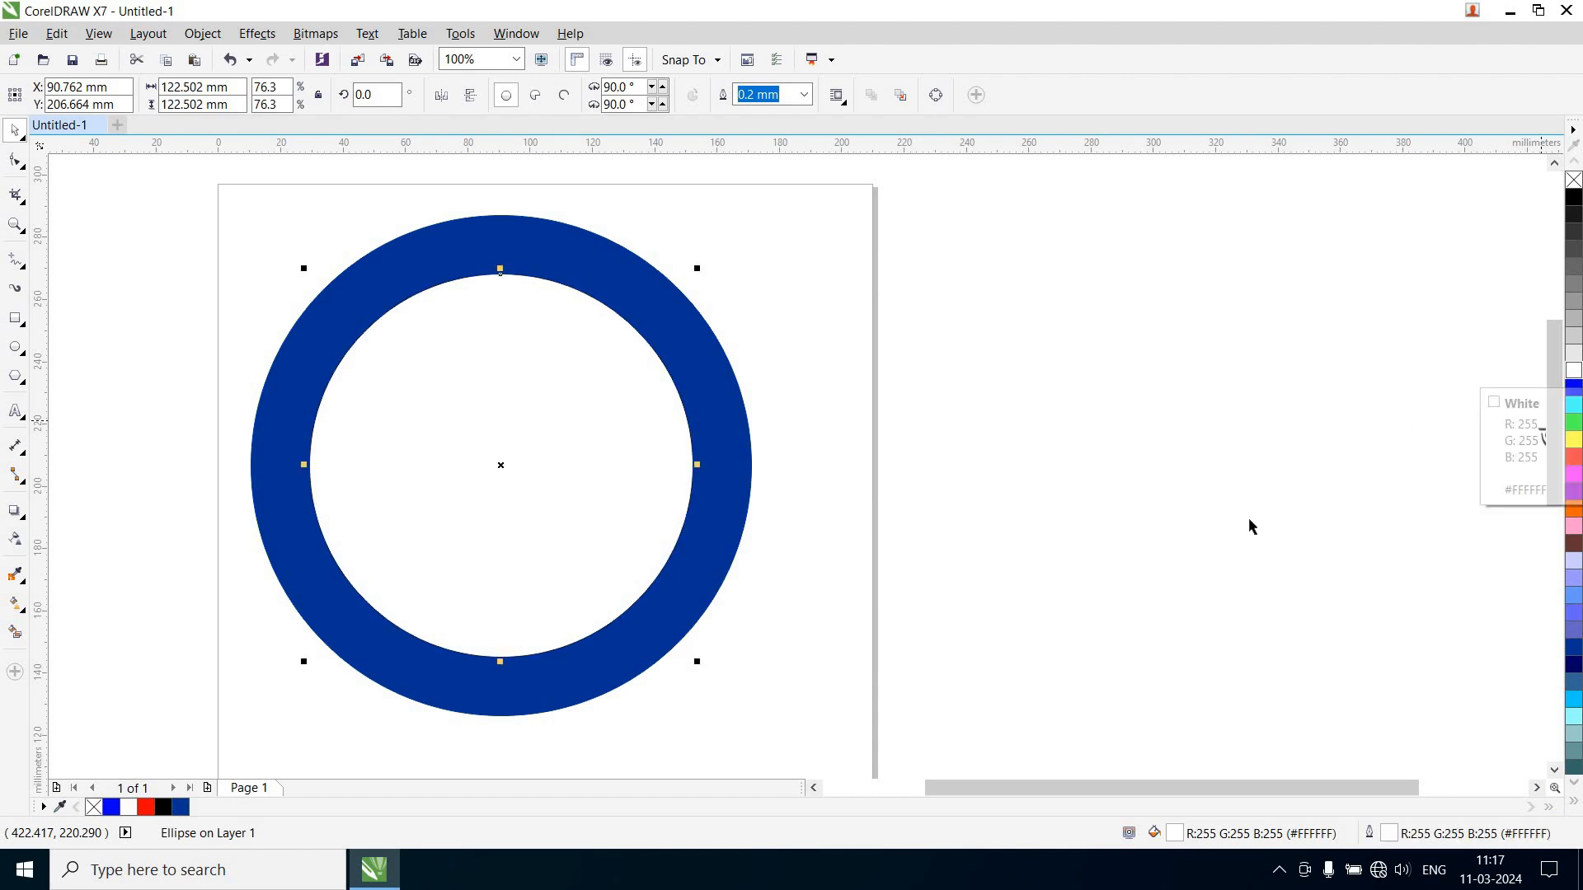
pyautogui.click(1234, 545)
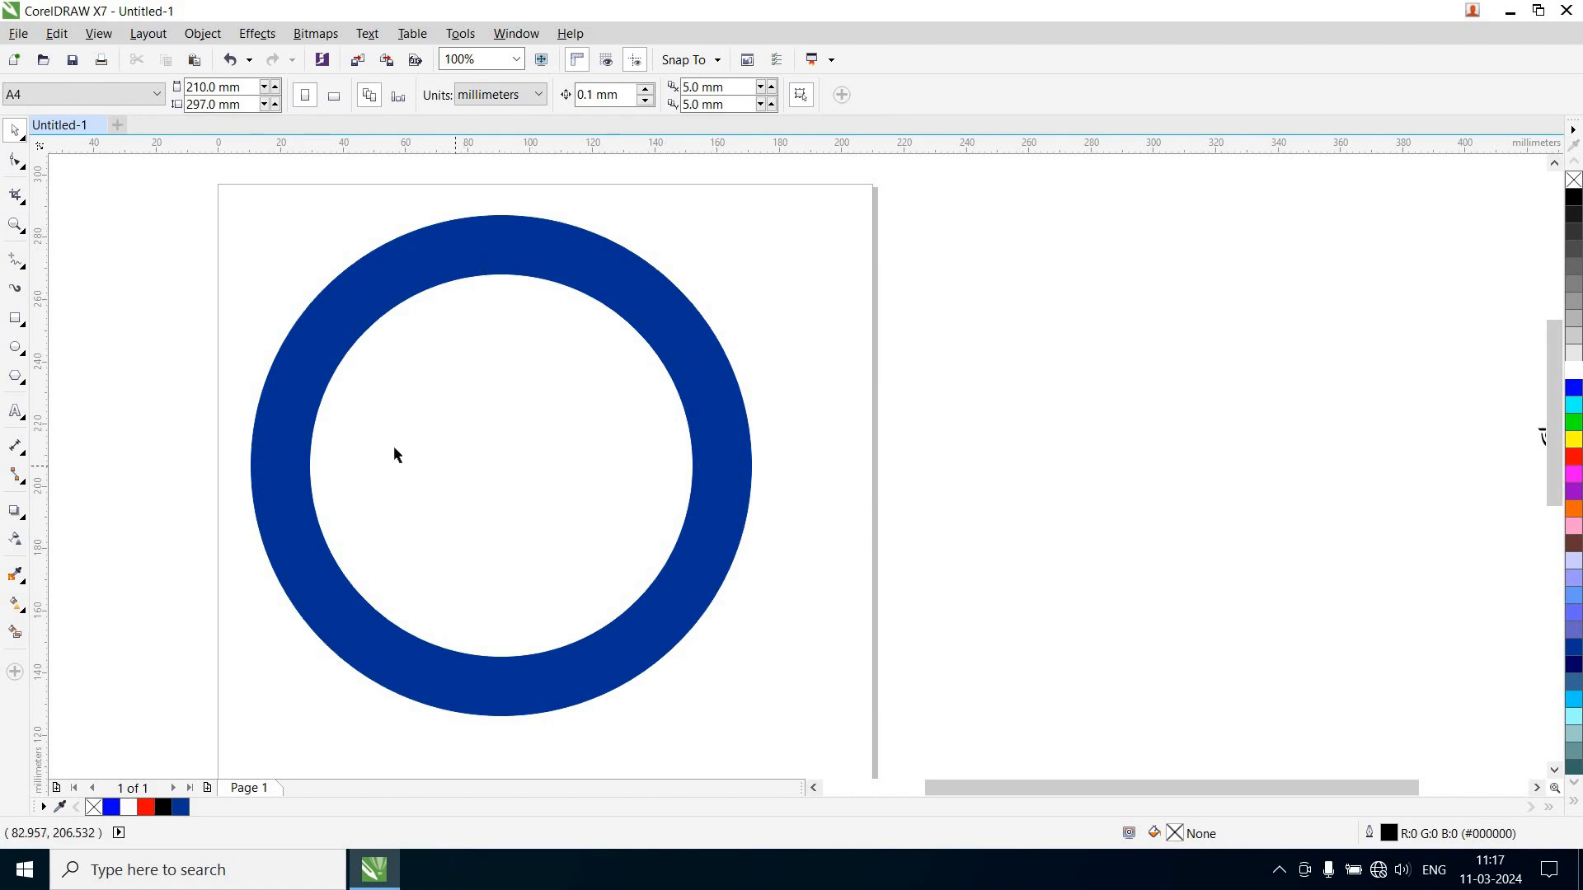
# Add artistic text reading "JIBIKAR ALO" twice on one line beside the page, with a wide gap between the two
pyautogui.click(16, 411)
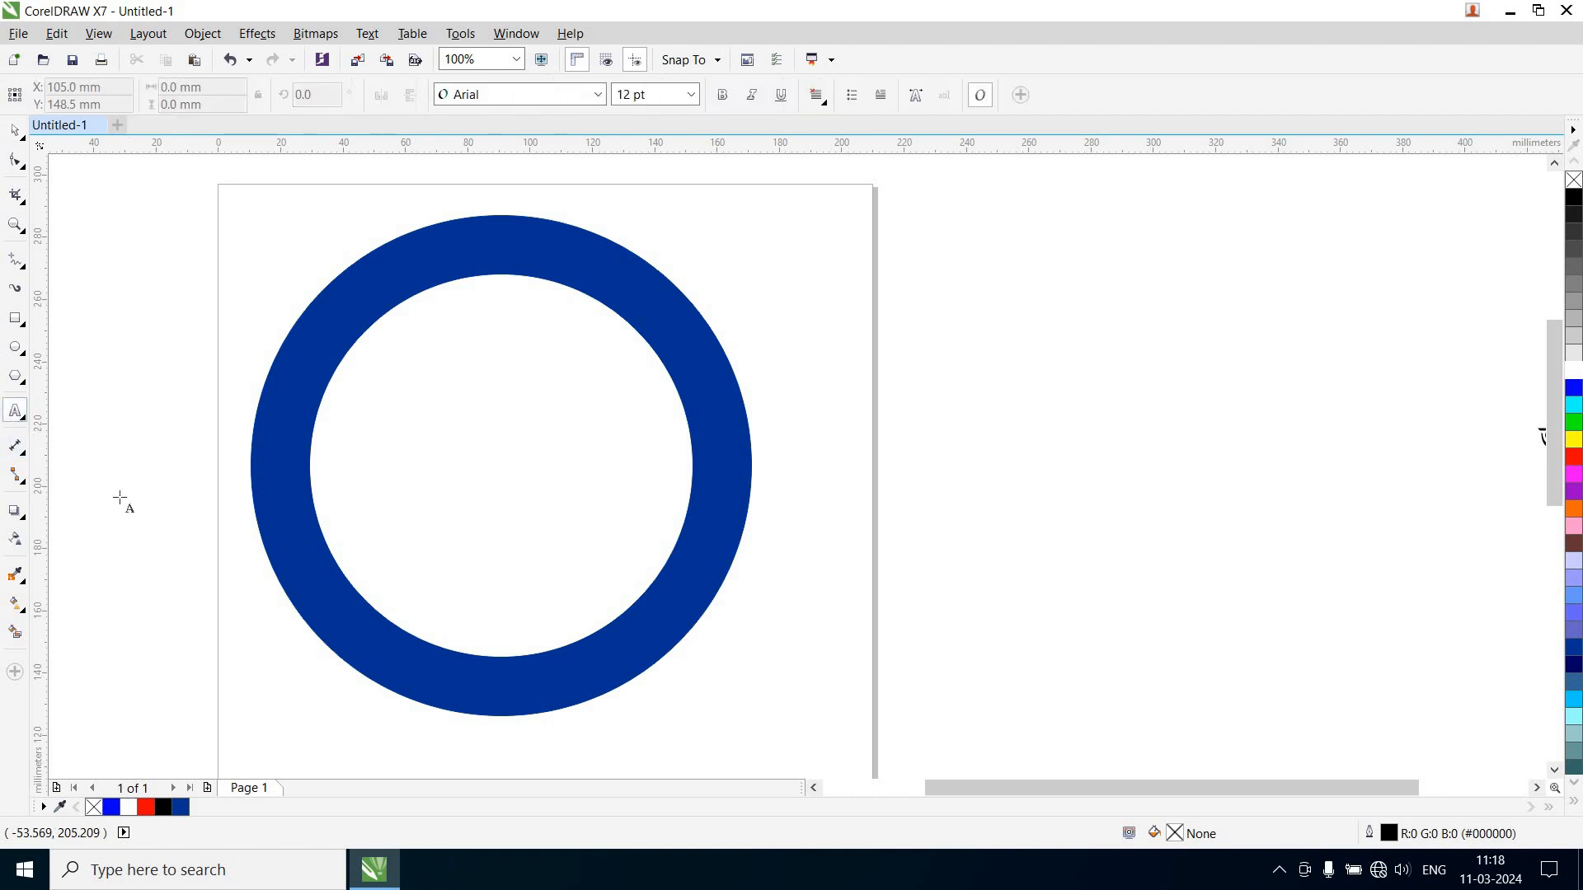
pyautogui.click(947, 489)
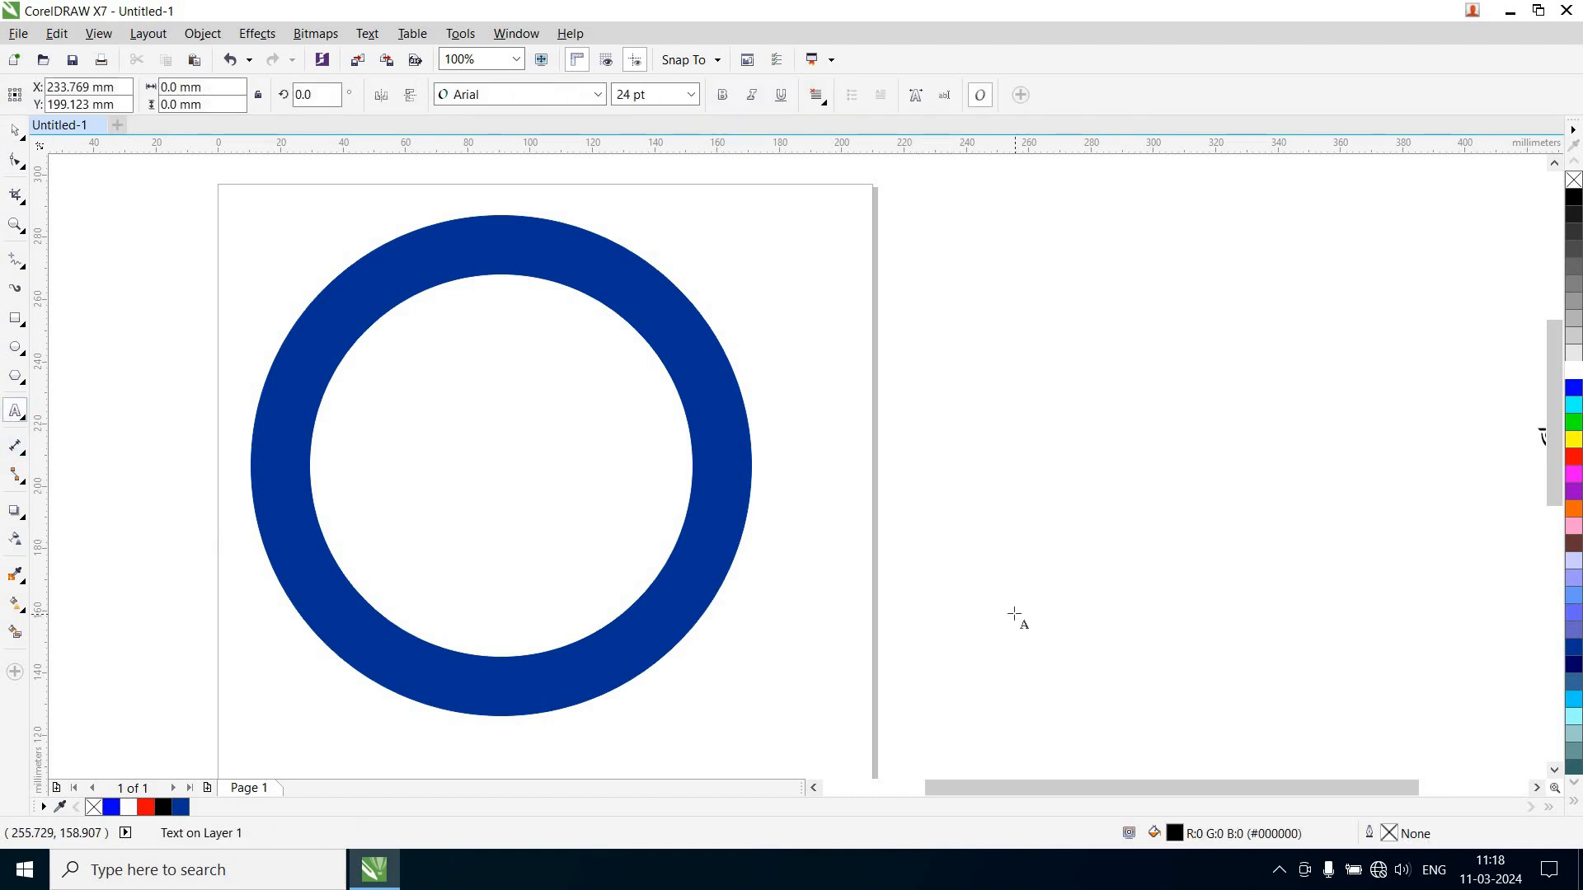
pyautogui.write('JI')
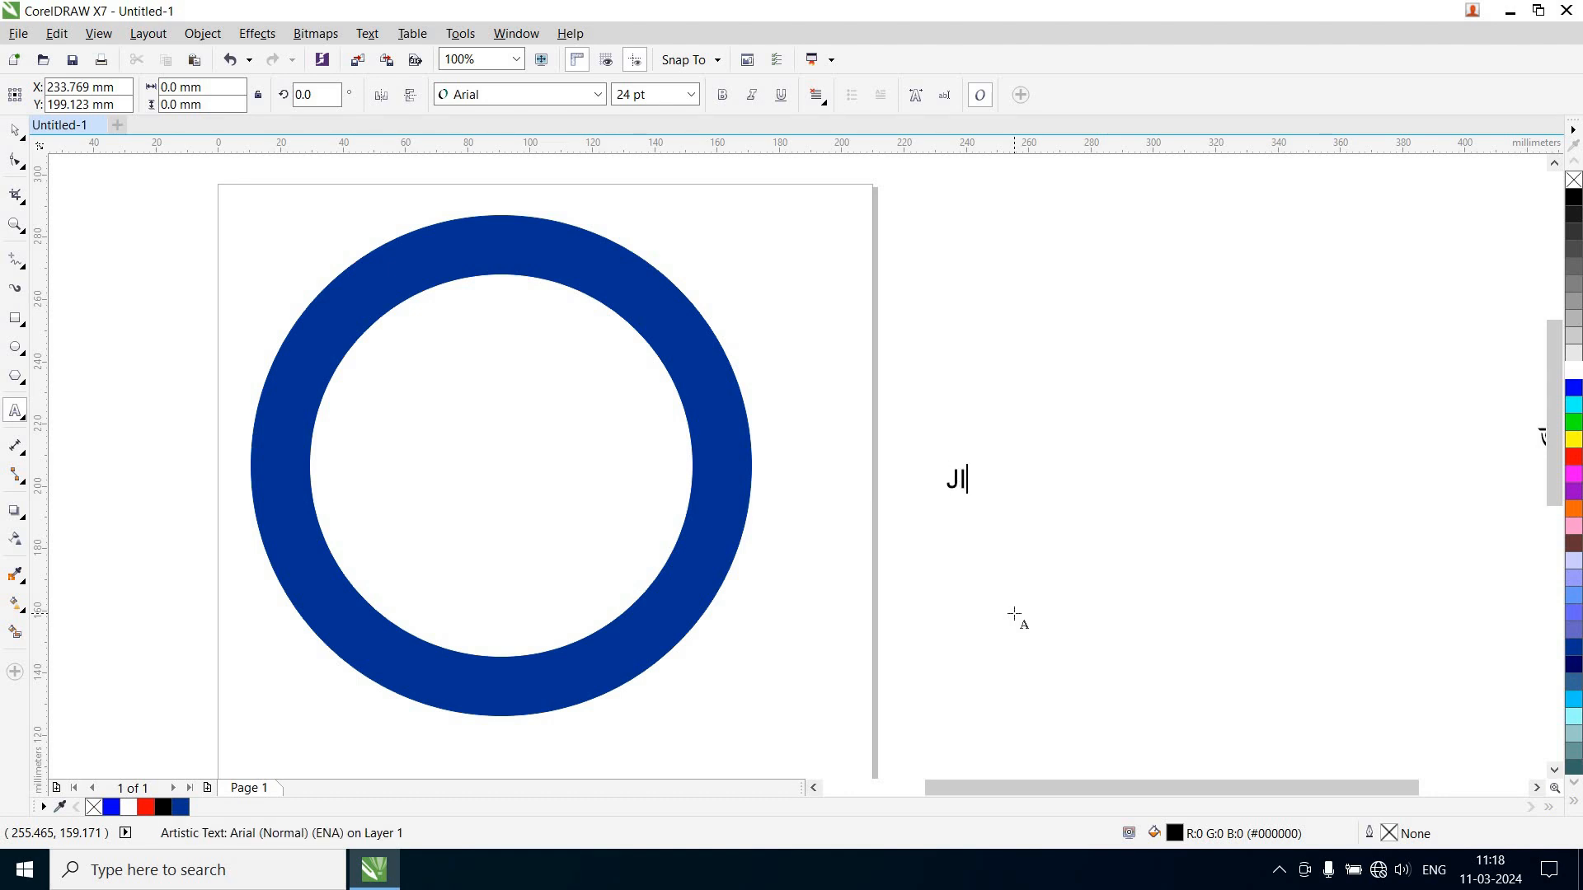
pyautogui.write('BIKAR ALO')
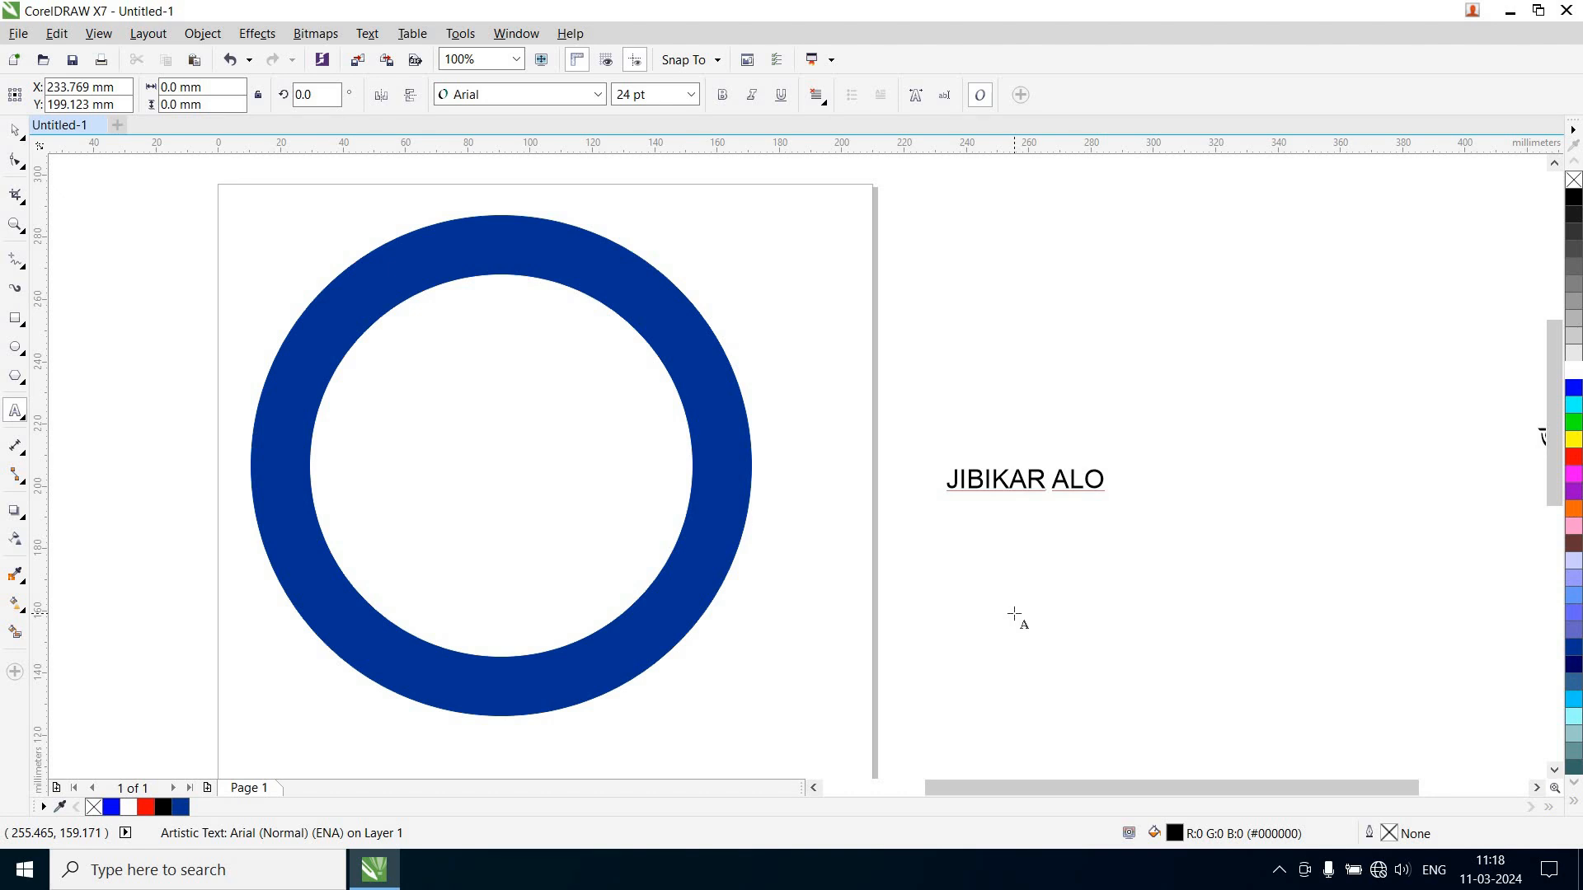
pyautogui.write('   JIBIKAR AL')
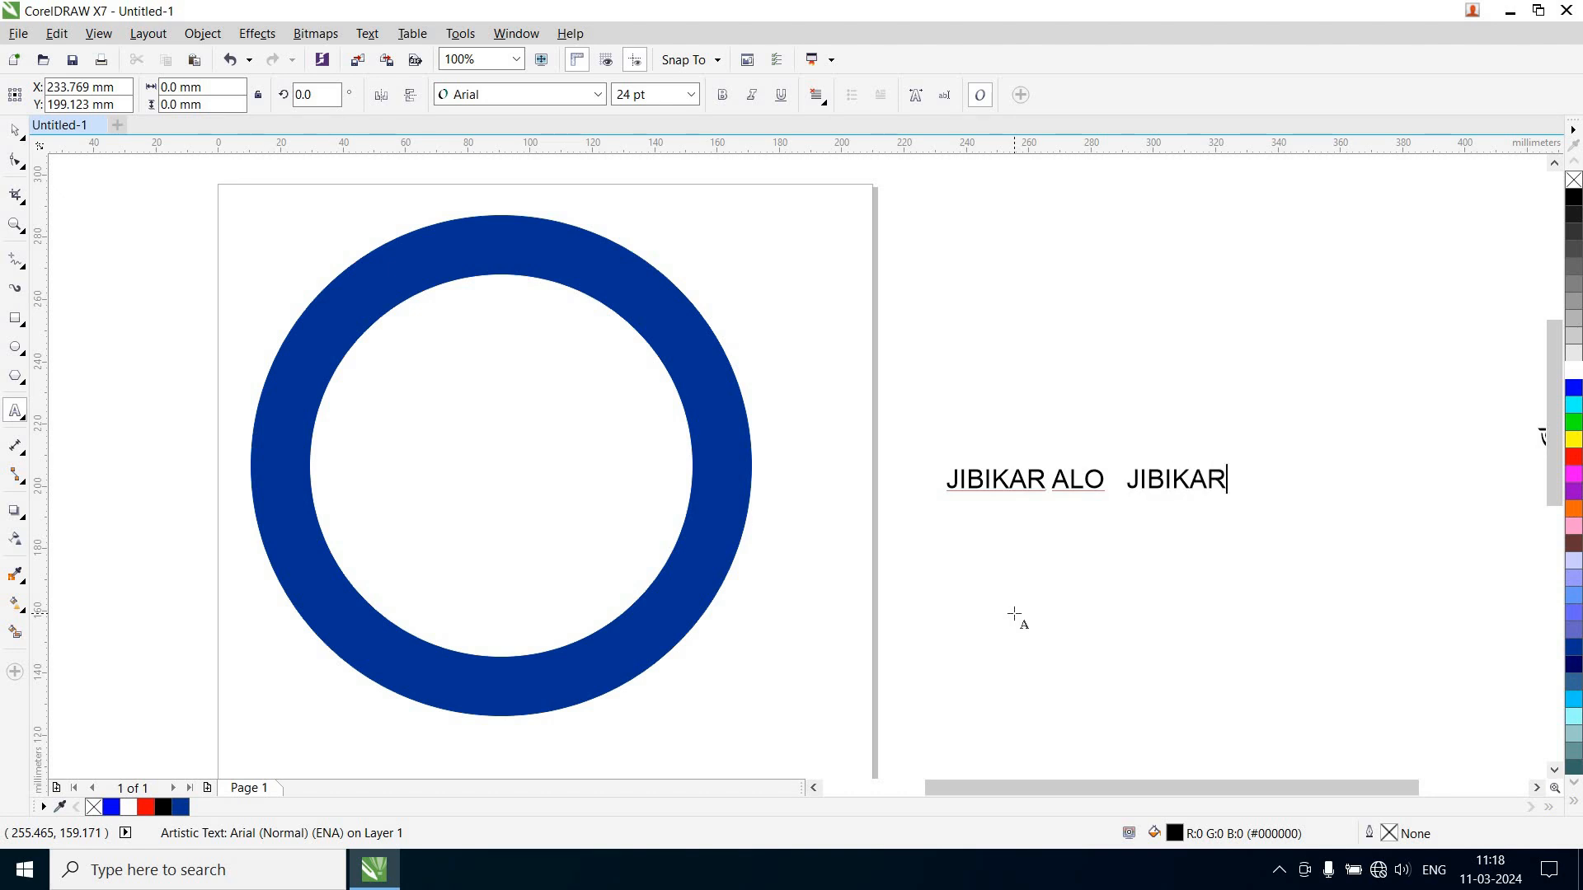
pyautogui.write('O')
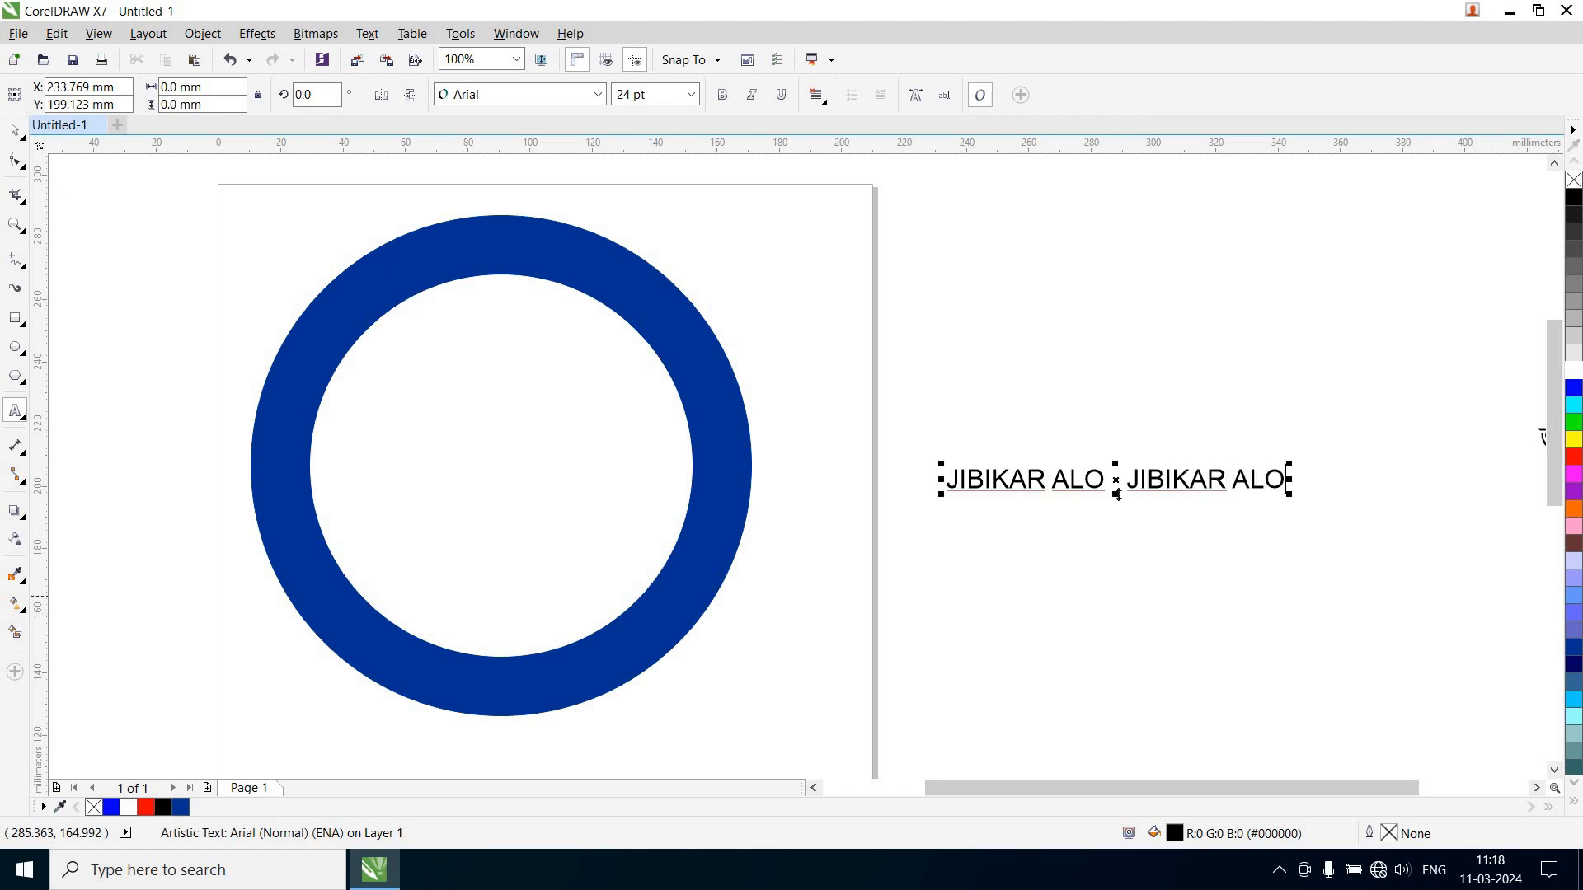
pyautogui.click(1118, 478)
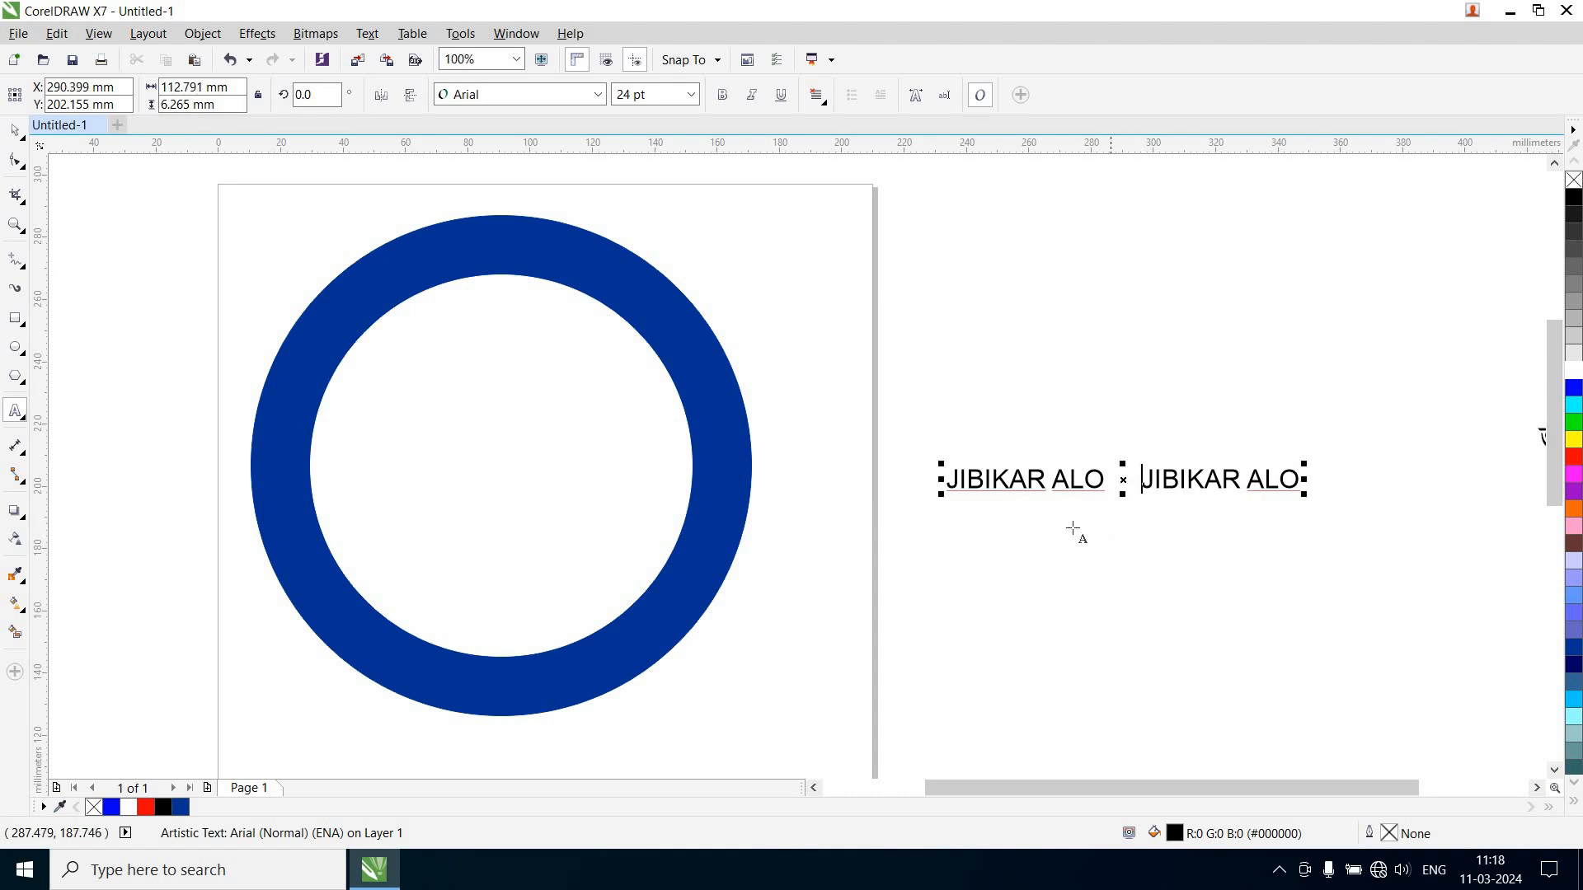
# Set the whole "JIBIKAR ALO" text line to 40 pt and bold
pyautogui.hotkey('ctrl', 'a')
pyautogui.click(692, 95)
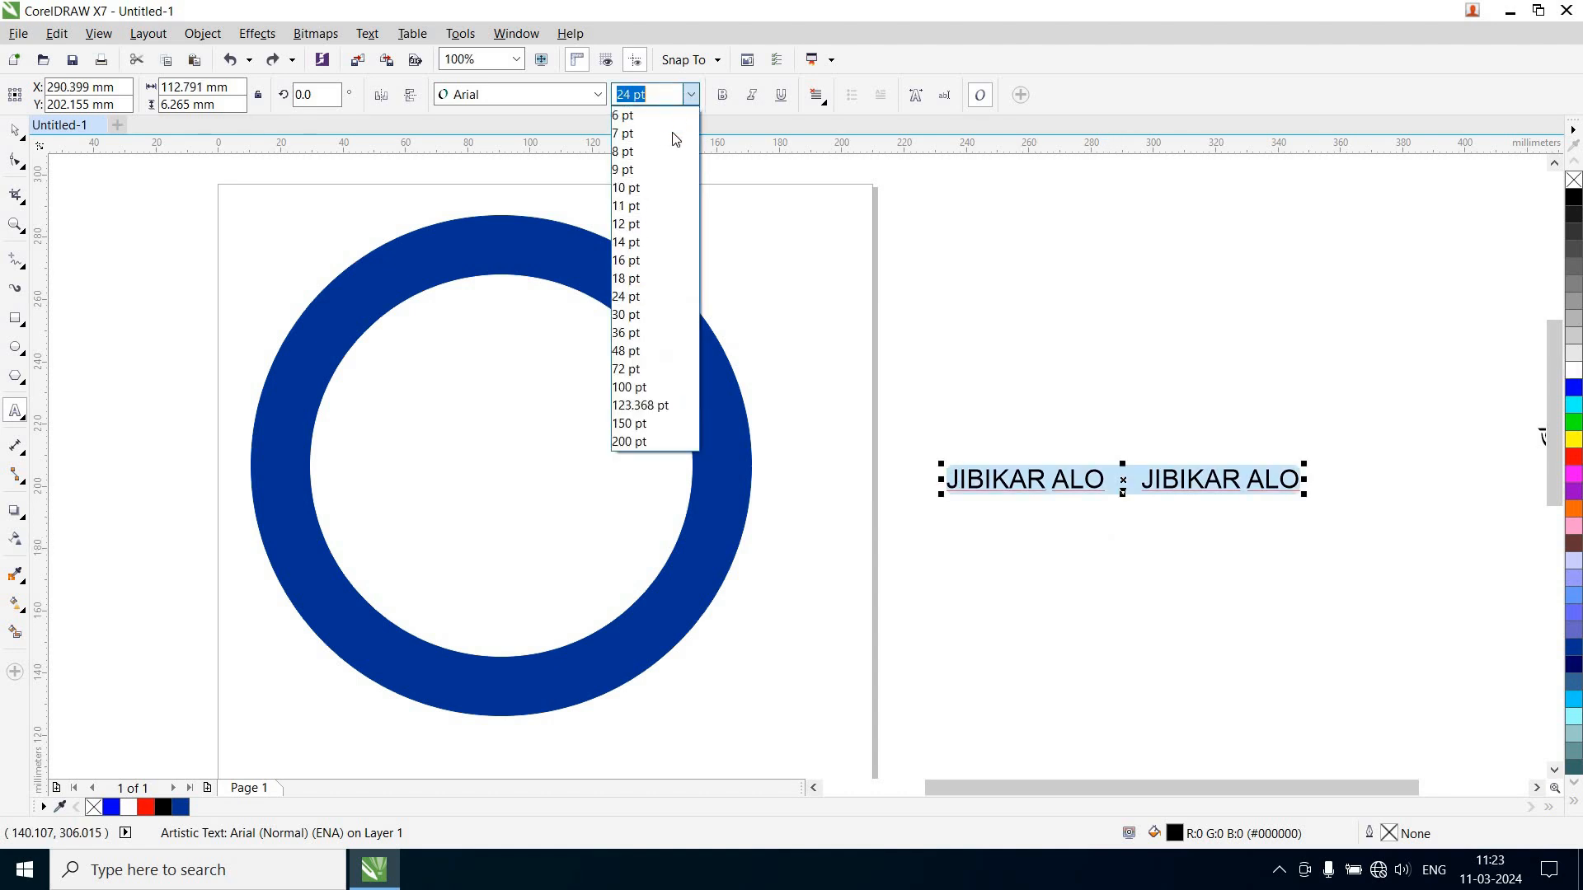
pyautogui.click(617, 96)
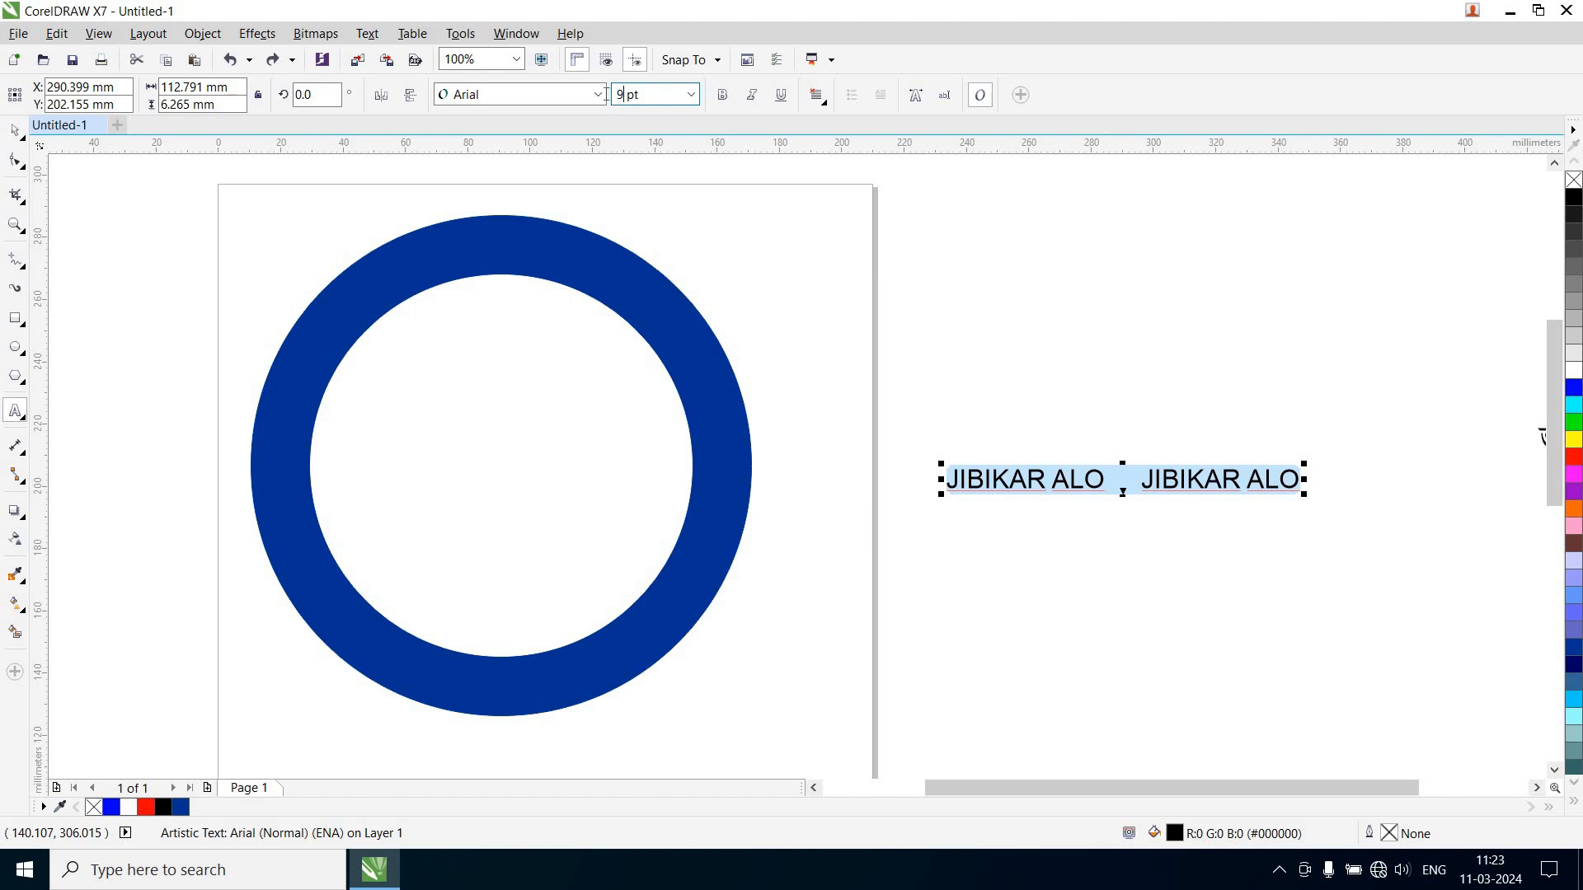
pyautogui.write('40')
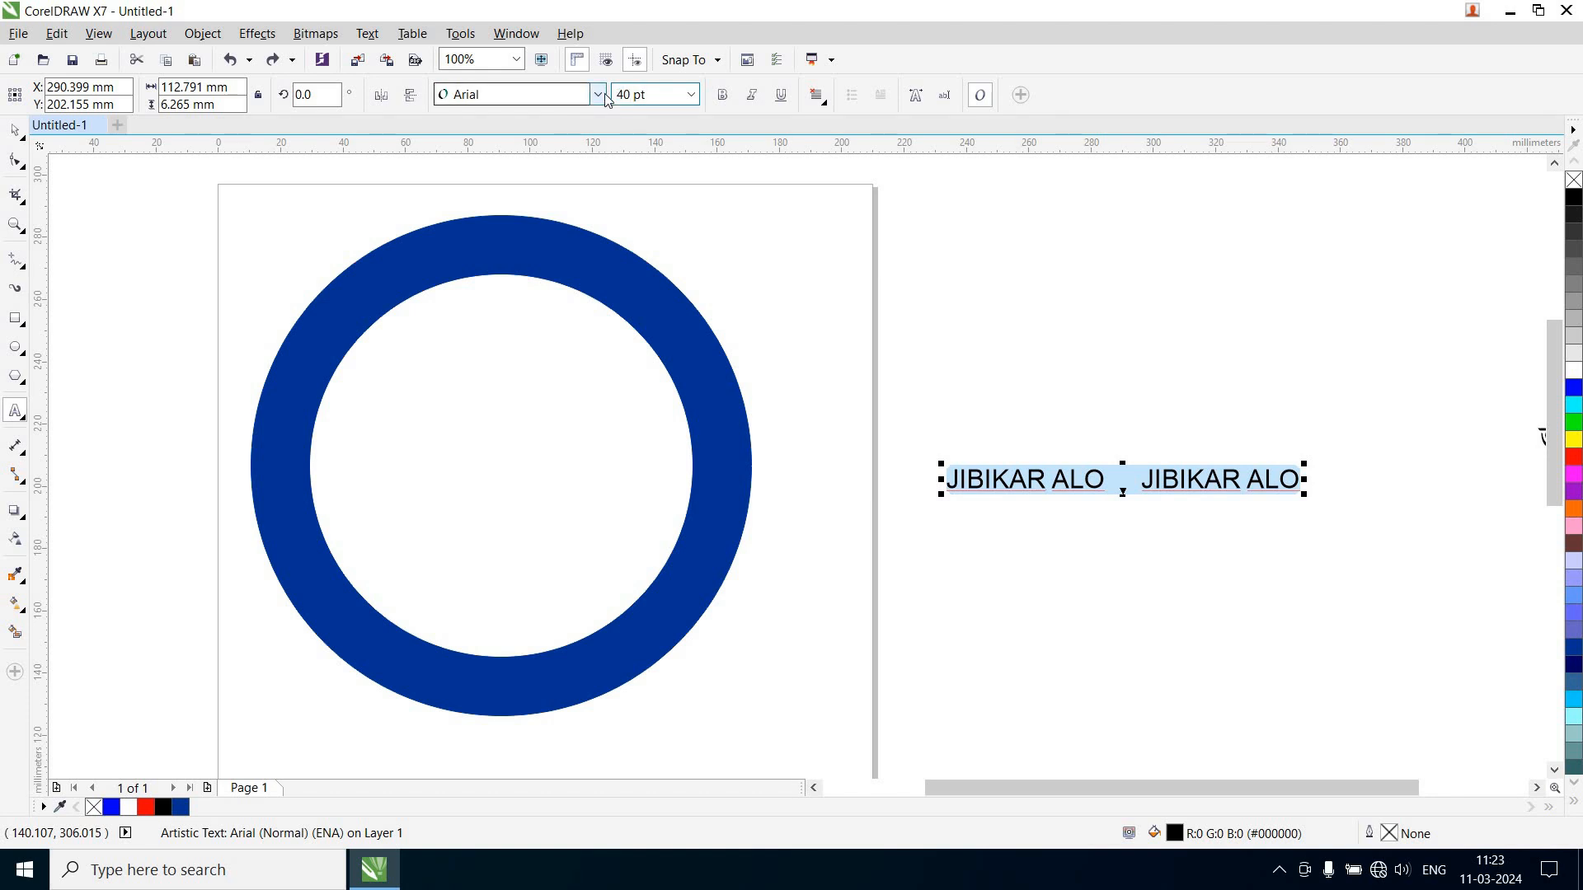
pyautogui.press('Return')
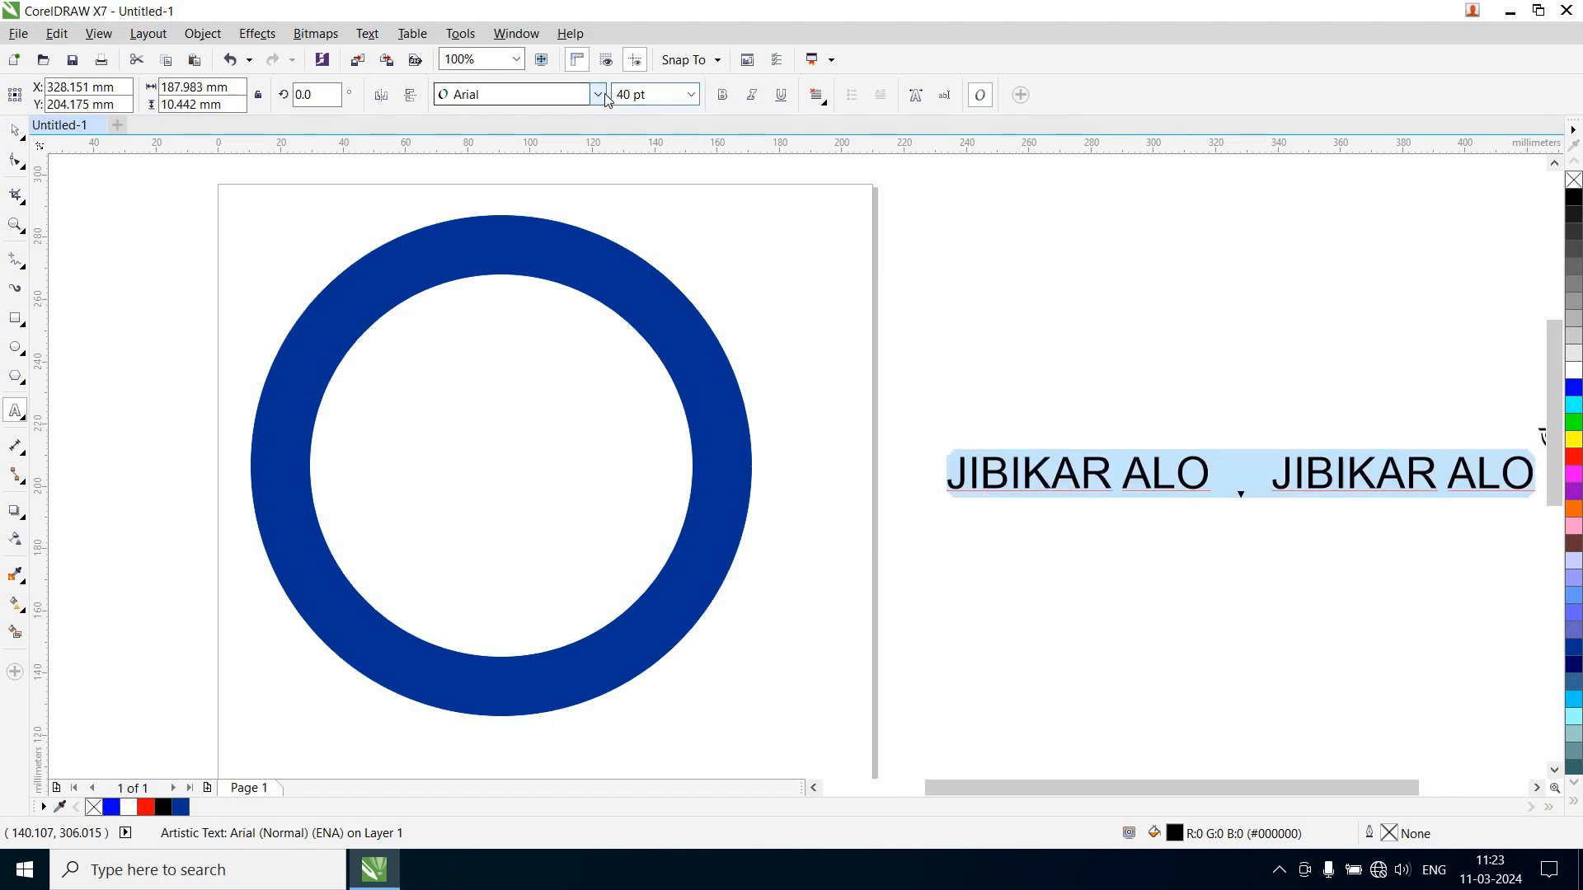
pyautogui.click(722, 94)
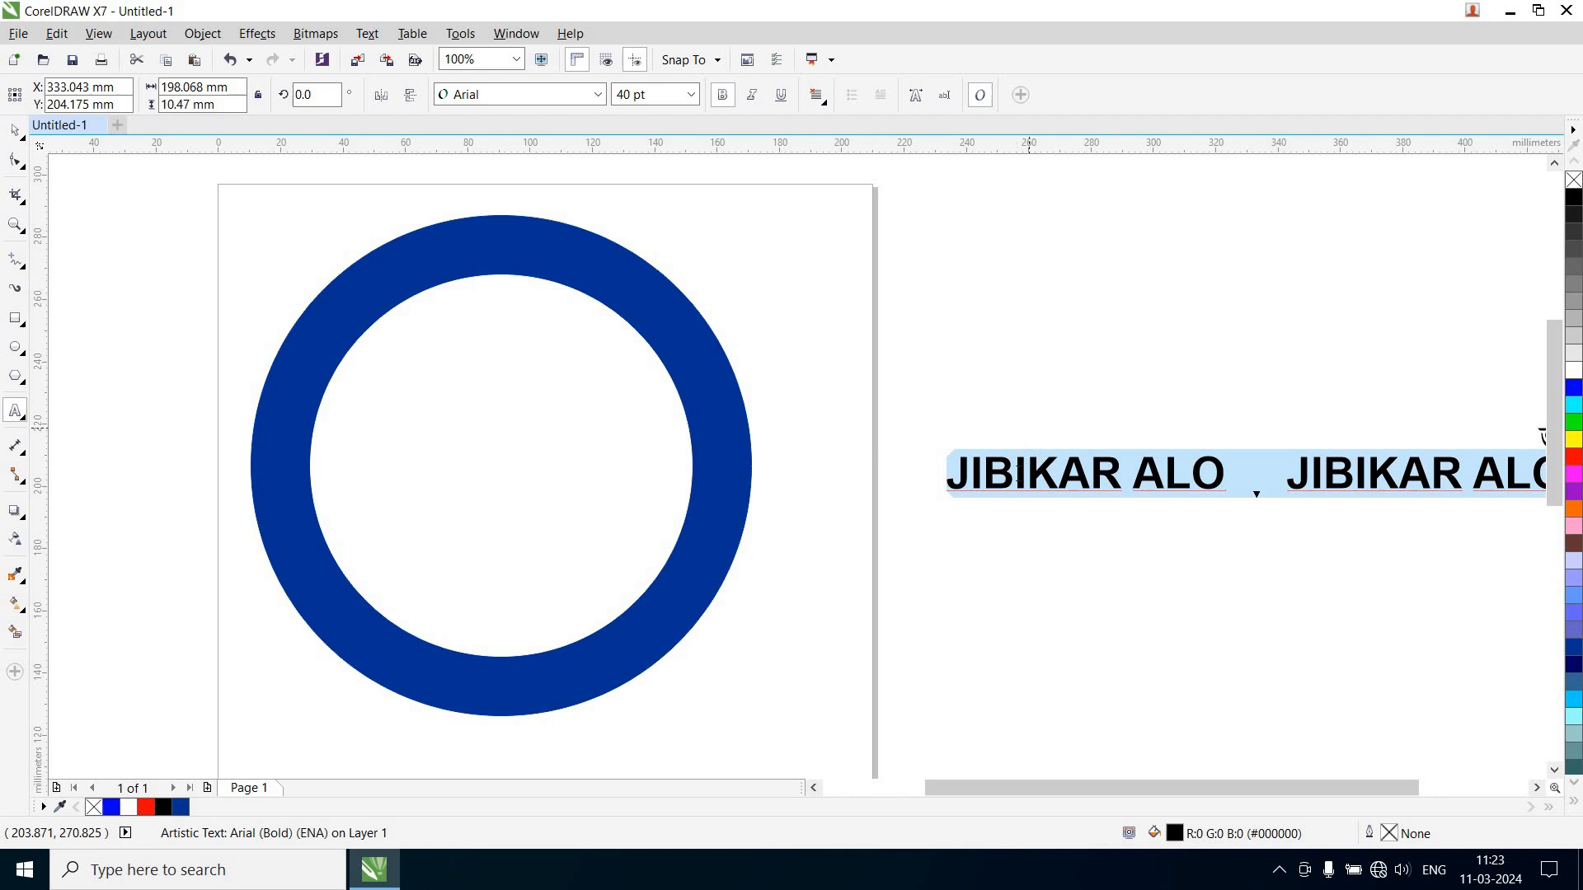
pyautogui.click(1020, 472)
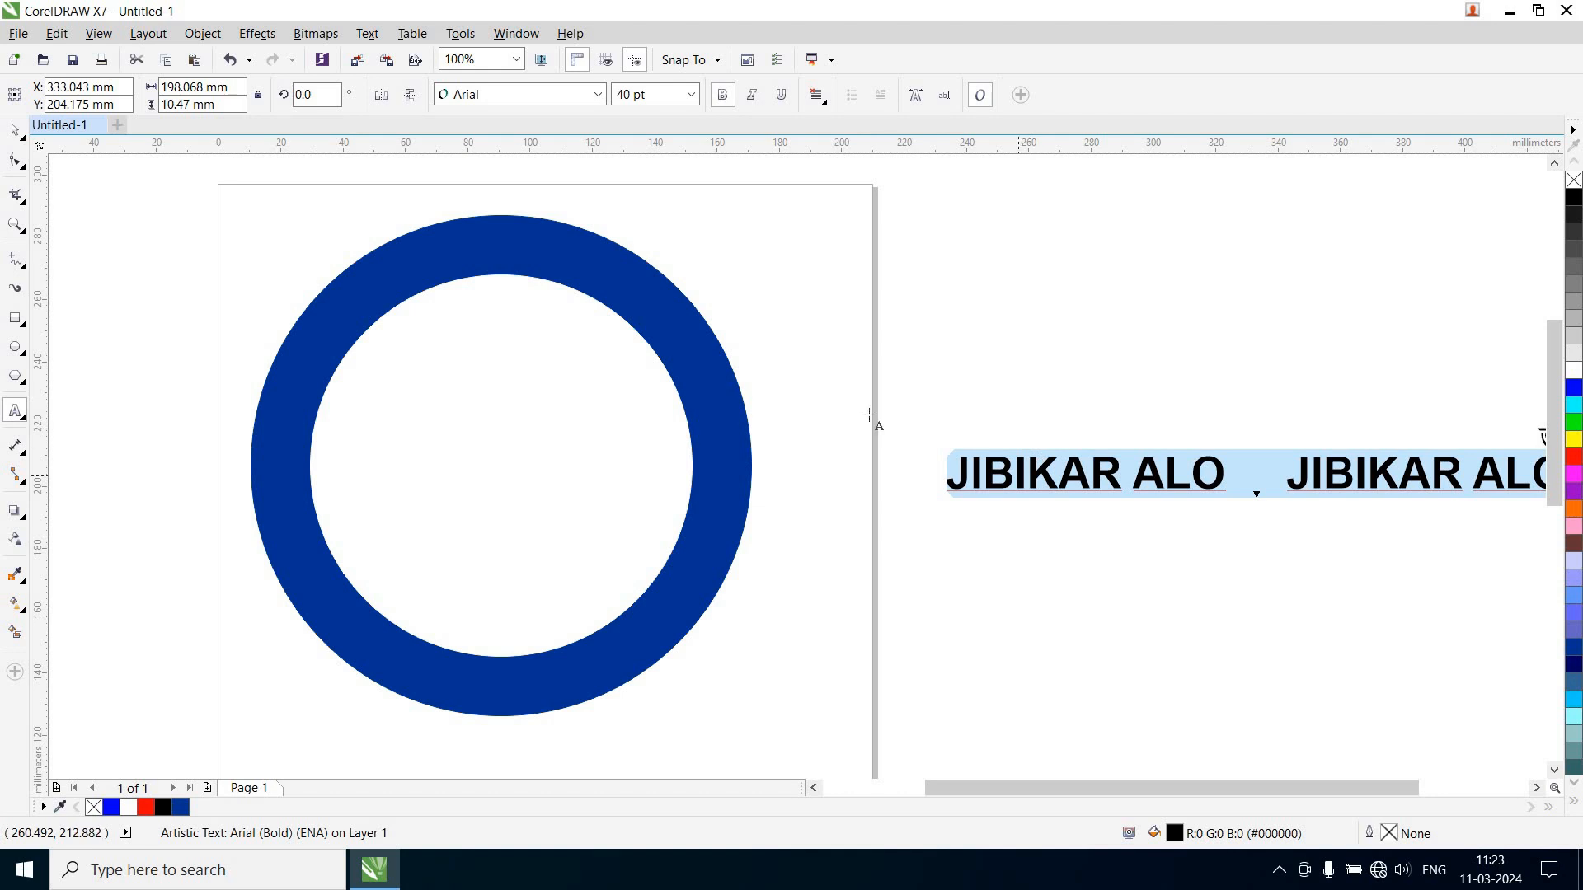
# Make a concentric copy of the white inner circle about 129.4 mm across and remove its fill
pyautogui.click(23, 136)
pyautogui.click(540, 391)
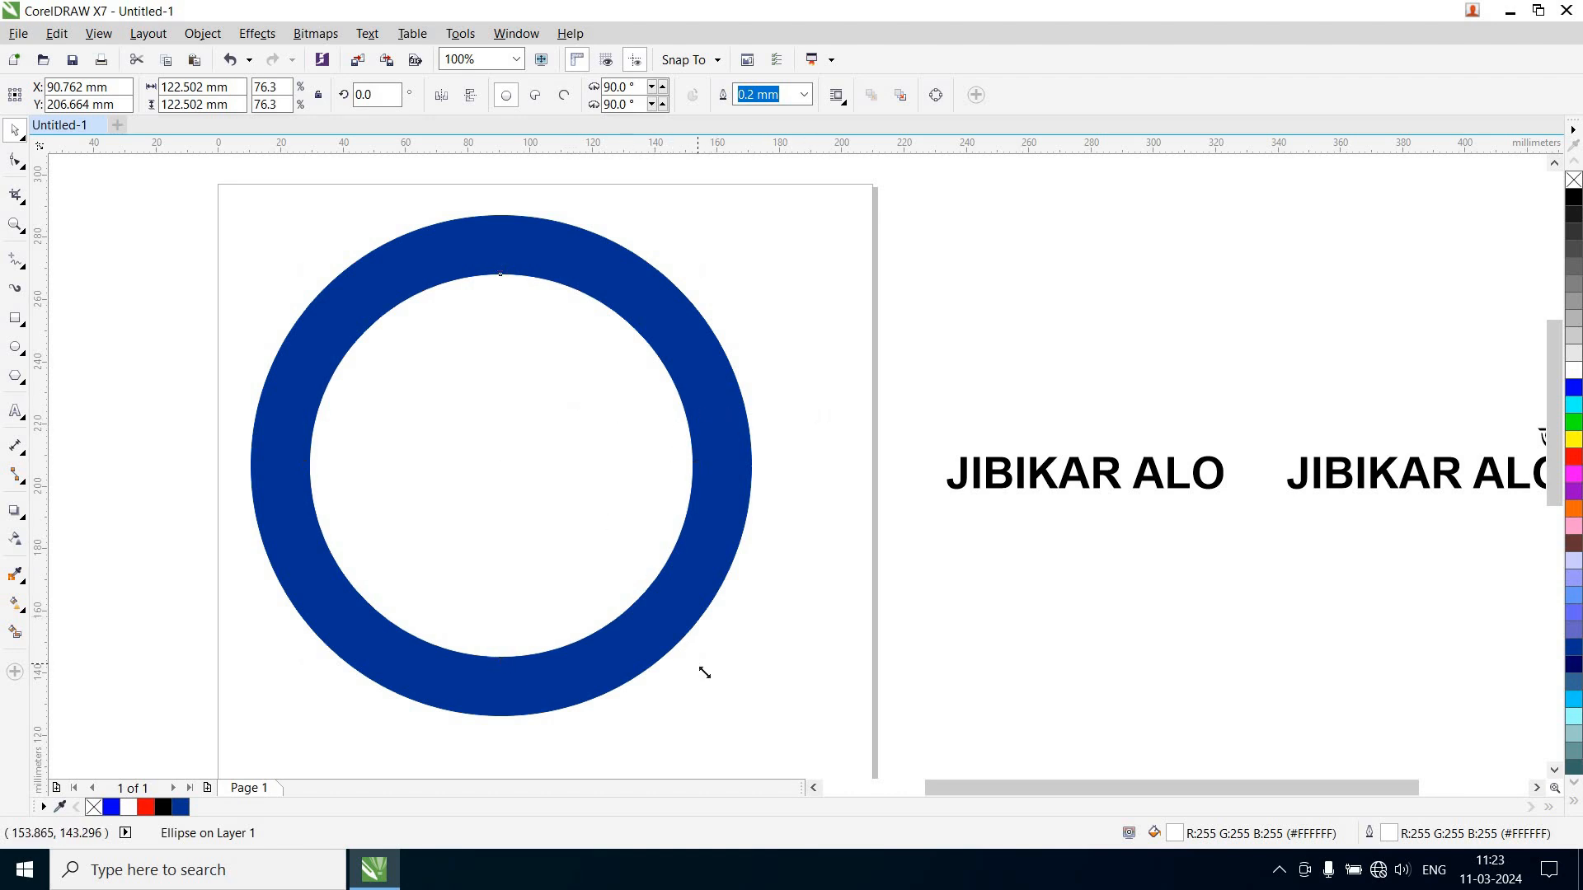
pyautogui.moveTo(705, 673); pyautogui.dragTo(708, 677)
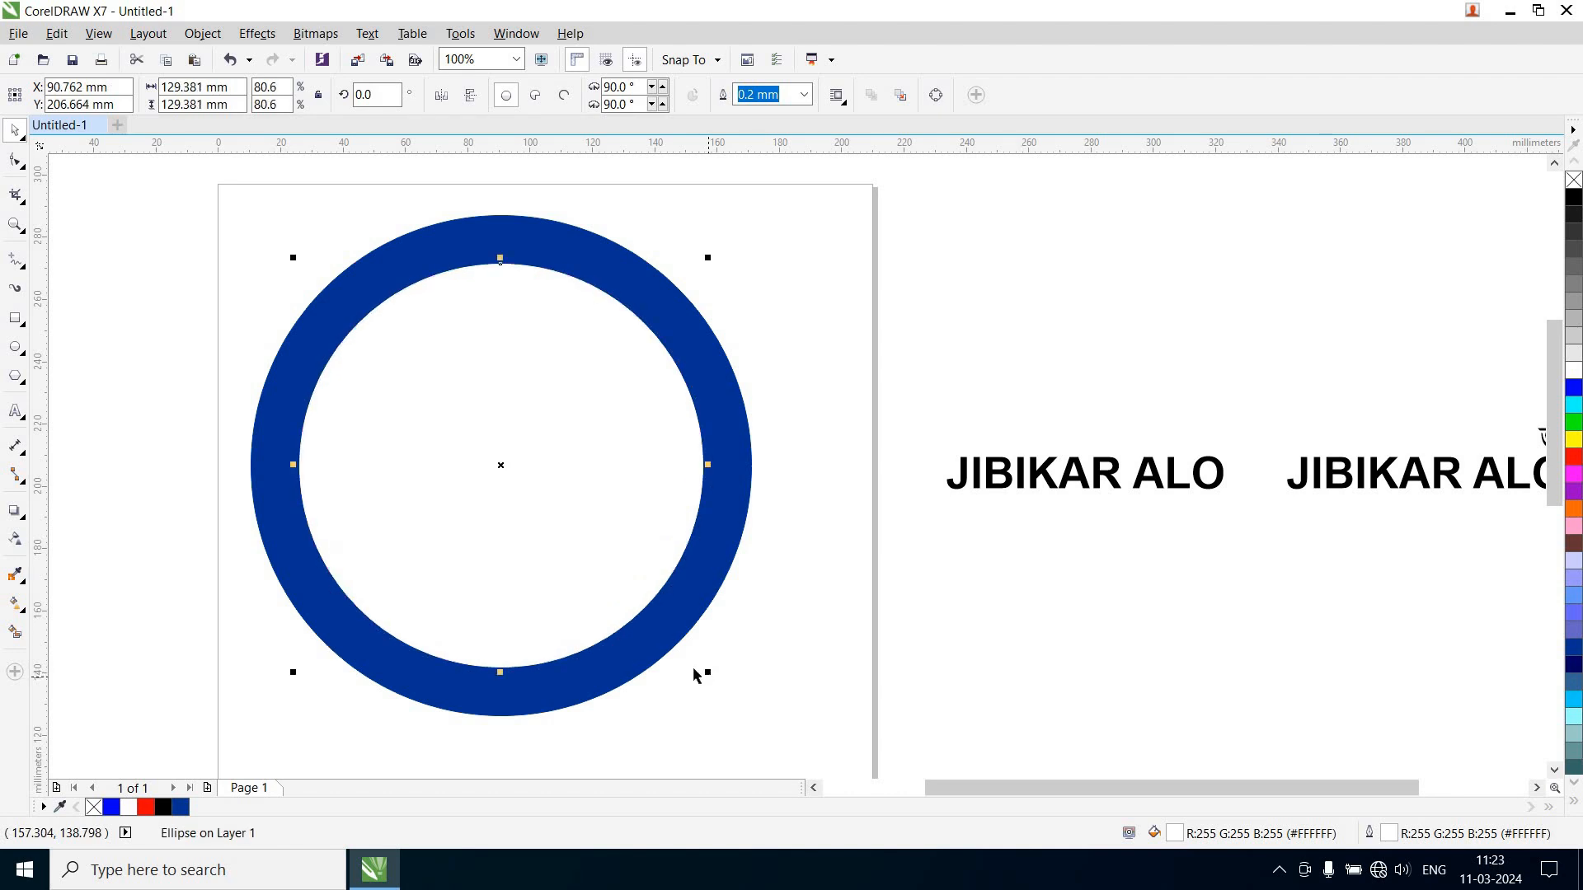
pyautogui.click(1574, 181)
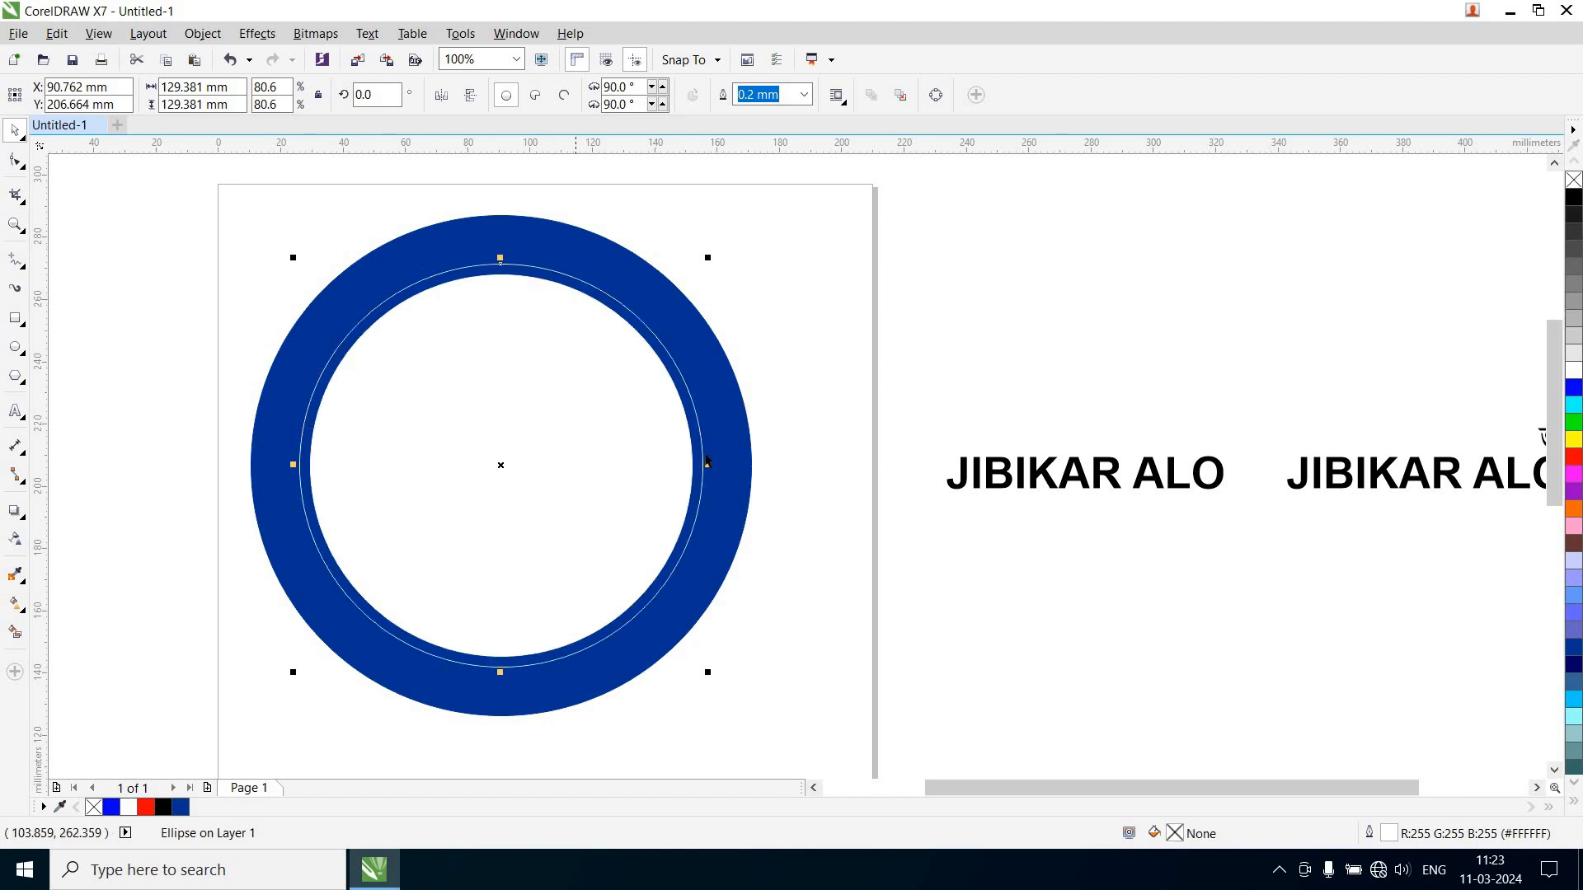
# Fit the "JIBIKAR ALO" text line to the unfilled circle as its path
pyautogui.keyDown('shift'); pyautogui.click(1085, 479); pyautogui.keyUp('shift')
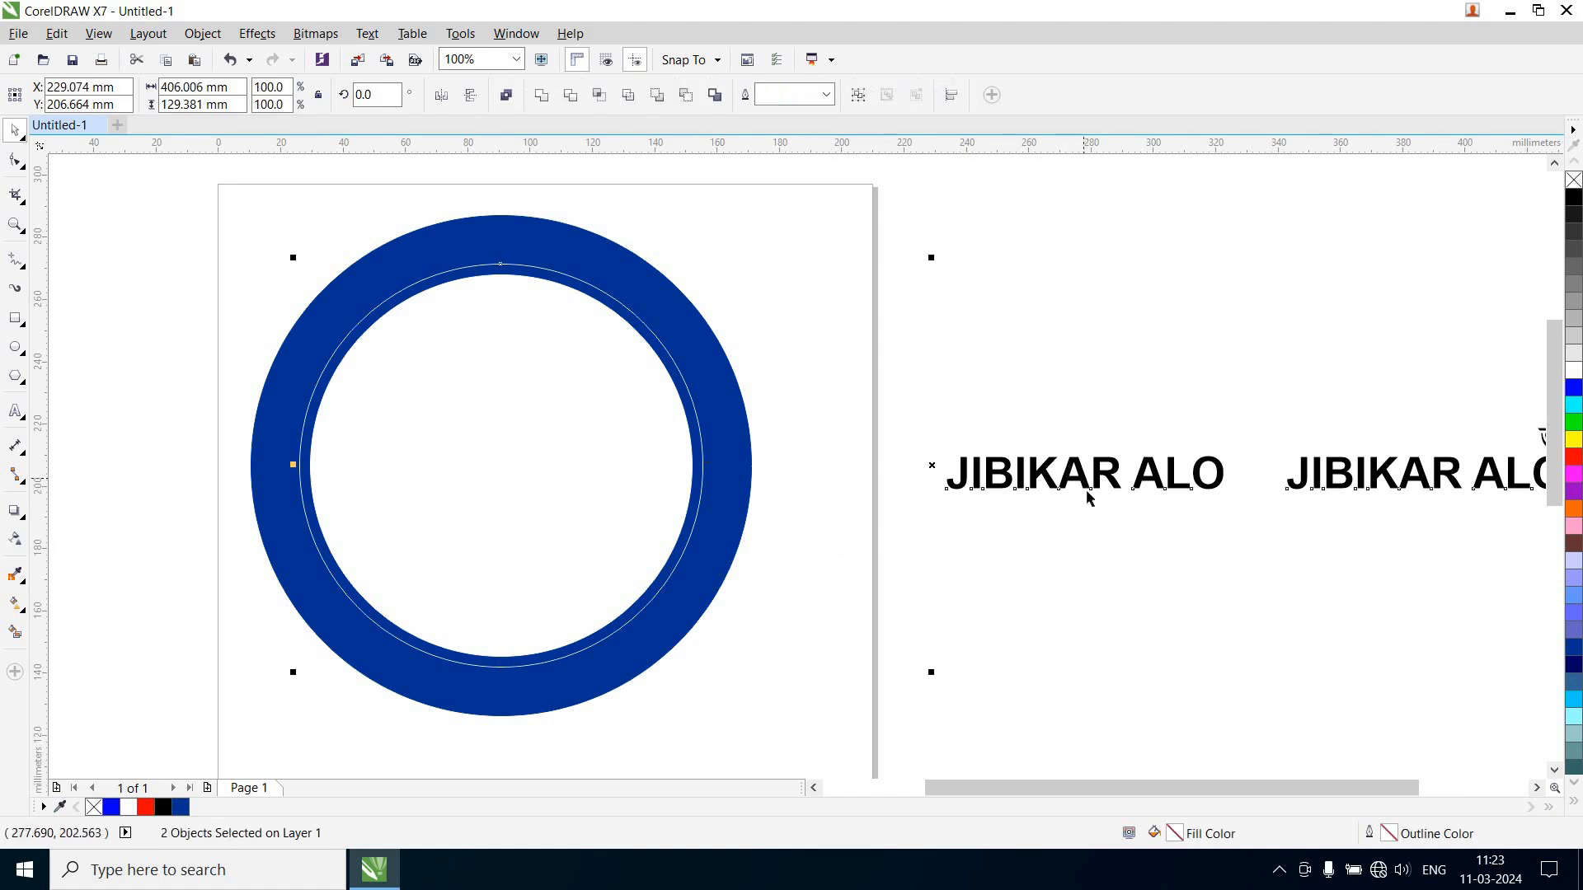
pyautogui.click(368, 34)
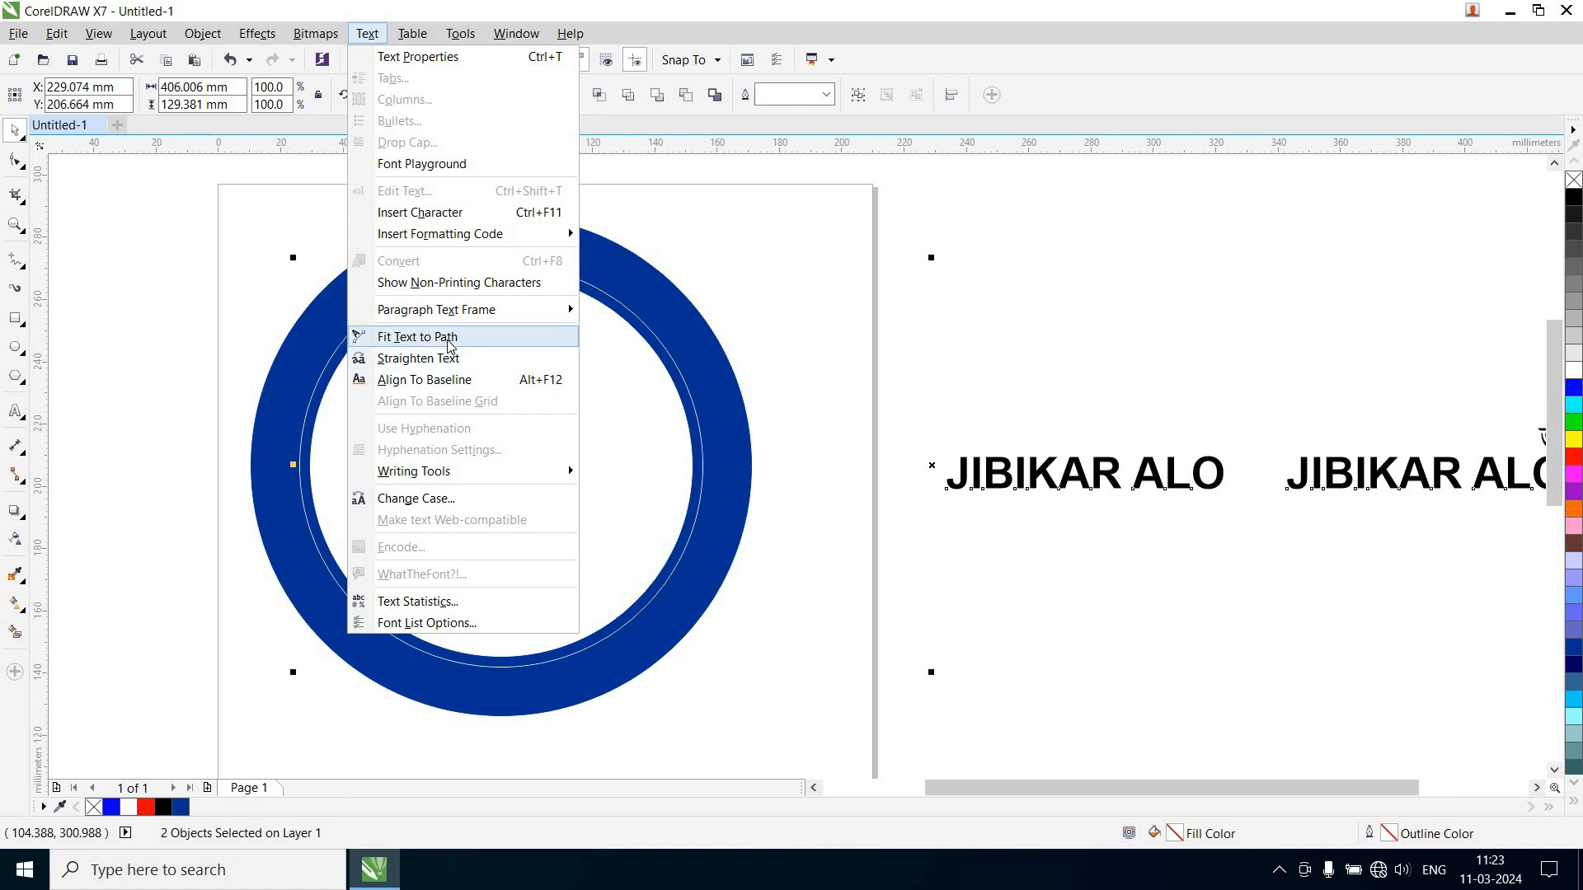
pyautogui.click(445, 338)
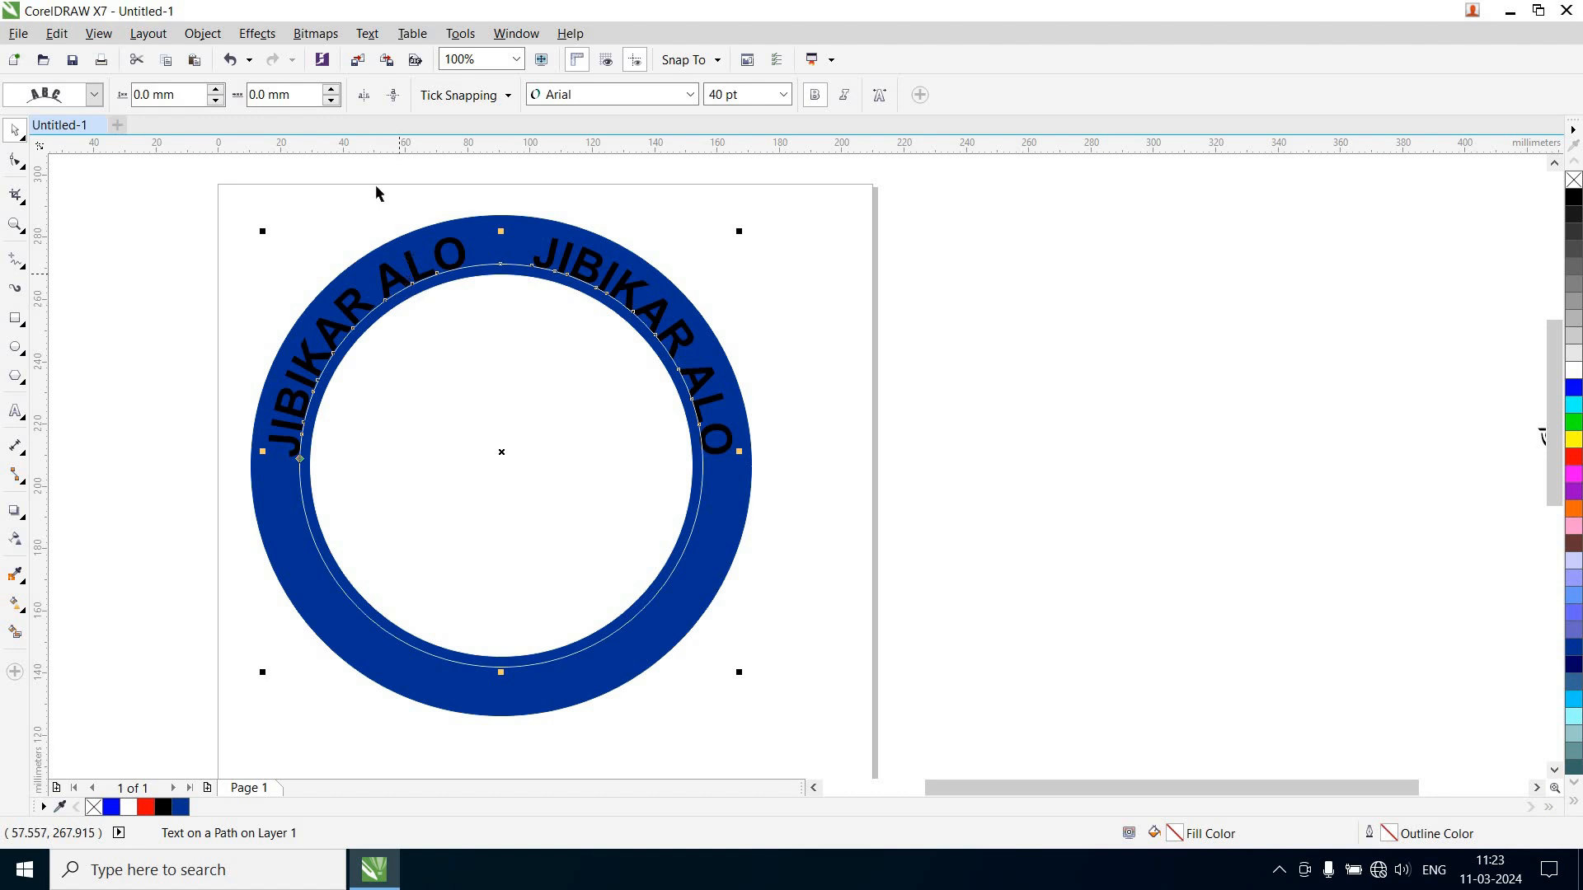
# Mirror the path text horizontally and vertically, and move it onto the lower half of the blue ring, offset about 10.3 mm from the path
pyautogui.click(365, 100)
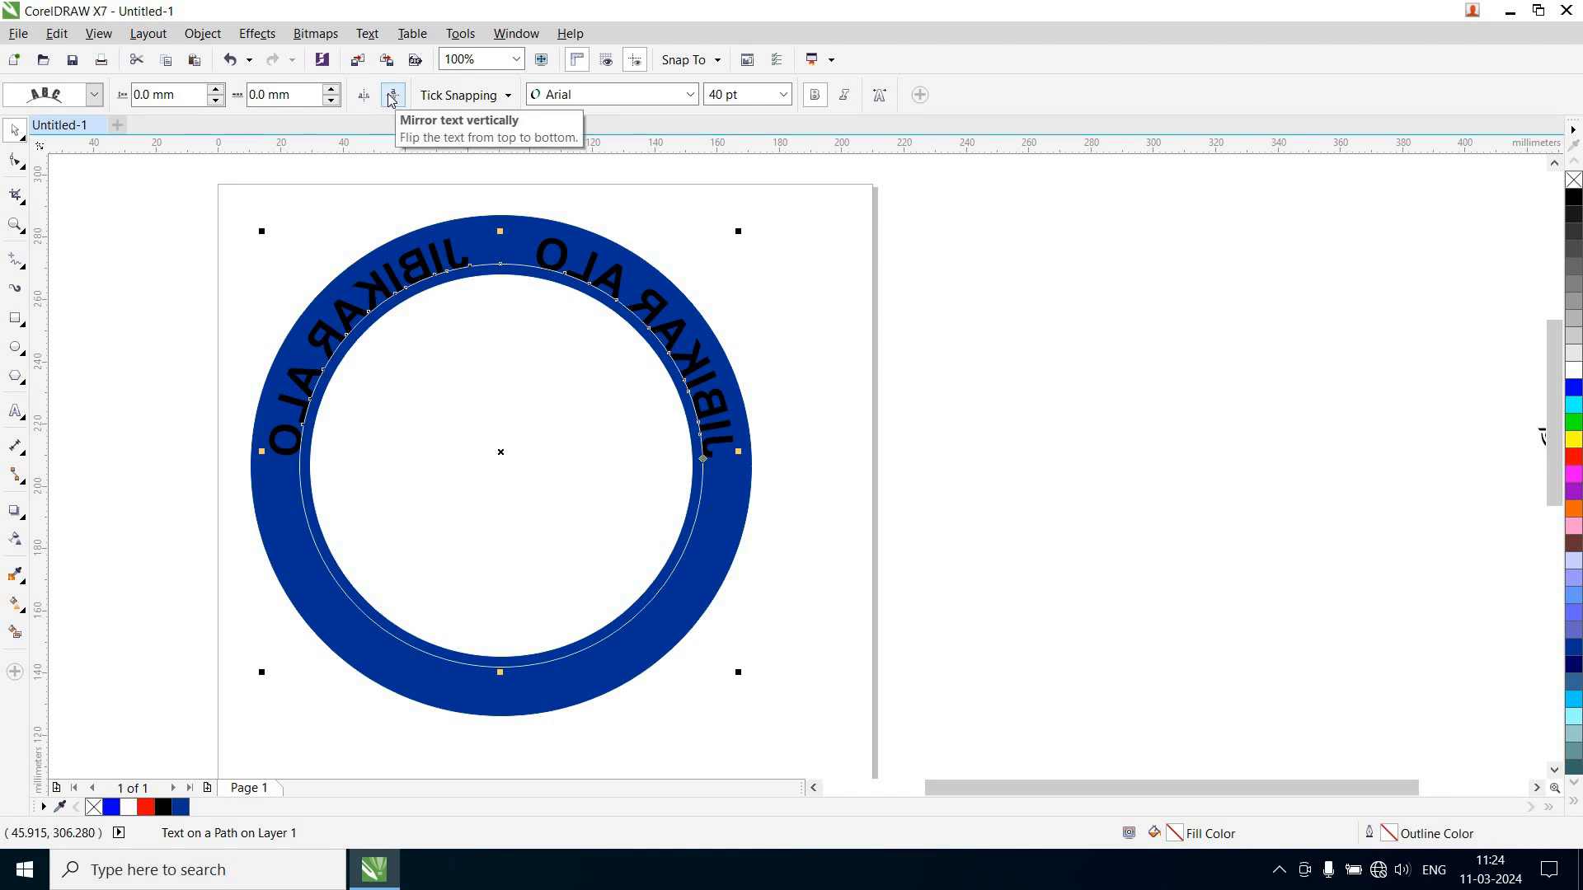
pyautogui.click(393, 96)
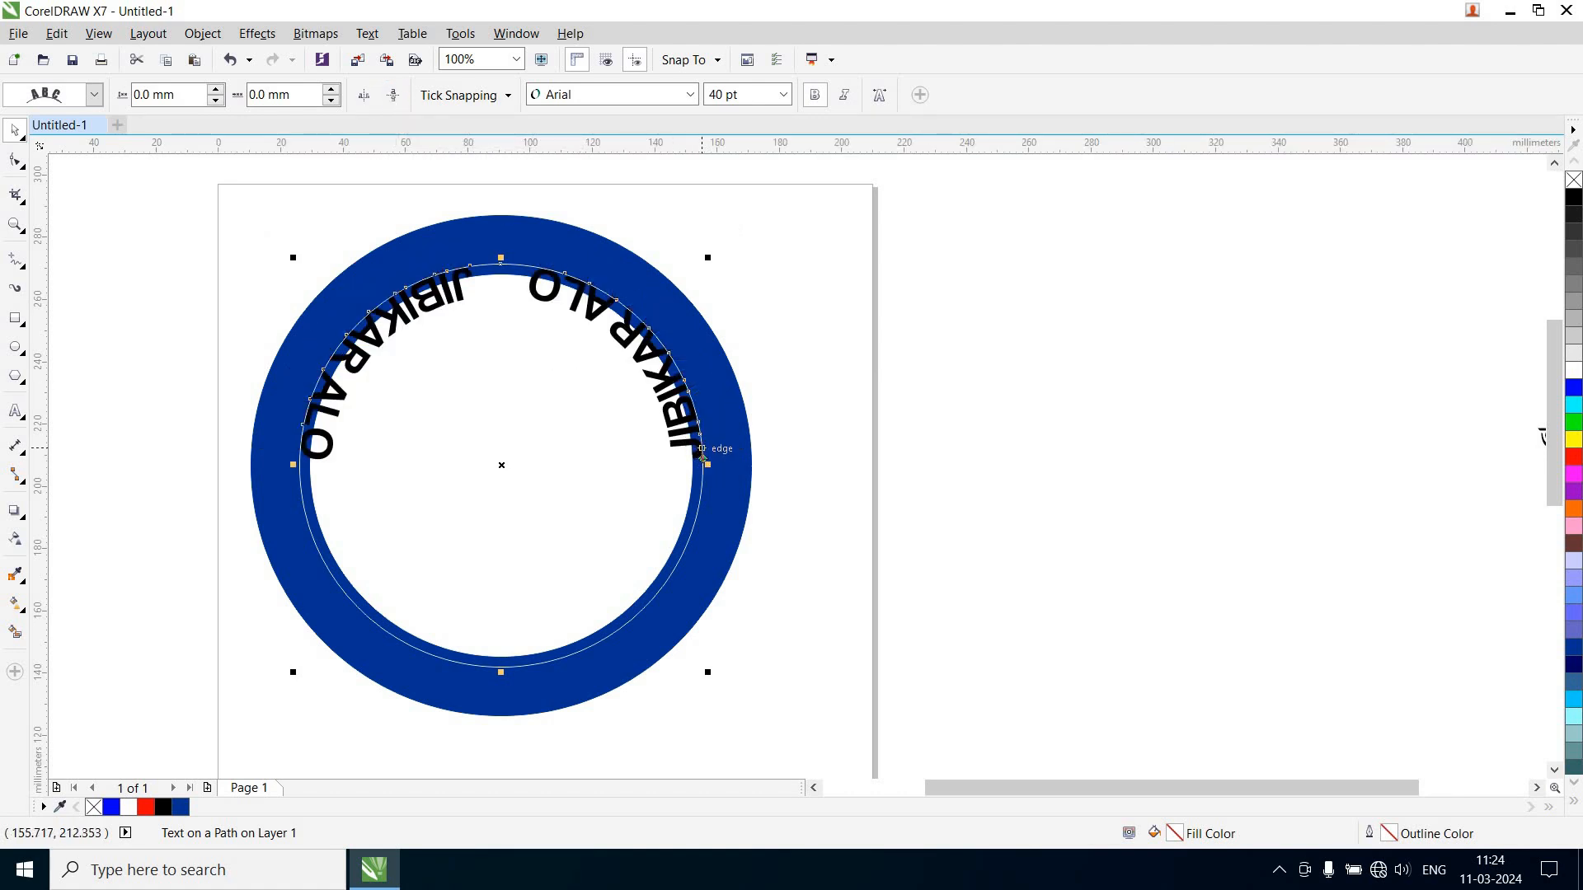
pyautogui.moveTo(717, 509); pyautogui.dragTo(269, 520)
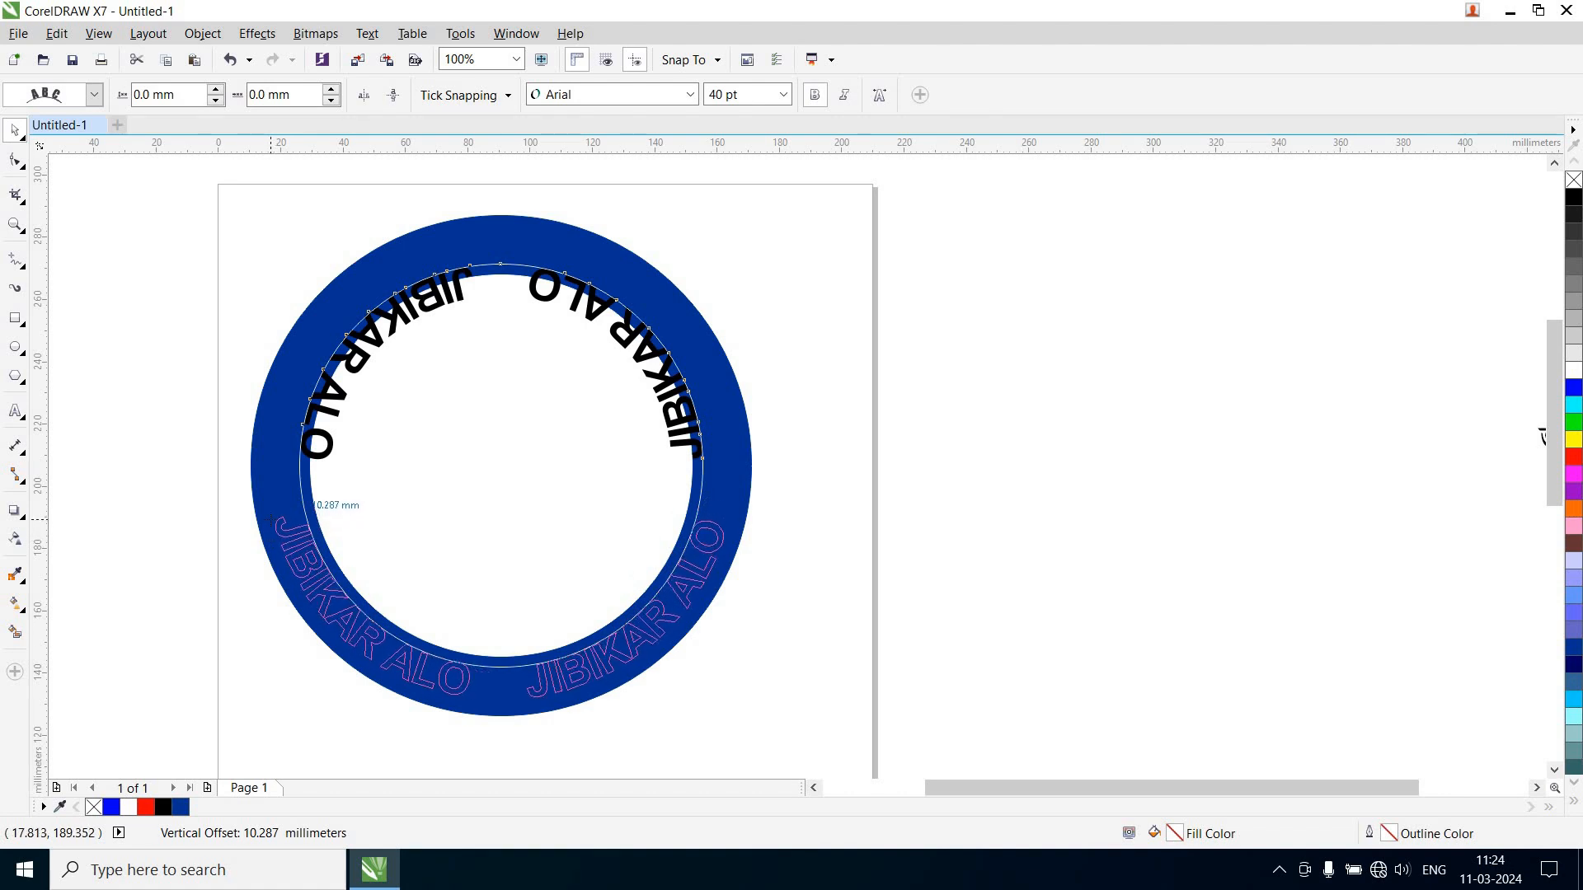
# Finish placing the "JIBIKAR ALO" path text on the ring's lower half and break it apart from the circle
pyautogui.moveTo(271, 520); pyautogui.dragTo(270, 520)
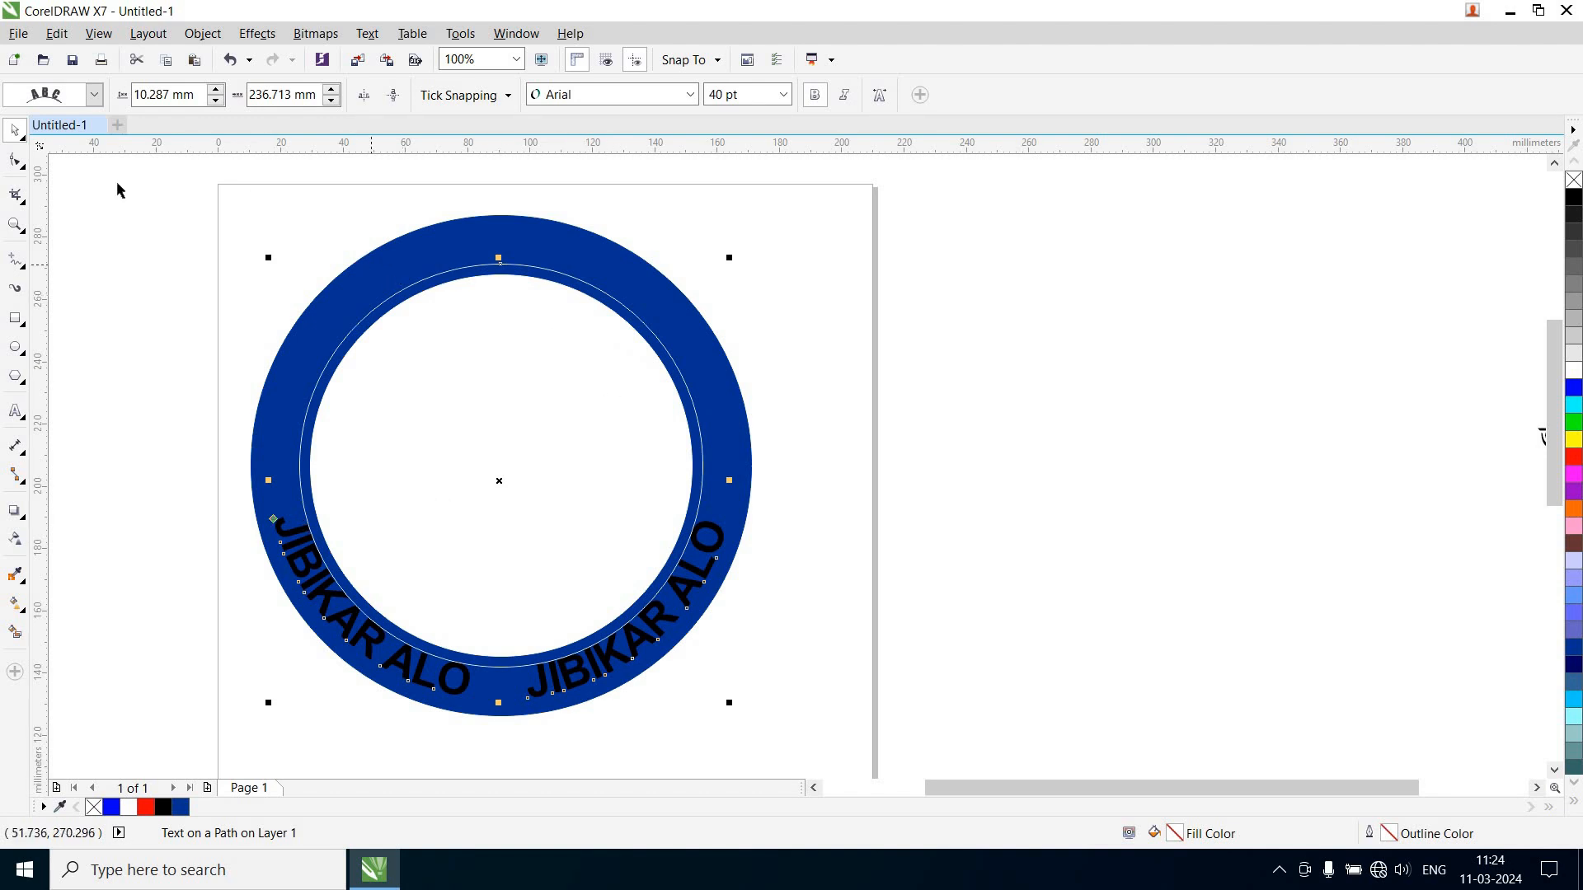
pyautogui.click(201, 37)
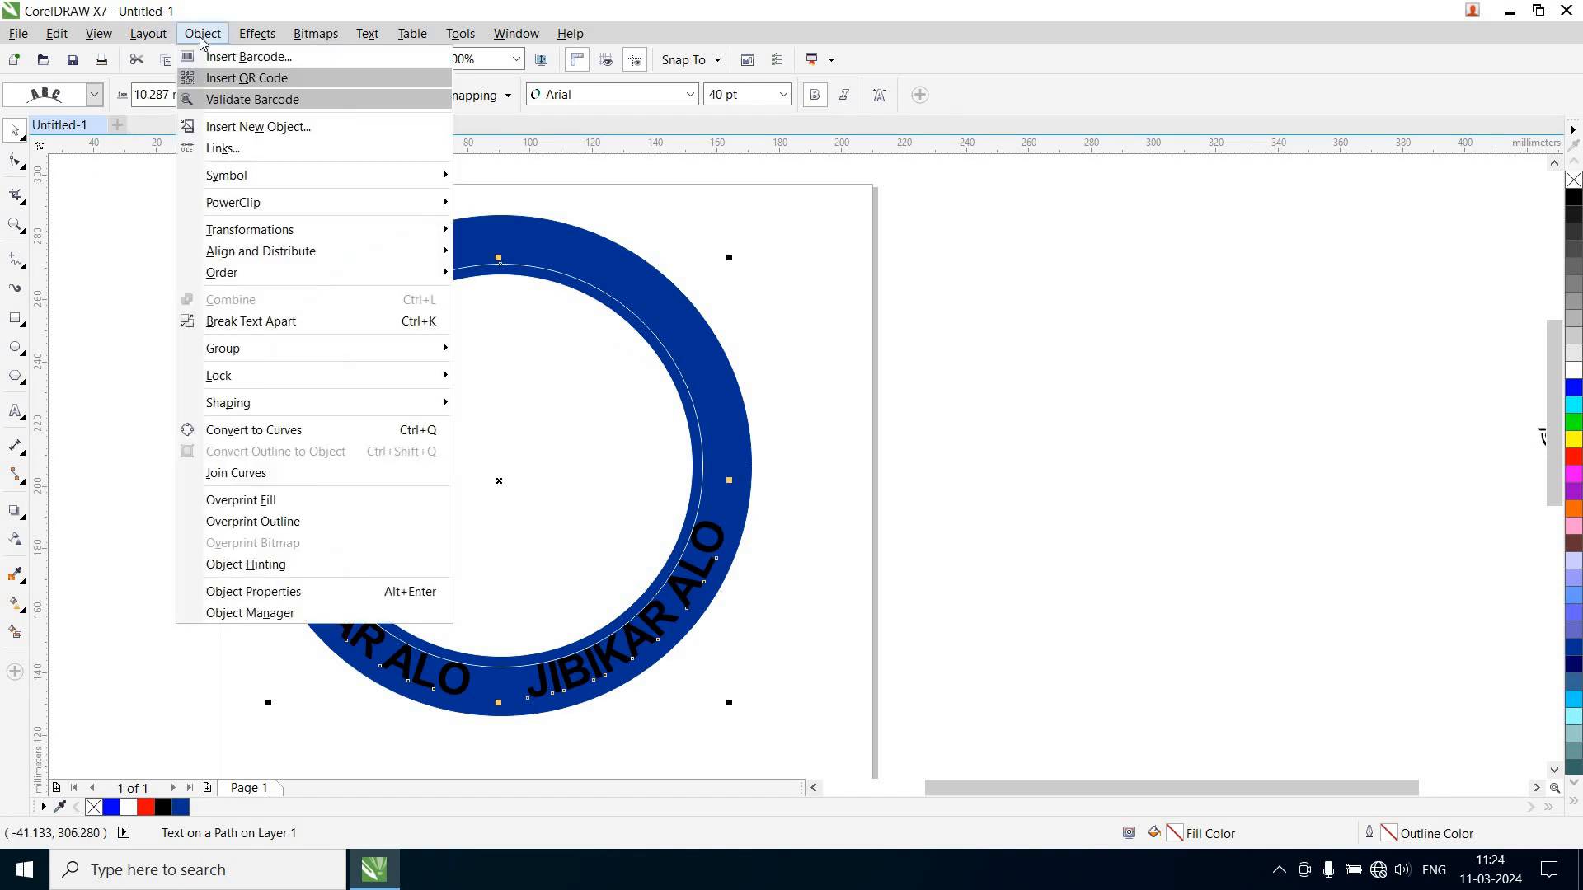
pyautogui.click(271, 324)
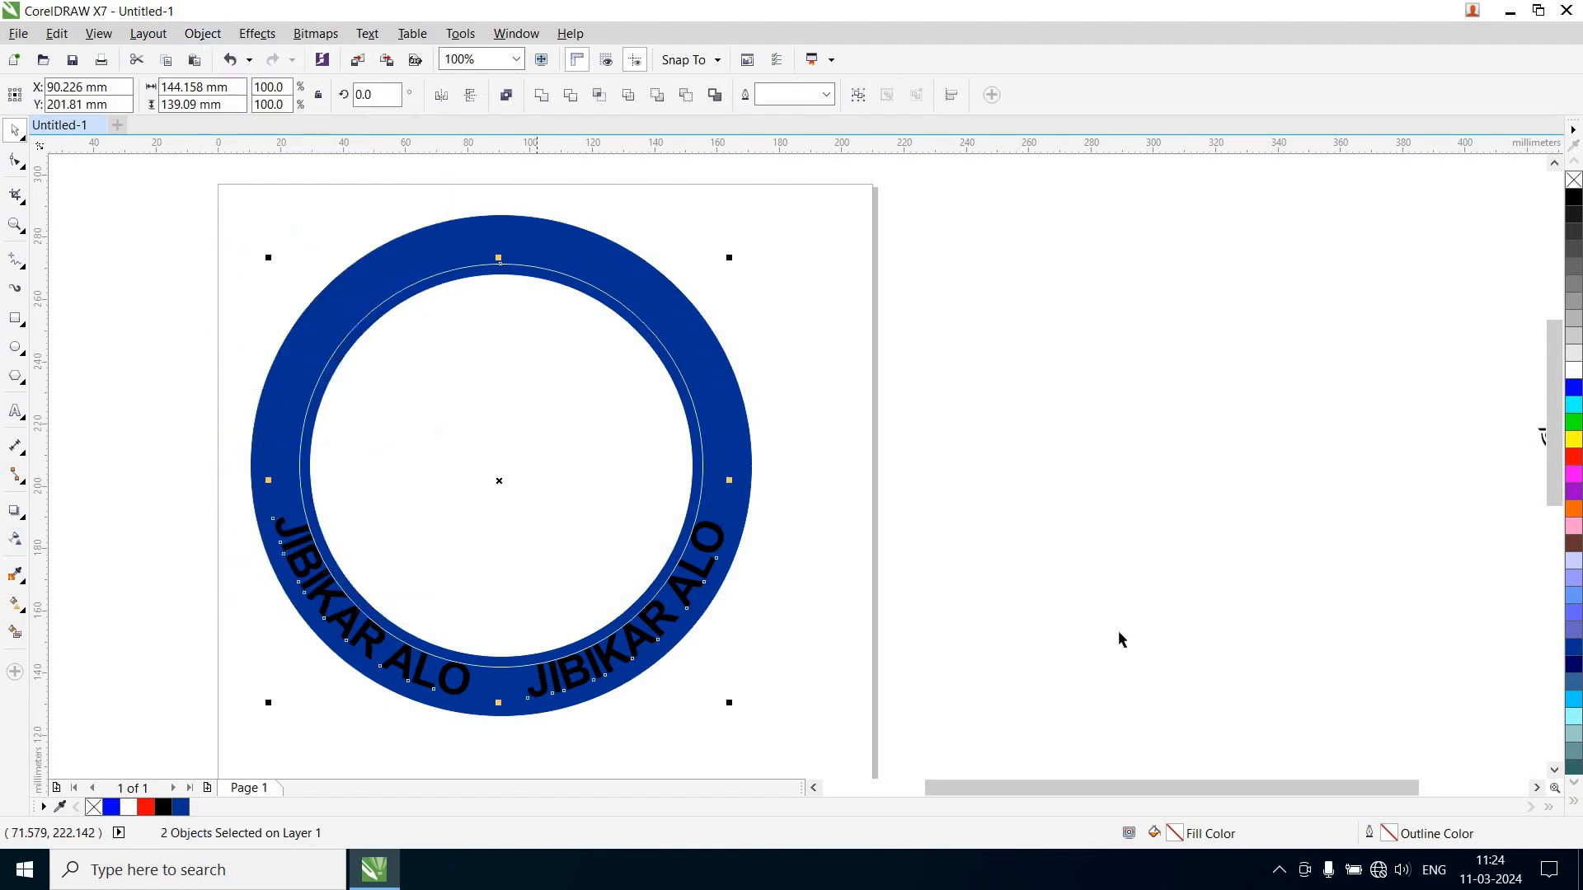
# Fill the curved "JIBIKAR ALO" text on the lower half of the ring with white
pyautogui.click(791, 623)
pyautogui.click(691, 601)
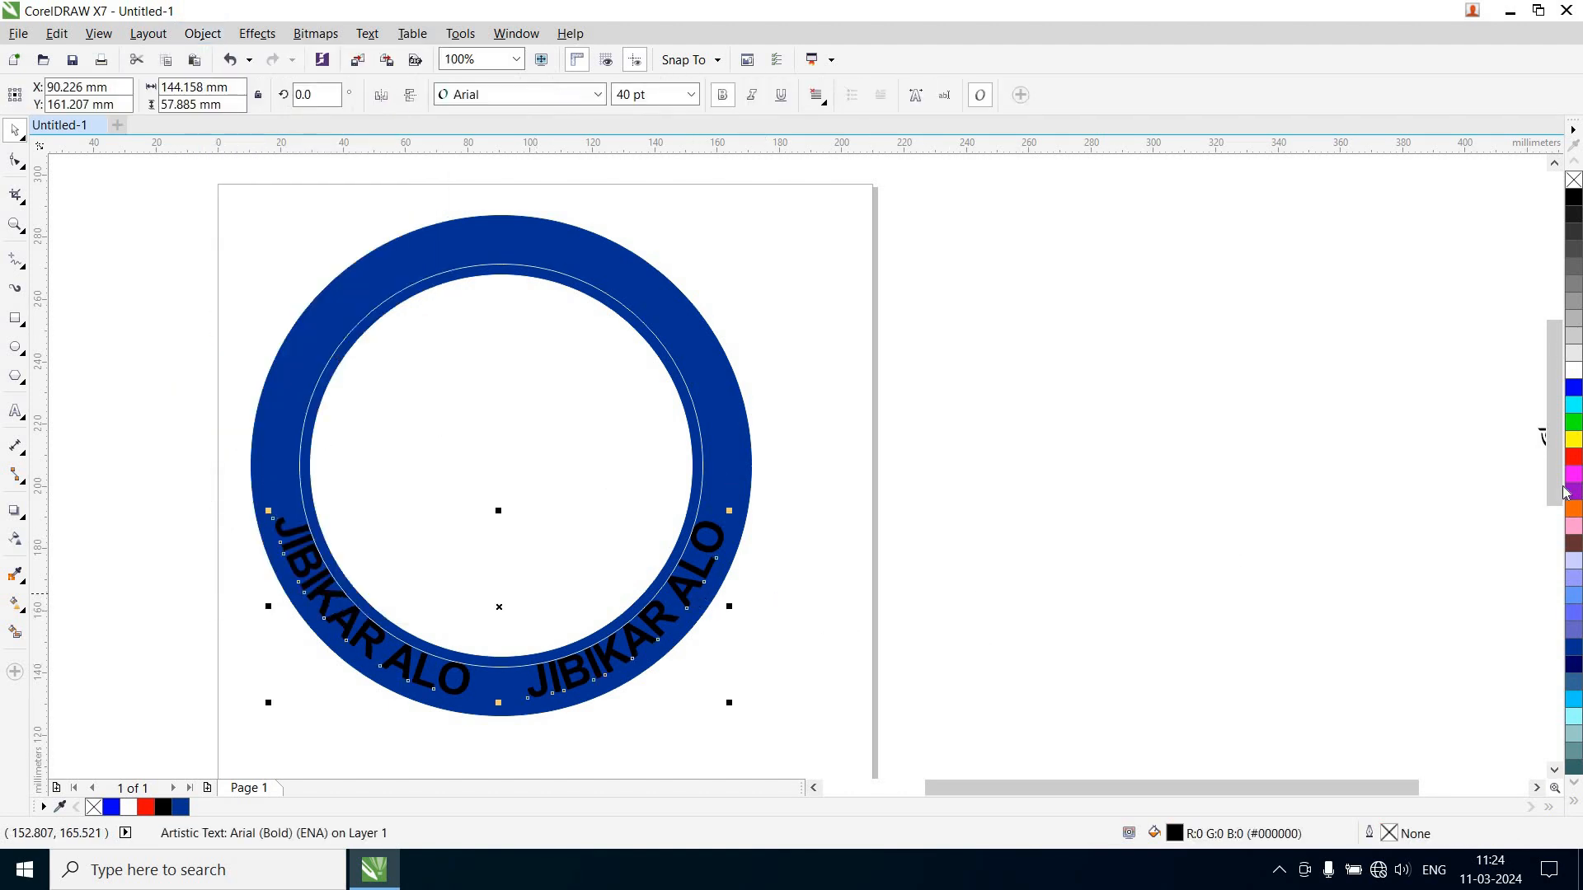
pyautogui.click(1573, 373)
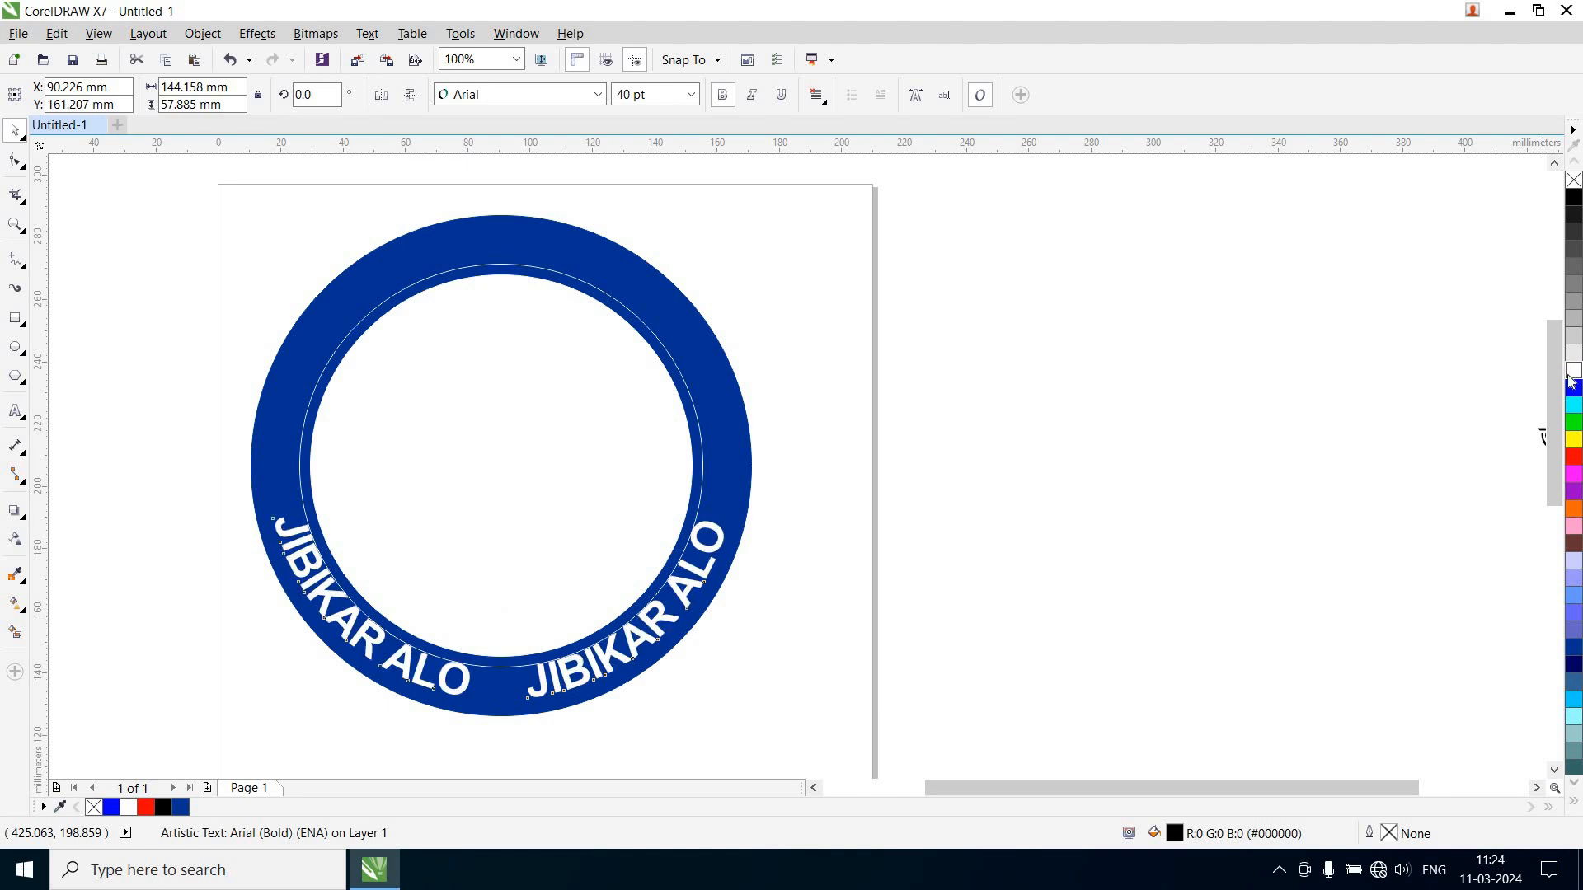
pyautogui.click(1194, 524)
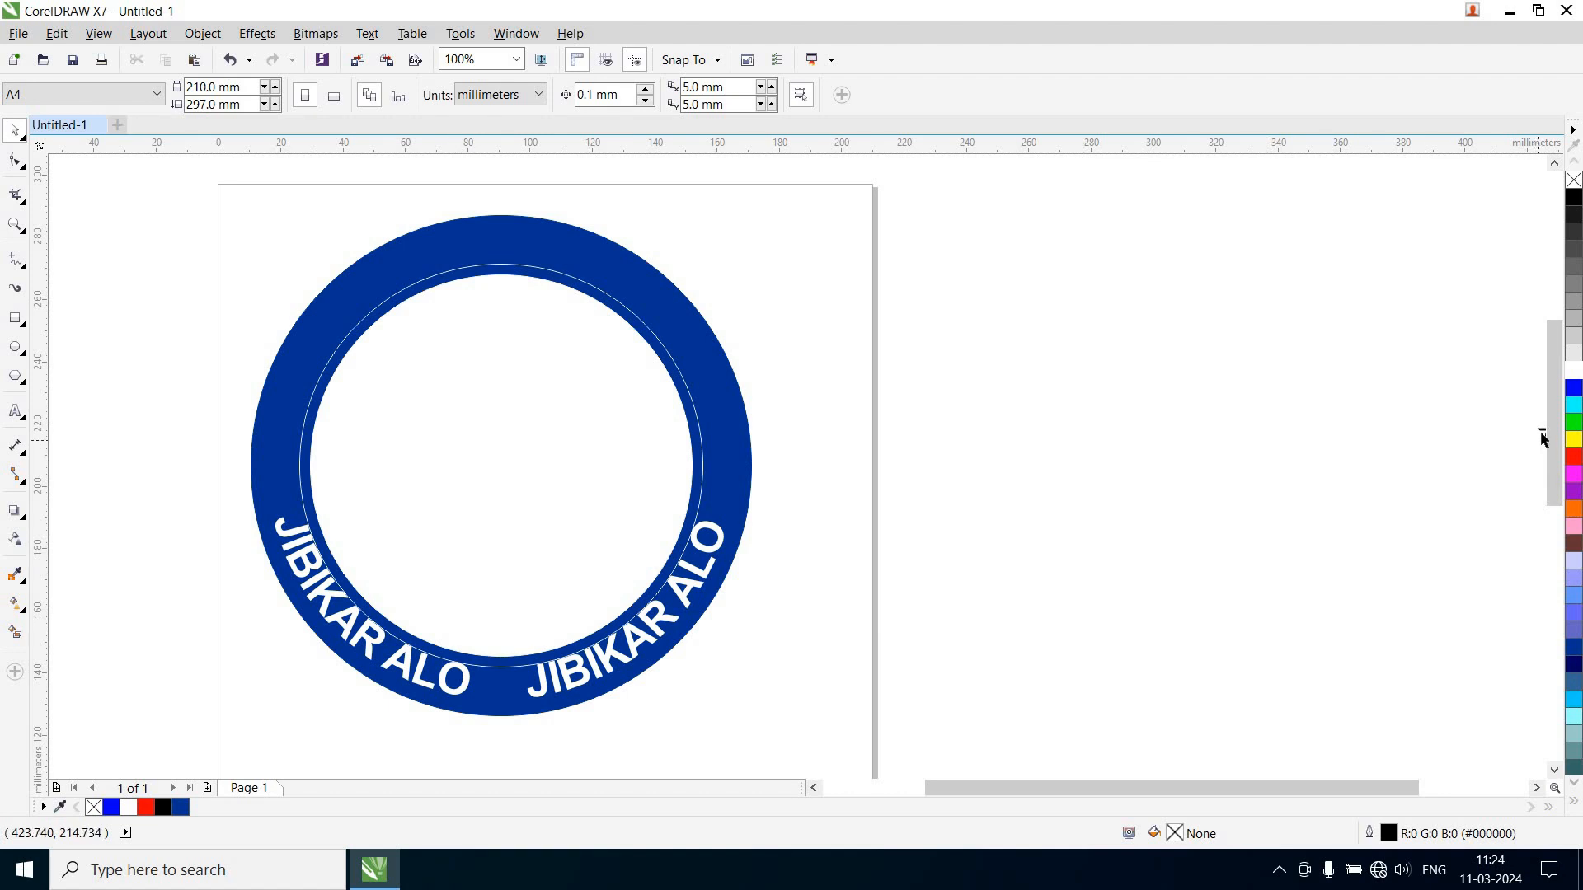
# Move the Bengali "জীবিকার আলো" text closer to the page and repeat the phrase on the same line, separated by spaces
pyautogui.moveTo(1541, 438); pyautogui.dragTo(963, 415)
pyautogui.click(15, 414)
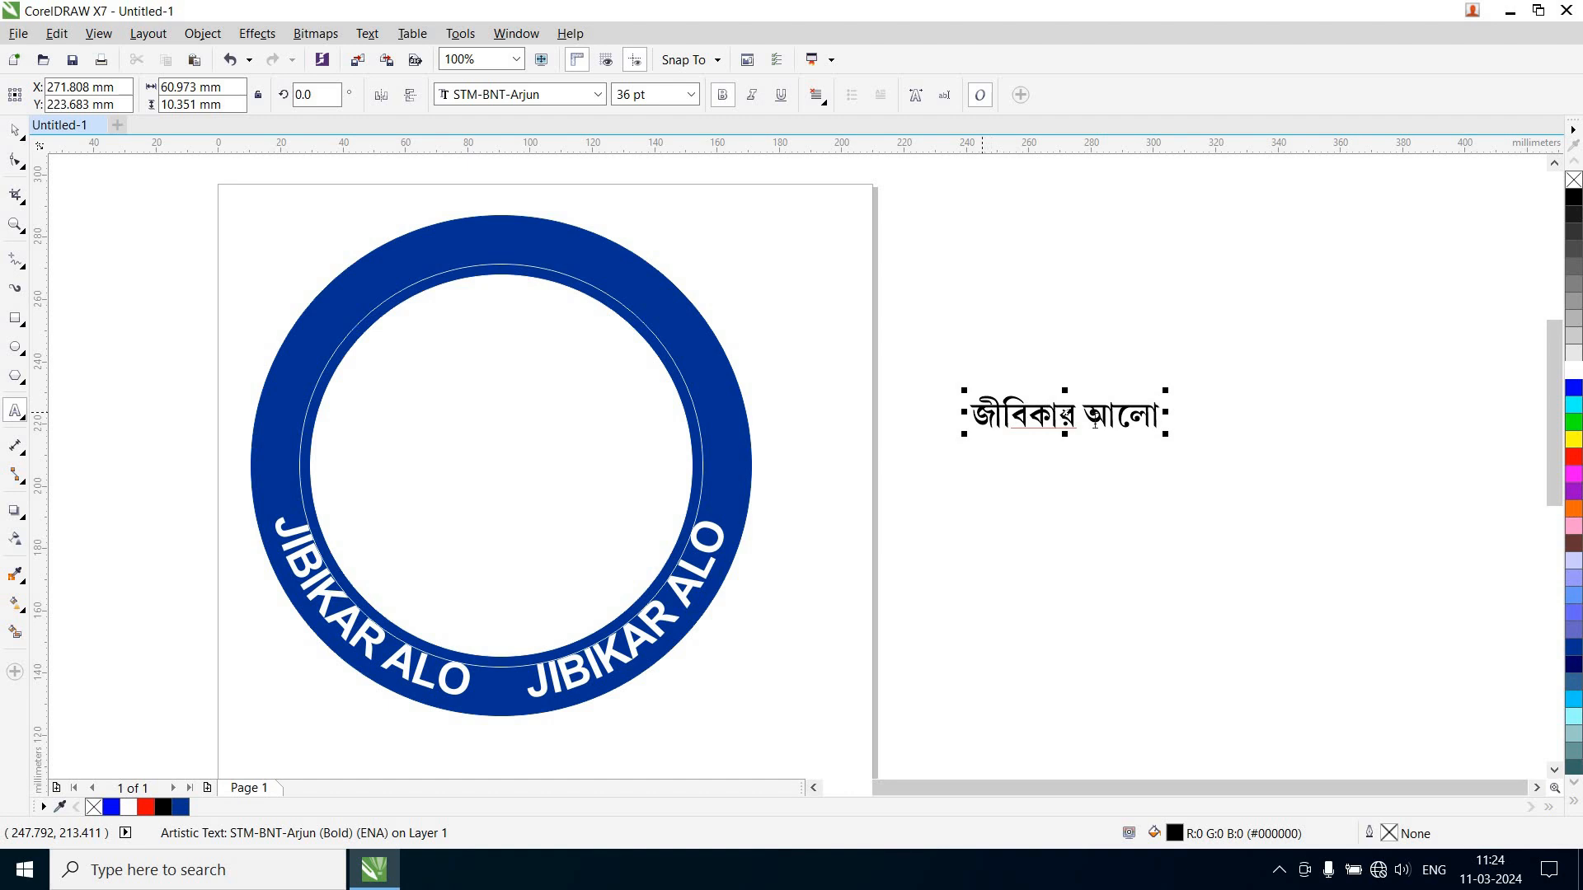
pyautogui.moveTo(973, 417); pyautogui.dragTo(1151, 424)
pyautogui.hotkey('ctrl', 'c')
pyautogui.click(1157, 421)
pyautogui.hotkey('ctrl', 'v')
pyautogui.click(1179, 425)
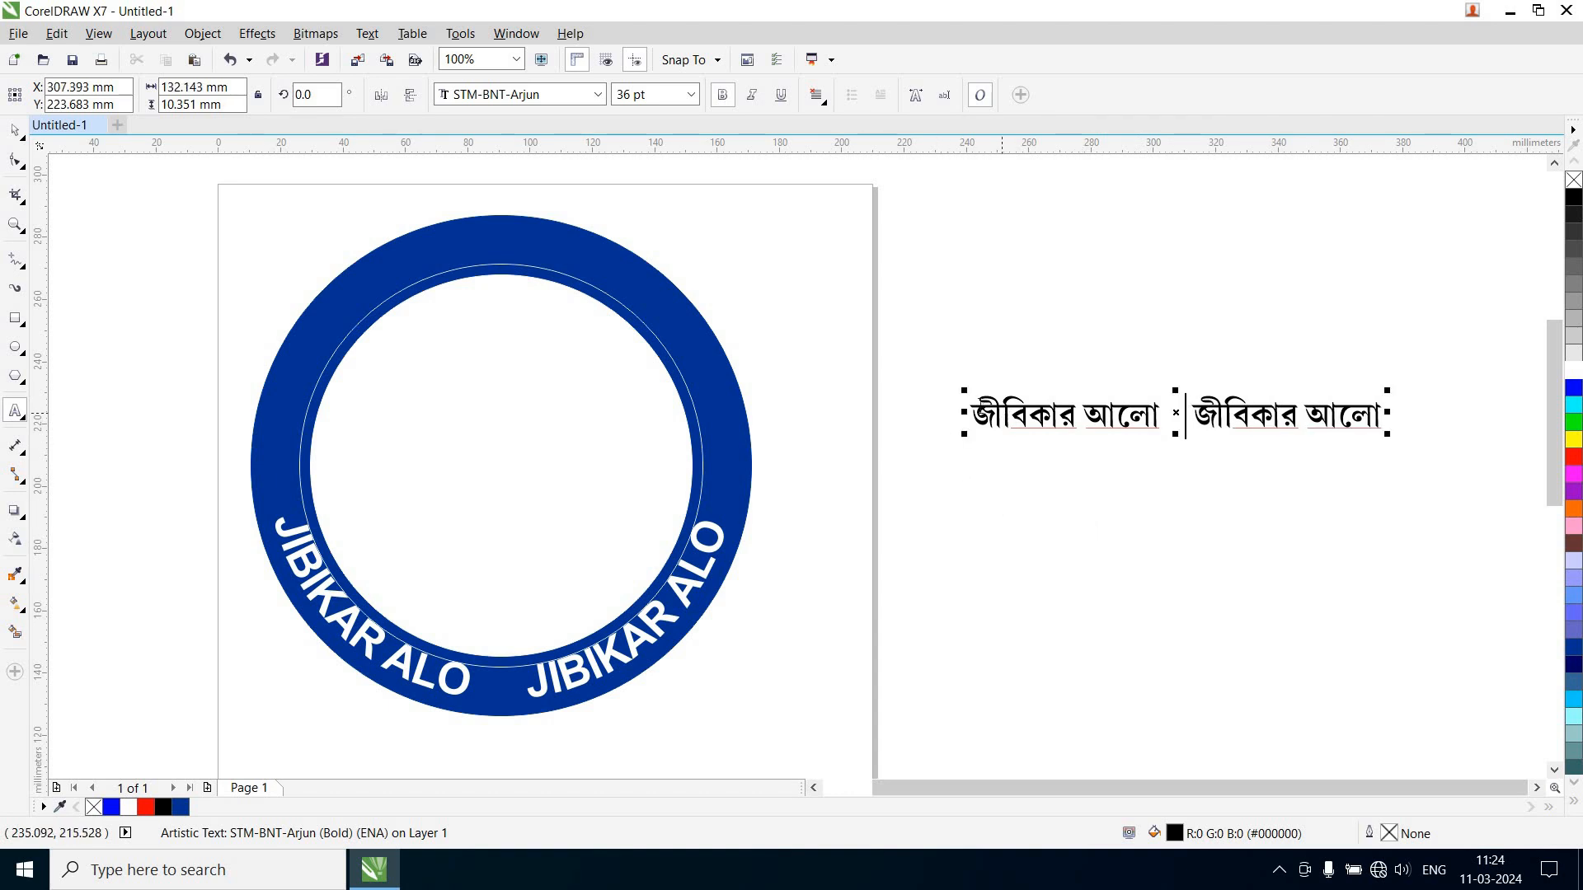
# Set the whole Bengali "জীবিকার আলো" text line to 48 pt
pyautogui.hotkey('ctrl', 'a')
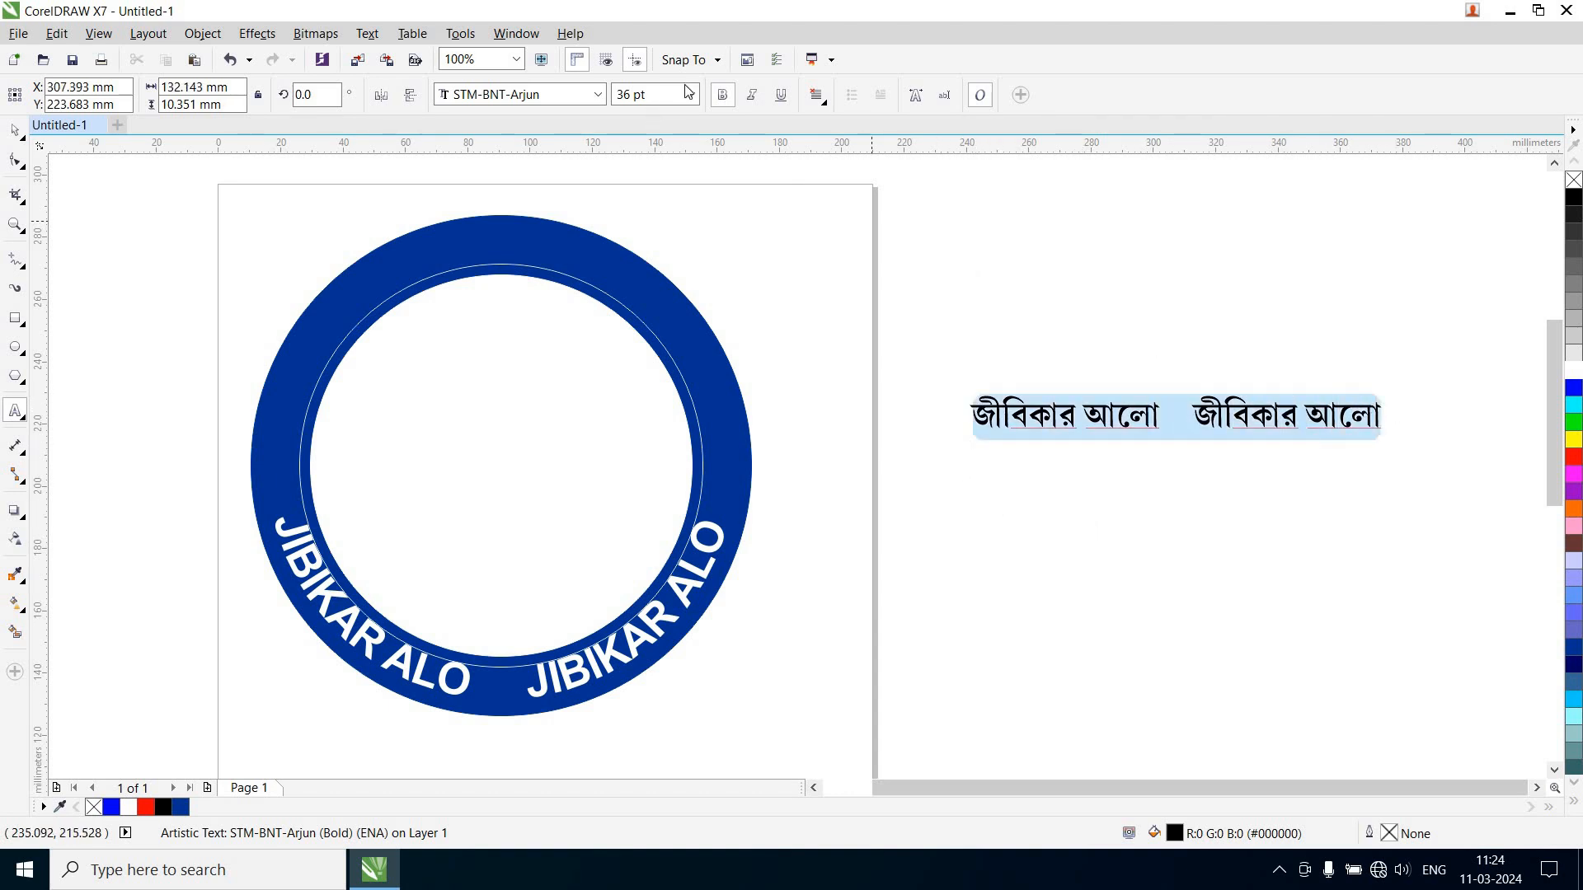
pyautogui.click(691, 94)
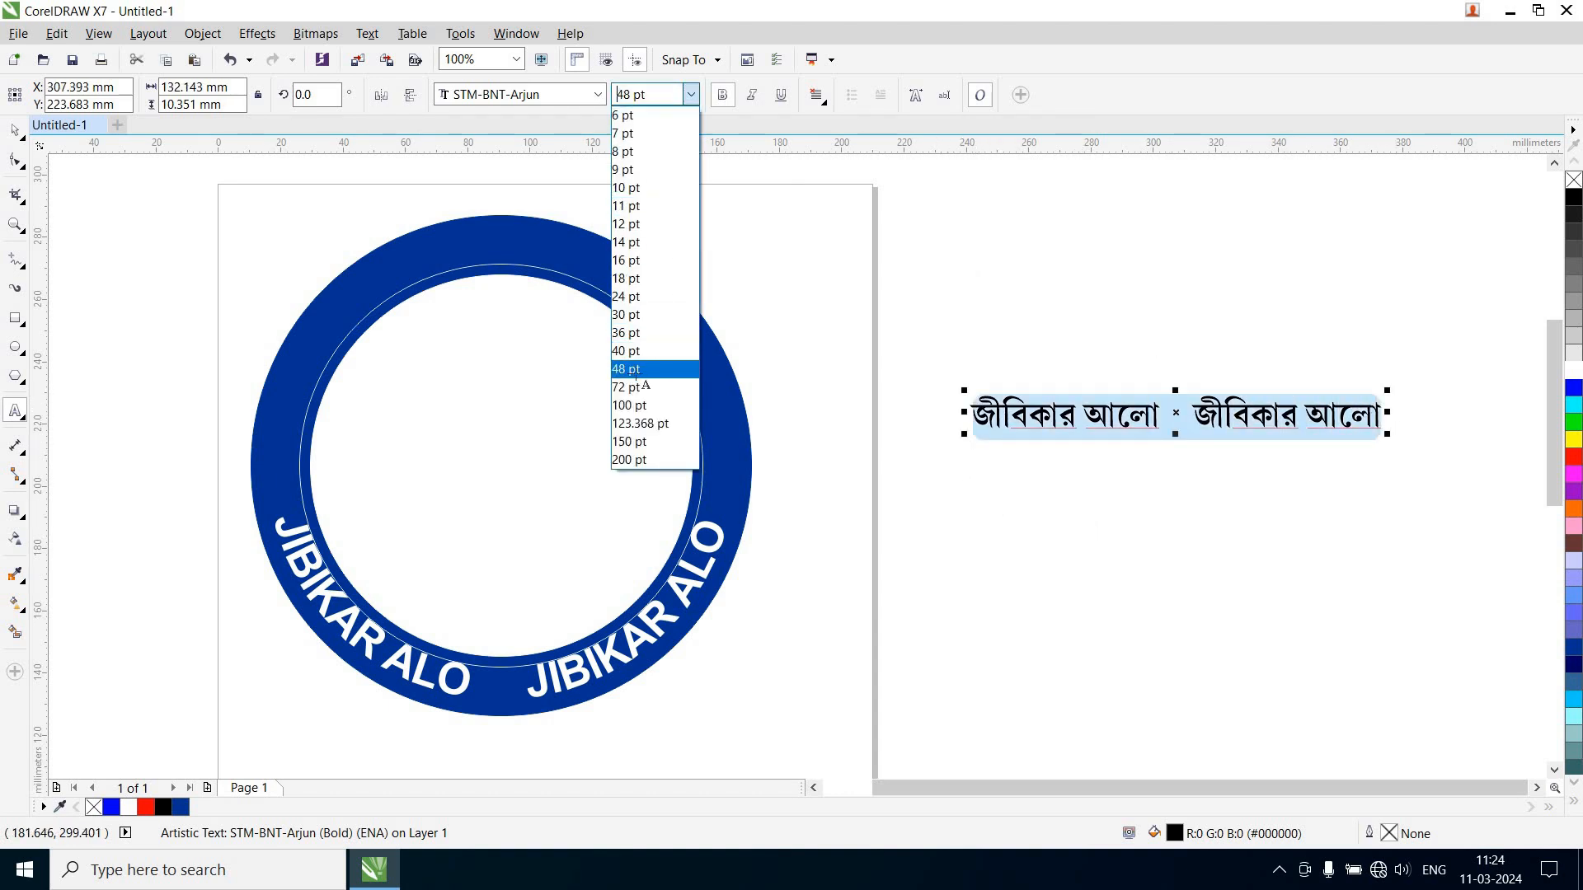
pyautogui.click(656, 381)
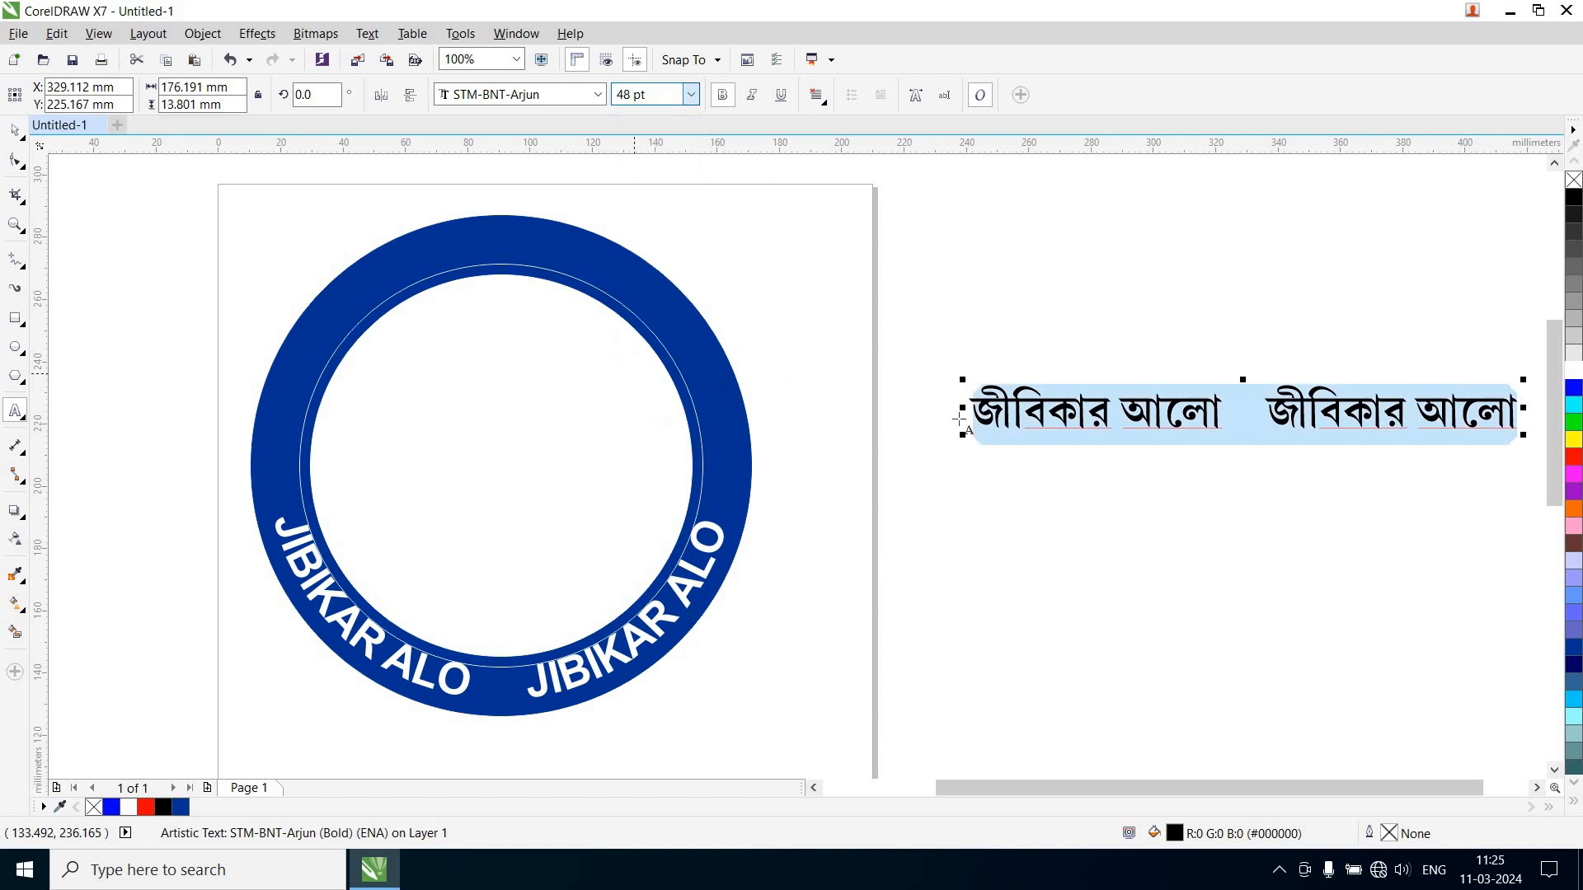
pyautogui.click(1032, 424)
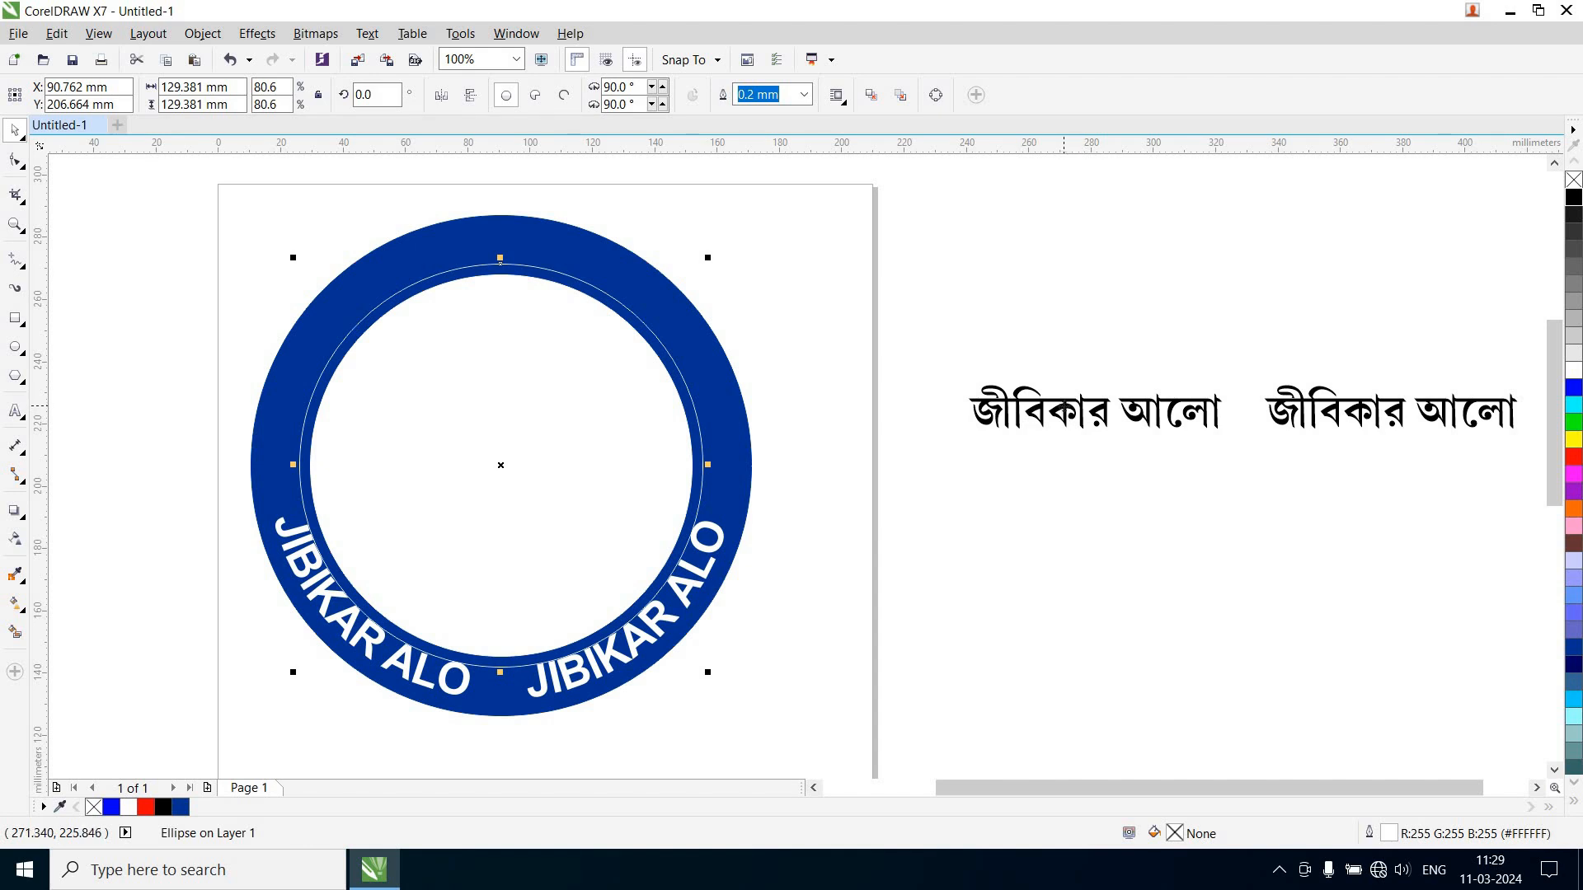
# Try fitting the Bengali text line to the thin white circle and filling it white
pyautogui.keyDown('shift'); pyautogui.click(1072, 417); pyautogui.keyUp('shift')
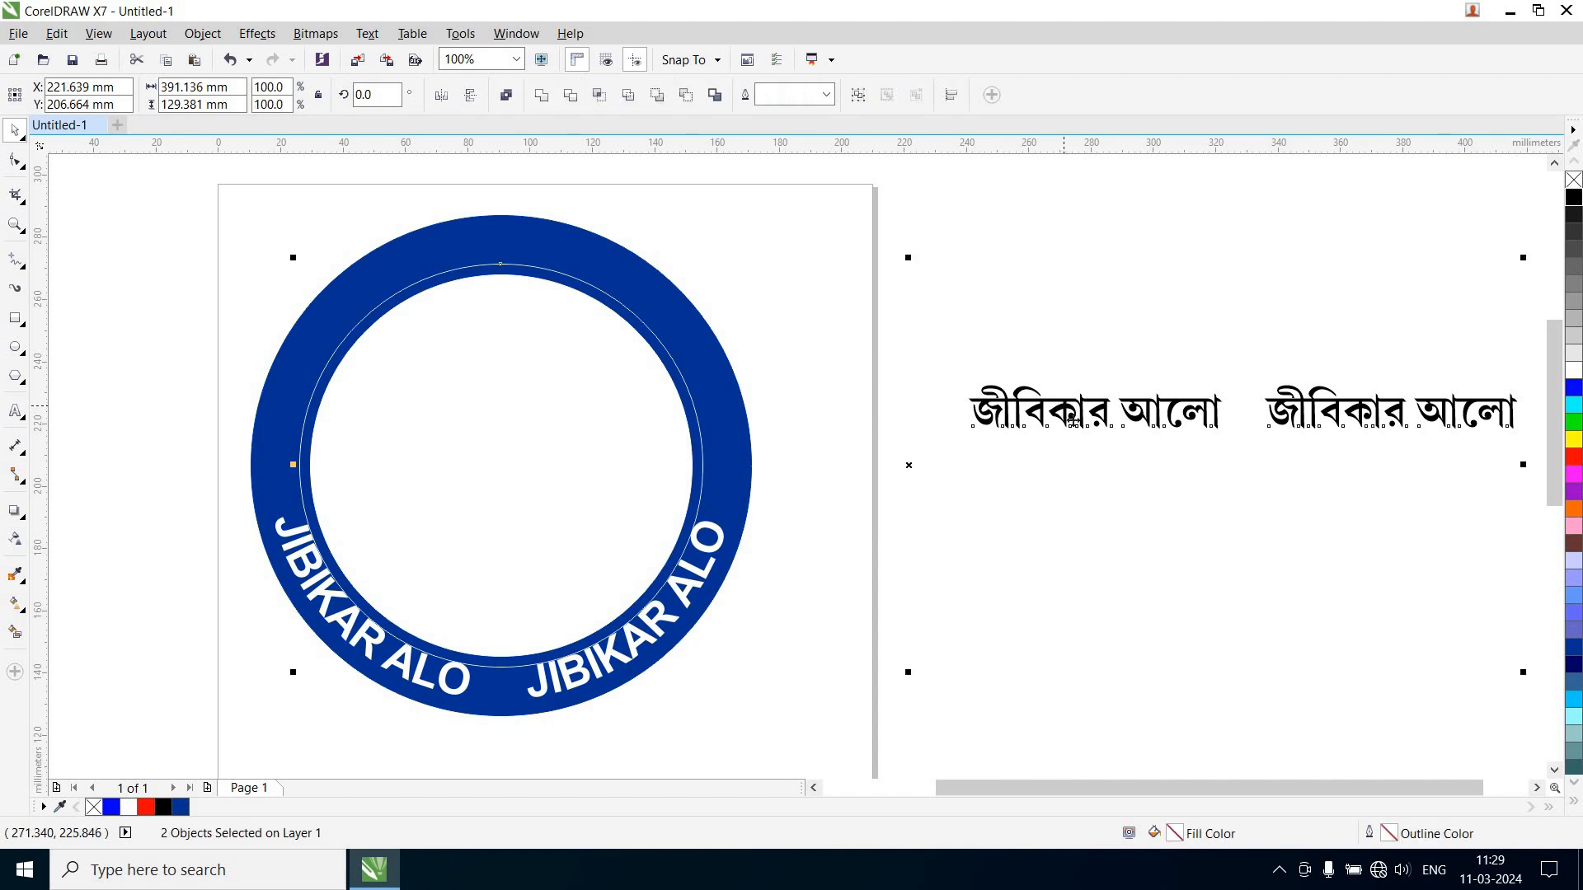
pyautogui.click(367, 34)
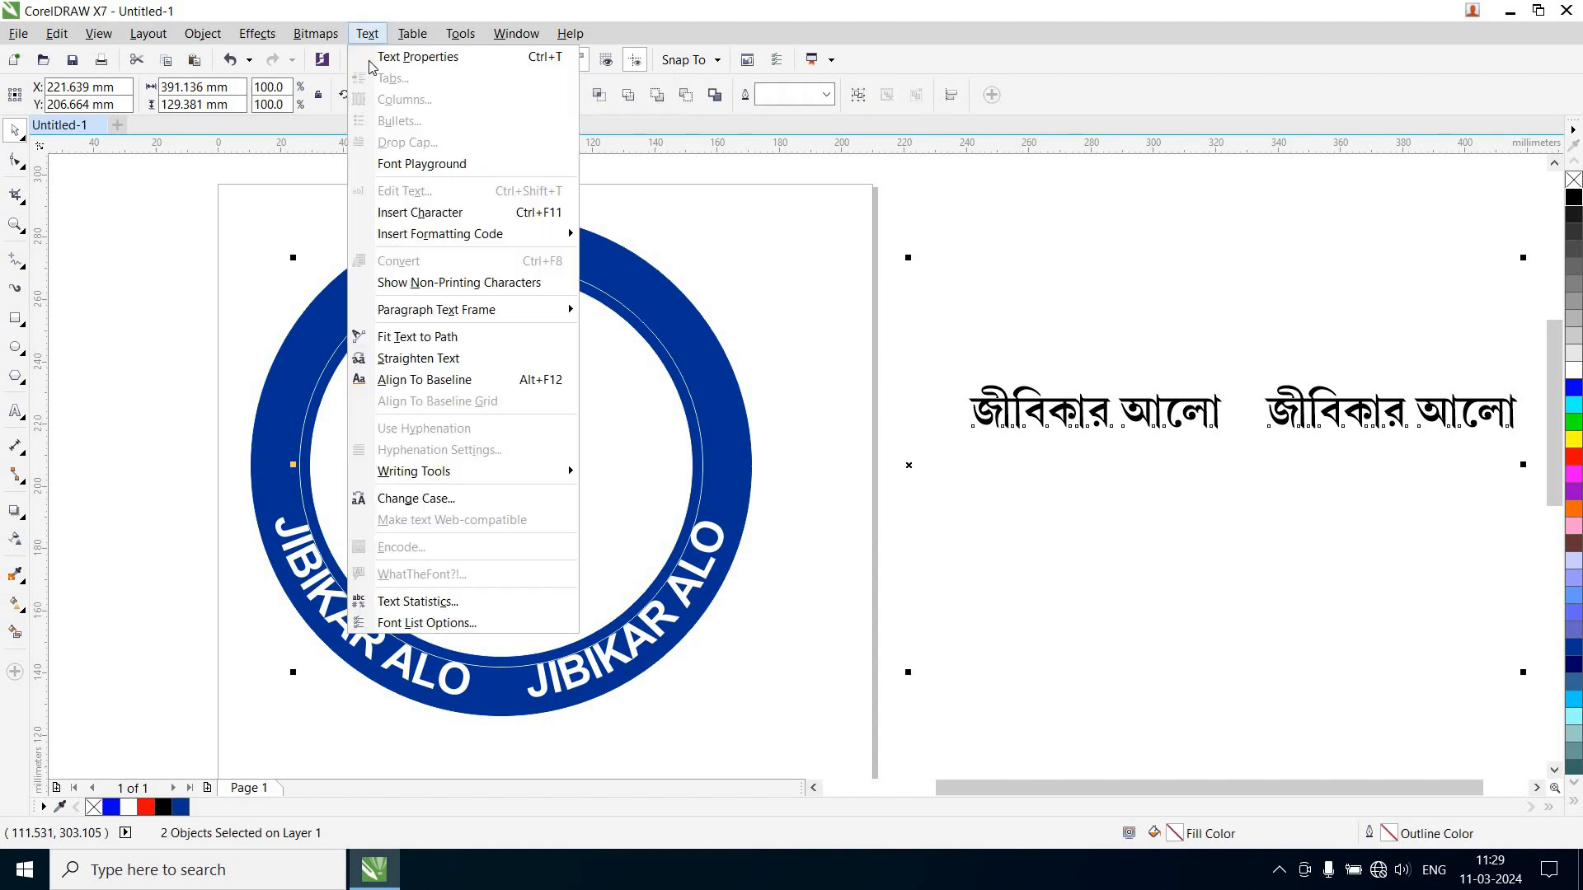
pyautogui.click(436, 337)
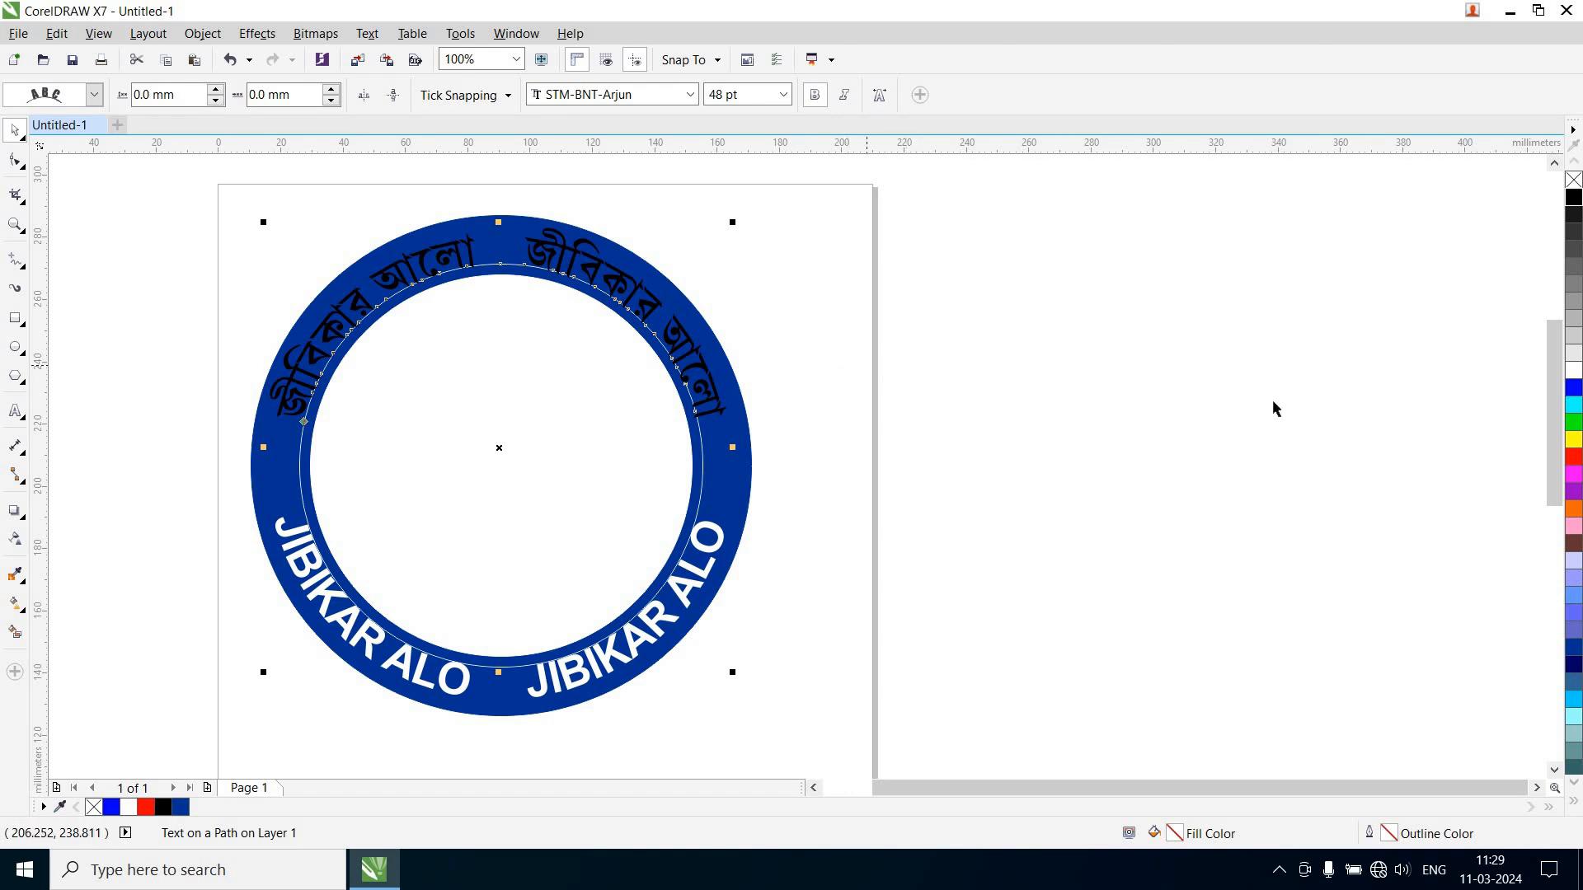
pyautogui.click(1573, 373)
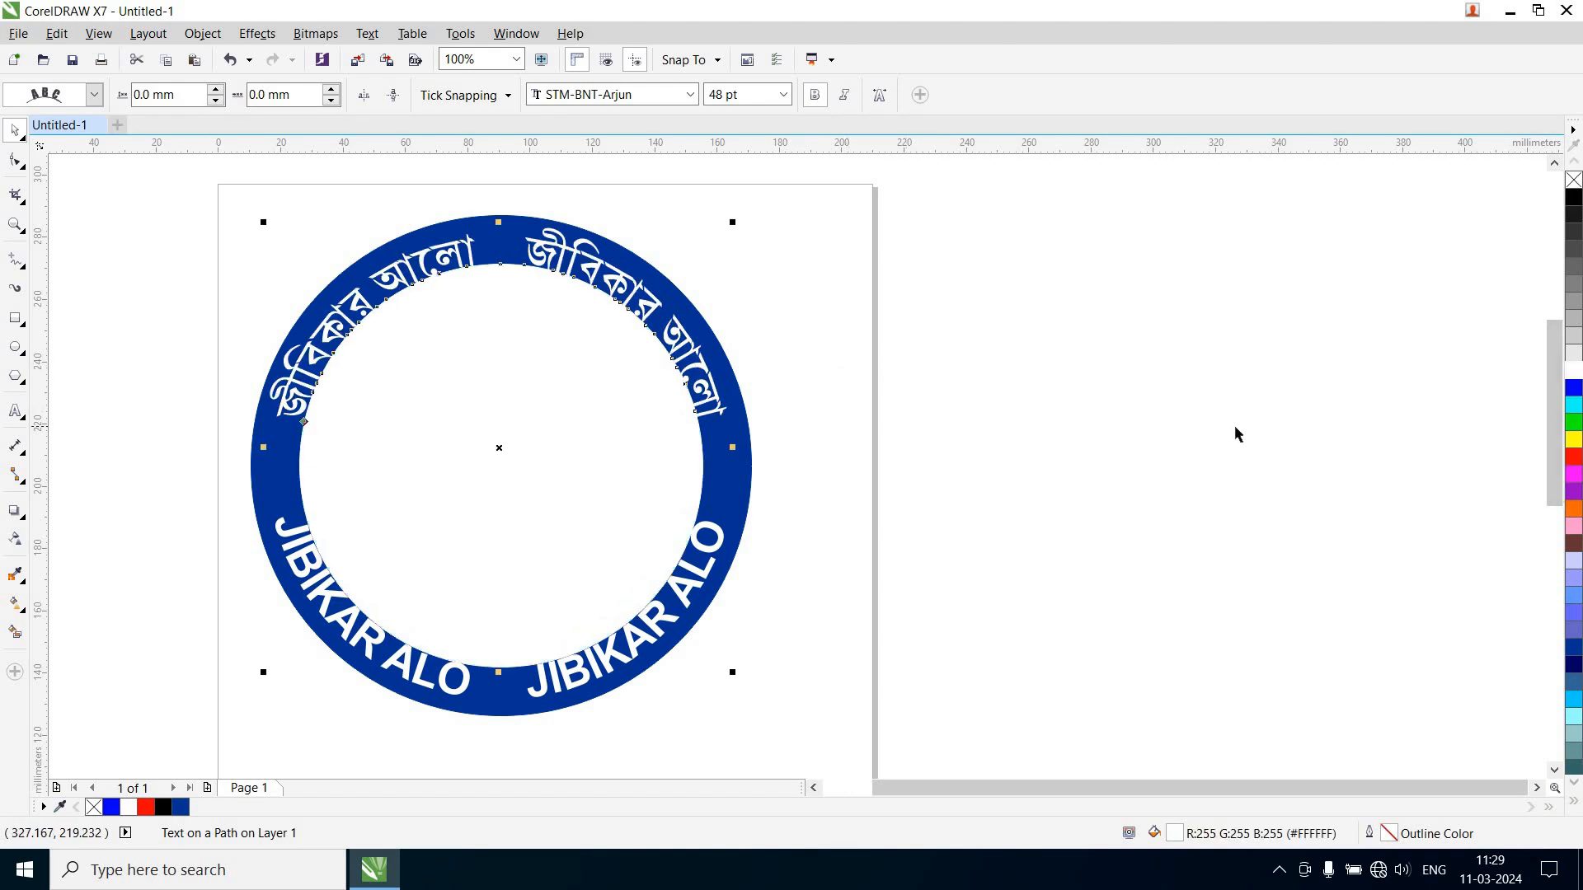
pyautogui.click(1190, 437)
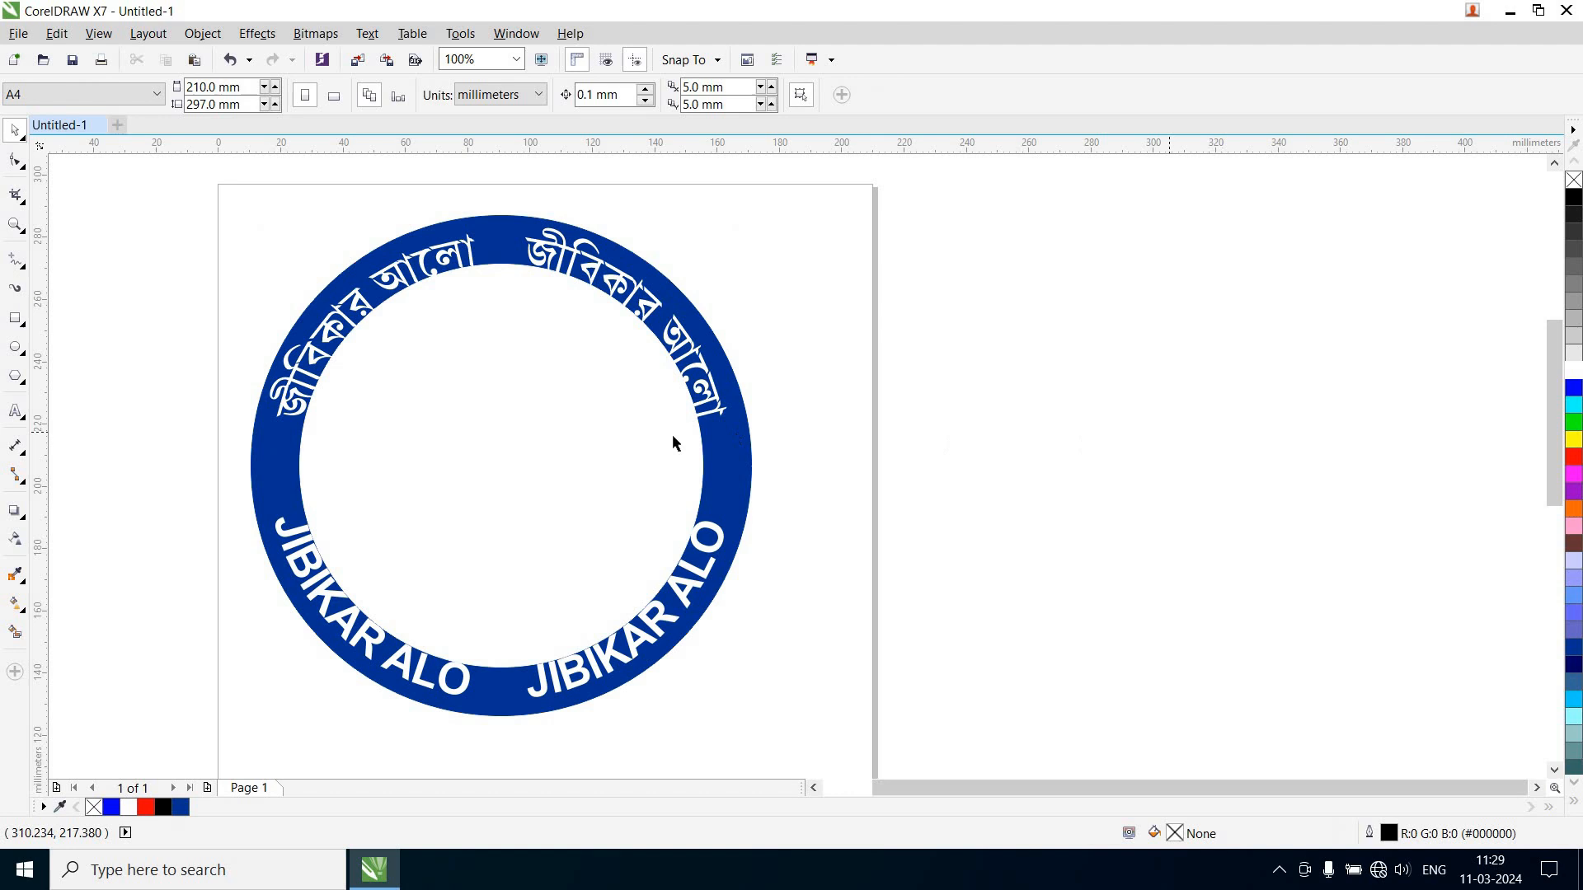
# Break the curved Bengali text apart from its circle and remove the circle's fill
pyautogui.click(589, 426)
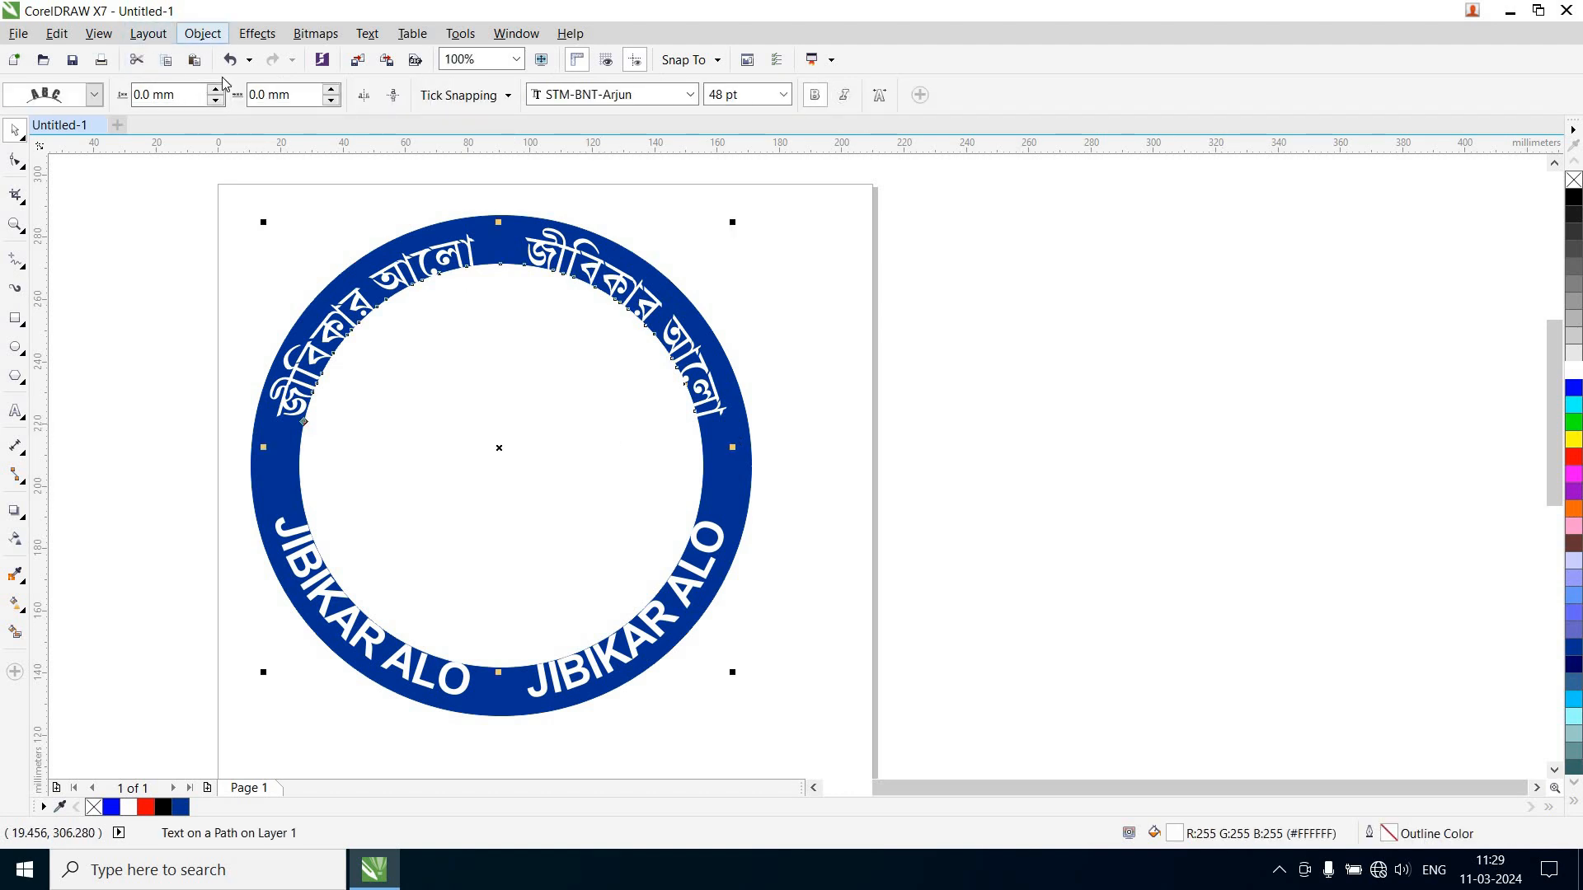
pyautogui.click(272, 321)
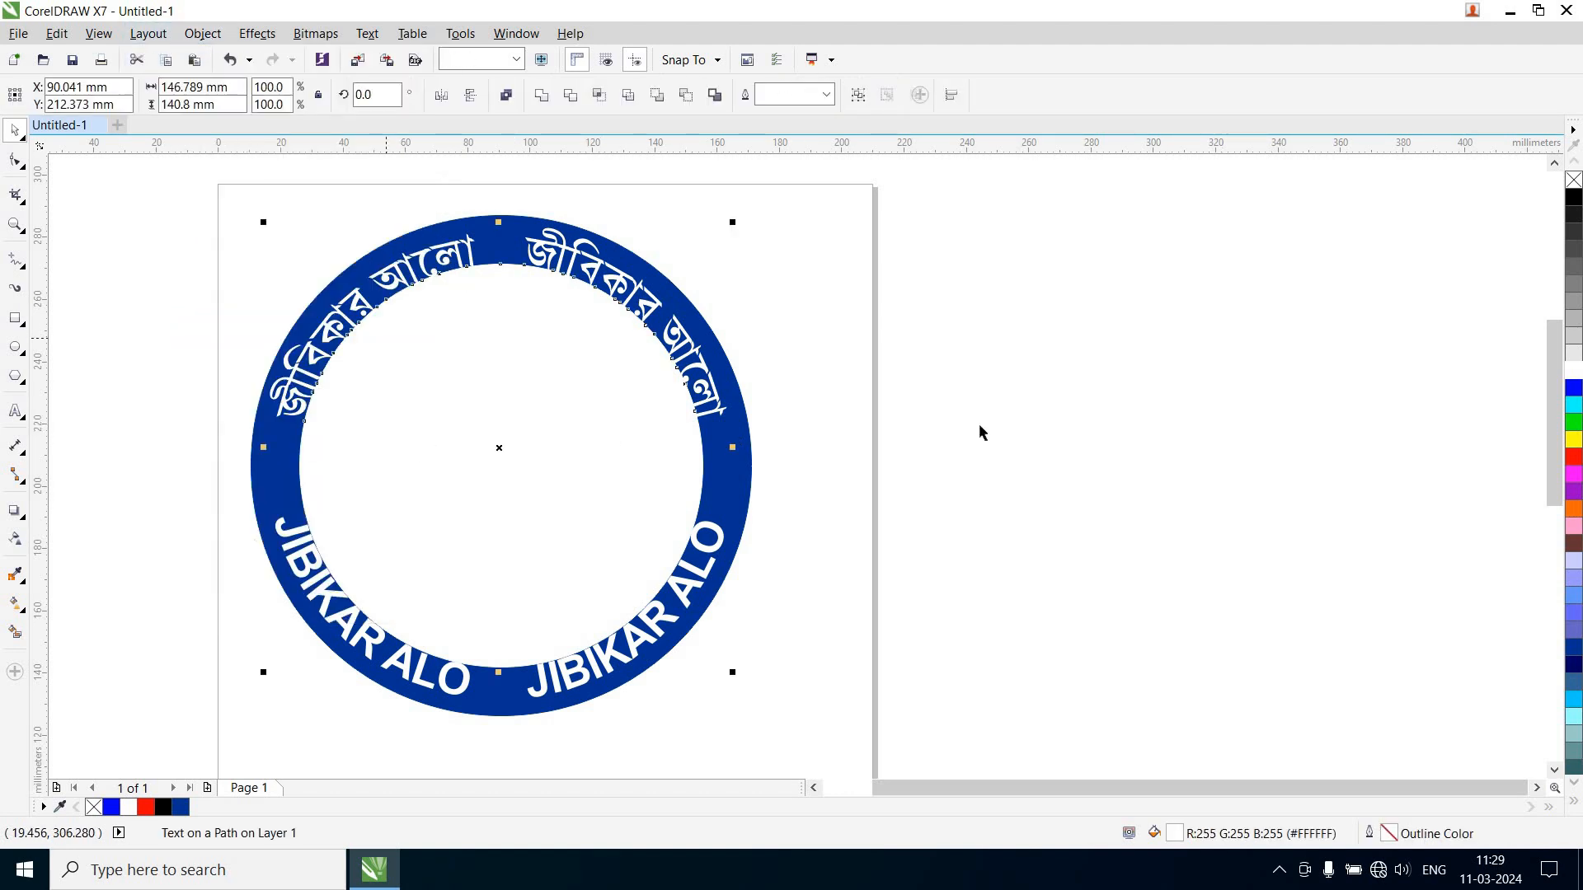
pyautogui.click(979, 426)
pyautogui.click(570, 396)
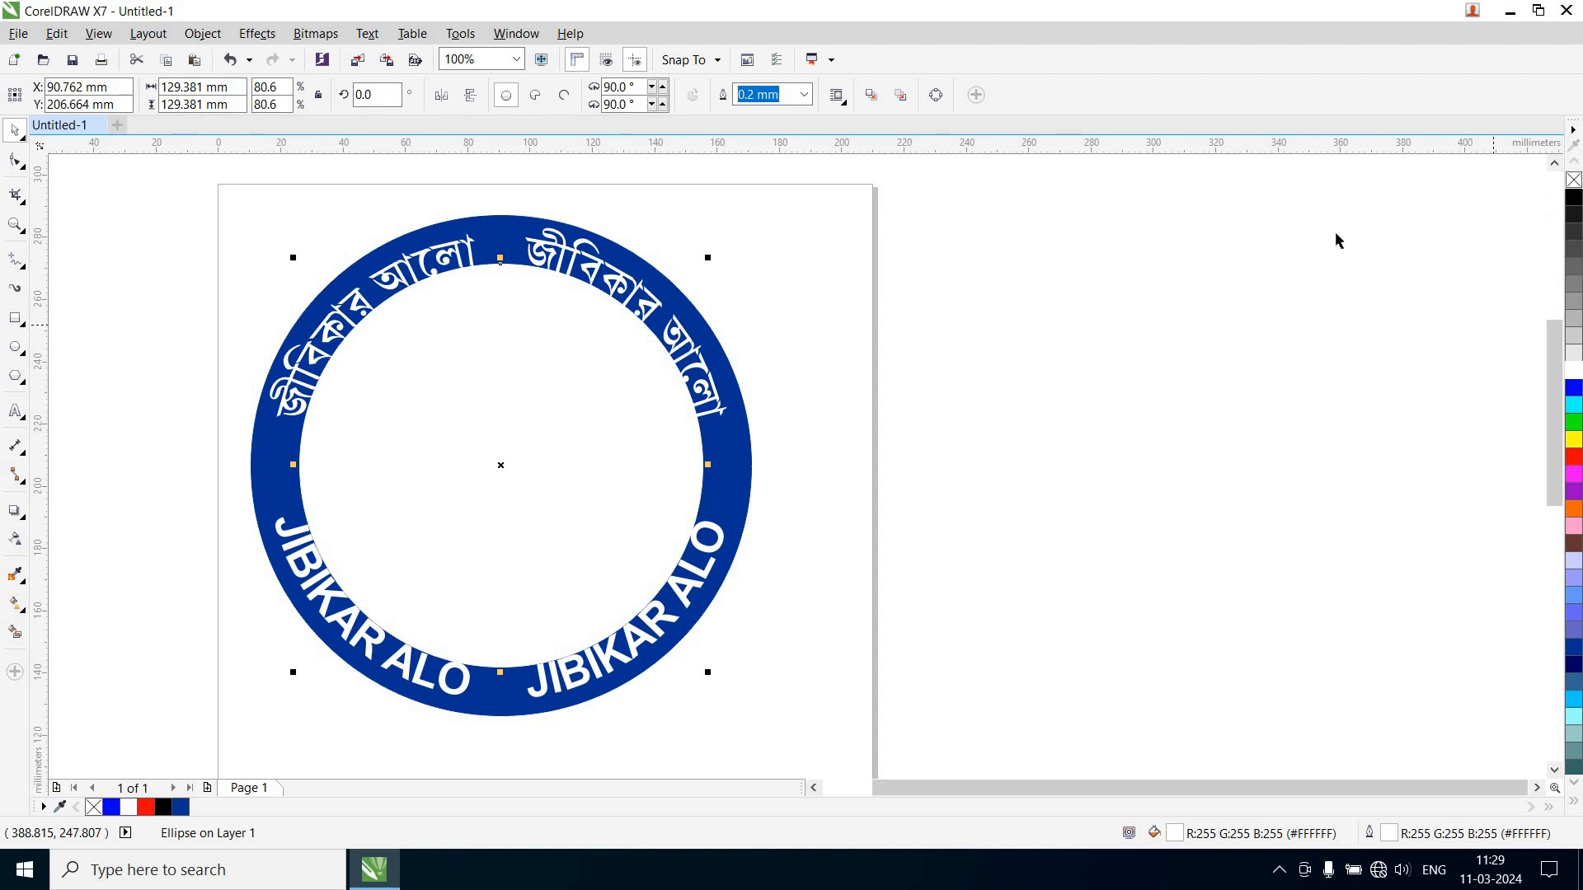
pyautogui.click(865, 305)
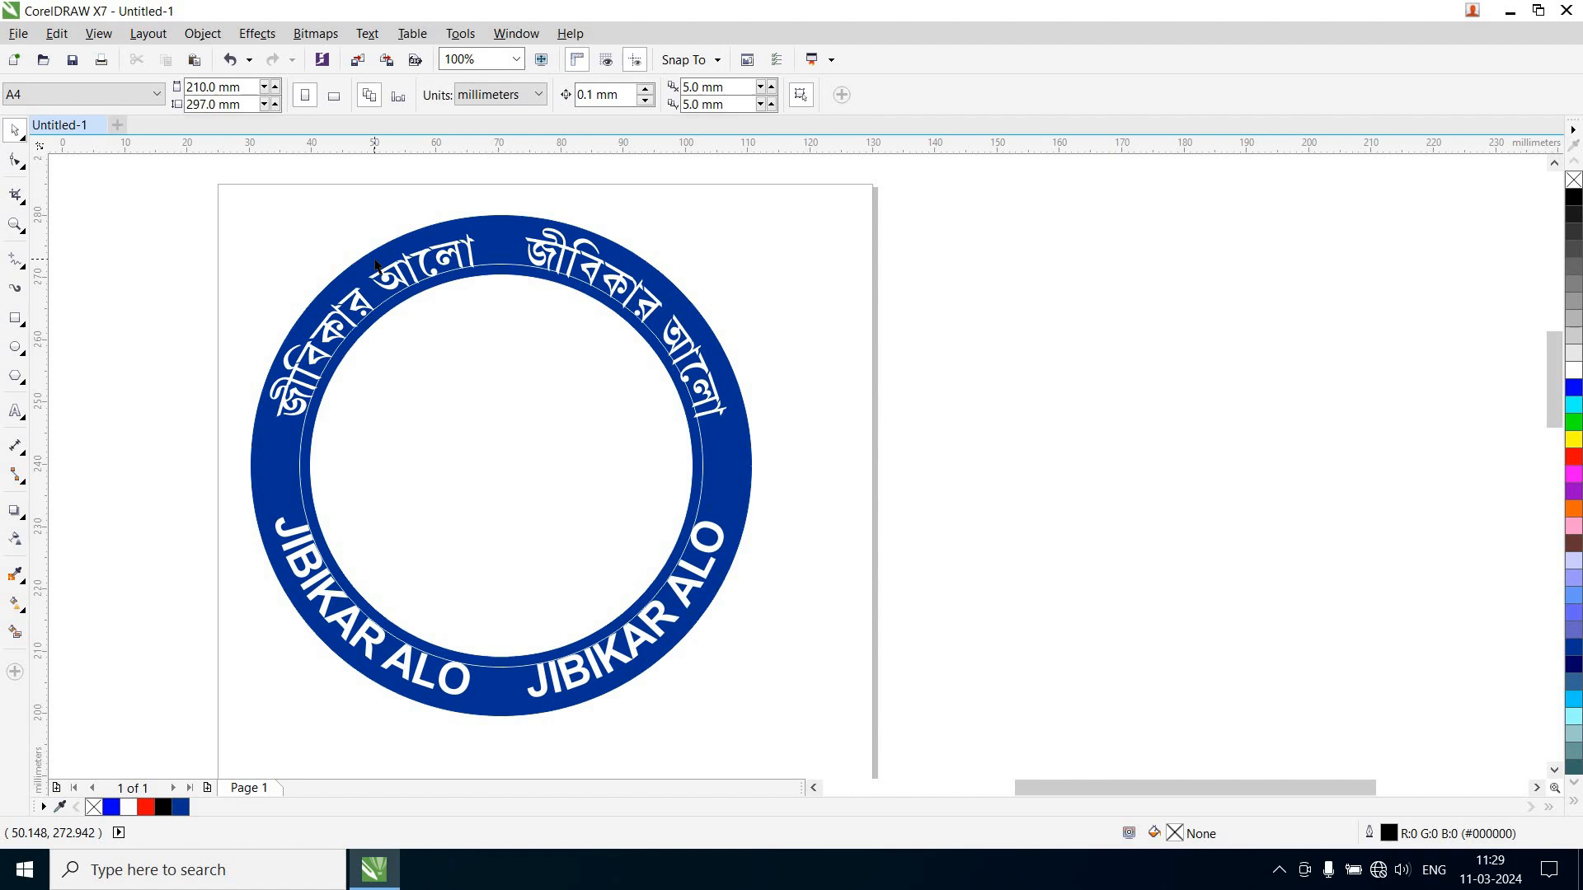
# Inspect the Bengali lettering on the ring, and undo its path fitting back to the straight text line
pyautogui.scroll(3, 376, 266)
pyautogui.scroll(-2, 392, 277)
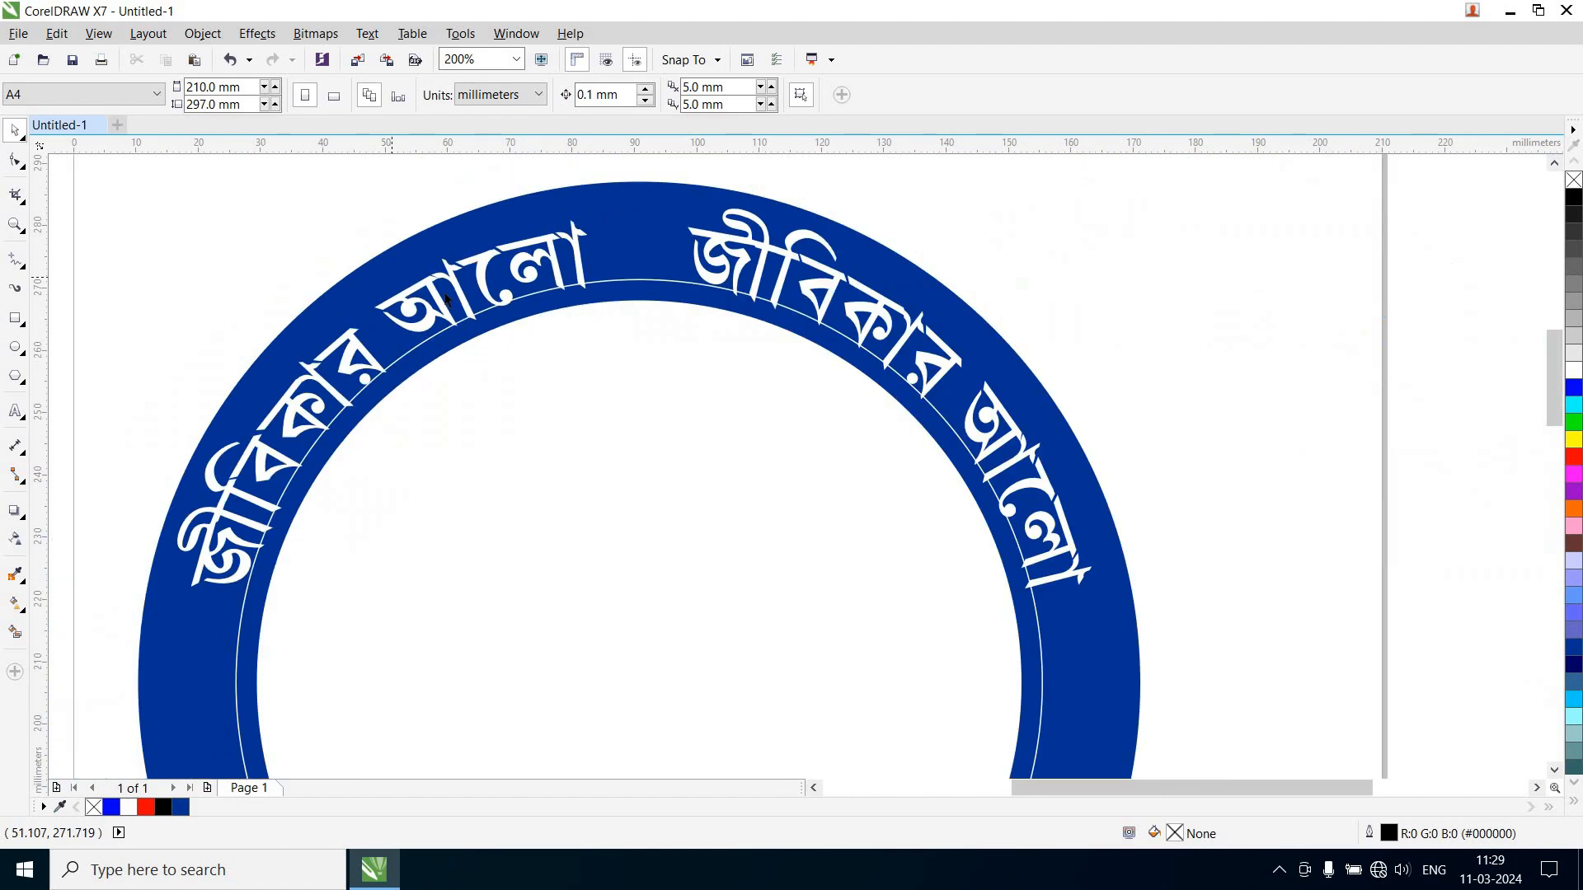
pyautogui.scroll(-2, 446, 293)
pyautogui.scroll(1, 446, 293)
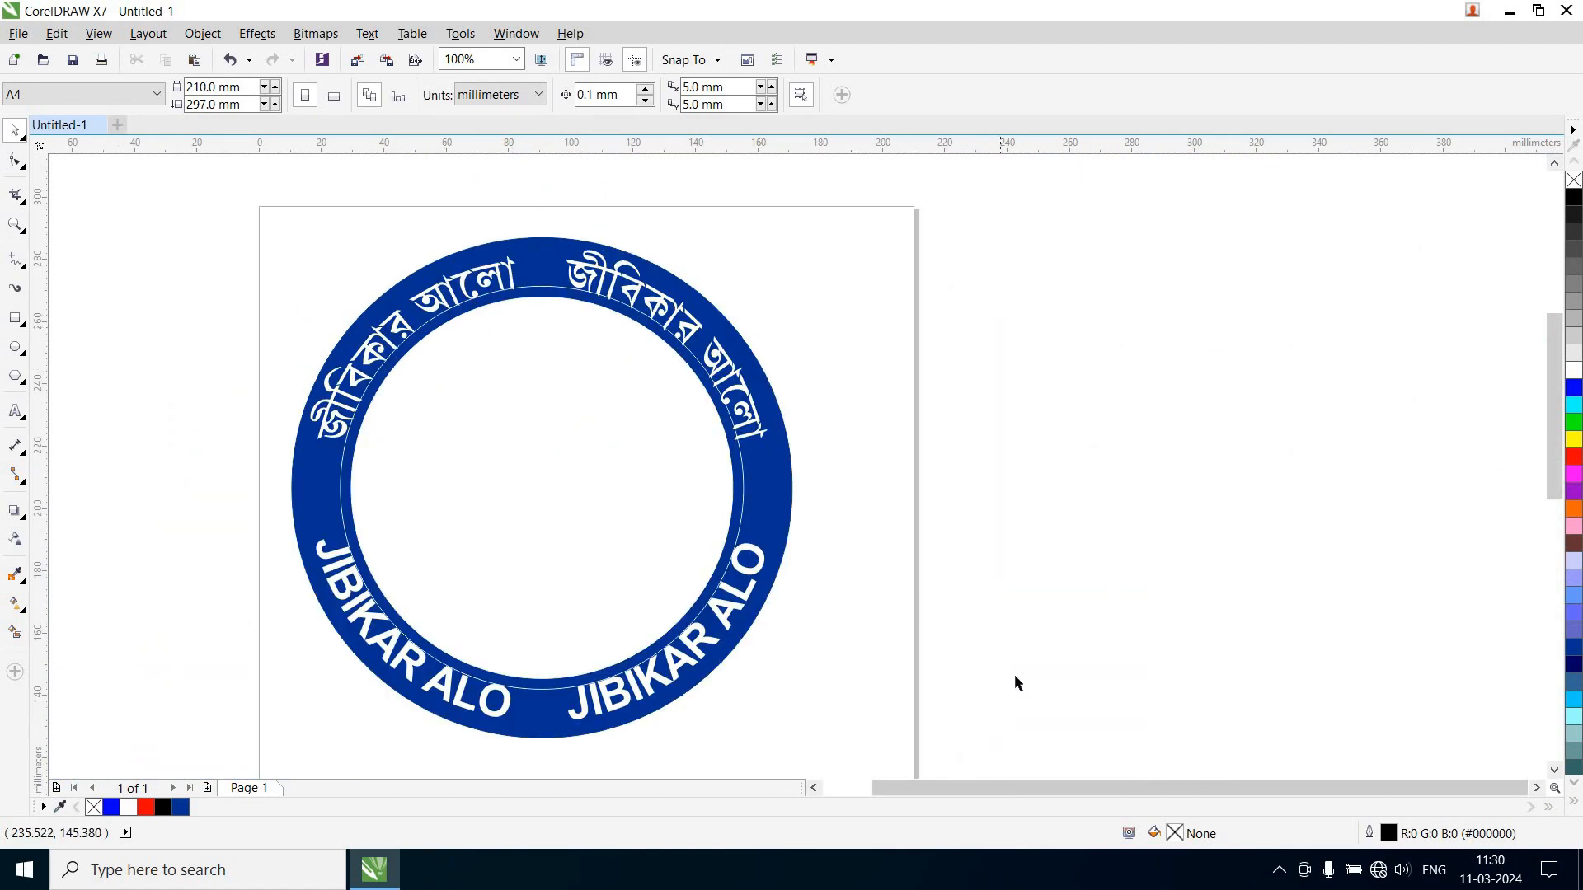
pyautogui.hotkey('ctrl', 'z')
pyautogui.hotkey('ctrl', 'z')
pyautogui.hotkey('ctrl', 'z')
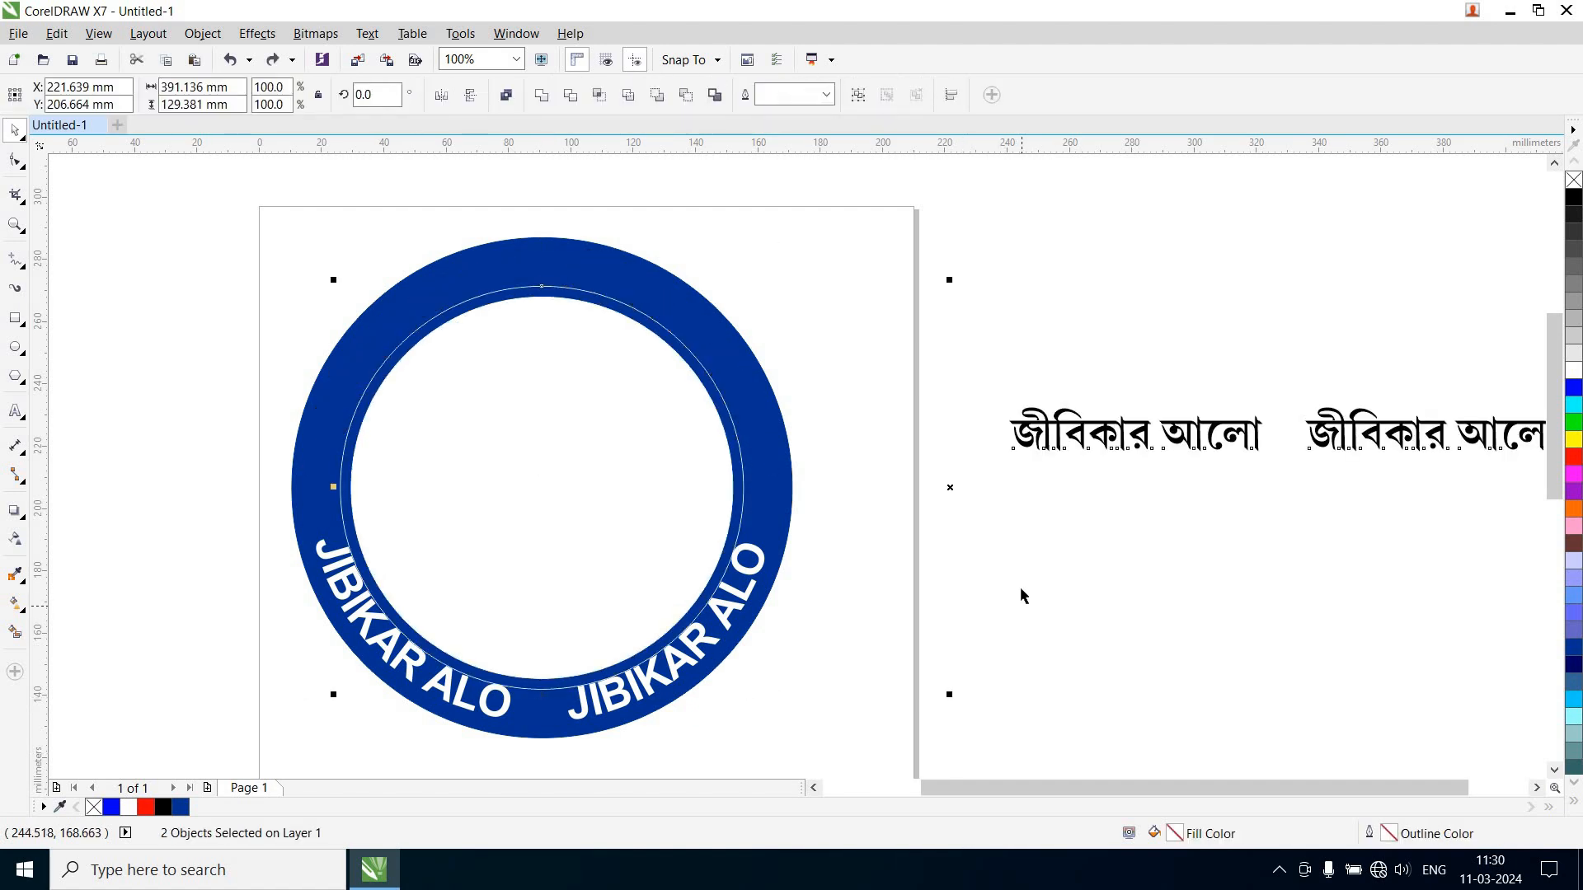
# Move the thin white circle out of the ring to beside the page and give it a black outline
pyautogui.click(1033, 599)
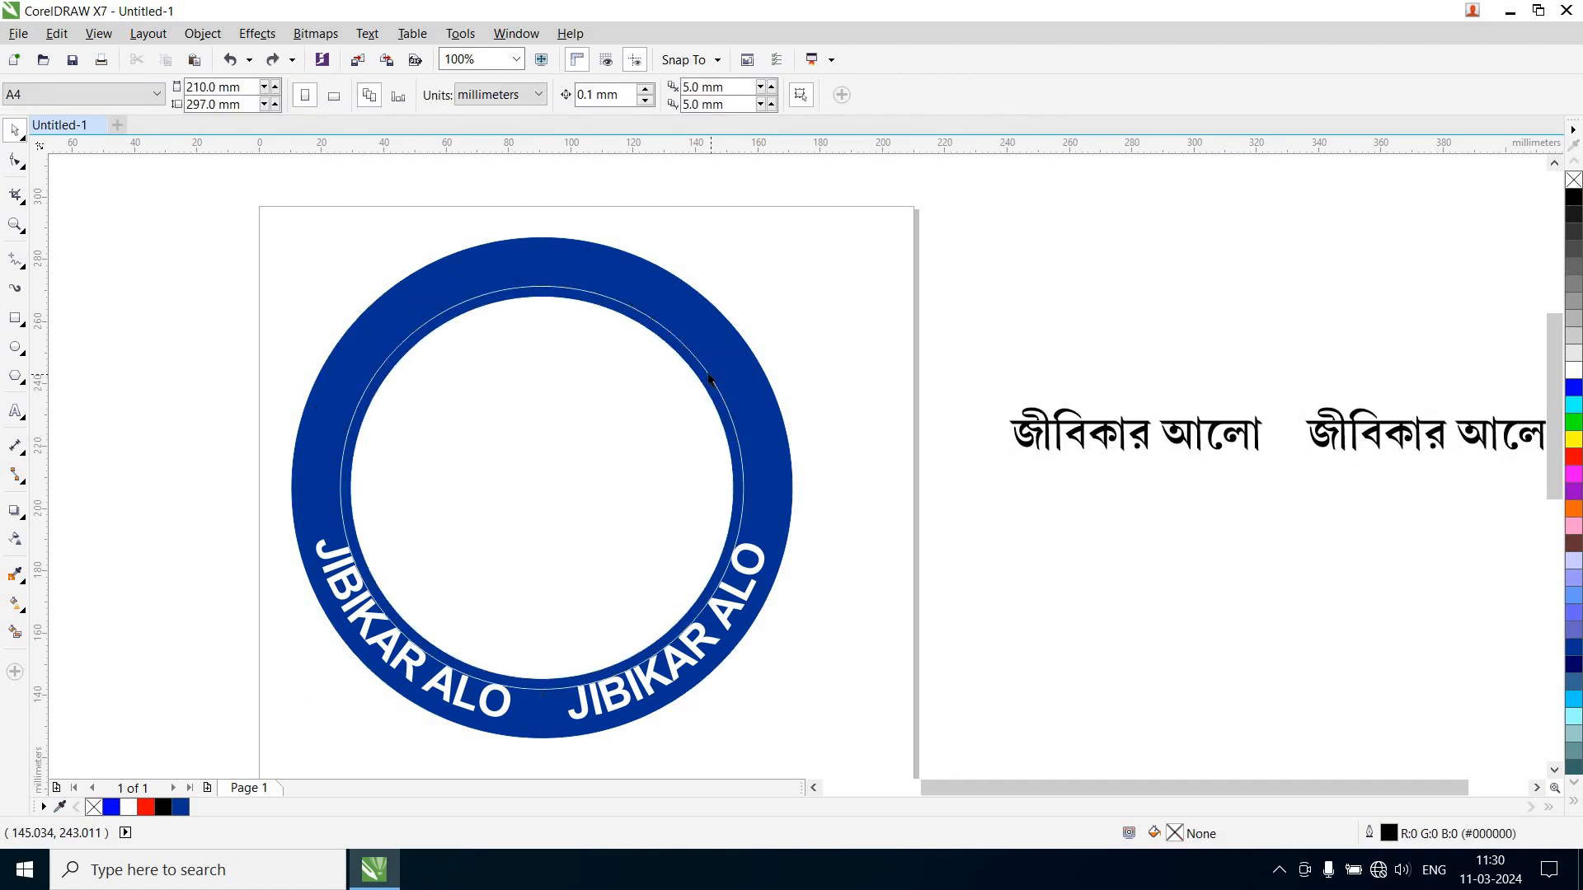
pyautogui.moveTo(707, 371); pyautogui.dragTo(1223, 364)
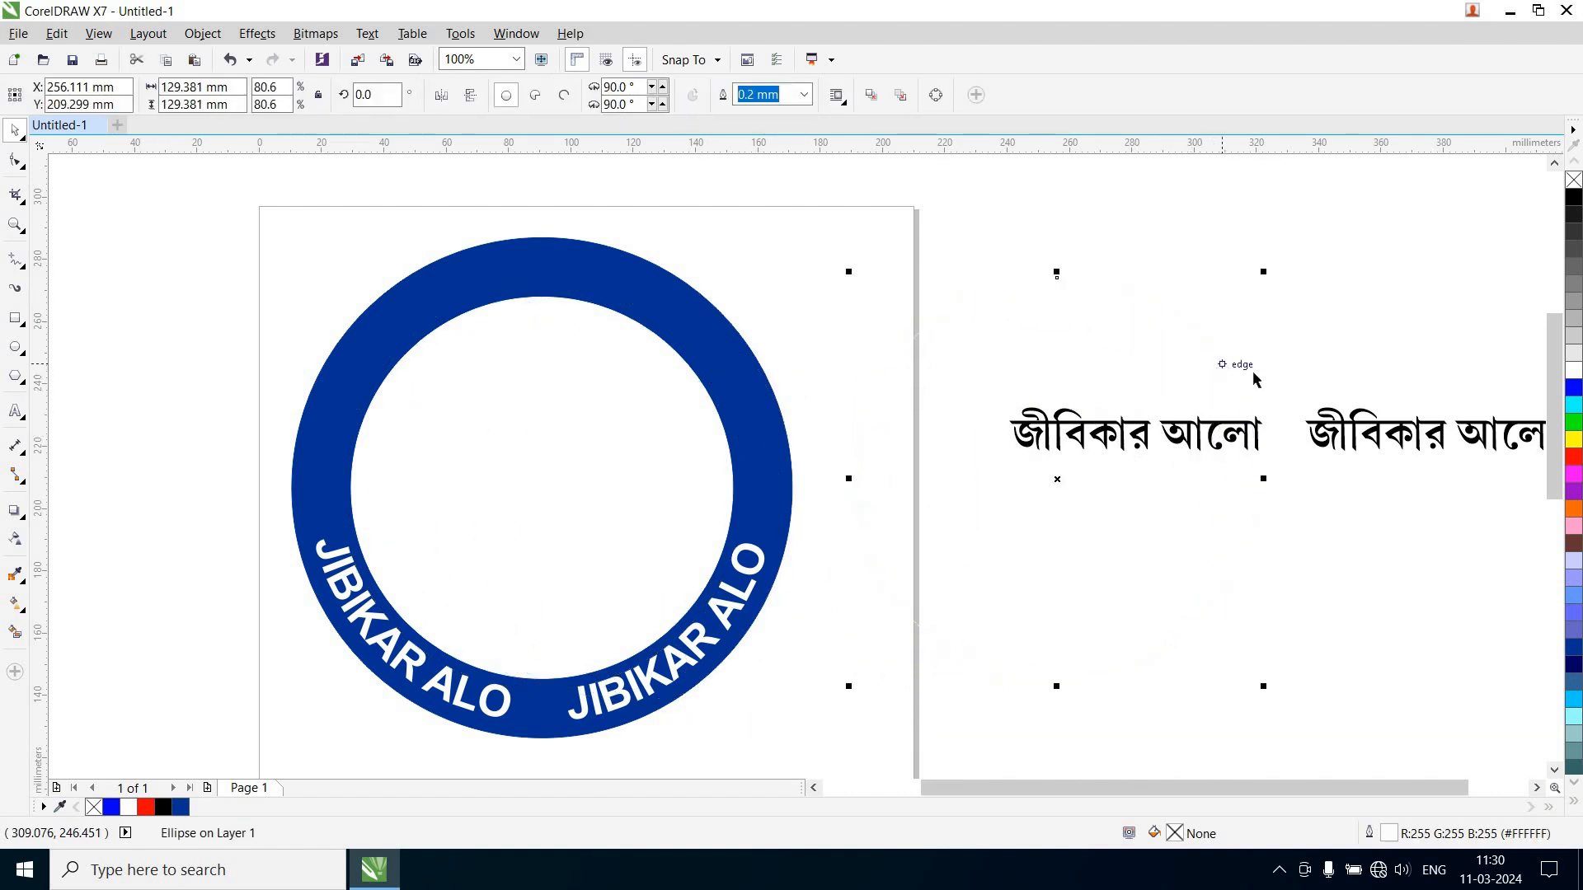
pyautogui.rightClick(1573, 210)
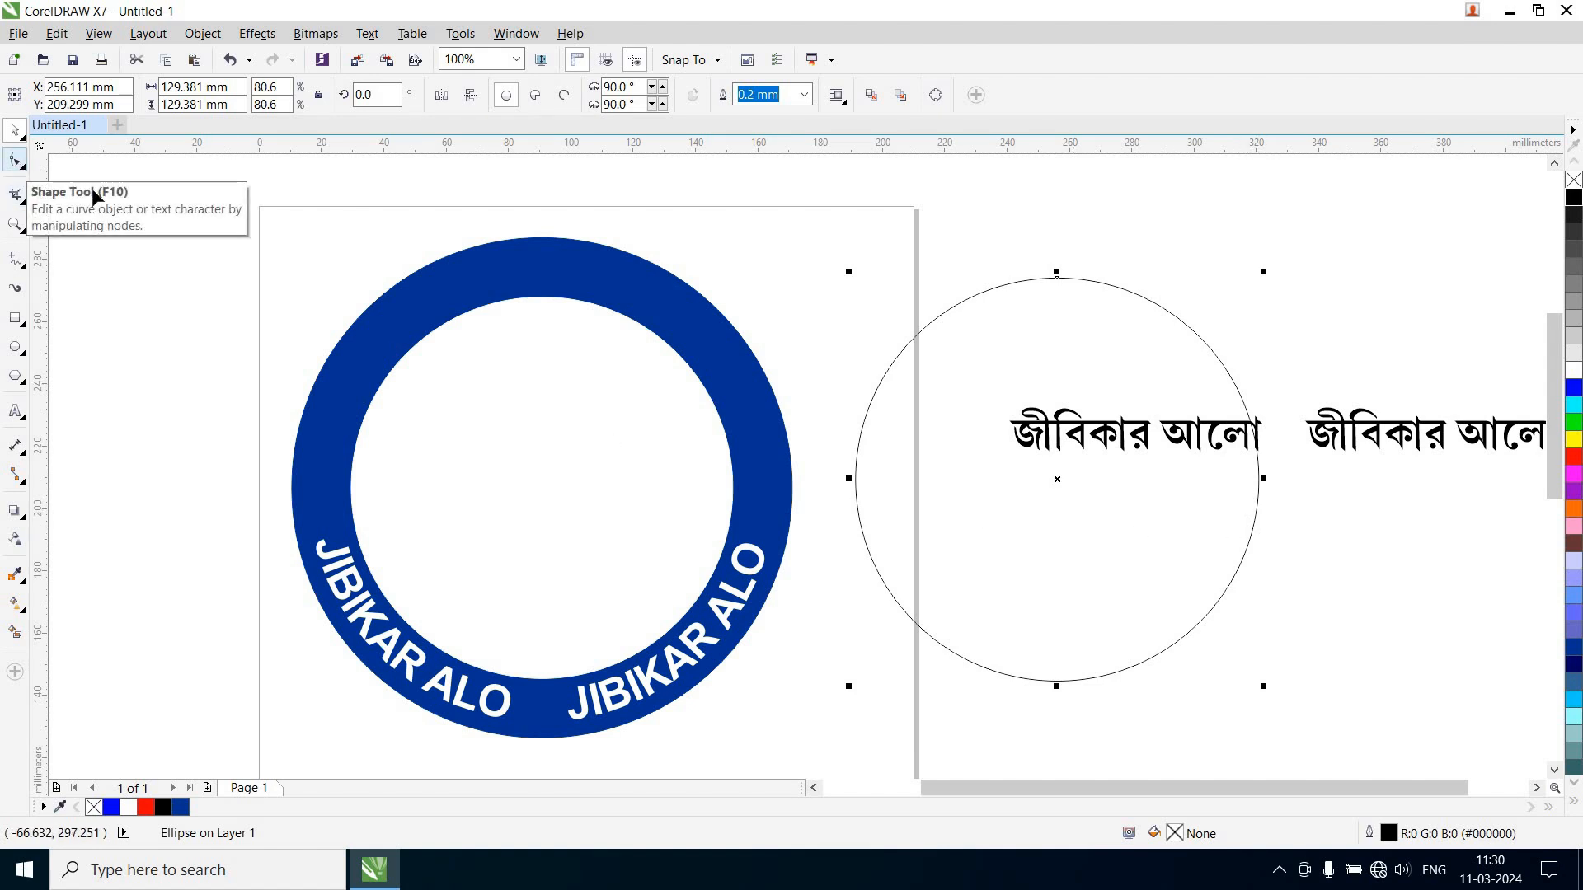
# Reshape the black-outlined circle into an open upper arc running from about 7.1 to 172.4 degrees
pyautogui.click(15, 160)
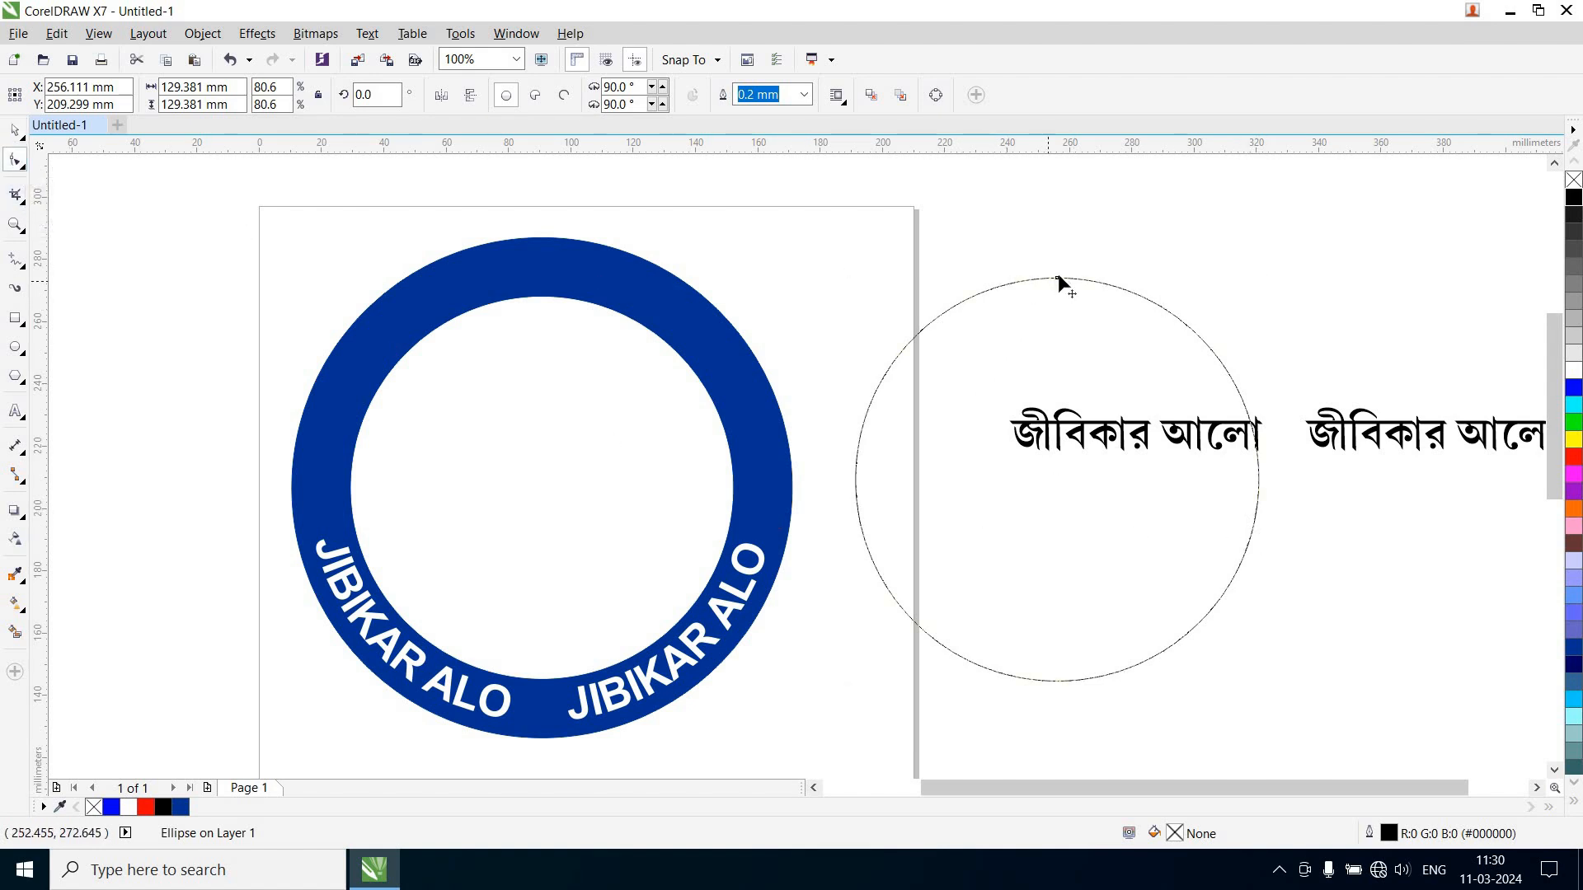
pyautogui.moveTo(1057, 278); pyautogui.dragTo(914, 485)
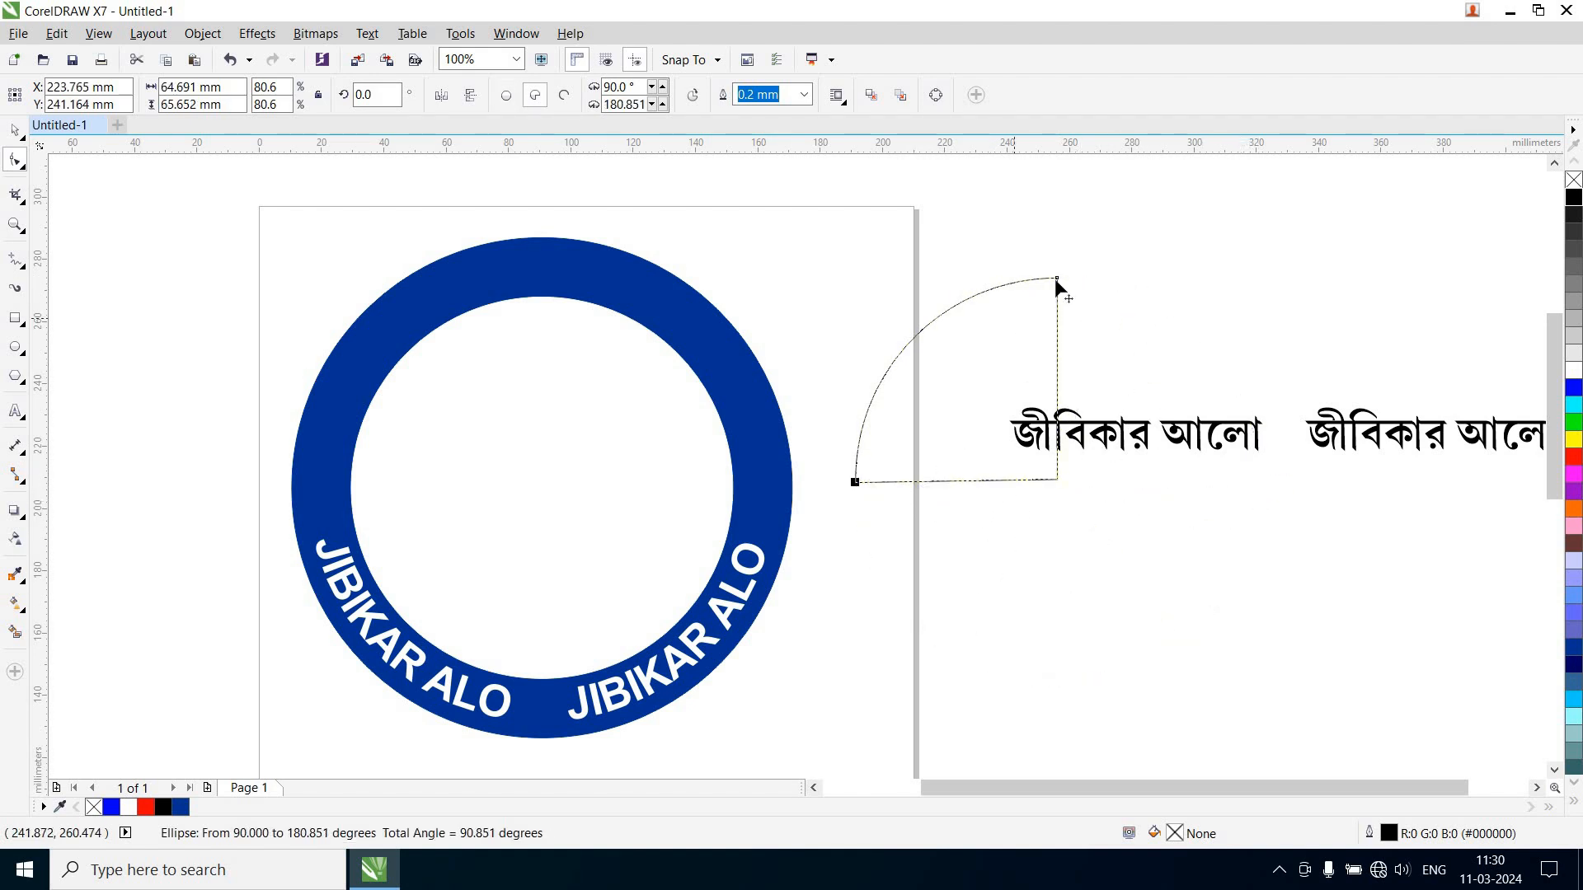
pyautogui.moveTo(1069, 285); pyautogui.dragTo(1283, 466)
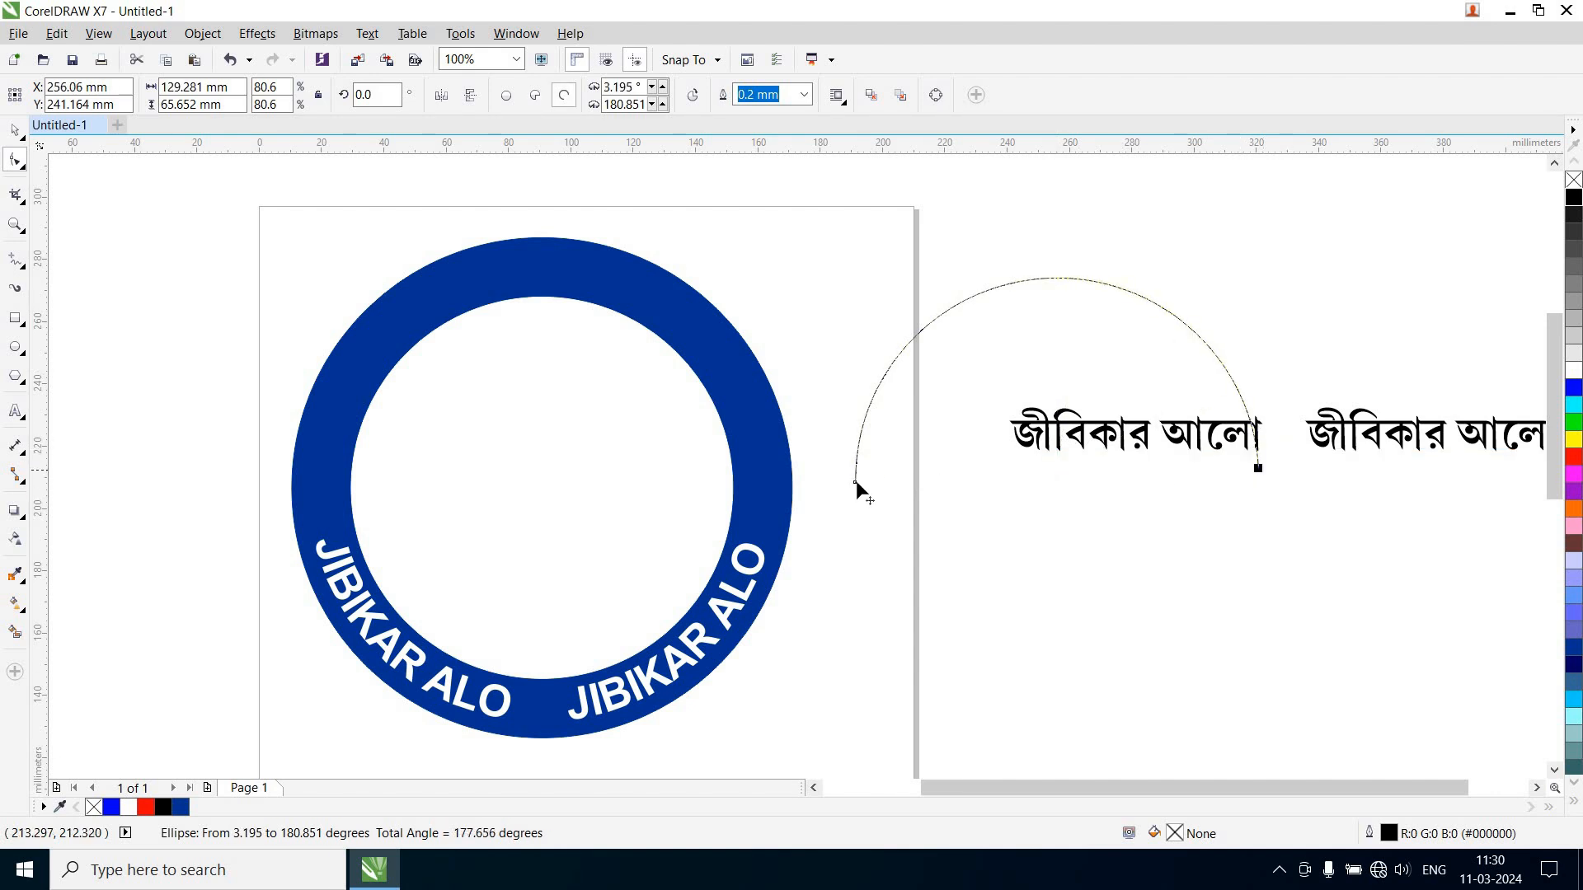
pyautogui.moveTo(856, 482); pyautogui.dragTo(858, 463)
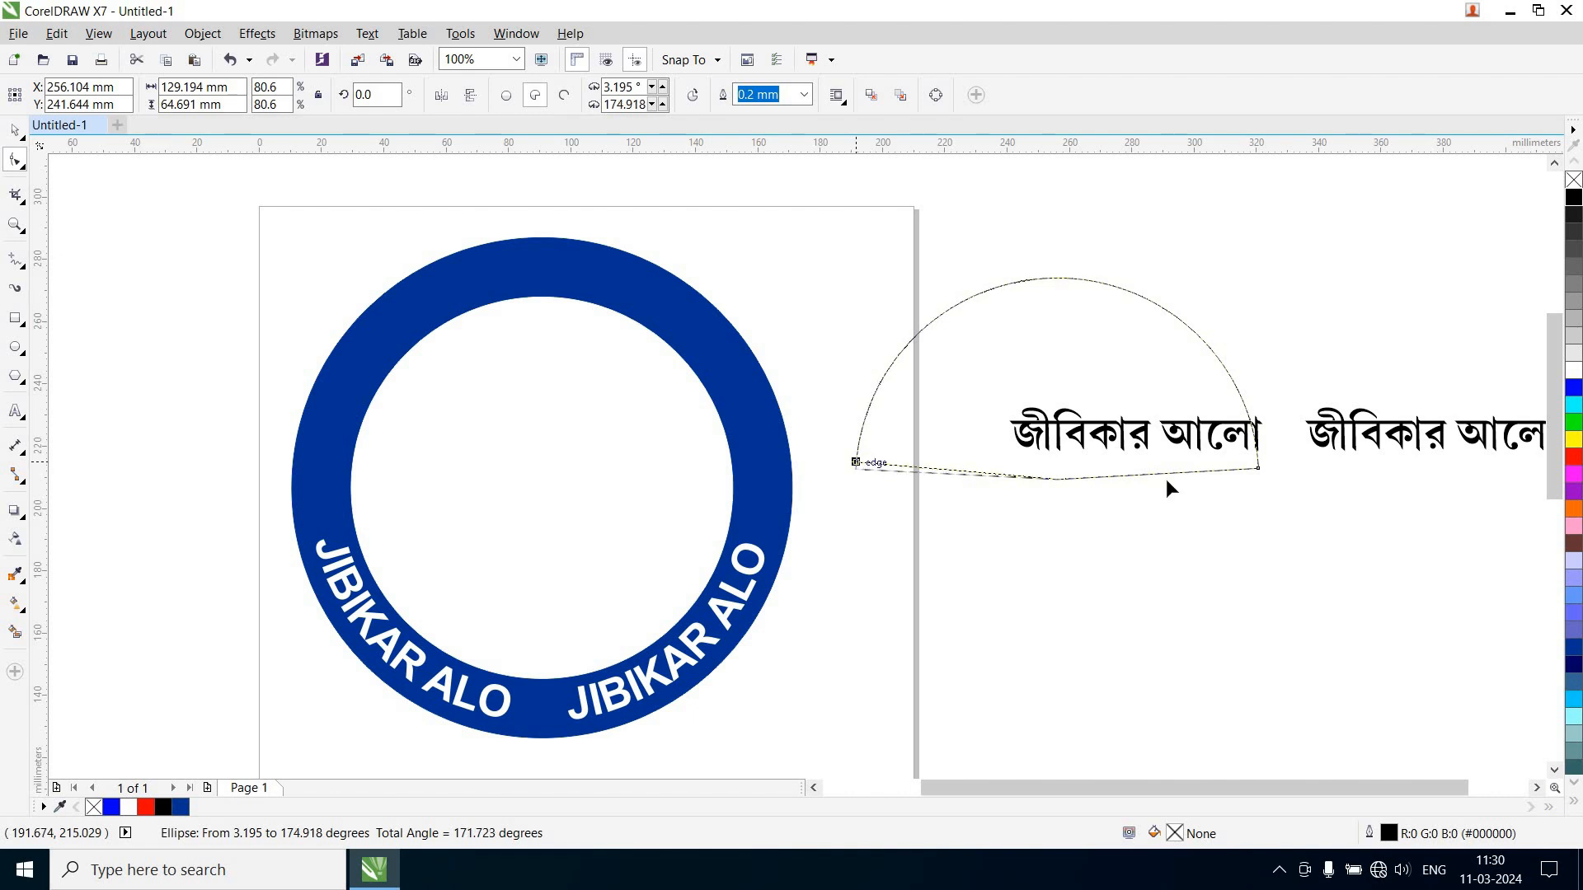
pyautogui.moveTo(1258, 463); pyautogui.dragTo(1256, 453)
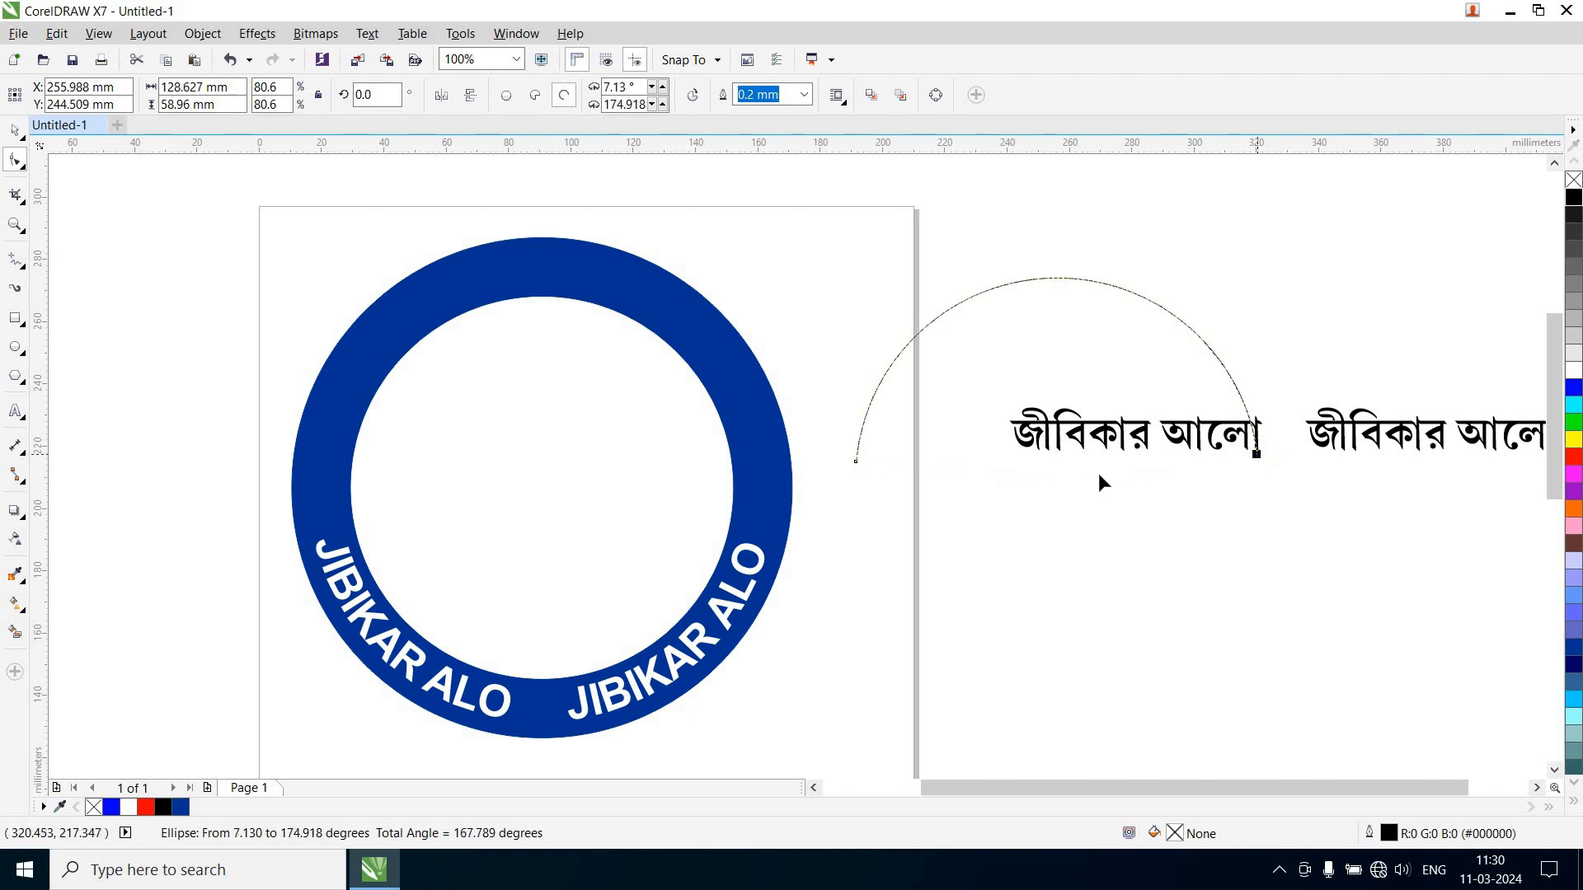
pyautogui.moveTo(855, 463); pyautogui.dragTo(856, 452)
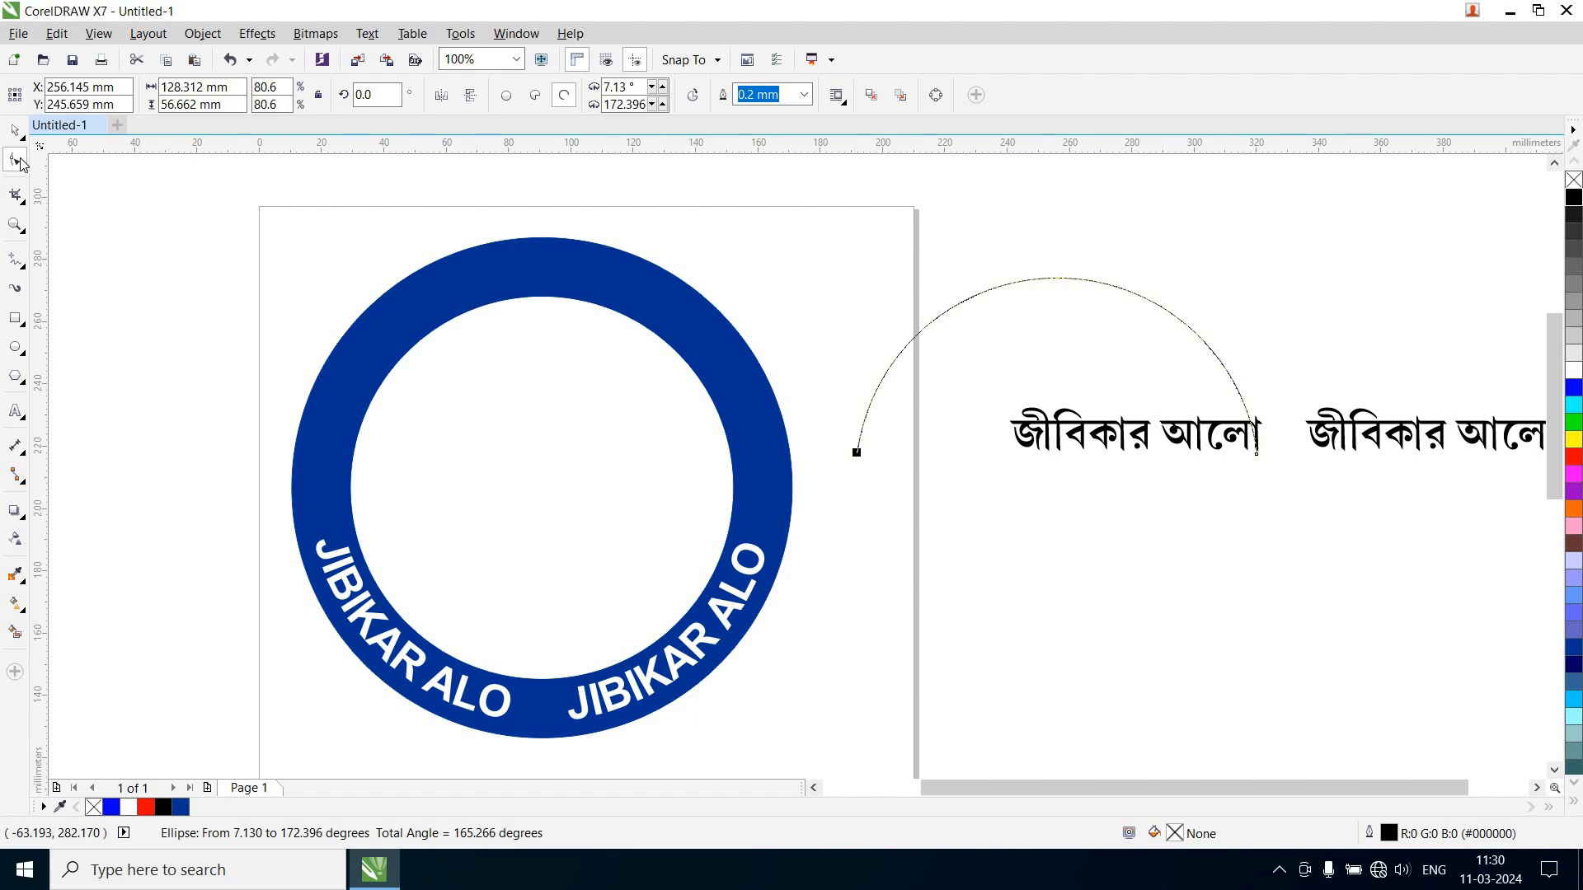
# Move the arc below the Bengali text line, and shift the text up and closer to the page, above the arc
pyautogui.click(15, 130)
pyautogui.moveTo(1006, 289); pyautogui.dragTo(1038, 517)
pyautogui.click(1195, 430)
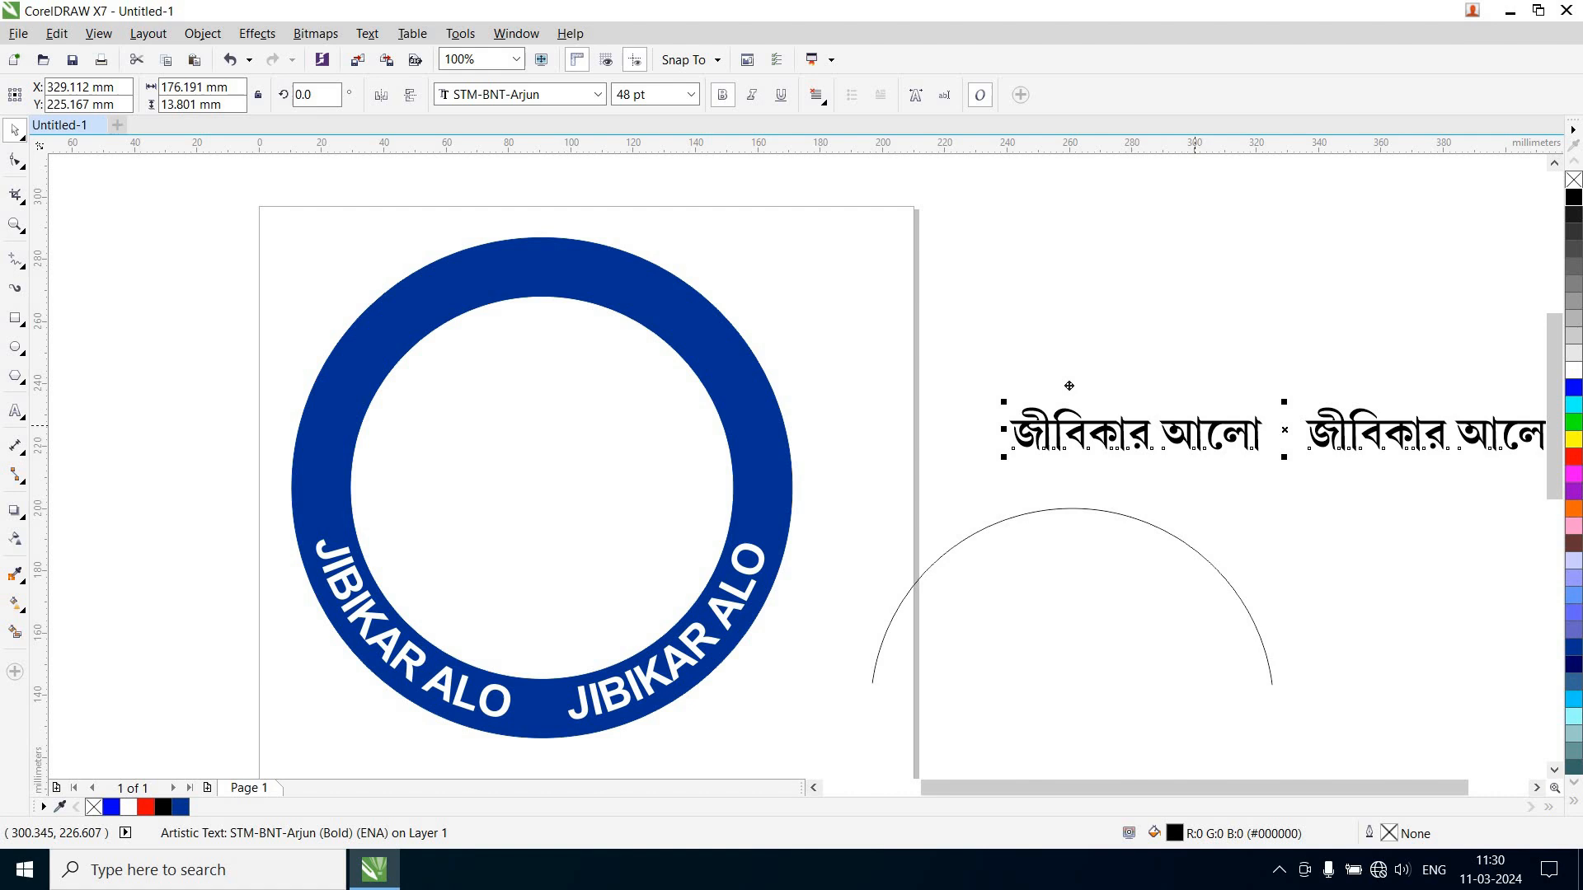
pyautogui.moveTo(1195, 425); pyautogui.dragTo(1069, 385)
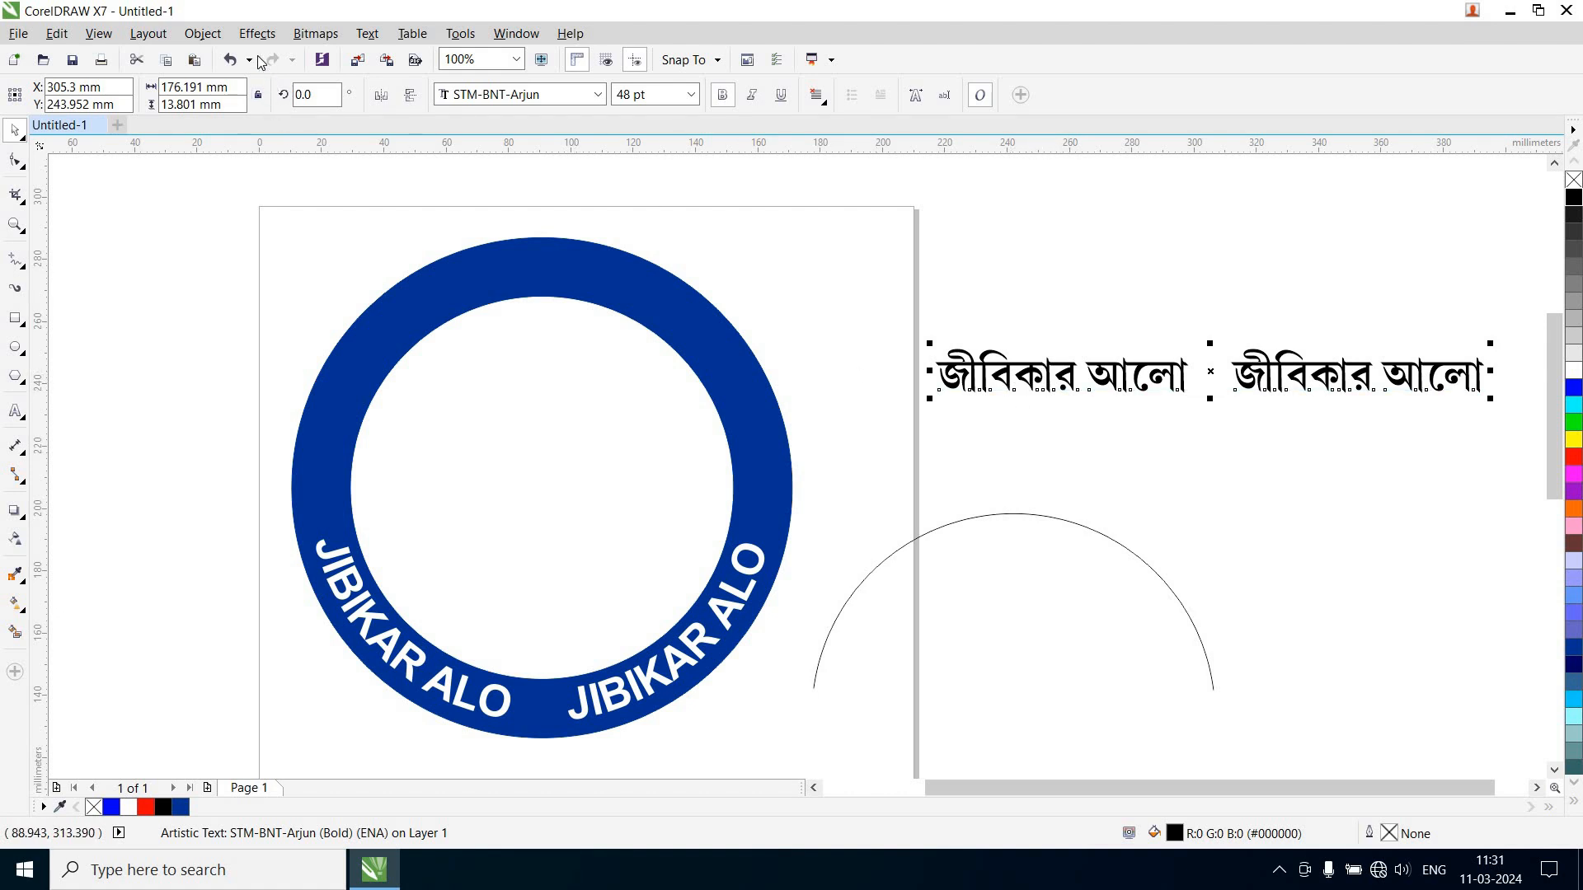
# Convert the straight Bengali text line to curves and save it as a custom Artistic Media brush named JIBIKAR ALO
pyautogui.click(203, 34)
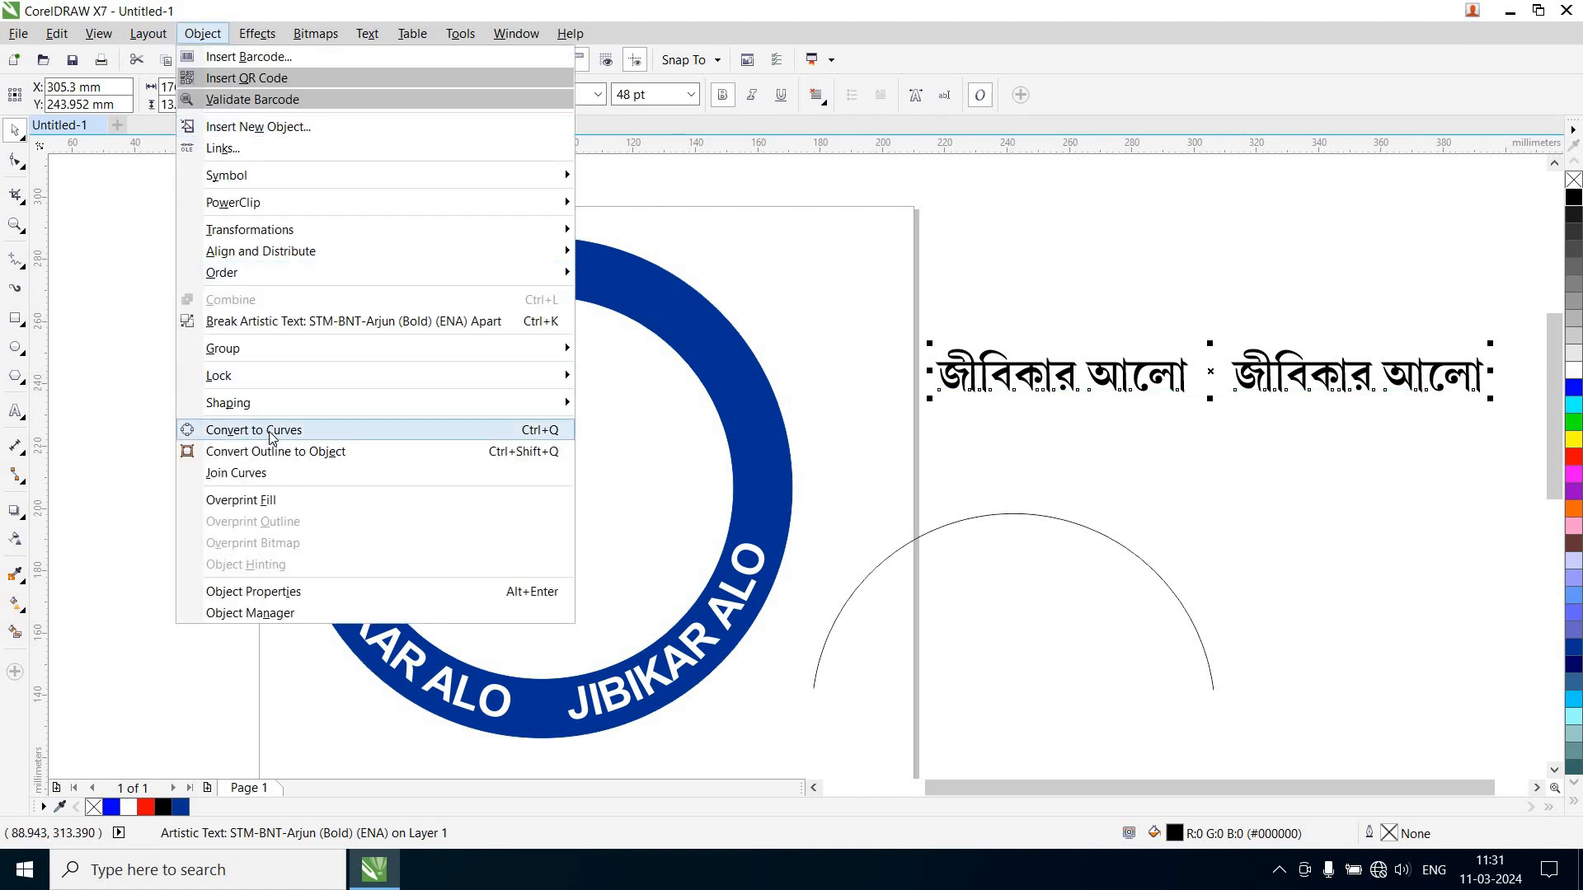
pyautogui.click(295, 432)
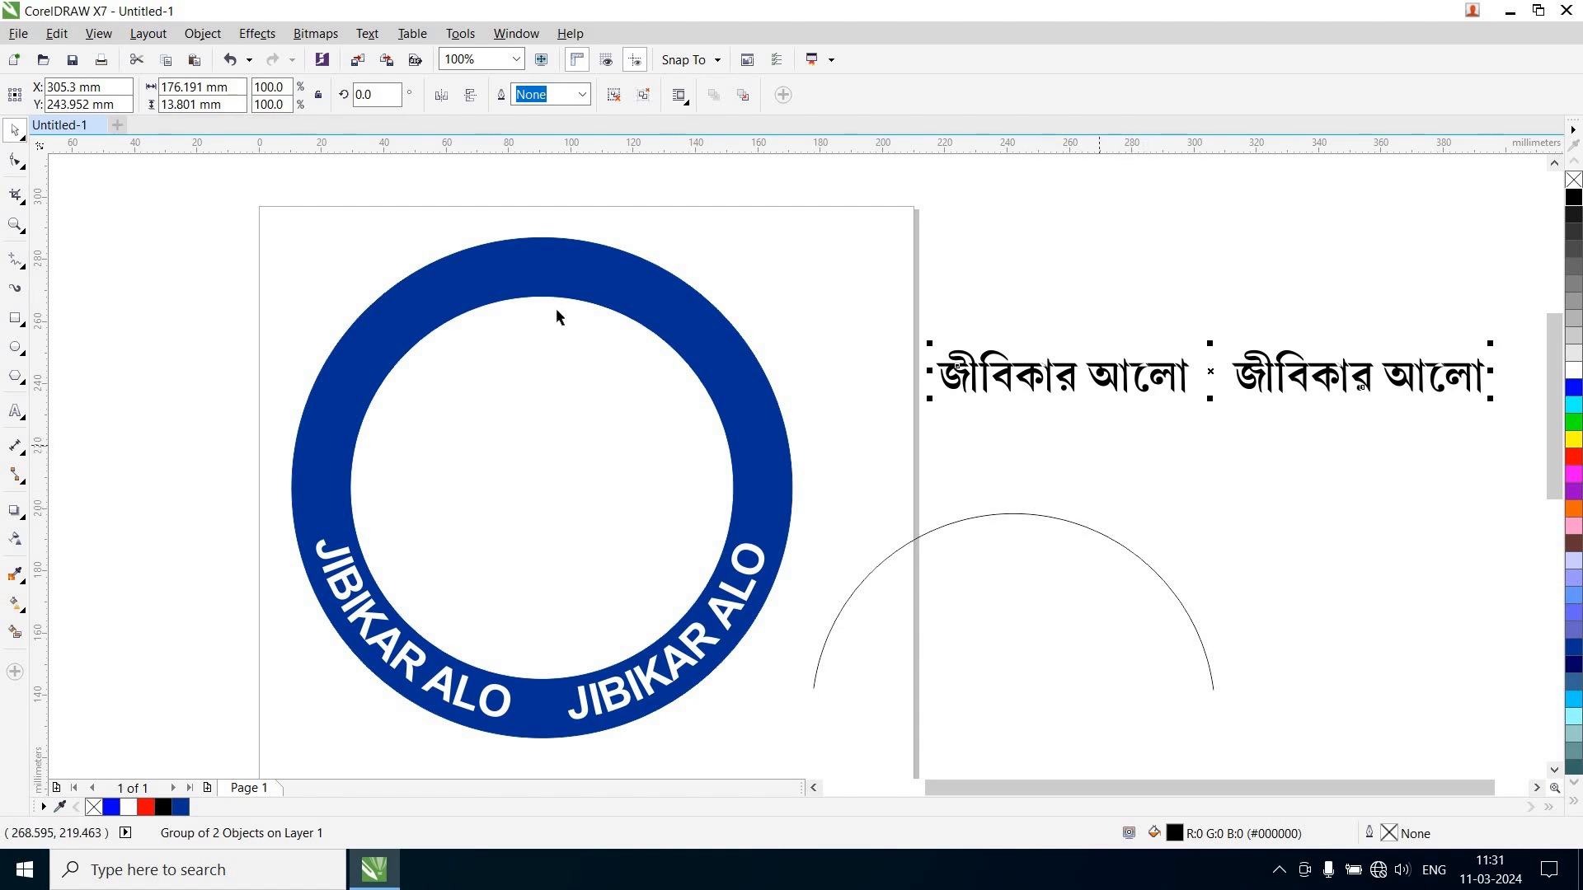
pyautogui.click(250, 33)
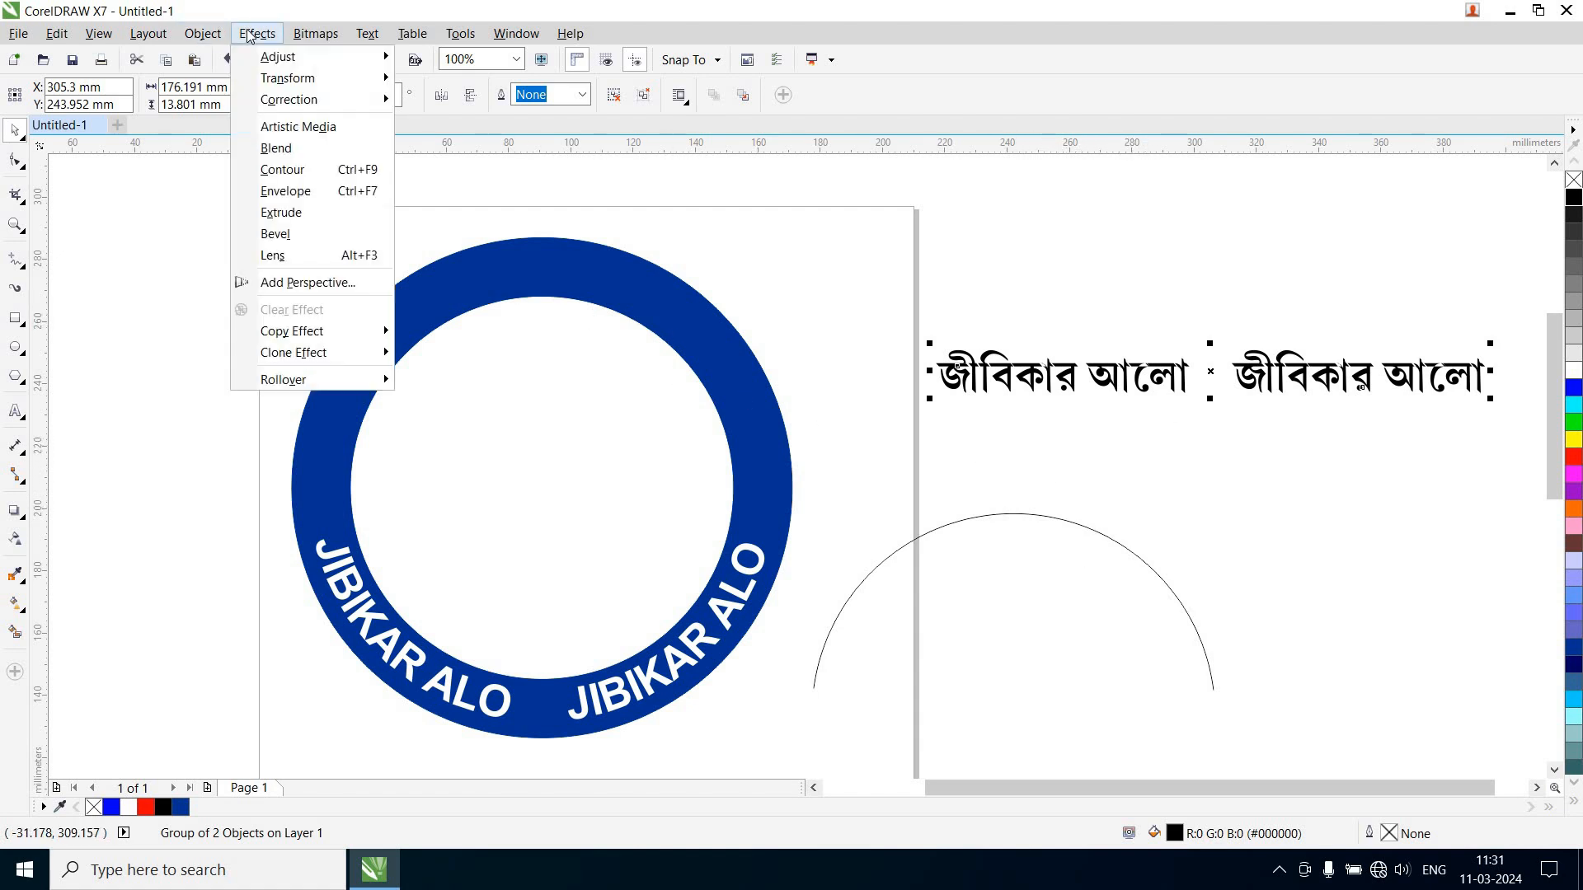
pyautogui.click(298, 126)
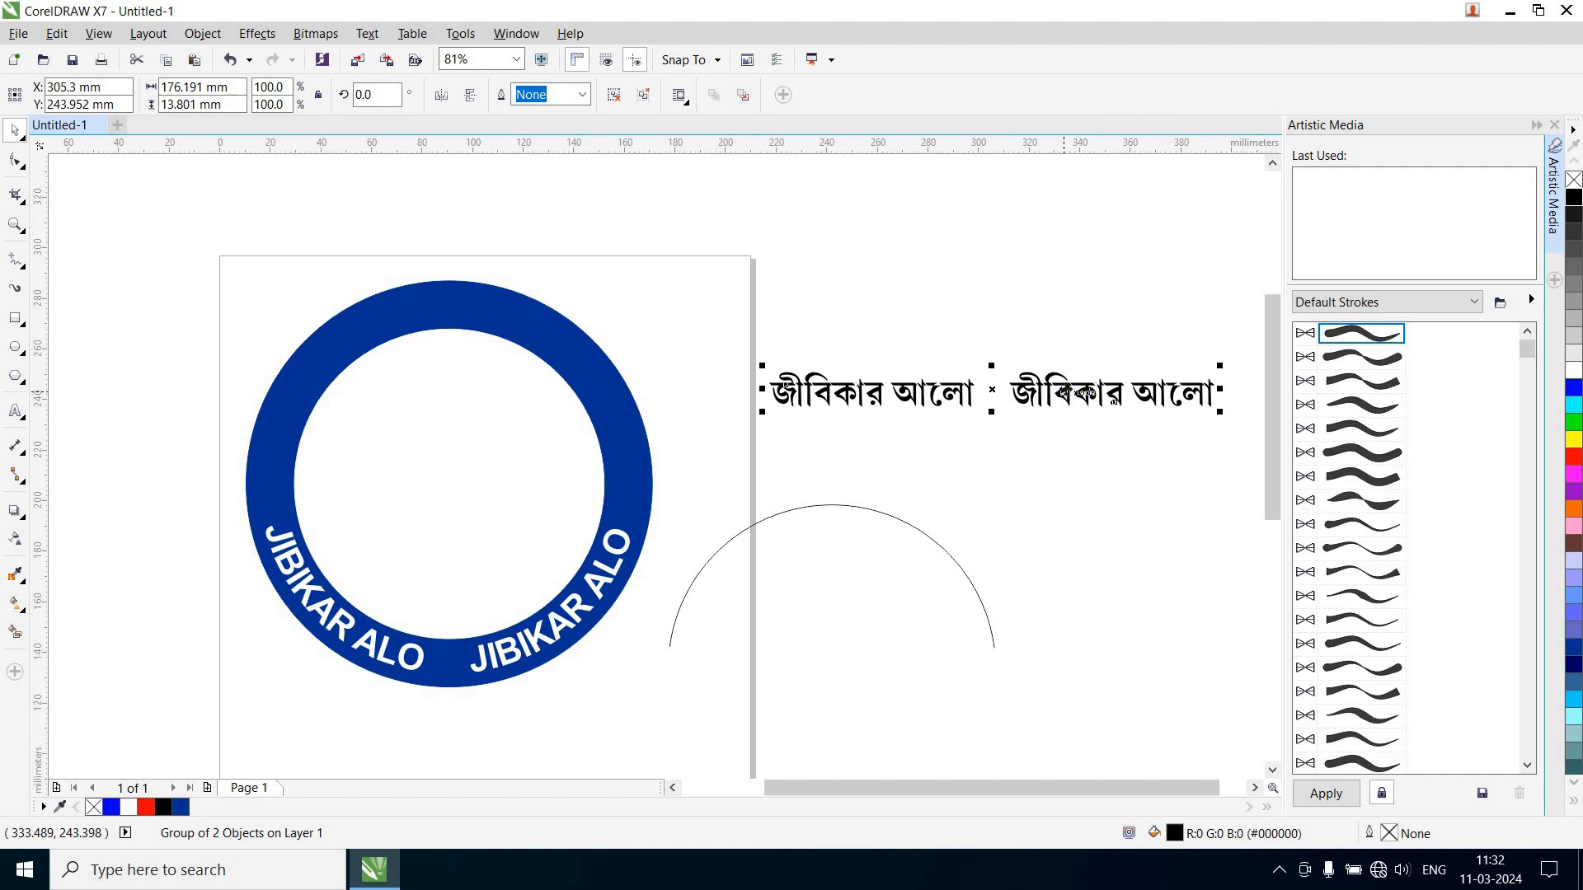
pyautogui.moveTo(1064, 393)
pyautogui.mouseDown()
pyautogui.moveTo(1152, 469)
pyautogui.moveTo(1397, 521)
pyautogui.mouseUp()
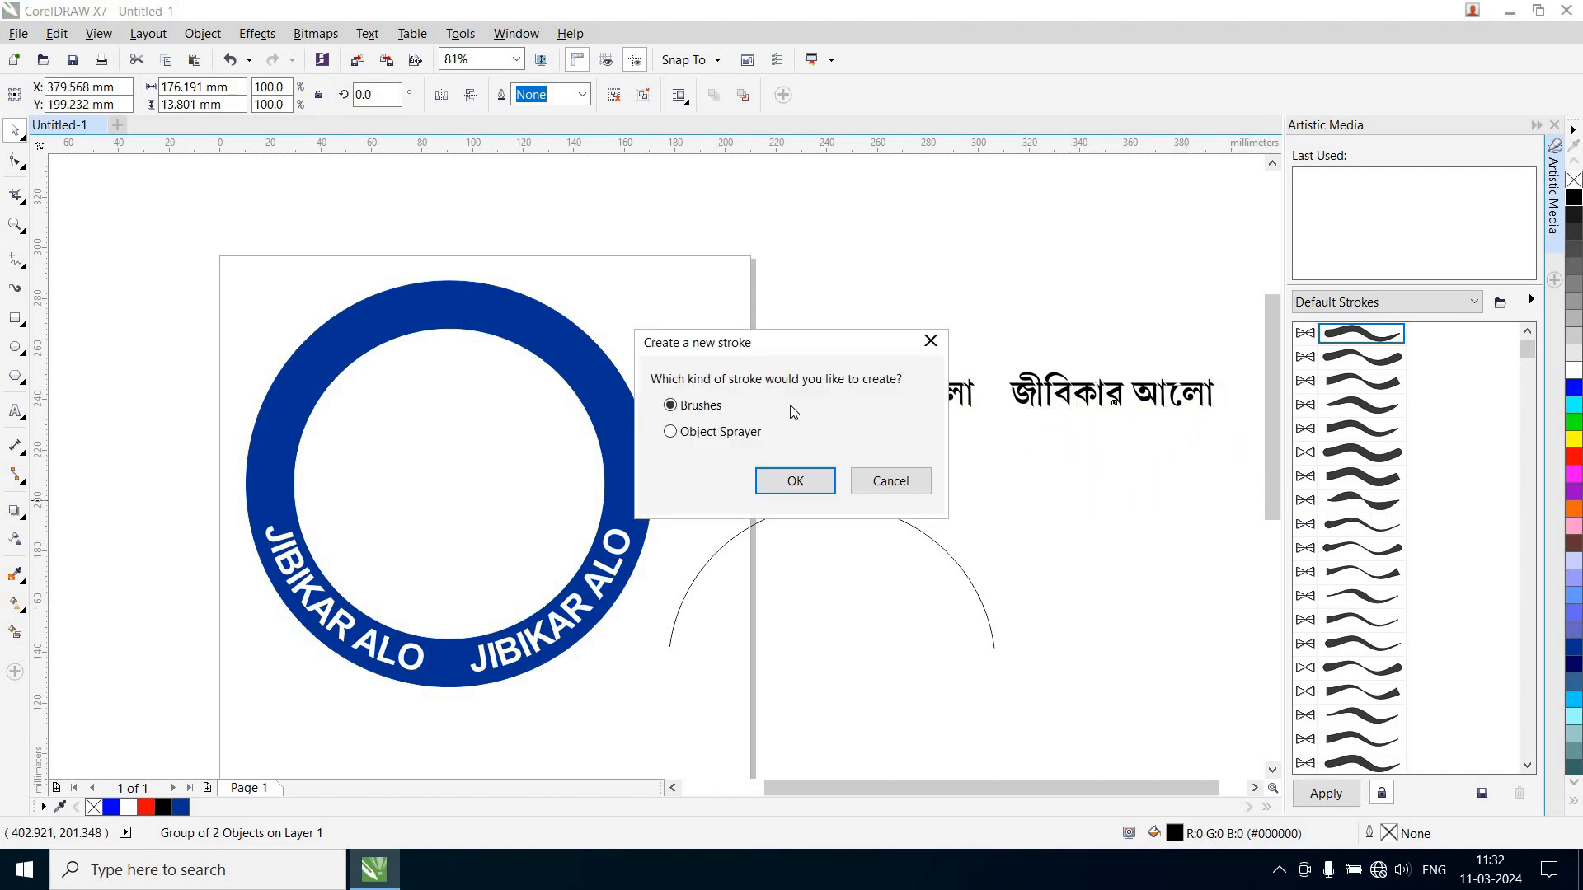
pyautogui.moveTo(787, 345)
pyautogui.mouseDown()
pyautogui.moveTo(794, 363)
pyautogui.moveTo(774, 361)
pyautogui.mouseUp()
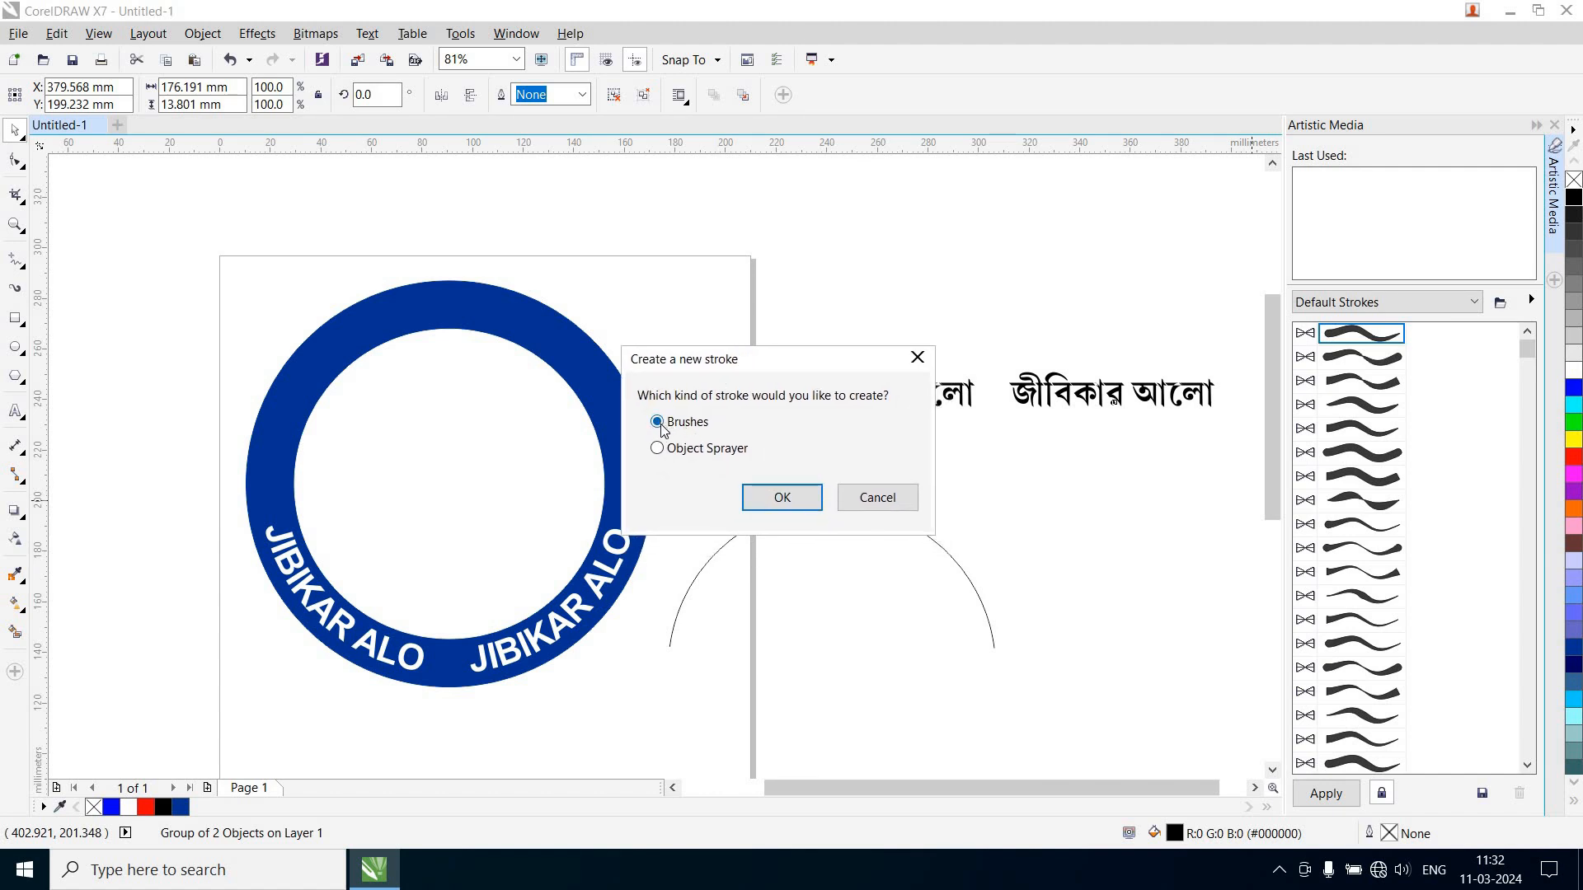
pyautogui.click(781, 498)
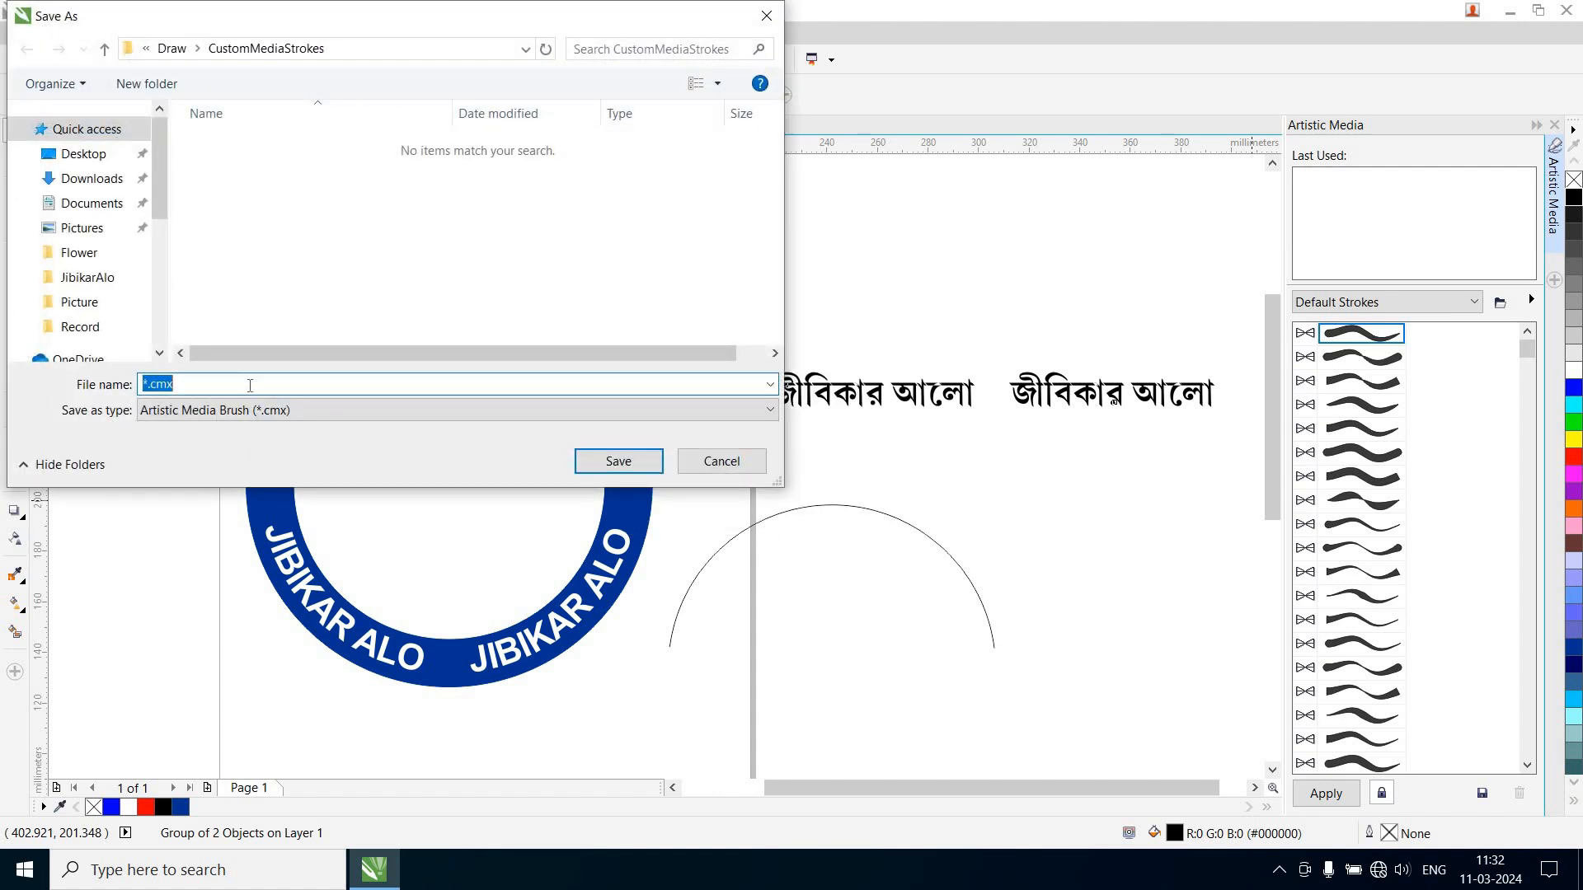
pyautogui.write('JIBIKAR ALO')
pyautogui.click(641, 465)
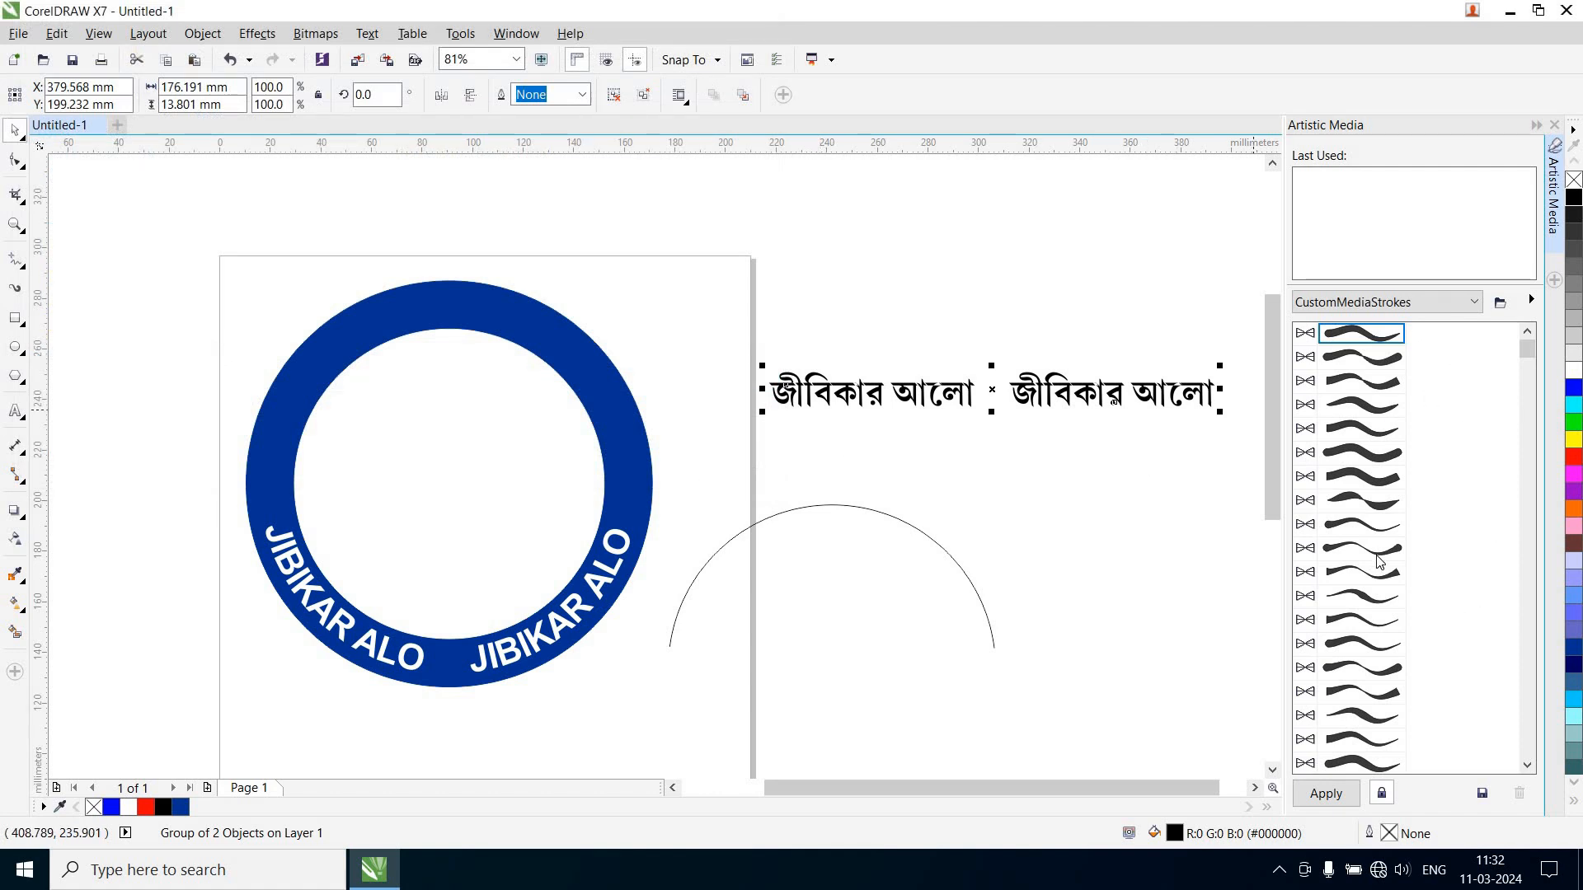
# Find the newly saved Bengali lettering brush among the custom media strokes and apply it to the open arc
pyautogui.scroll(-5, 1379, 561)
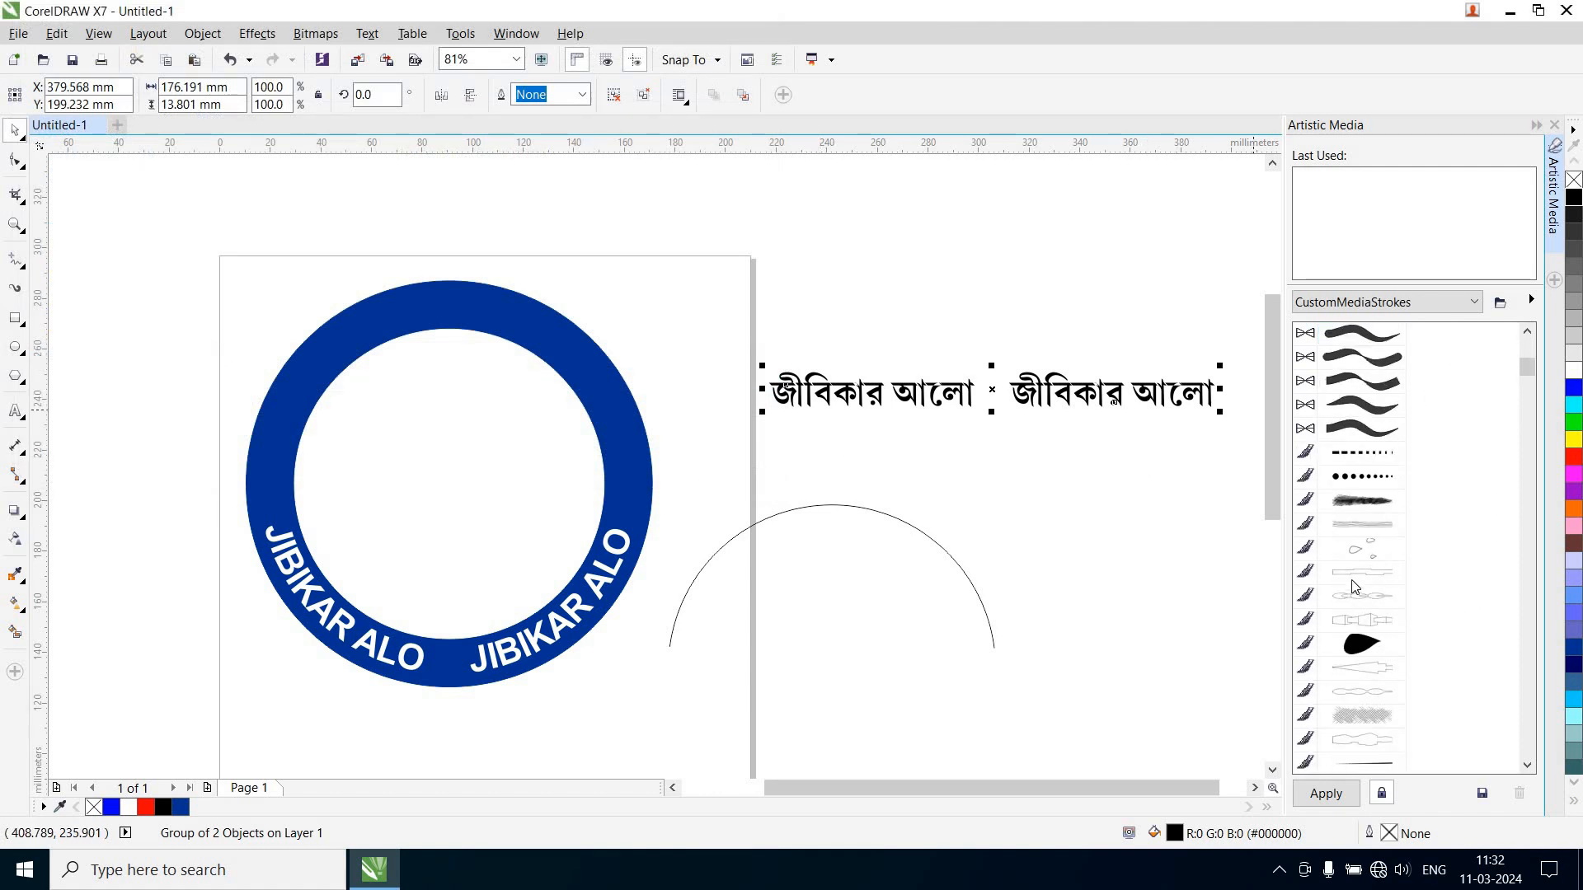
pyautogui.scroll(-1, 1352, 587)
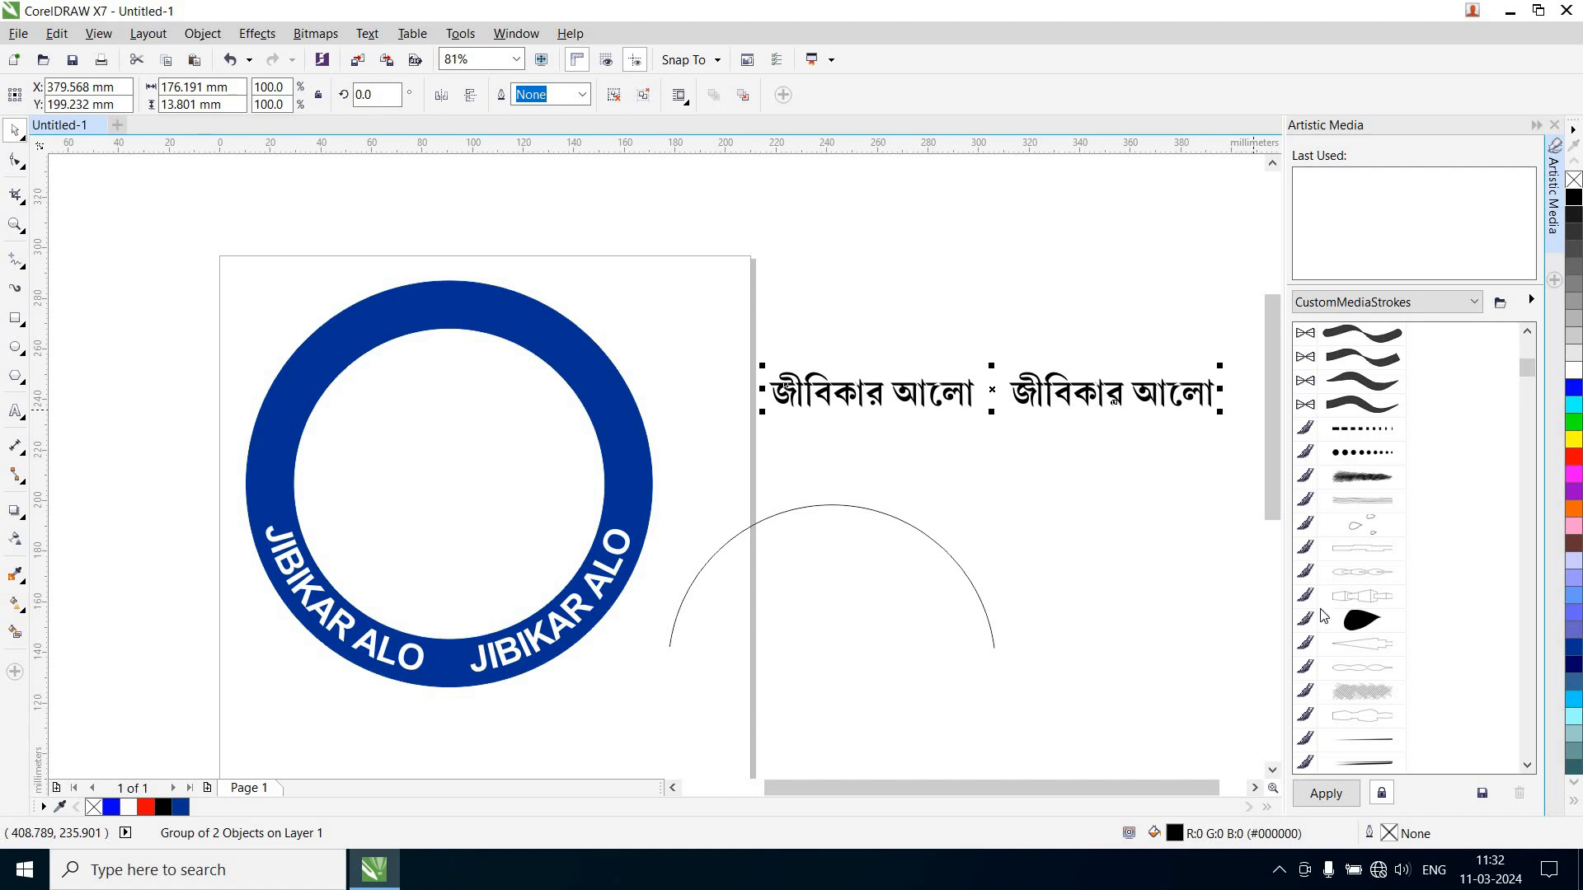
pyautogui.scroll(-6, 1323, 622)
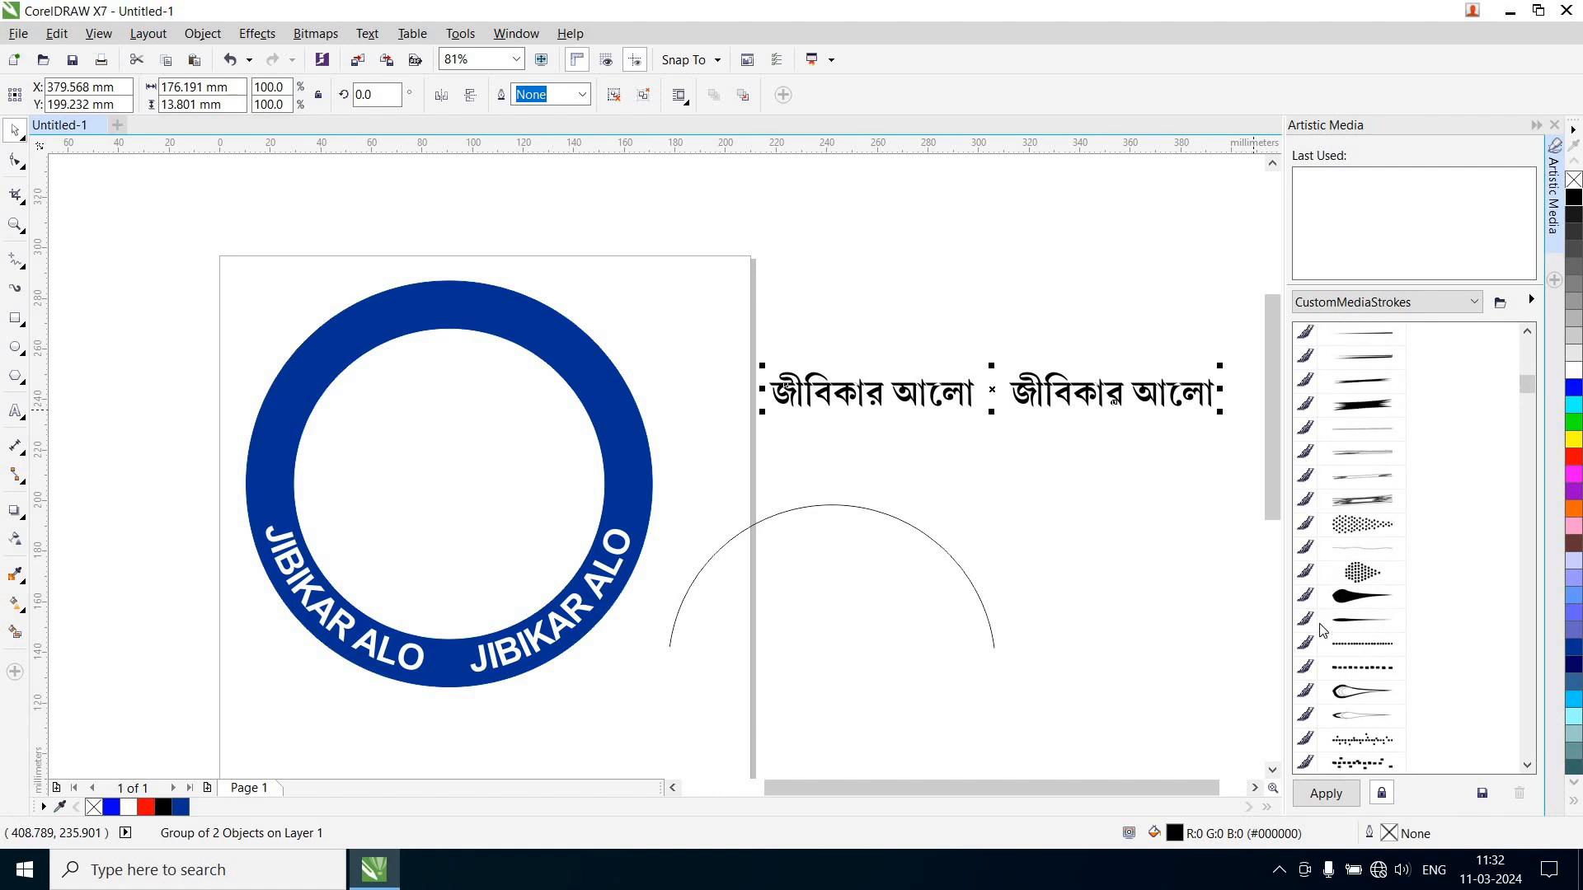
pyautogui.scroll(-6, 1322, 639)
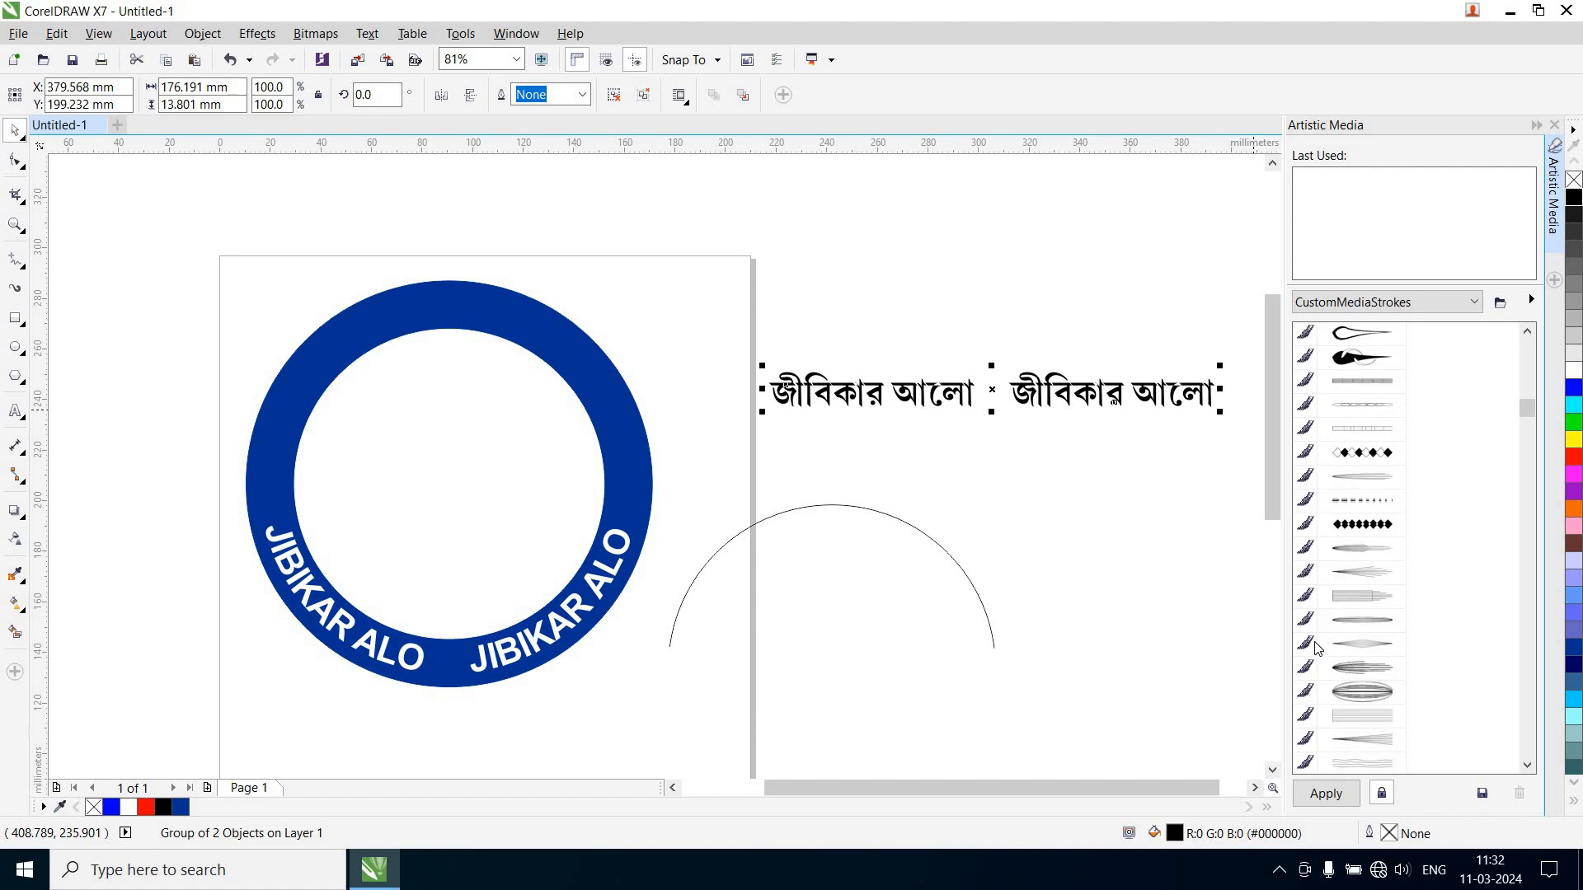
pyautogui.scroll(-8, 1318, 645)
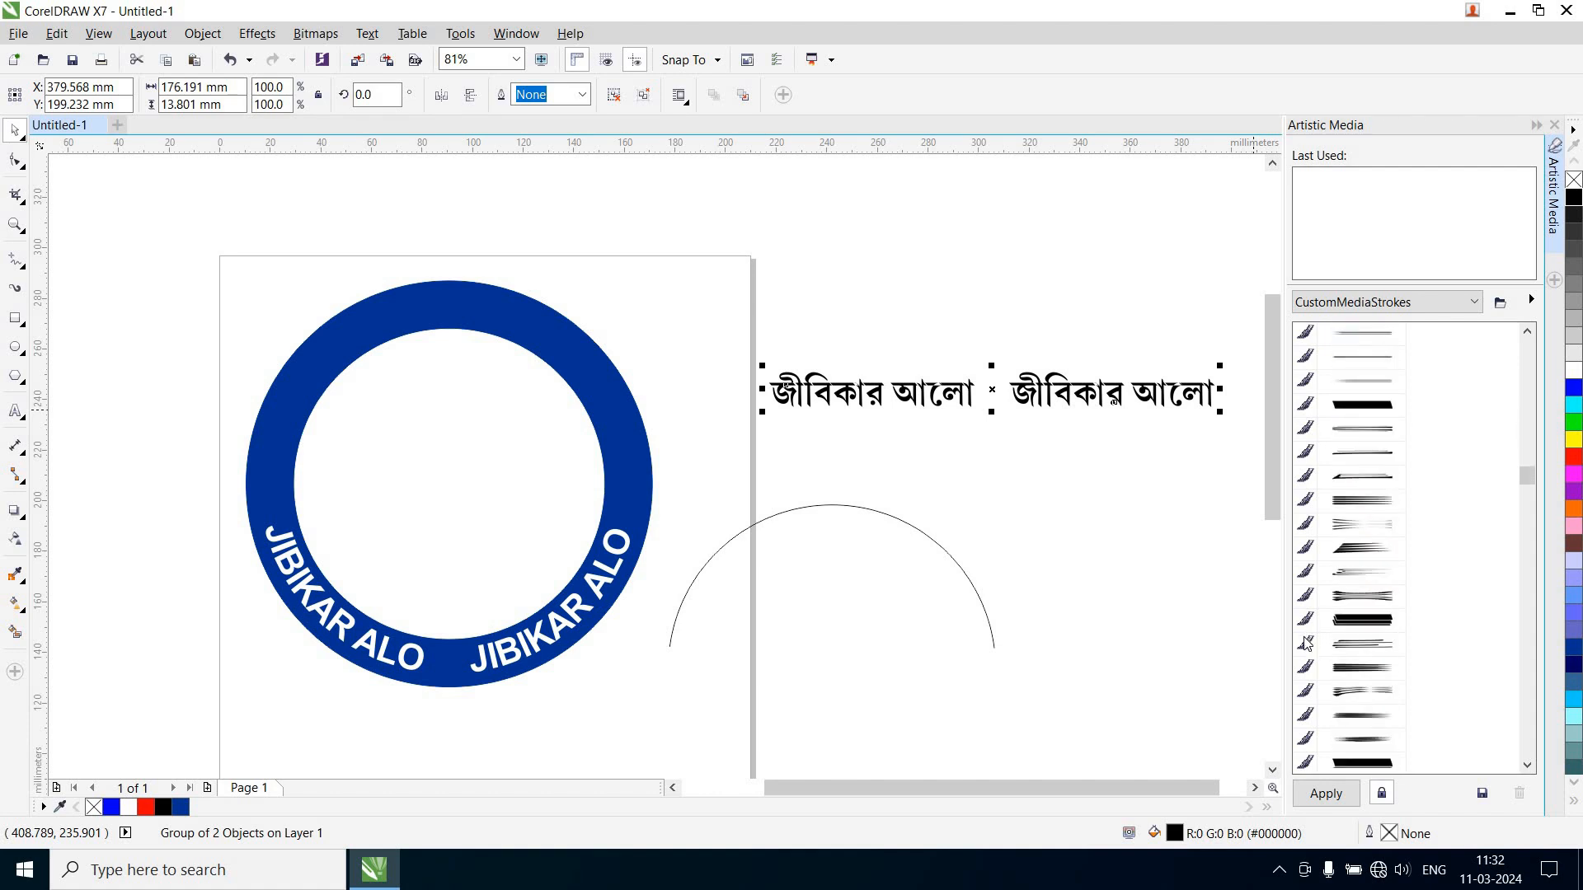
pyautogui.scroll(-5, 1307, 643)
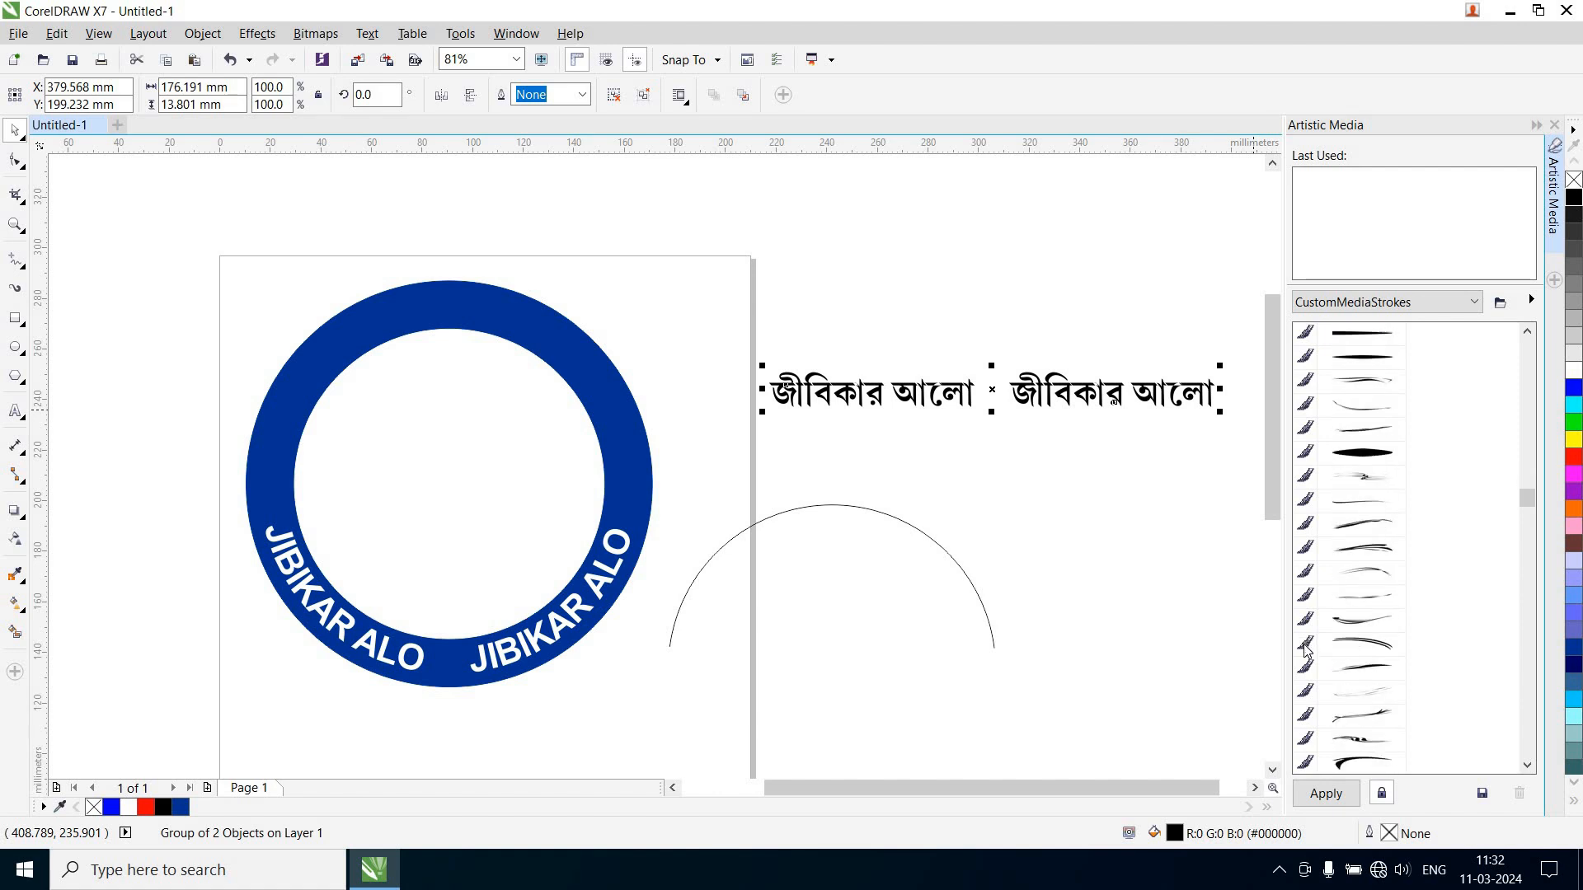
pyautogui.scroll(-7, 1307, 650)
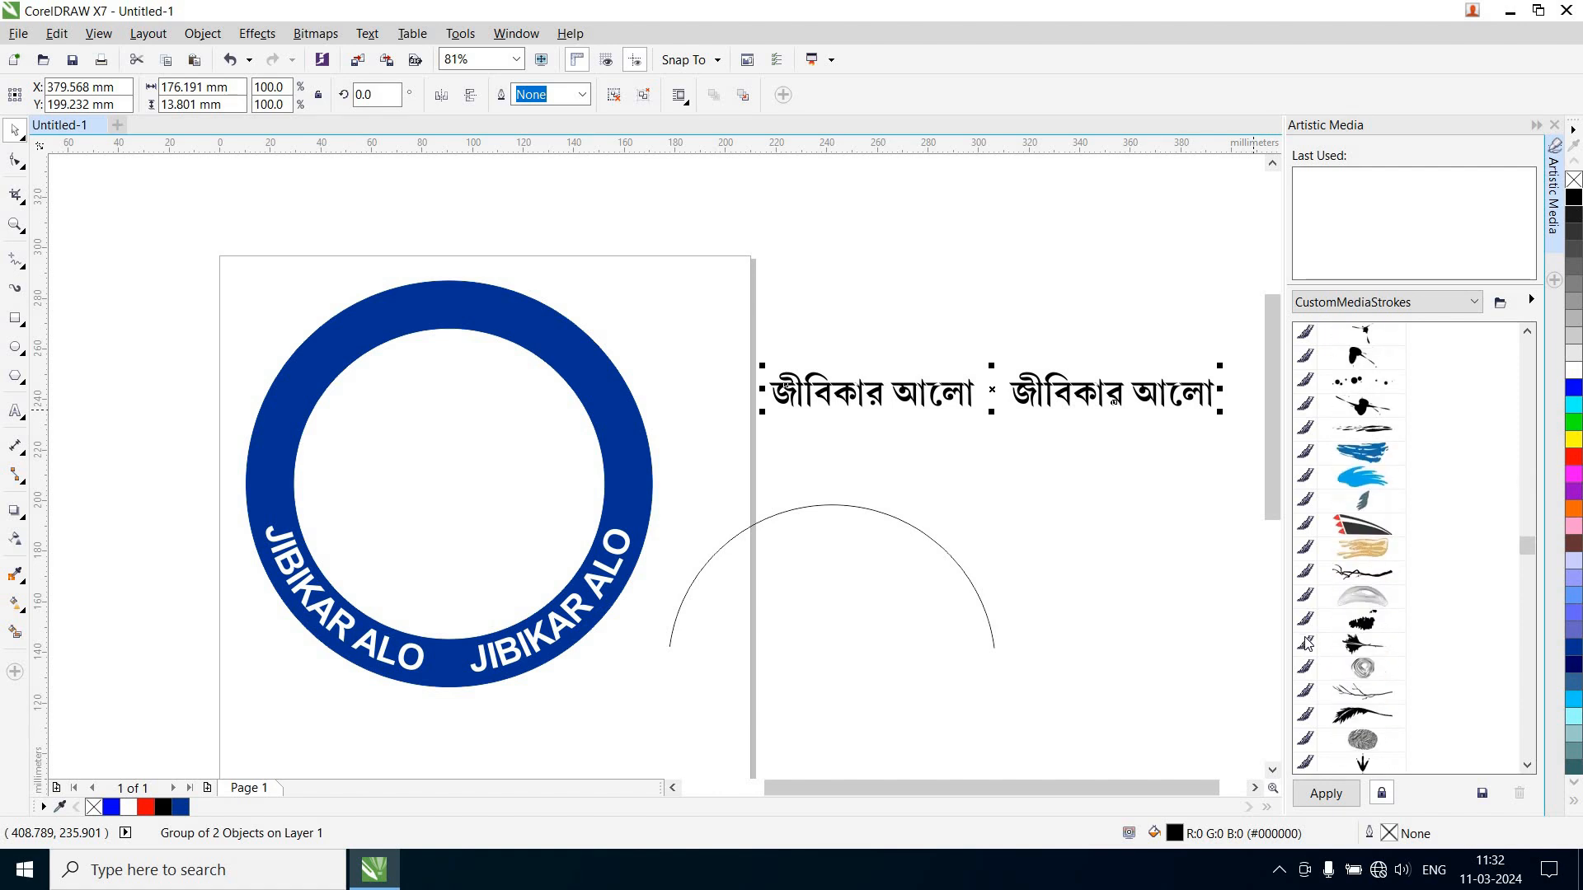
pyautogui.scroll(-7, 1307, 657)
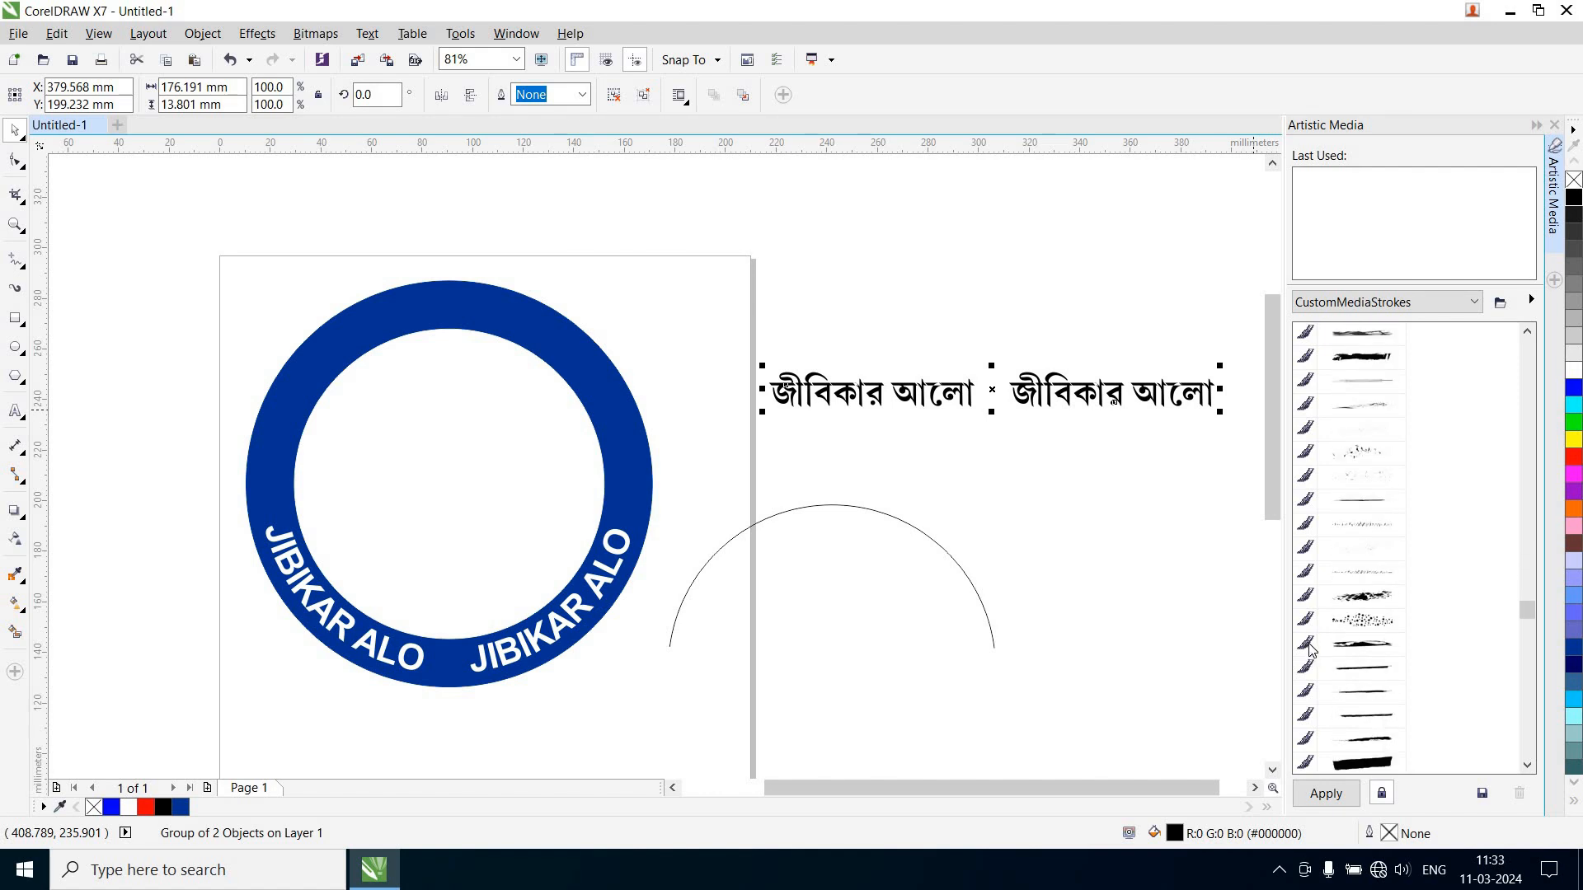
pyautogui.scroll(1, 1317, 648)
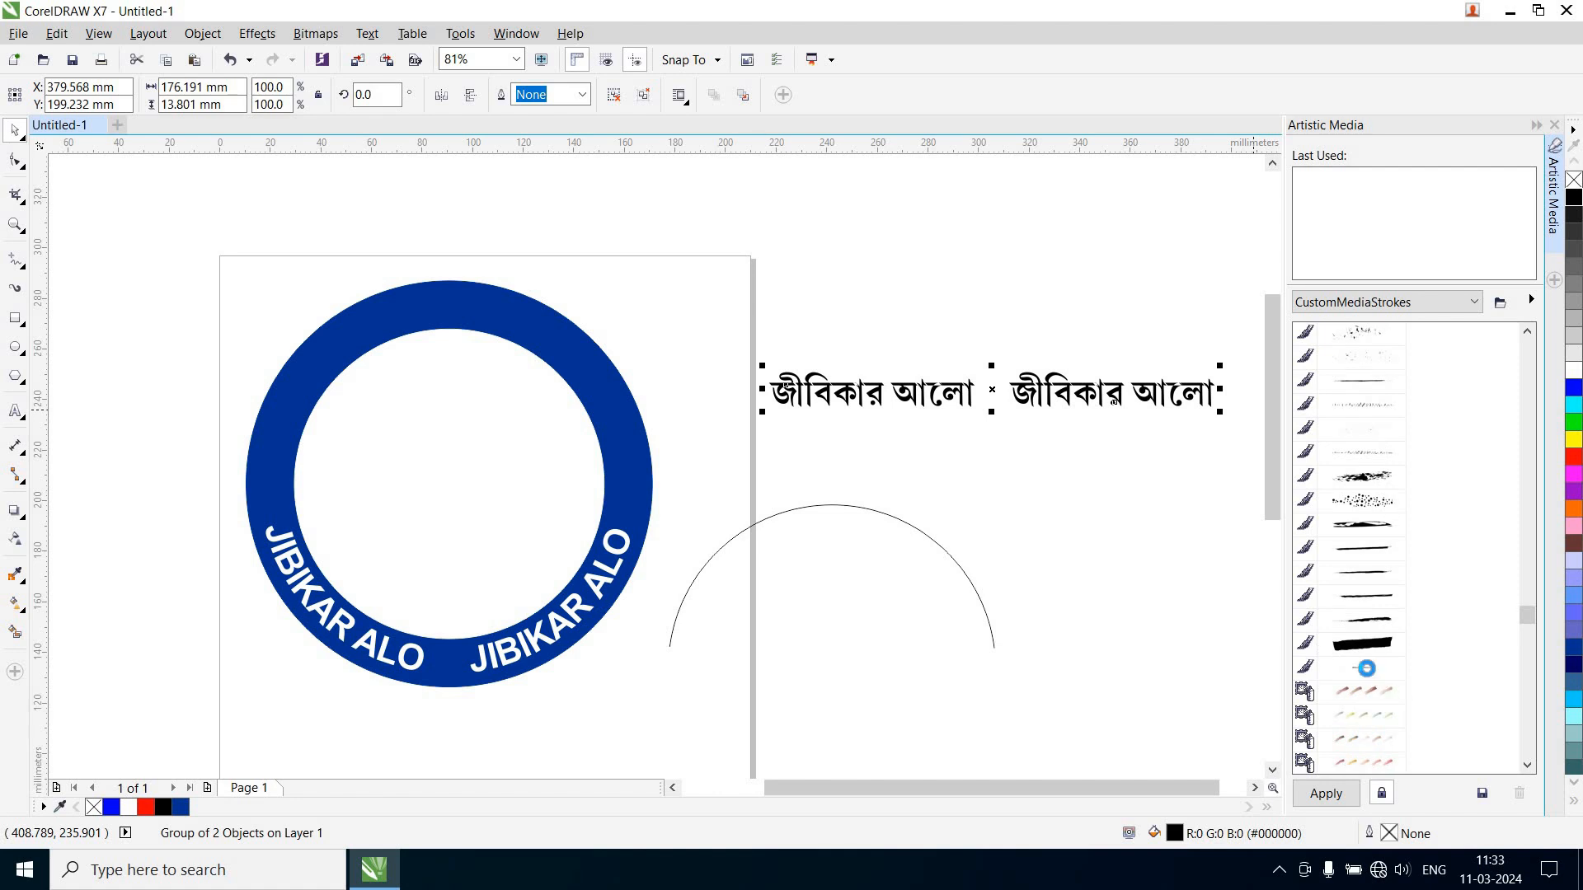
pyautogui.click(1363, 666)
pyautogui.click(911, 526)
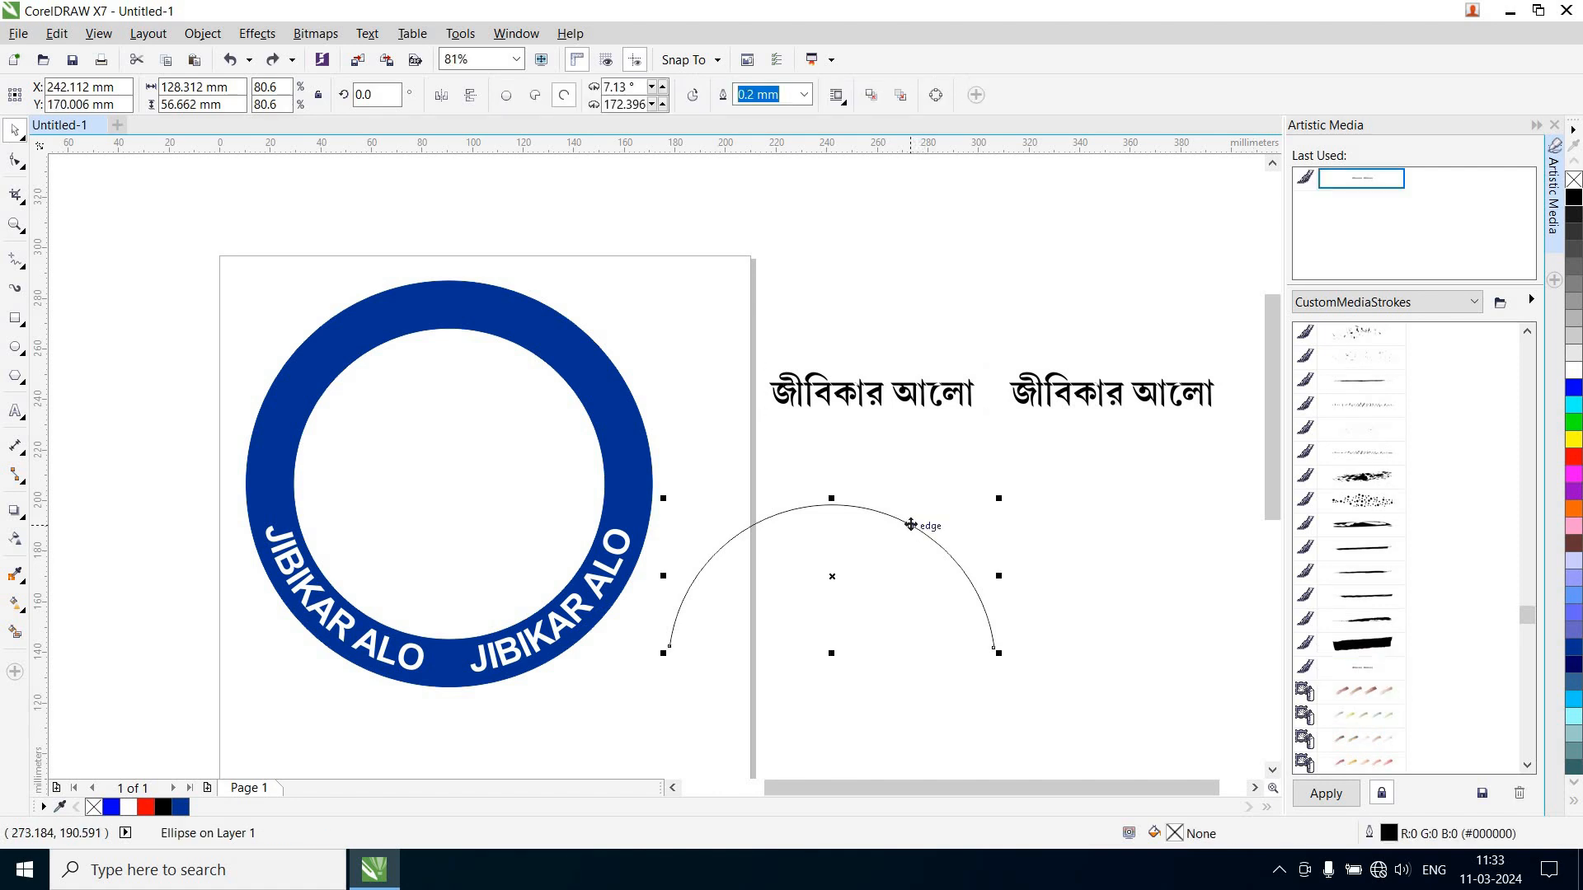
pyautogui.click(1361, 670)
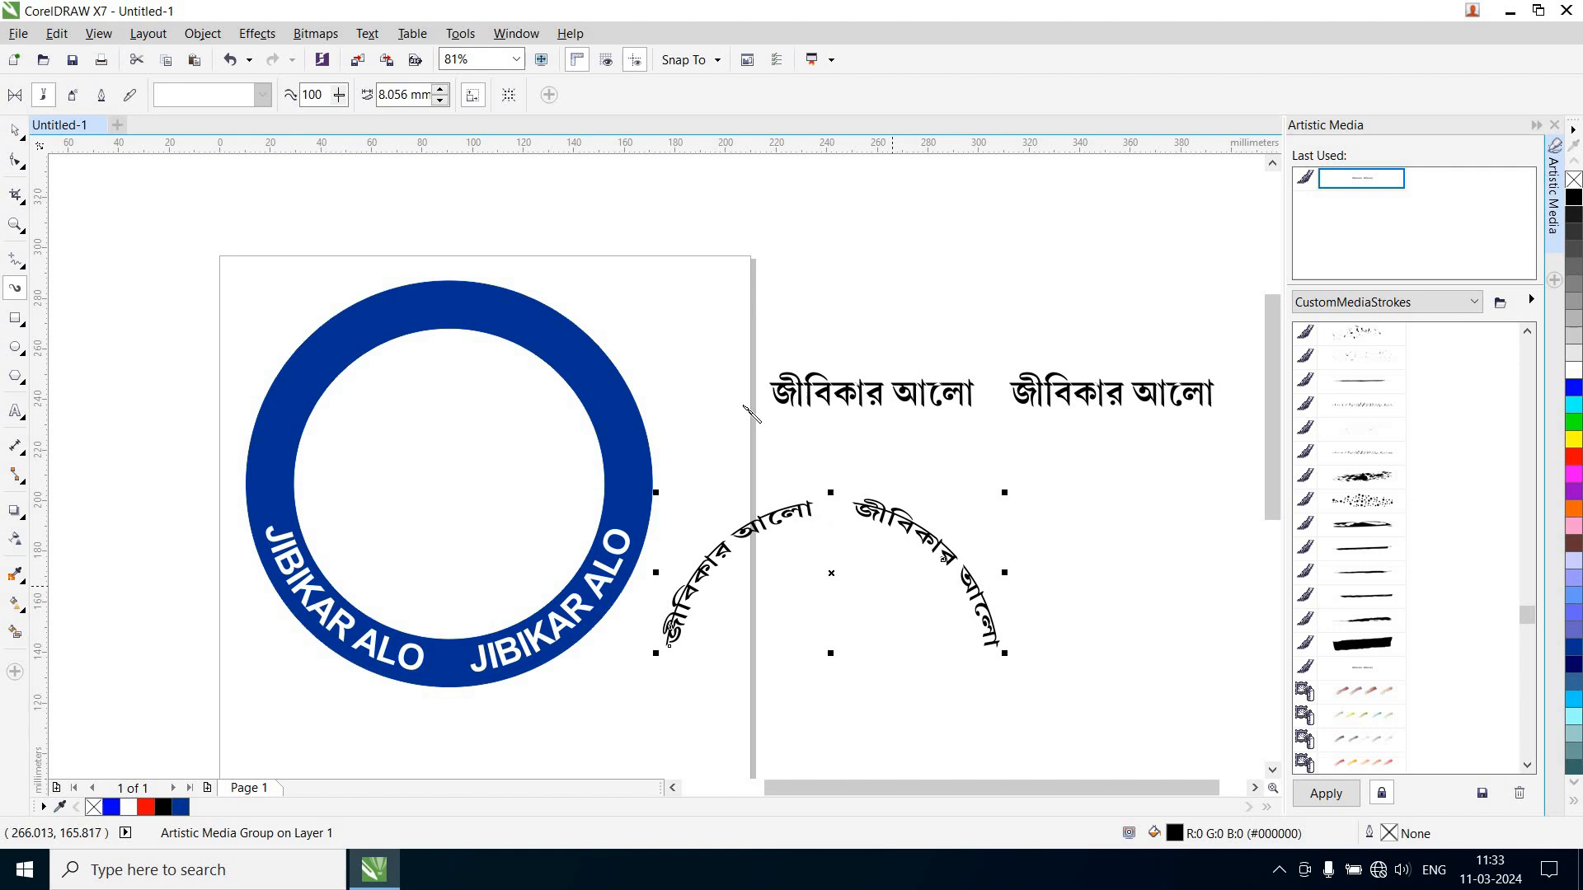
# Increase the stroke width of the curved Bengali lettering to 12.083 mm
pyautogui.click(441, 99)
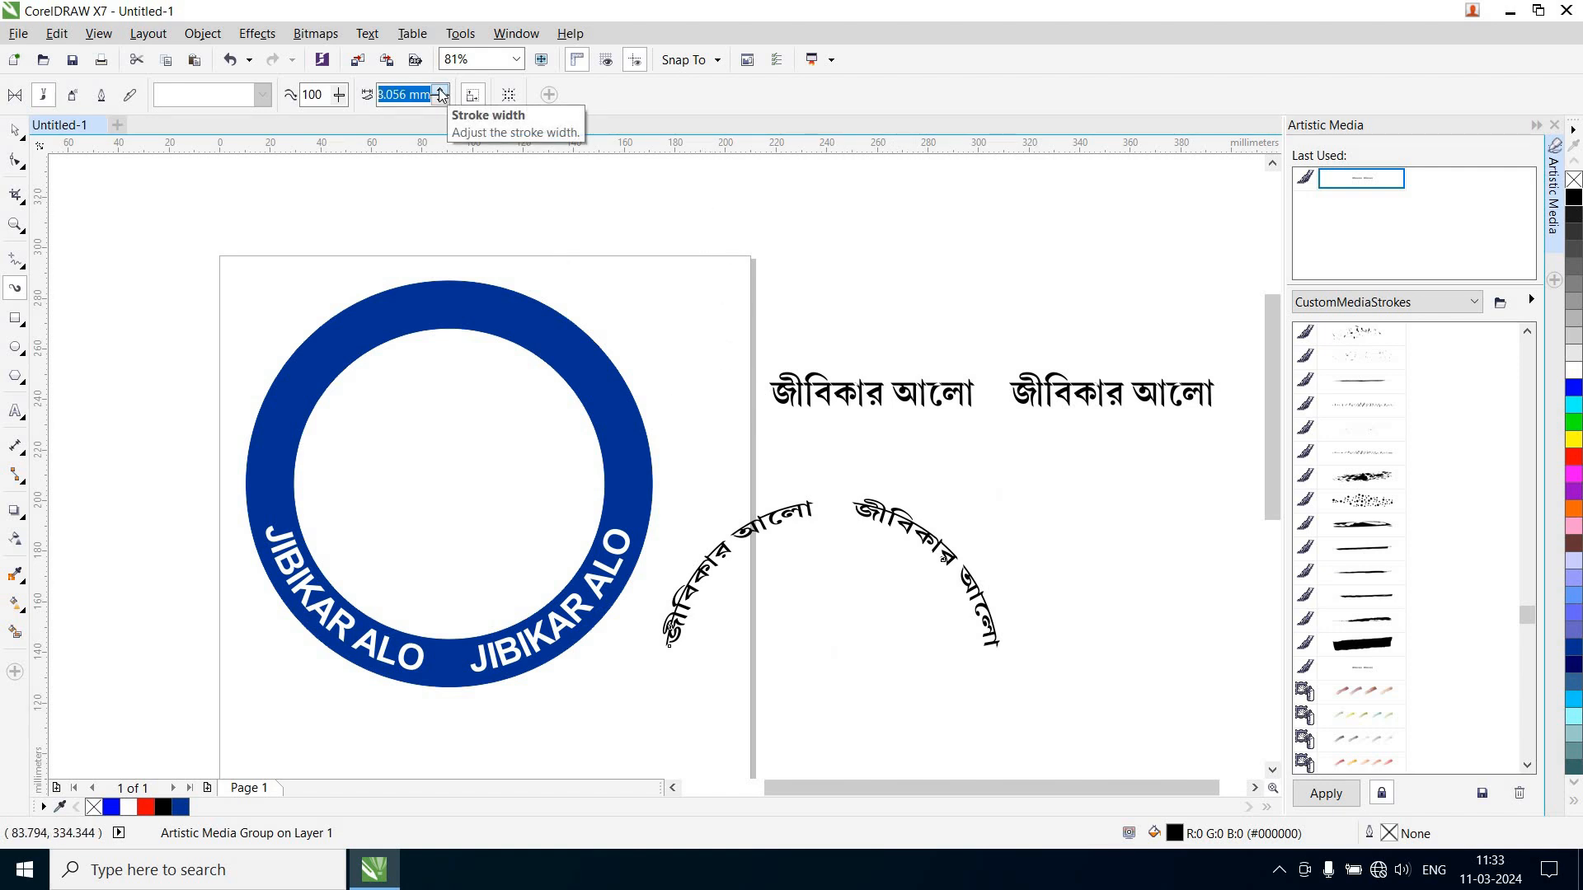
pyautogui.click(441, 98)
pyautogui.click(442, 90)
pyautogui.click(442, 90)
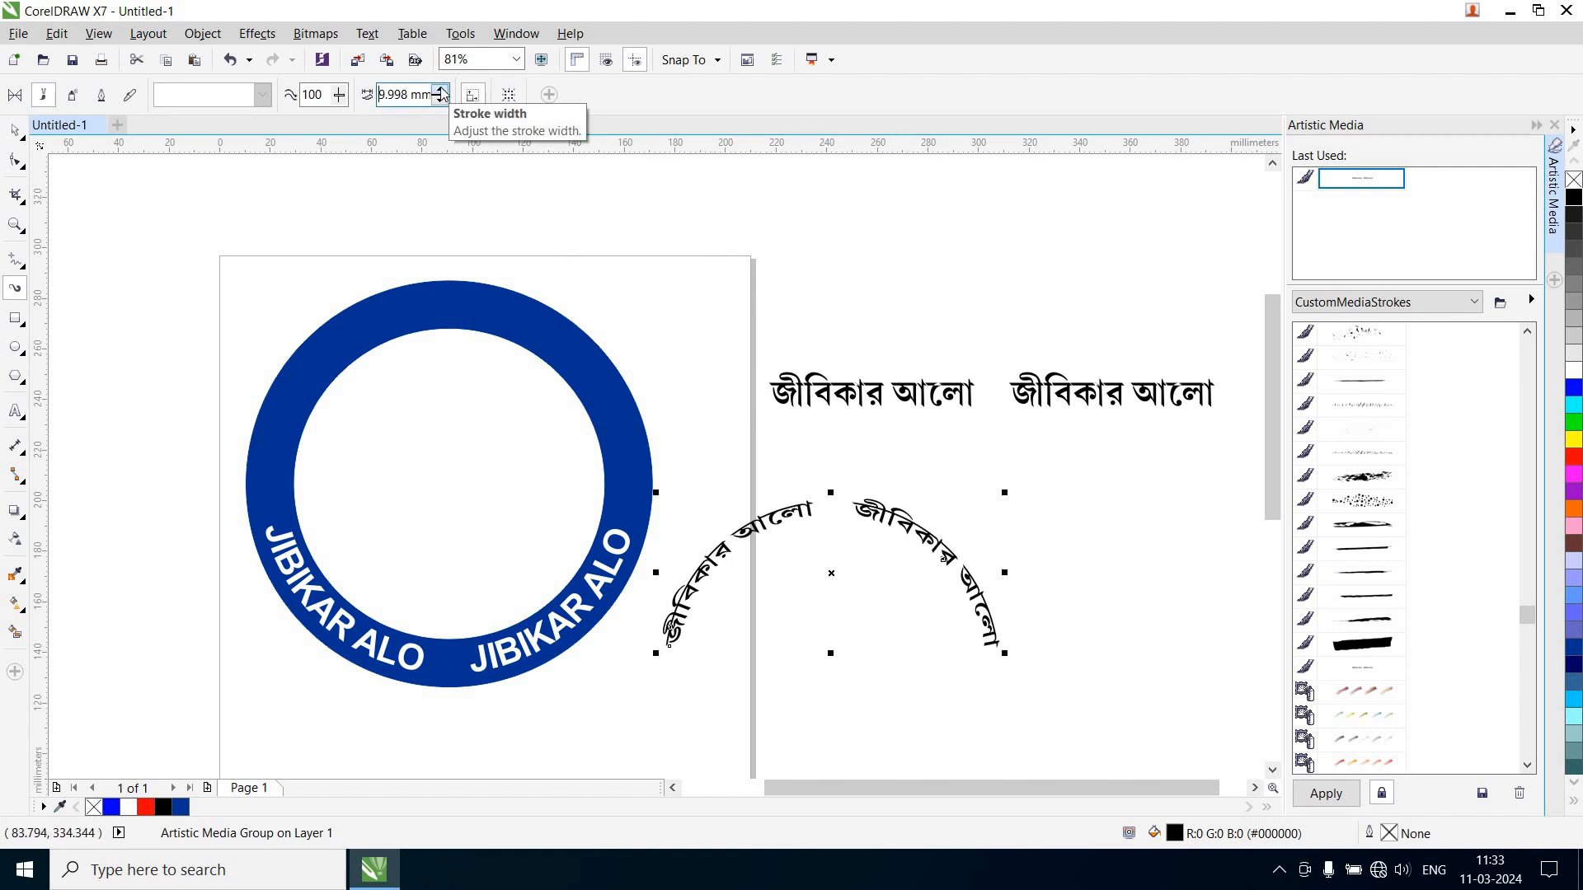
pyautogui.click(442, 90)
pyautogui.click(442, 90)
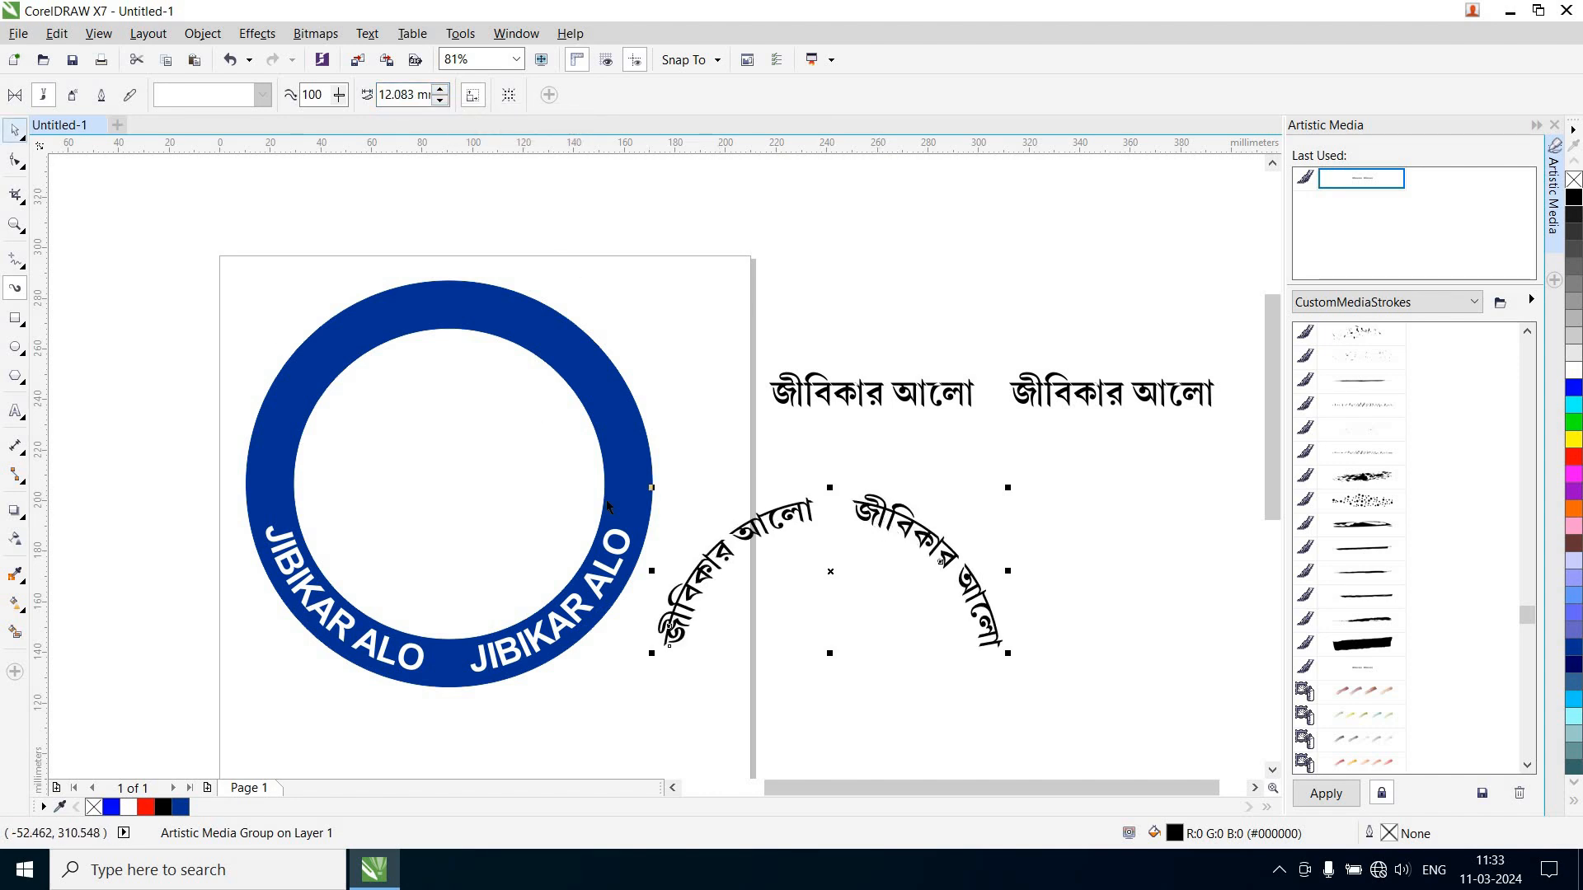
# Place the curved Bengali lettering on the upper half of the blue ring, fill it white and deselect it
pyautogui.click(15, 130)
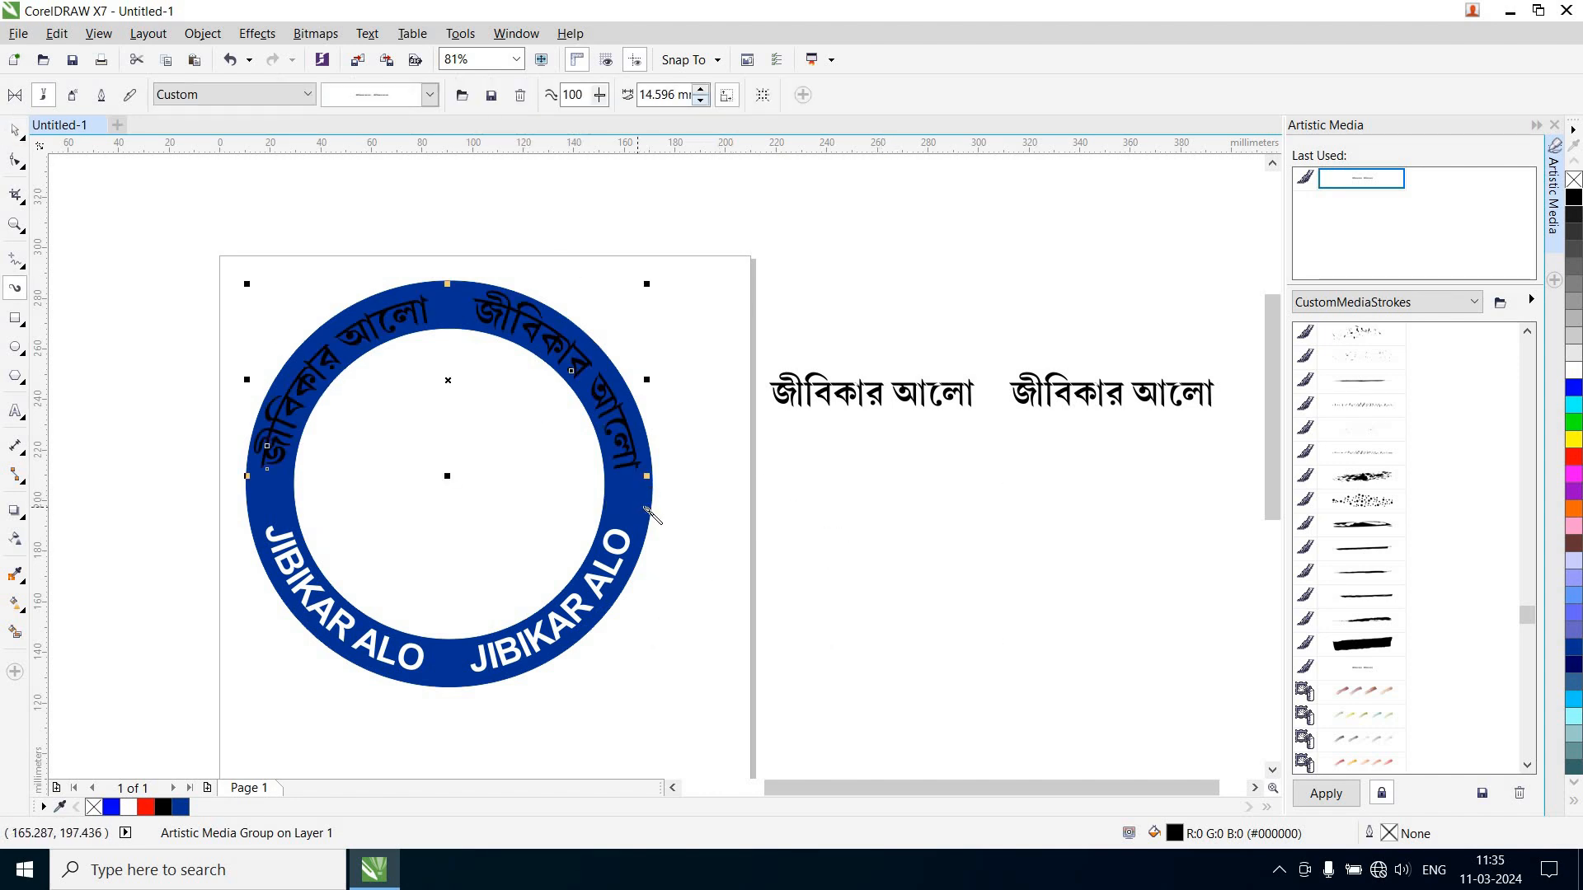
pyautogui.click(1574, 371)
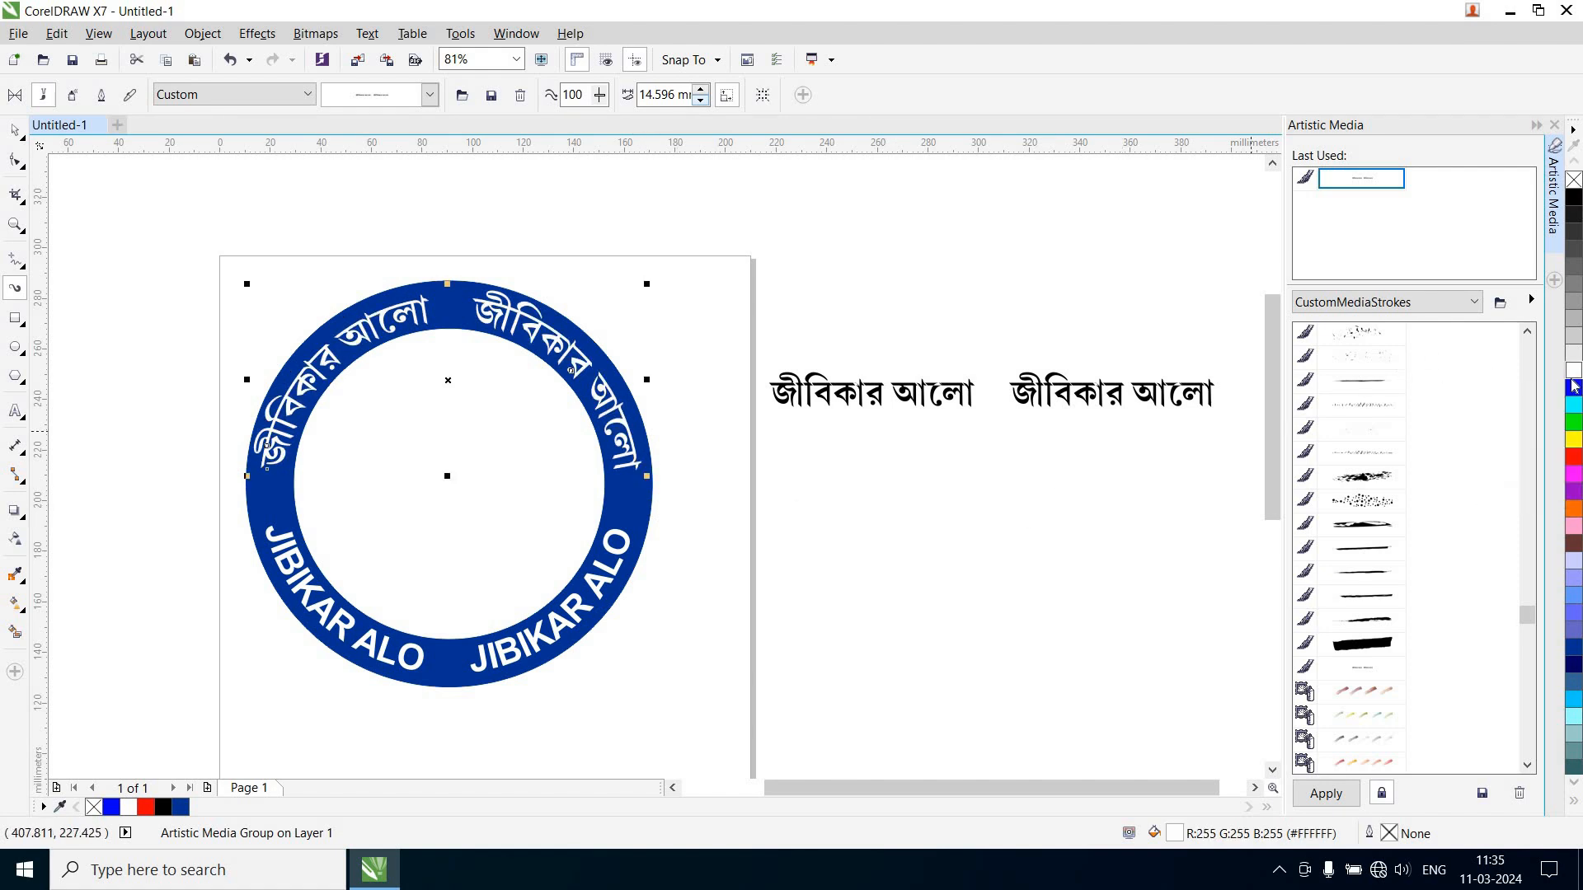
pyautogui.click(15, 129)
pyautogui.click(728, 323)
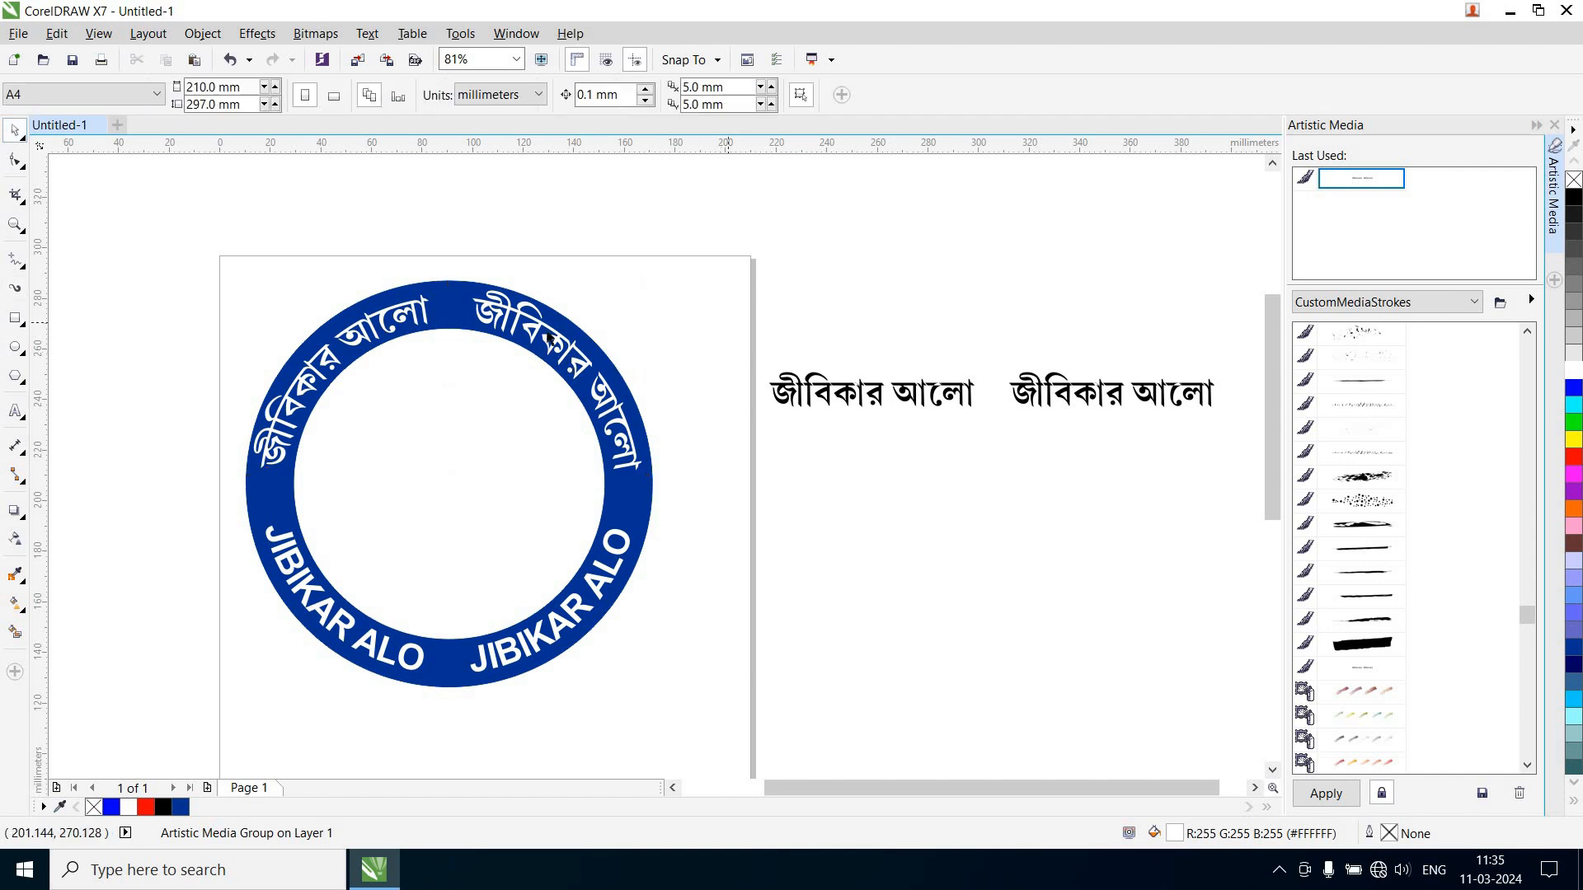
# Examine the white Bengali lettering on the ring up close and check the whole round logo
pyautogui.scroll(3, 537, 301)
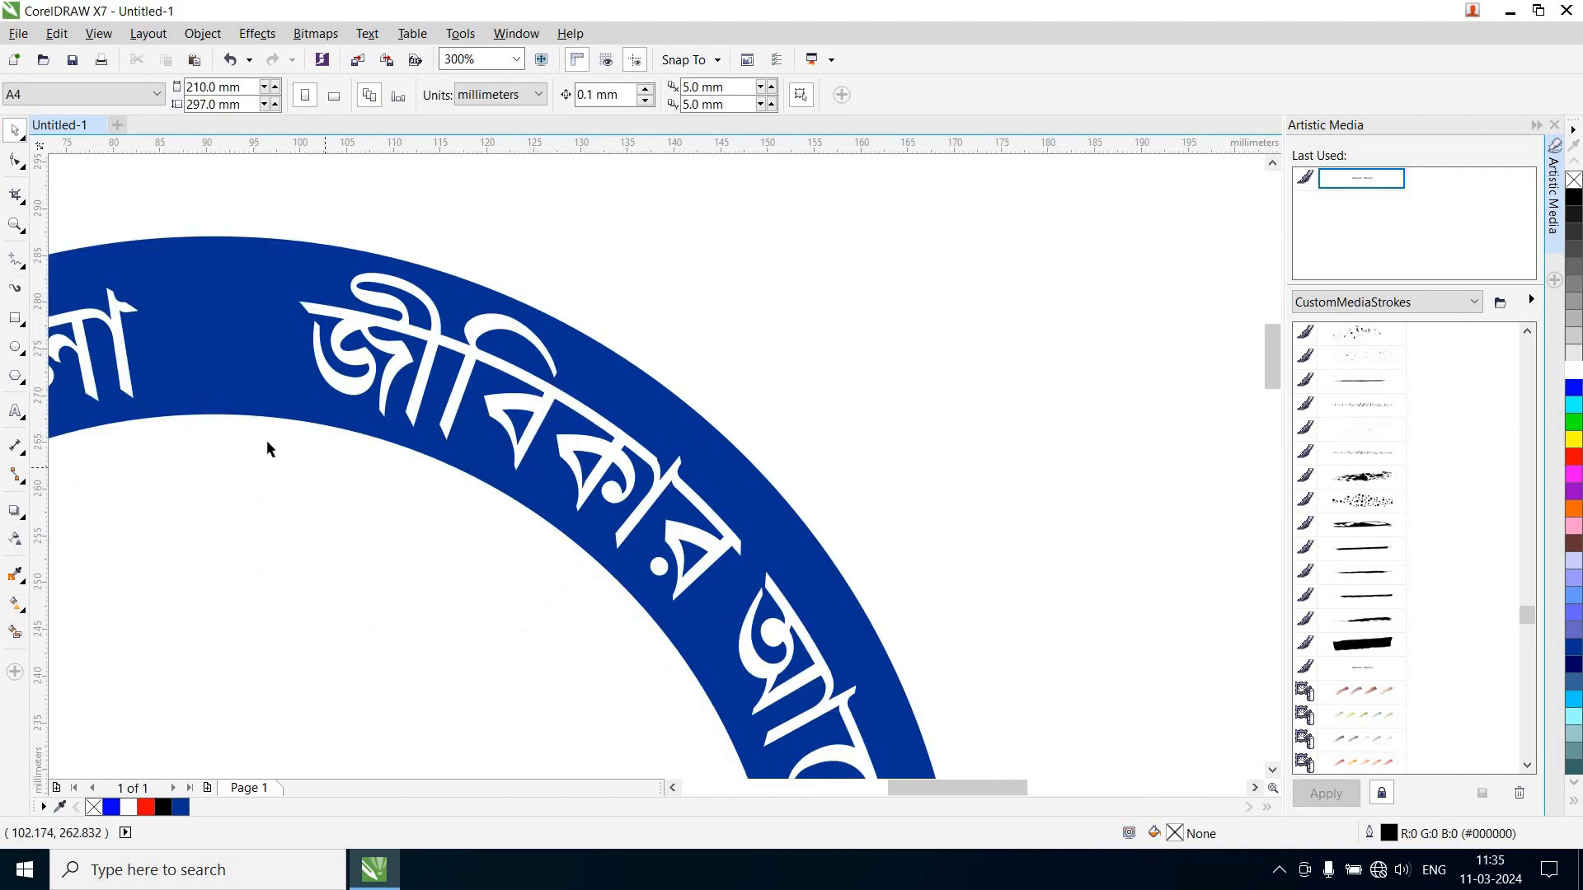
pyautogui.scroll(-4, 106, 463)
pyautogui.scroll(4, 77, 477)
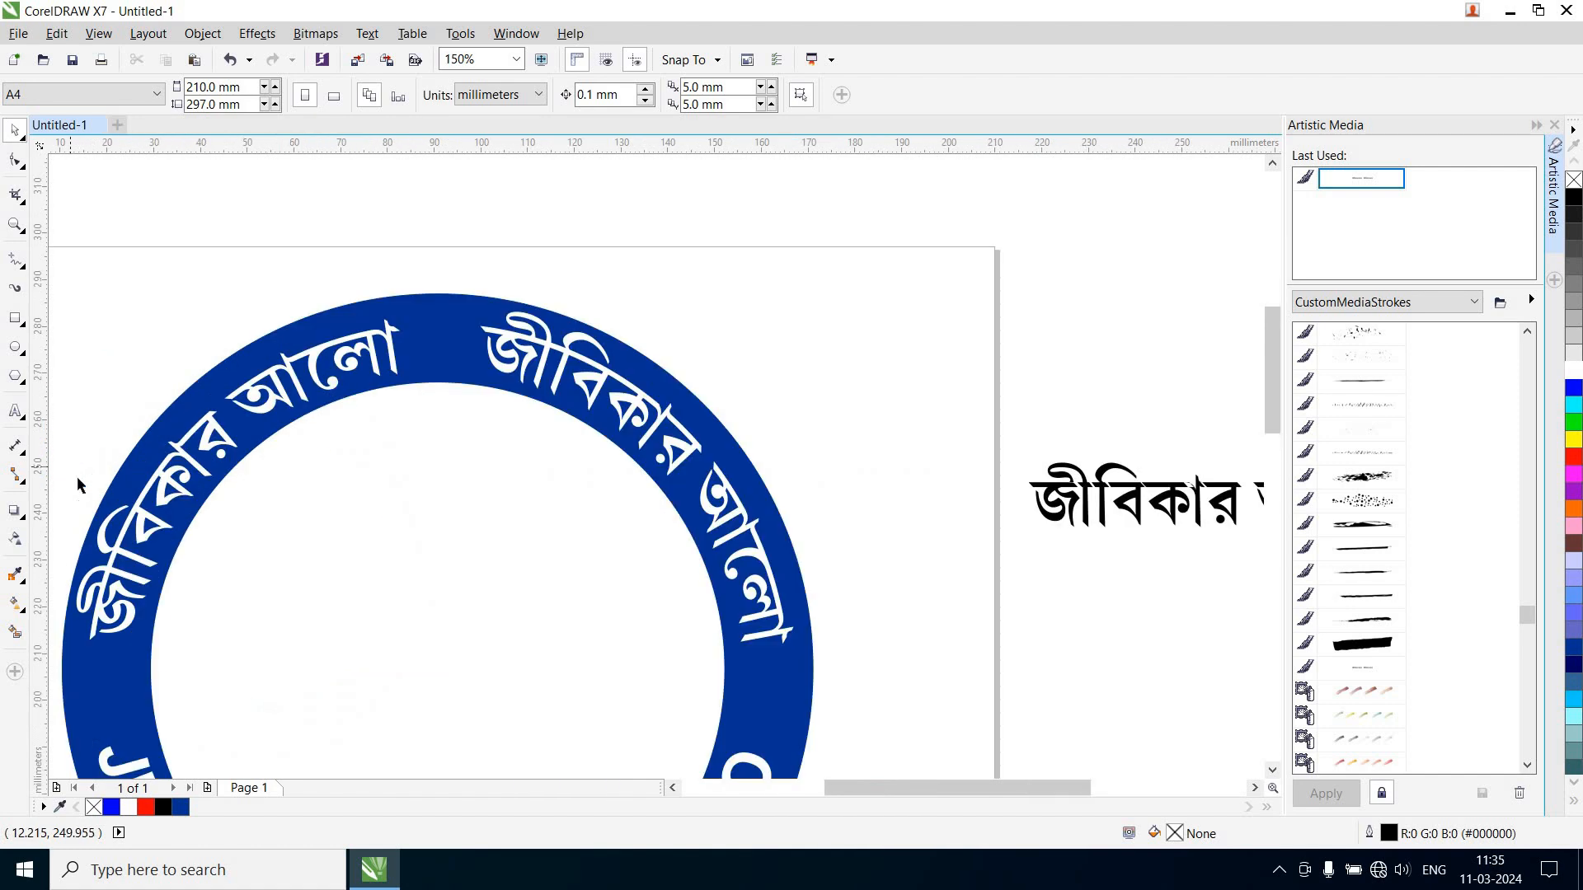
pyautogui.scroll(-2, 814, 548)
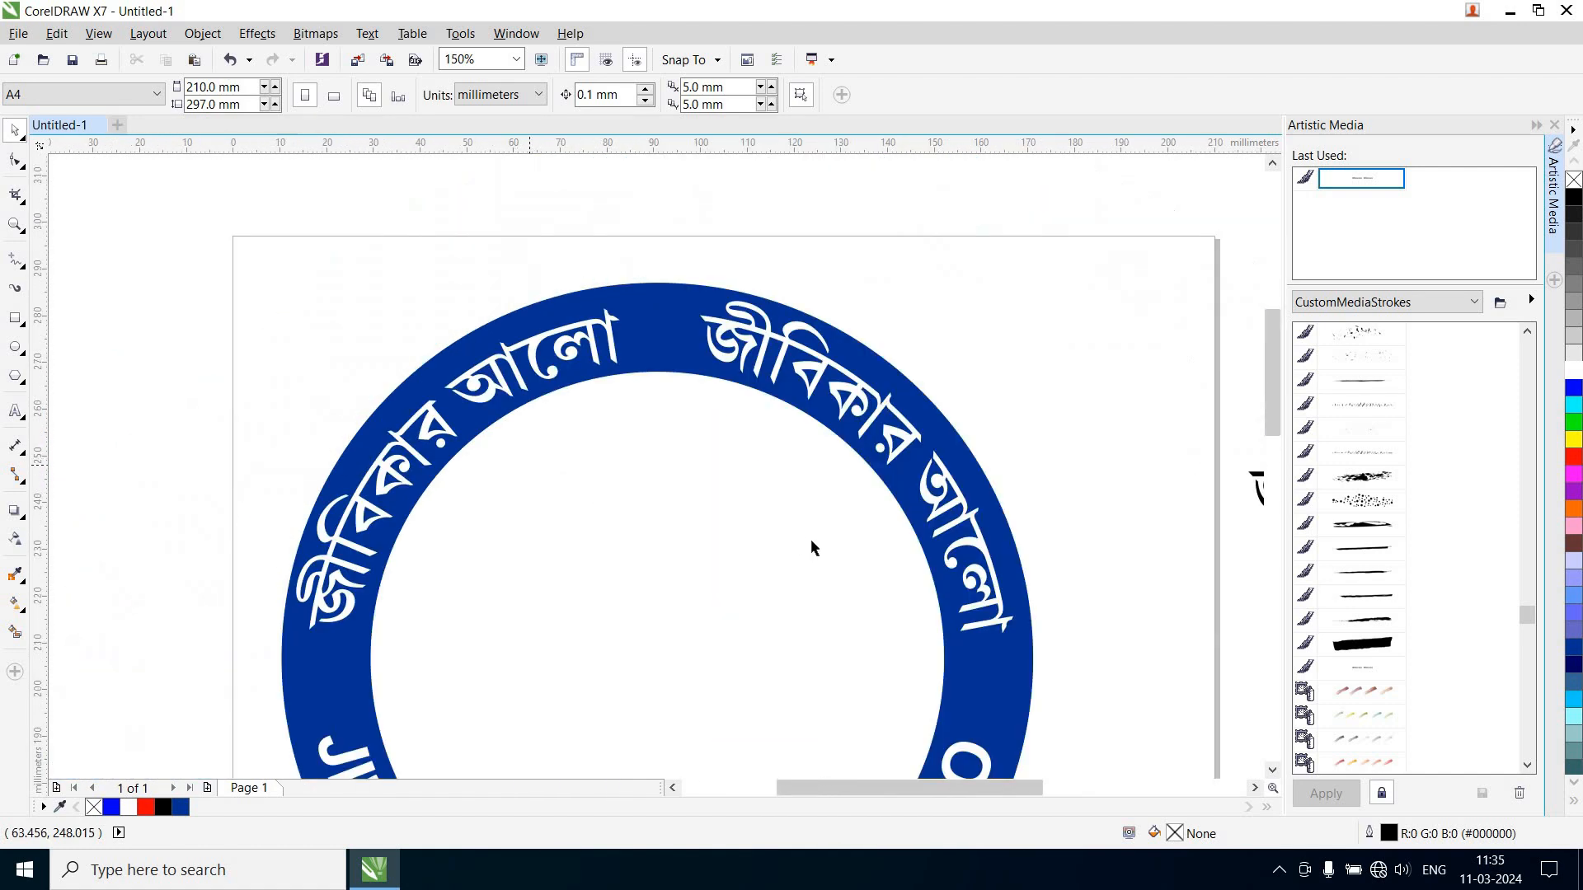
pyautogui.scroll(-2, 888, 752)
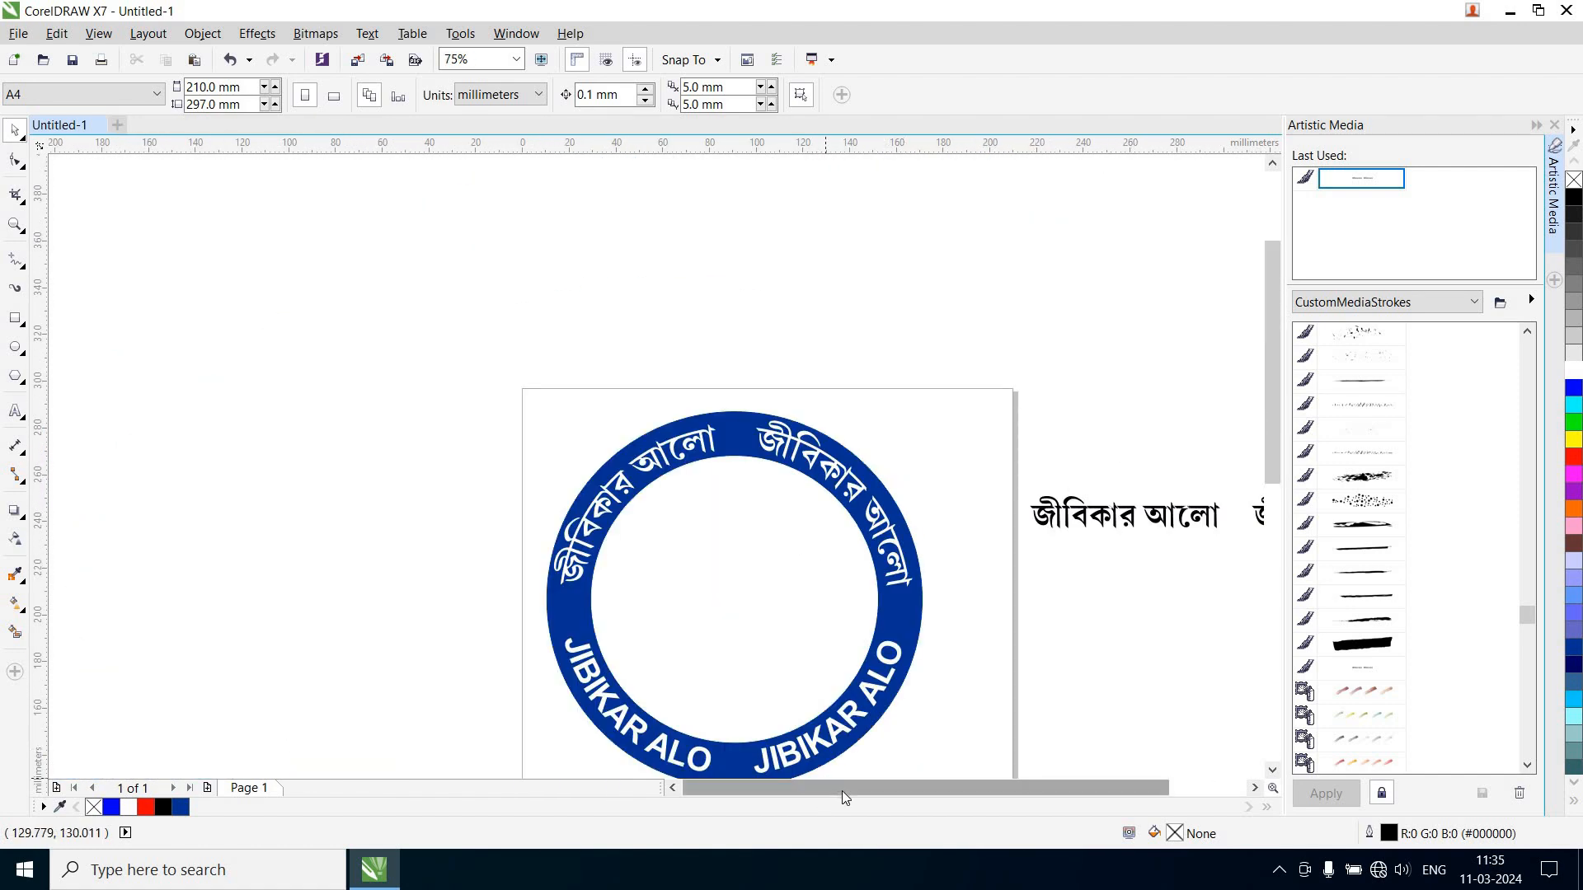
pyautogui.hscroll(2, 843, 790)
pyautogui.scroll(-2, 818, 691)
pyautogui.scroll(4, 753, 735)
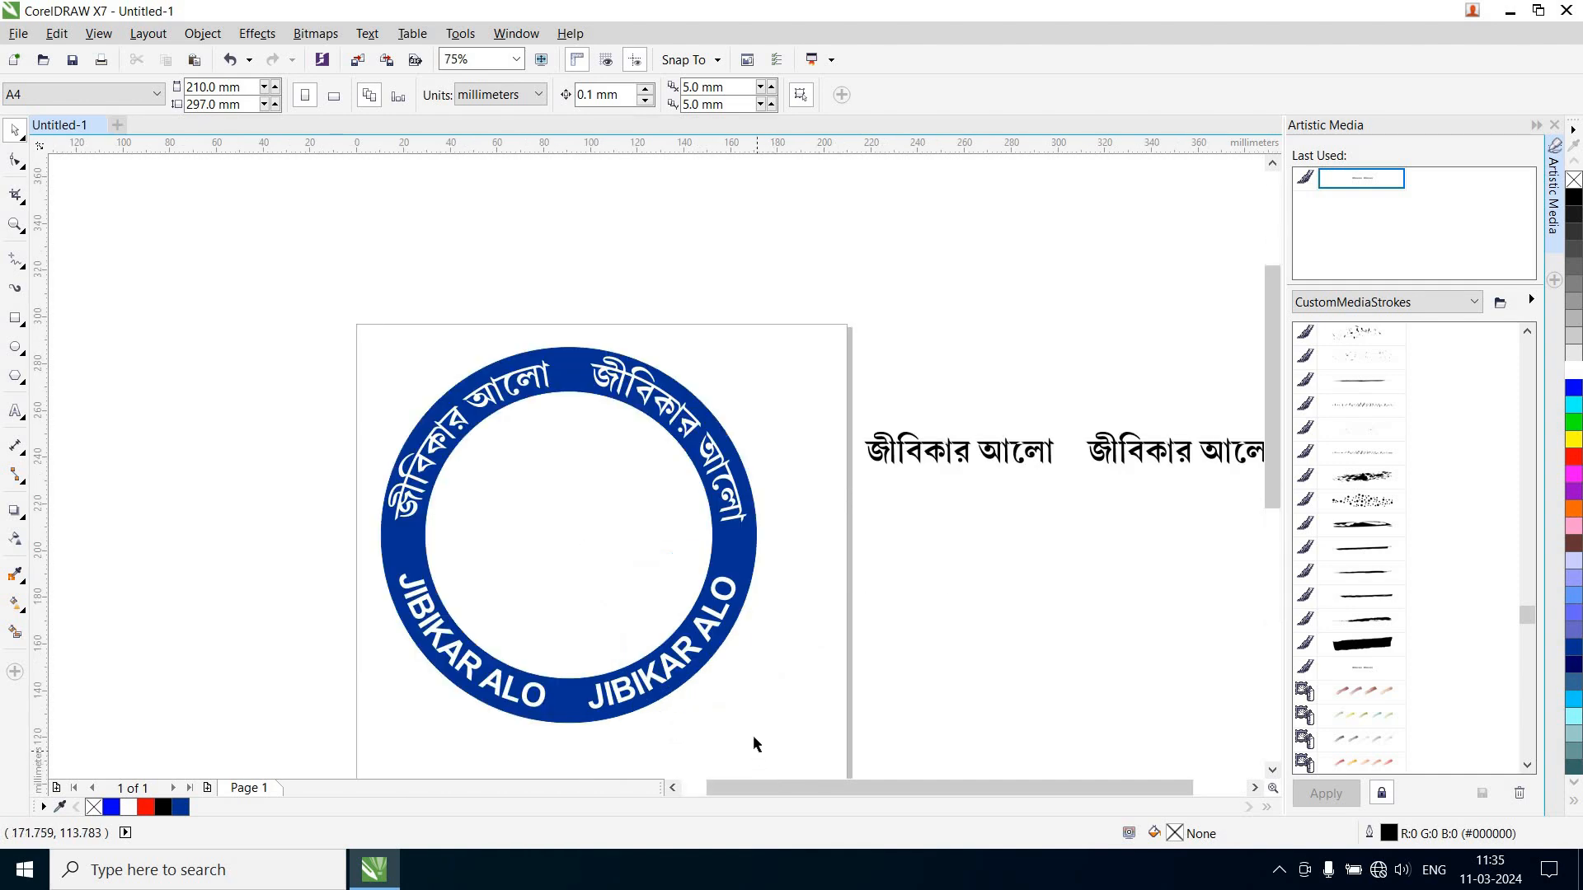
pyautogui.scroll(-2, 915, 533)
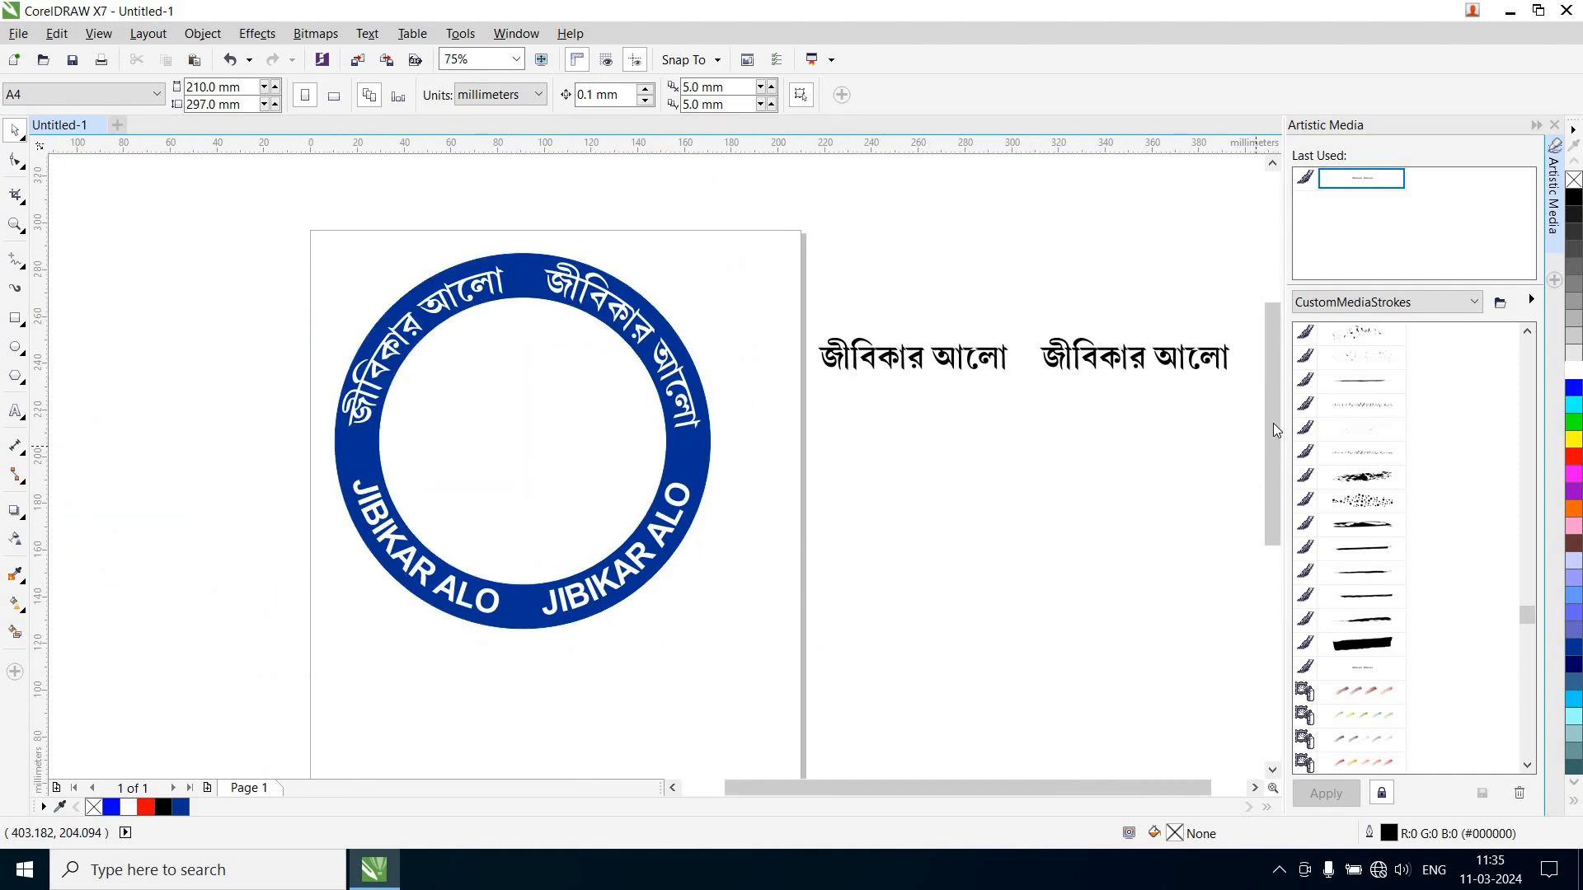
# Close the Artistic Media strokes and delete the straight black Bengali text beside the page
pyautogui.scroll(1, 1273, 423)
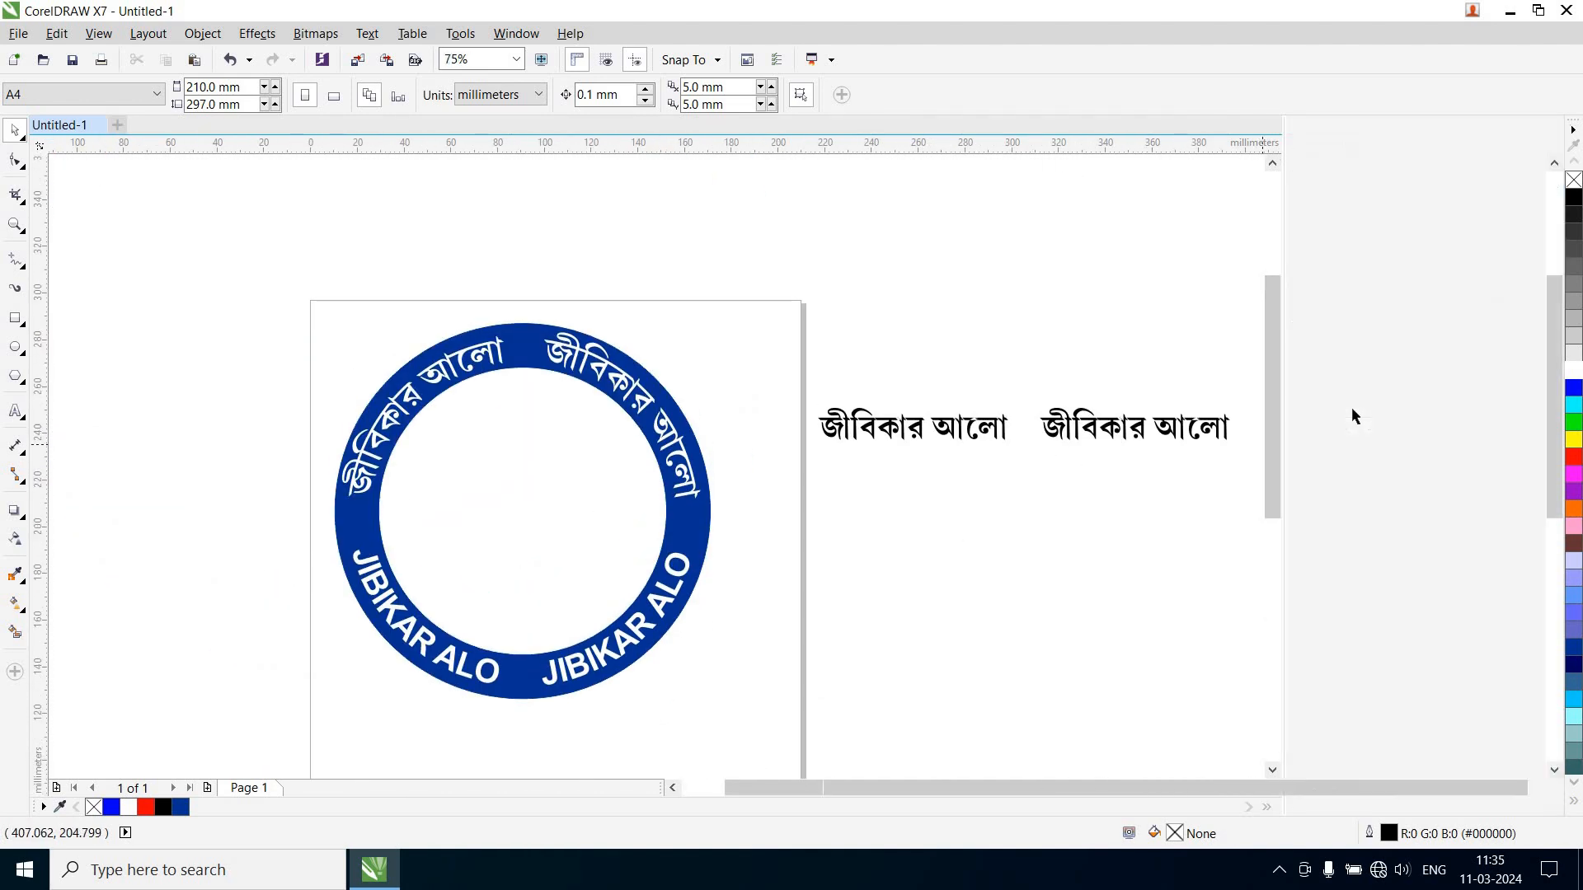
pyautogui.click(1275, 433)
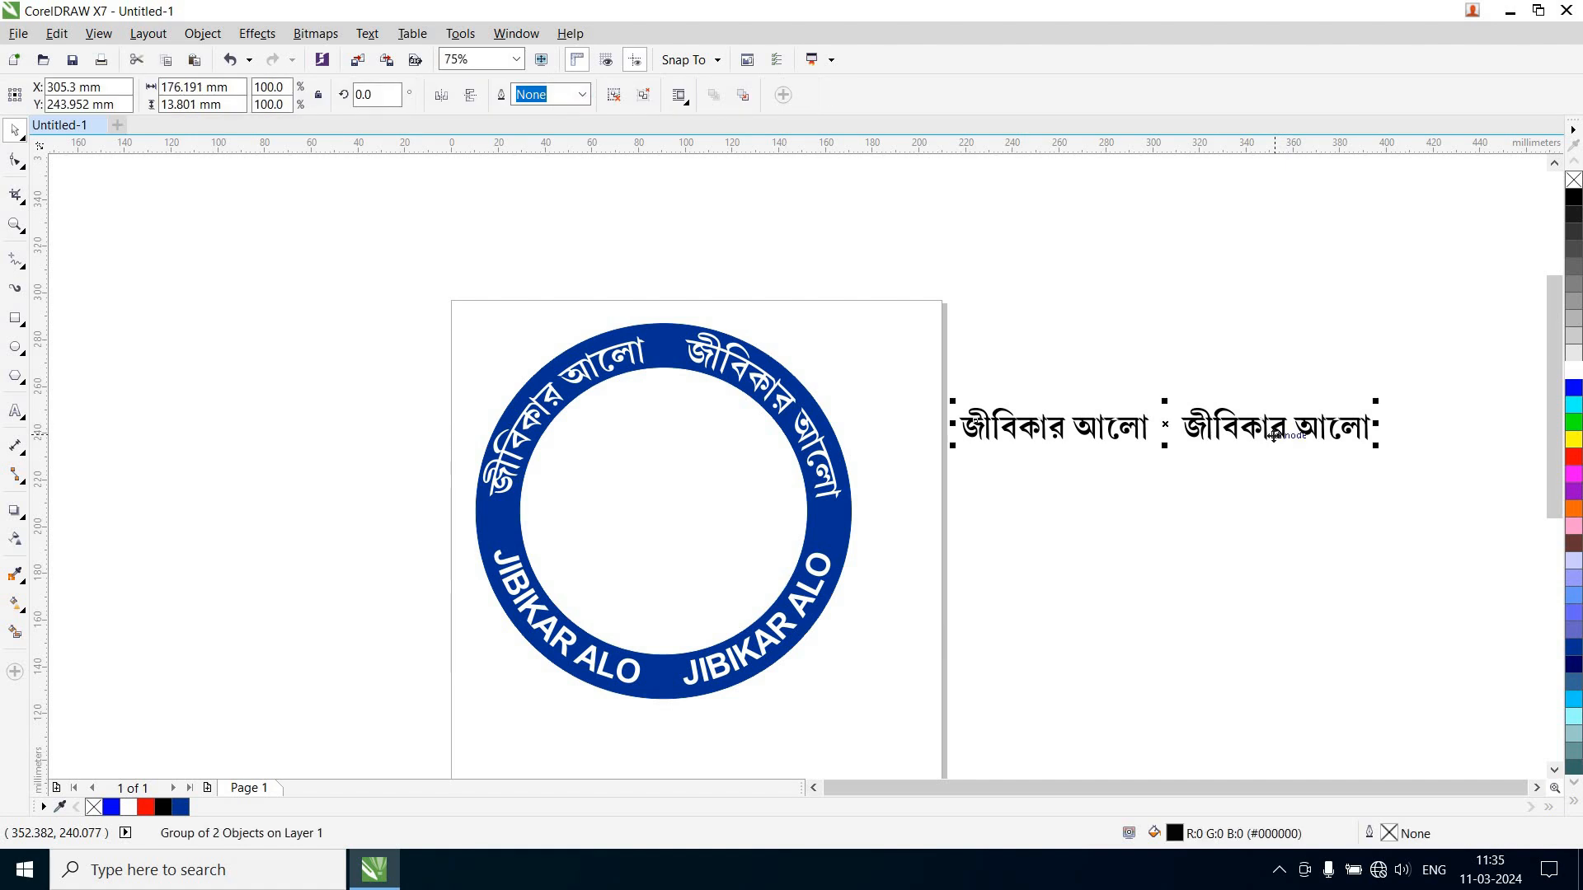
pyautogui.press('Delete')
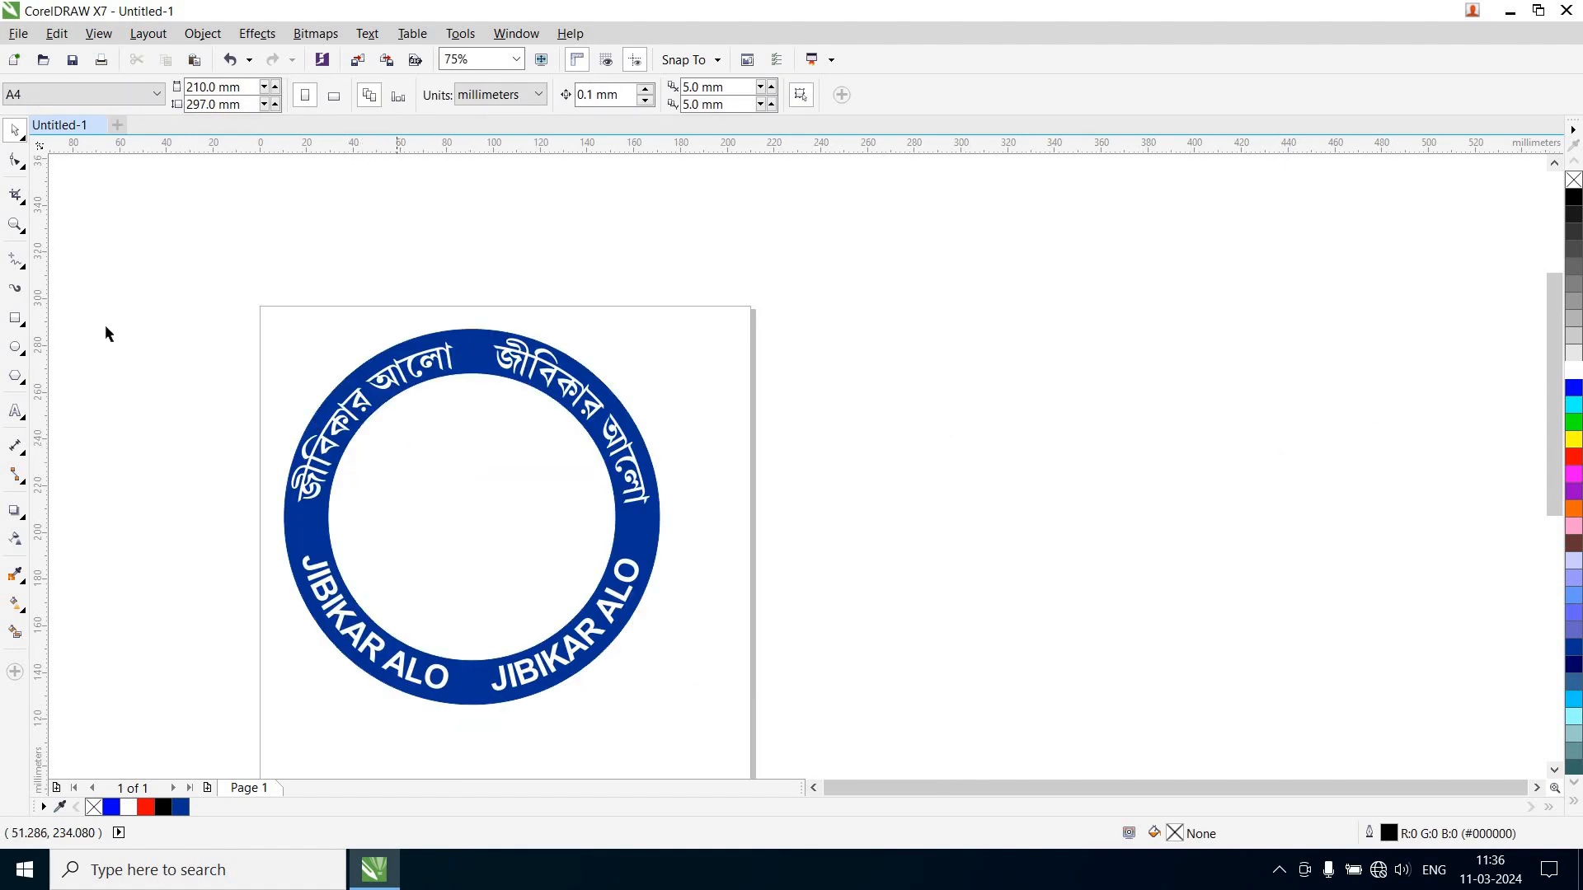
# Import the pngtree black-line light bulb image at about 16 mm and place it in the gap on the ring's right side
pyautogui.click(17, 35)
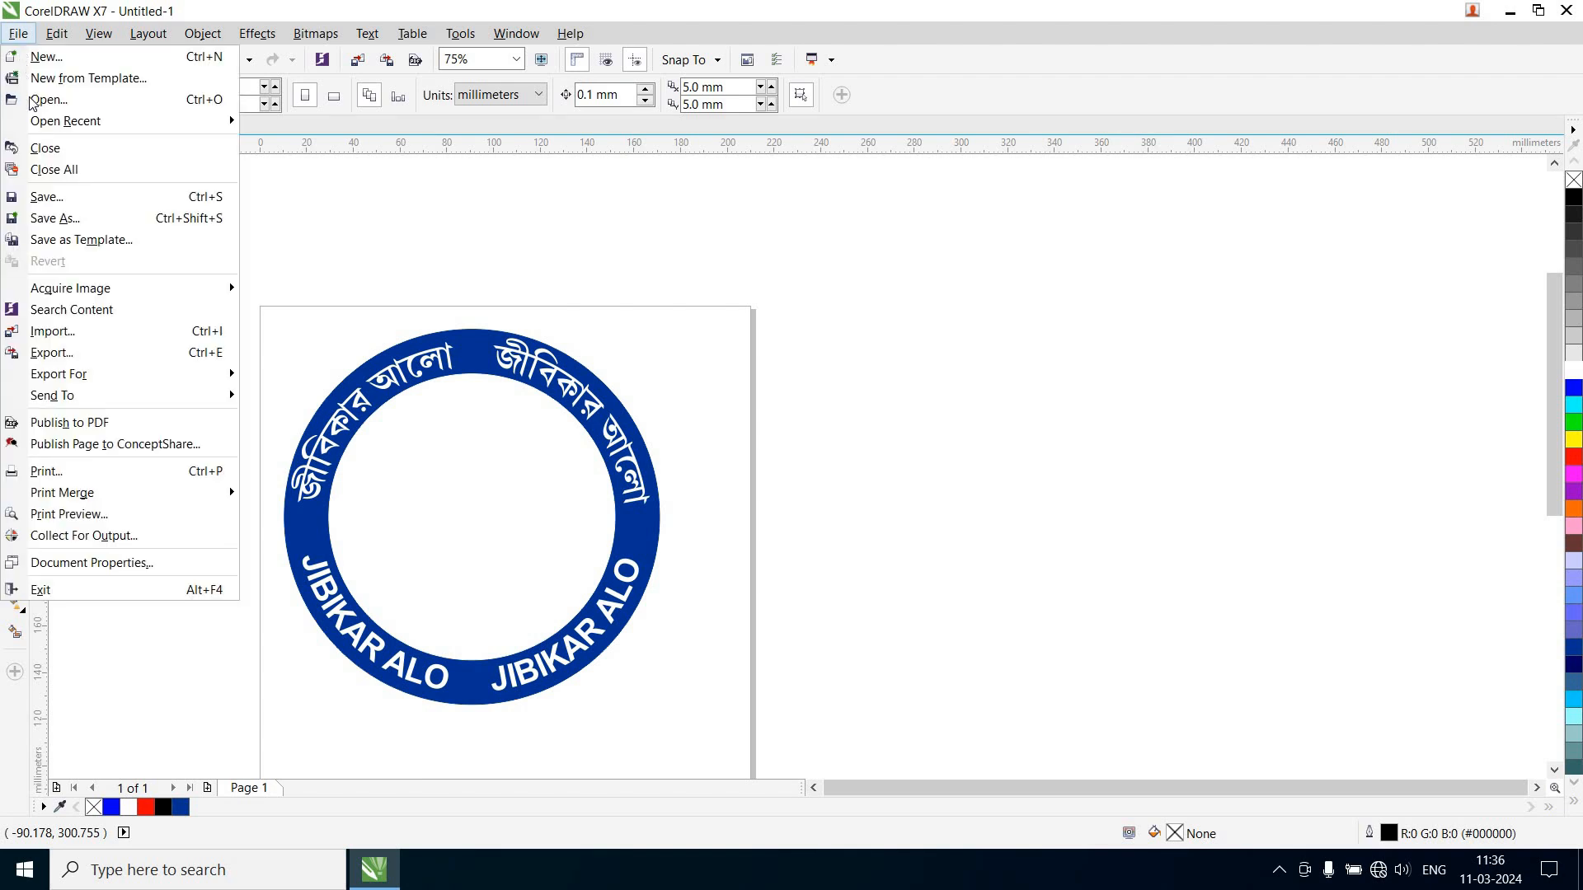
pyautogui.click(55, 342)
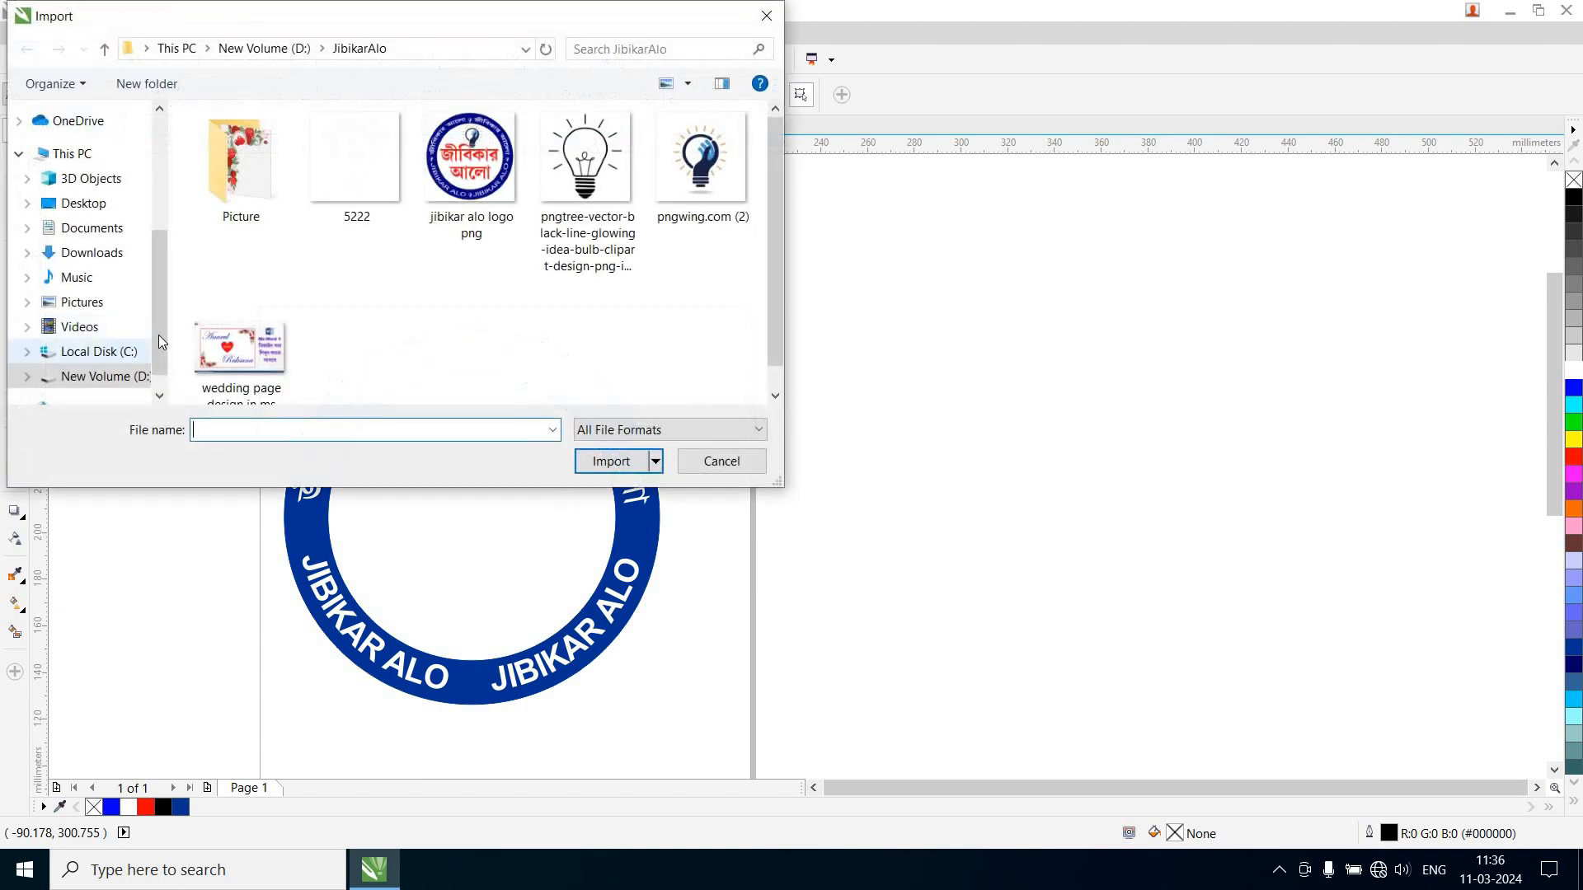
pyautogui.click(587, 169)
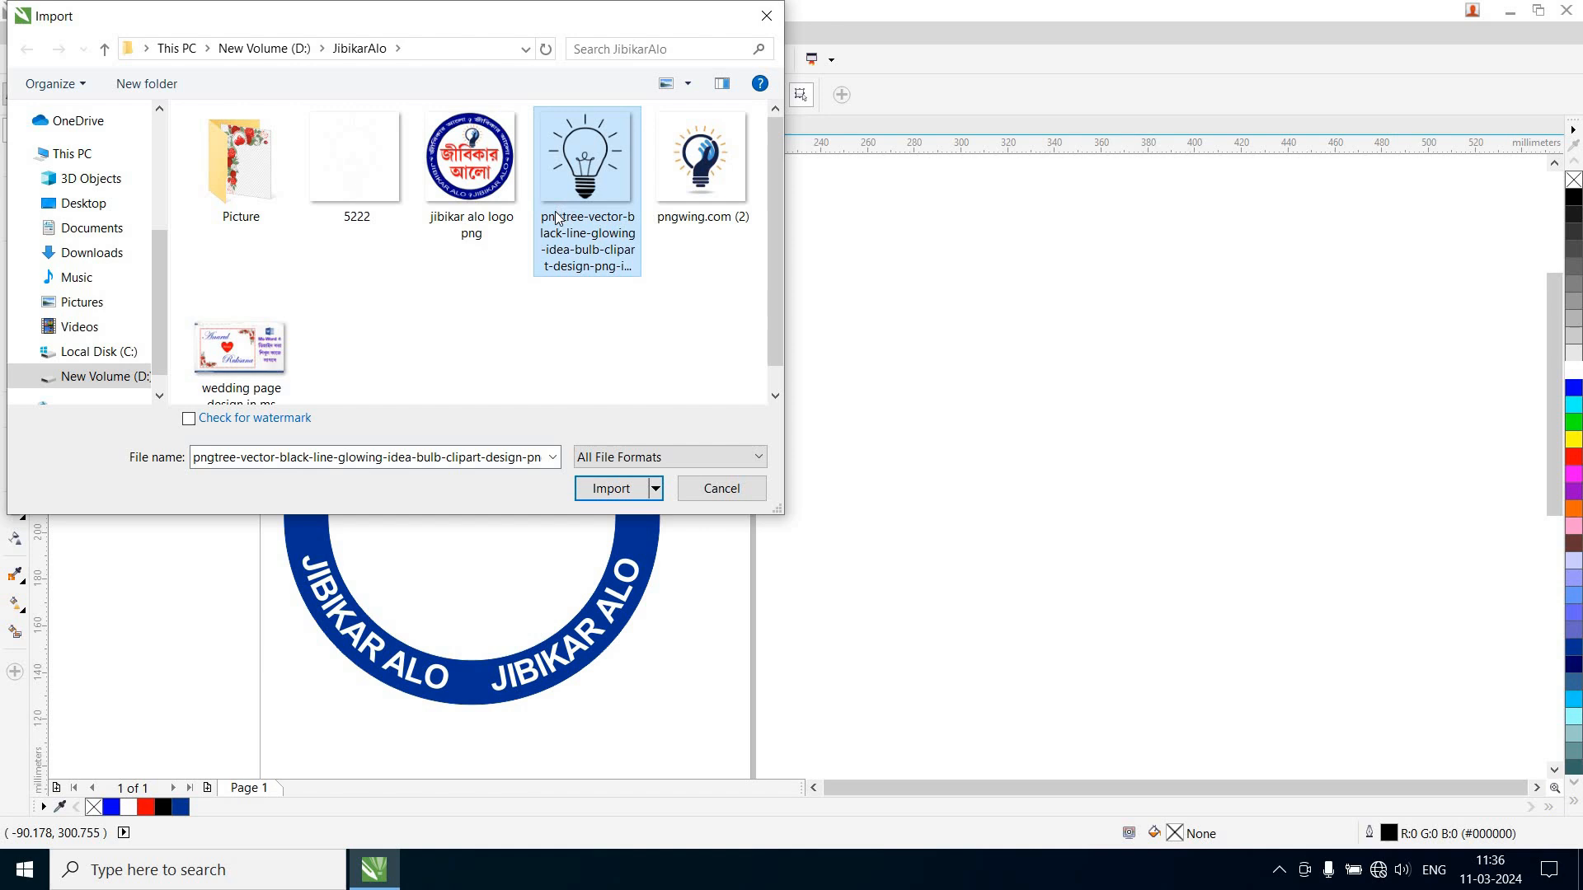
pyautogui.click(610, 490)
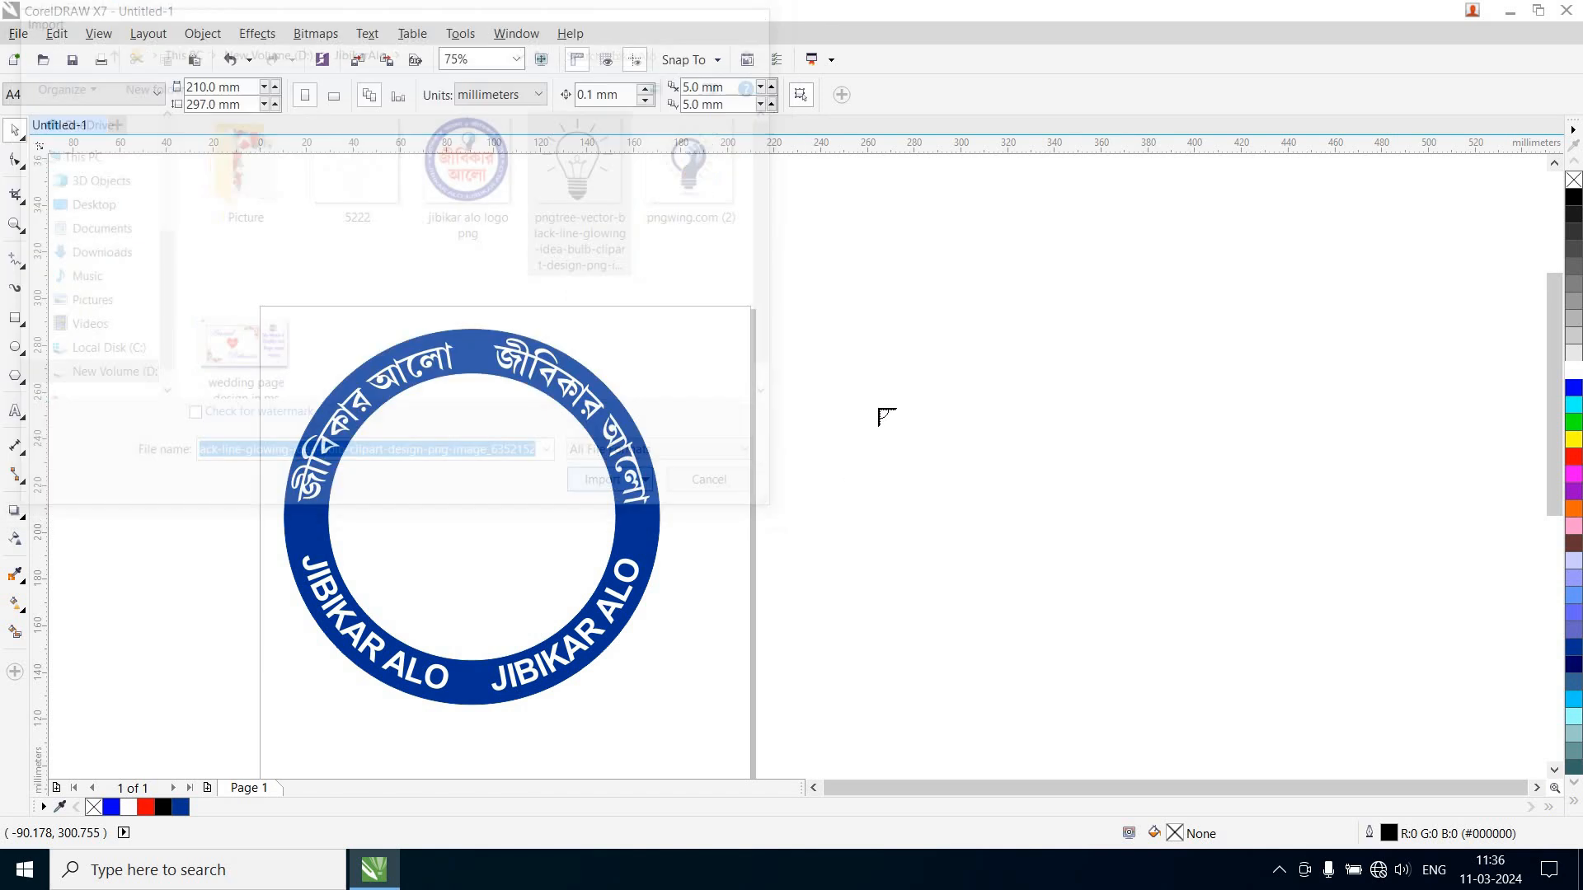
pyautogui.moveTo(929, 467); pyautogui.dragTo(802, 410)
pyautogui.moveTo(637, 487); pyautogui.dragTo(638, 532)
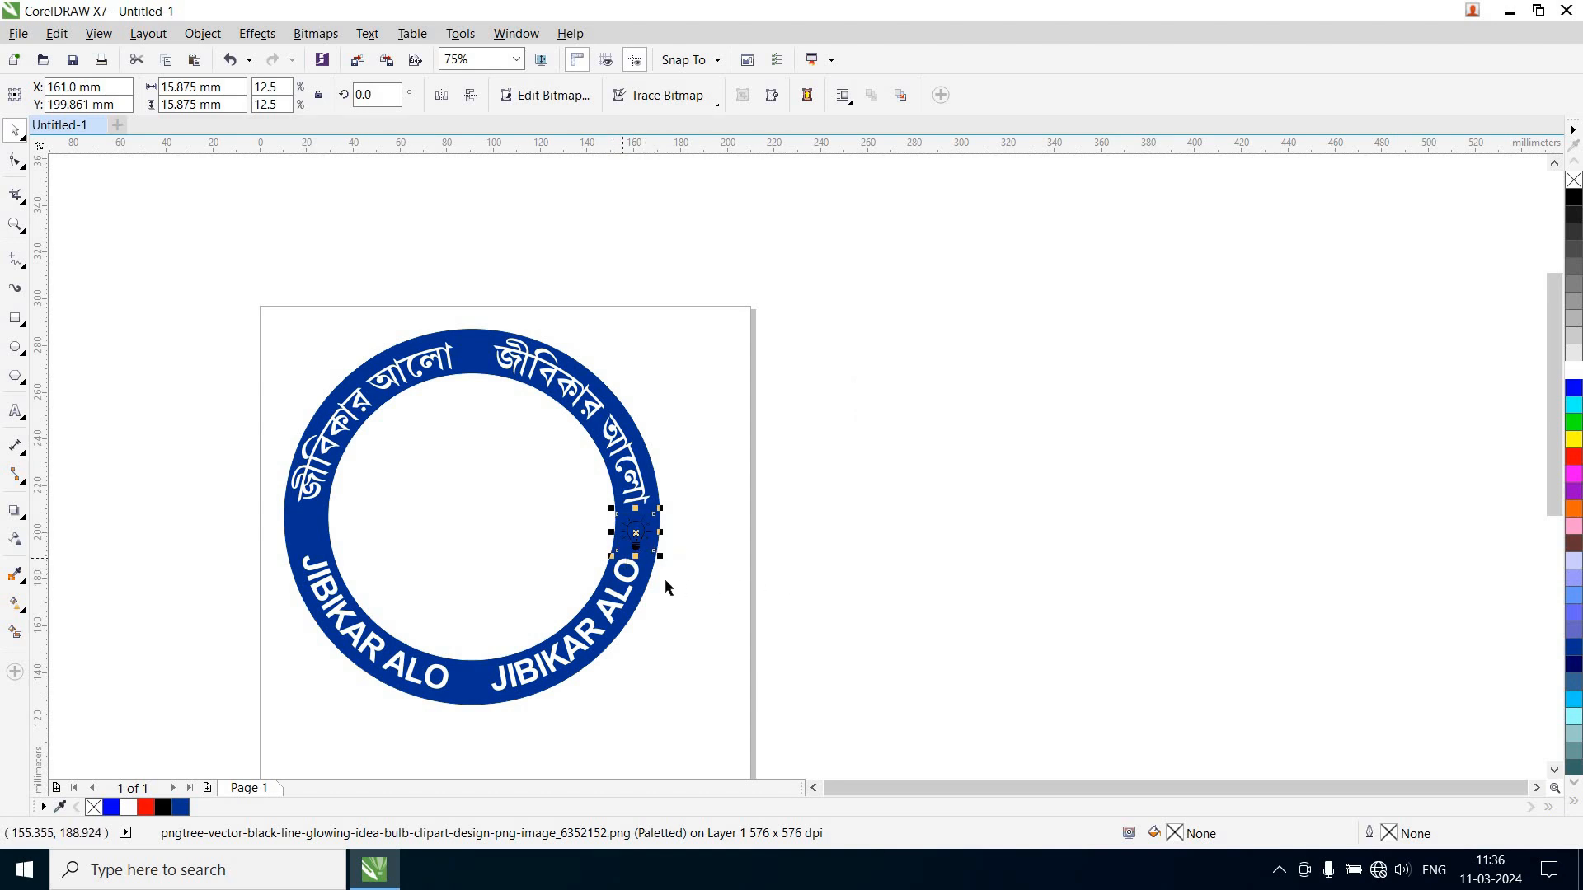
# Convert the light bulb image to a Black and White (1-bit) bitmap at 300 dpi
pyautogui.scroll(3, 664, 579)
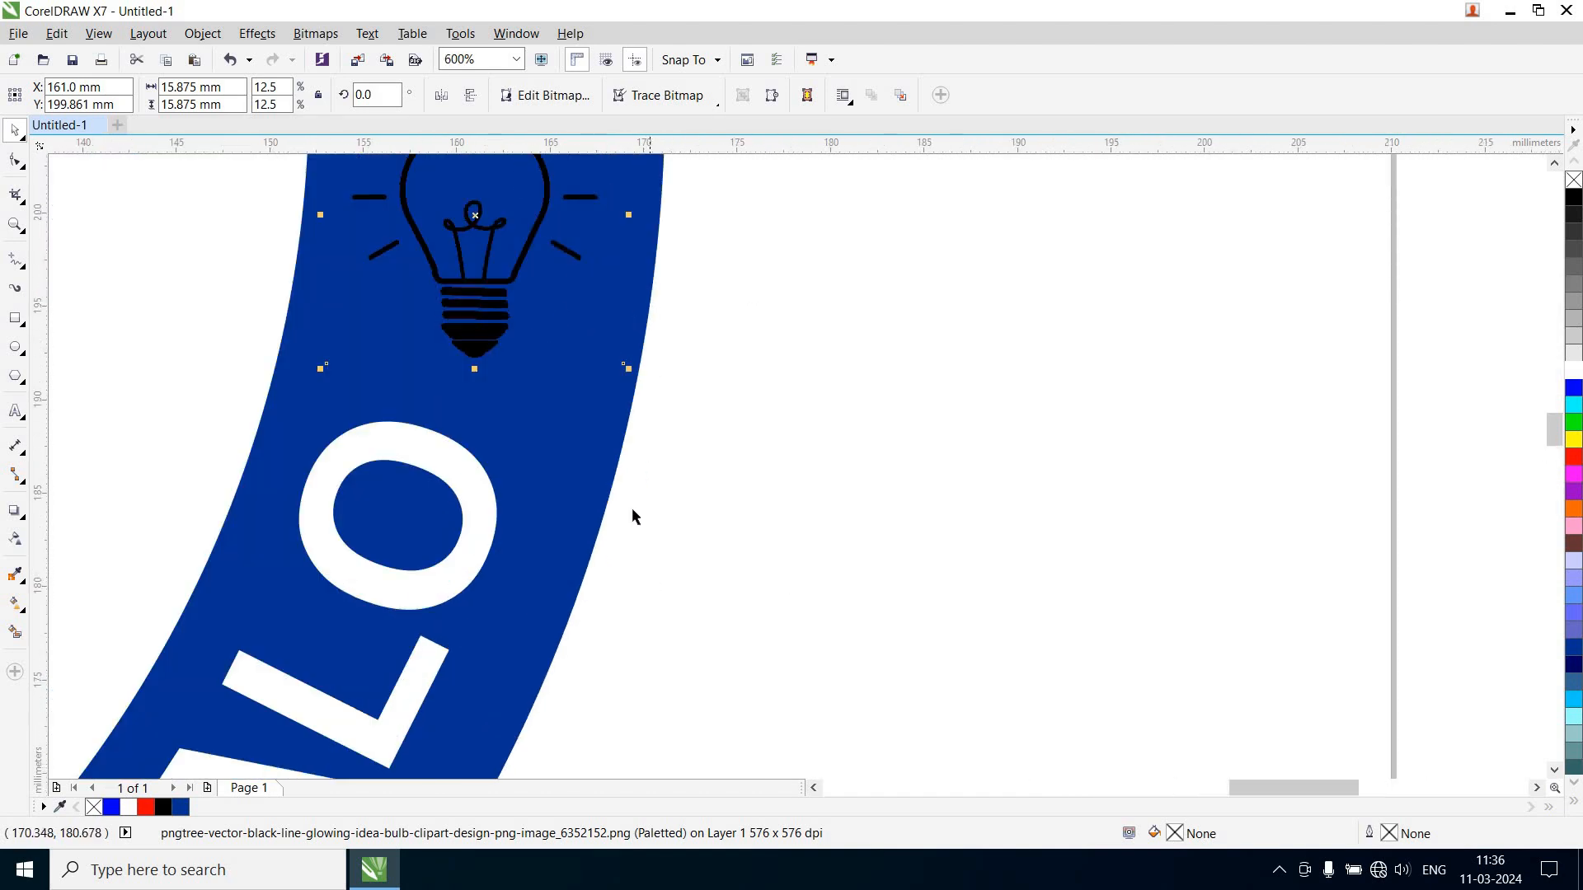
pyautogui.scroll(-1, 633, 517)
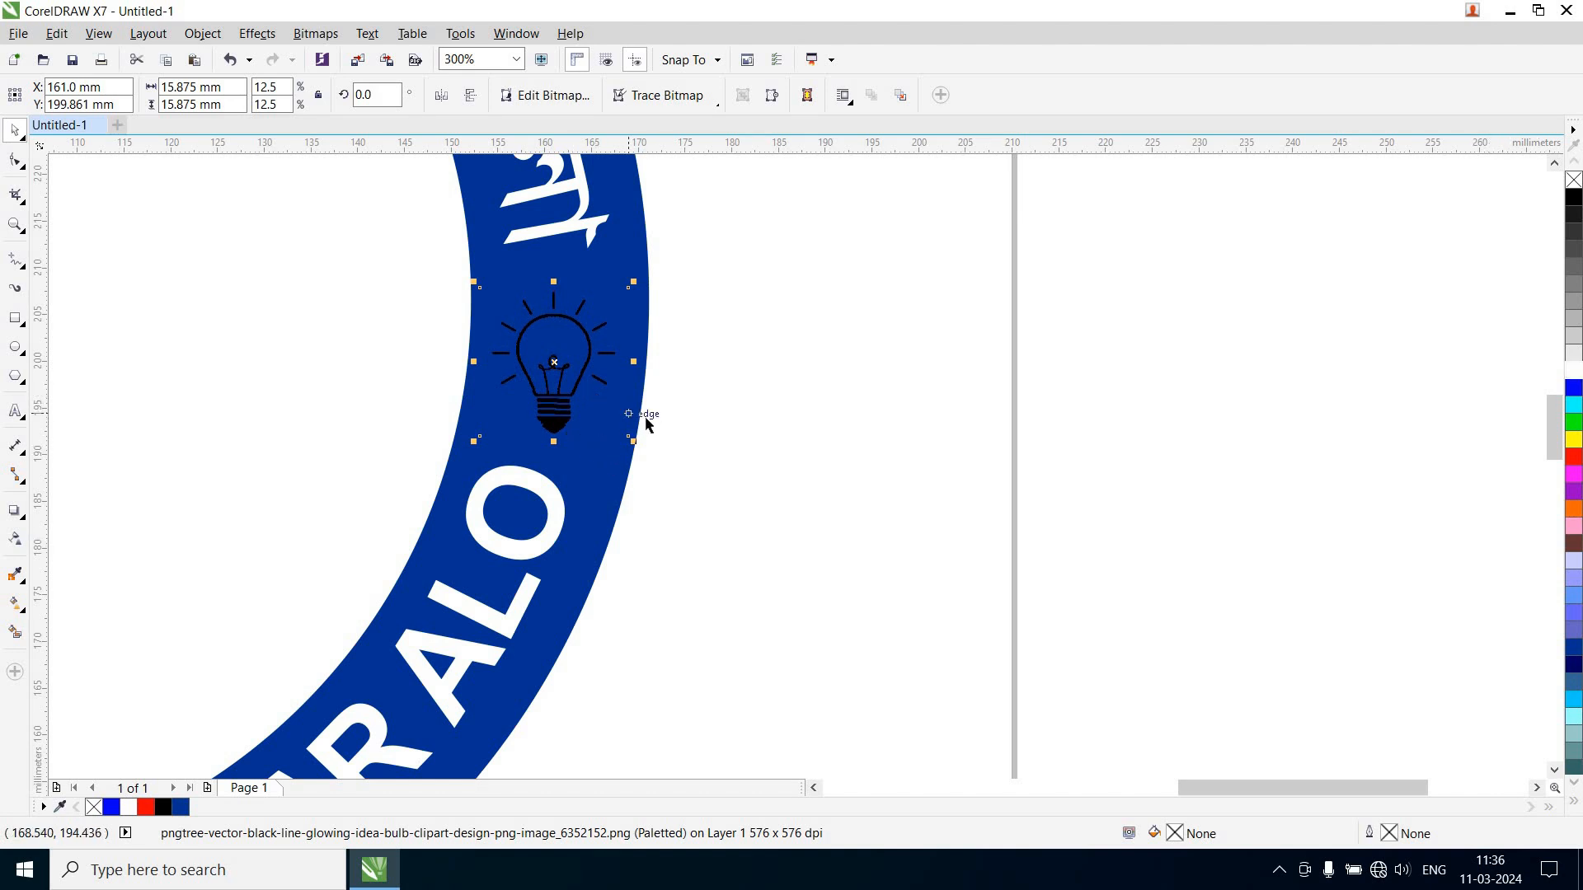
pyautogui.click(333, 39)
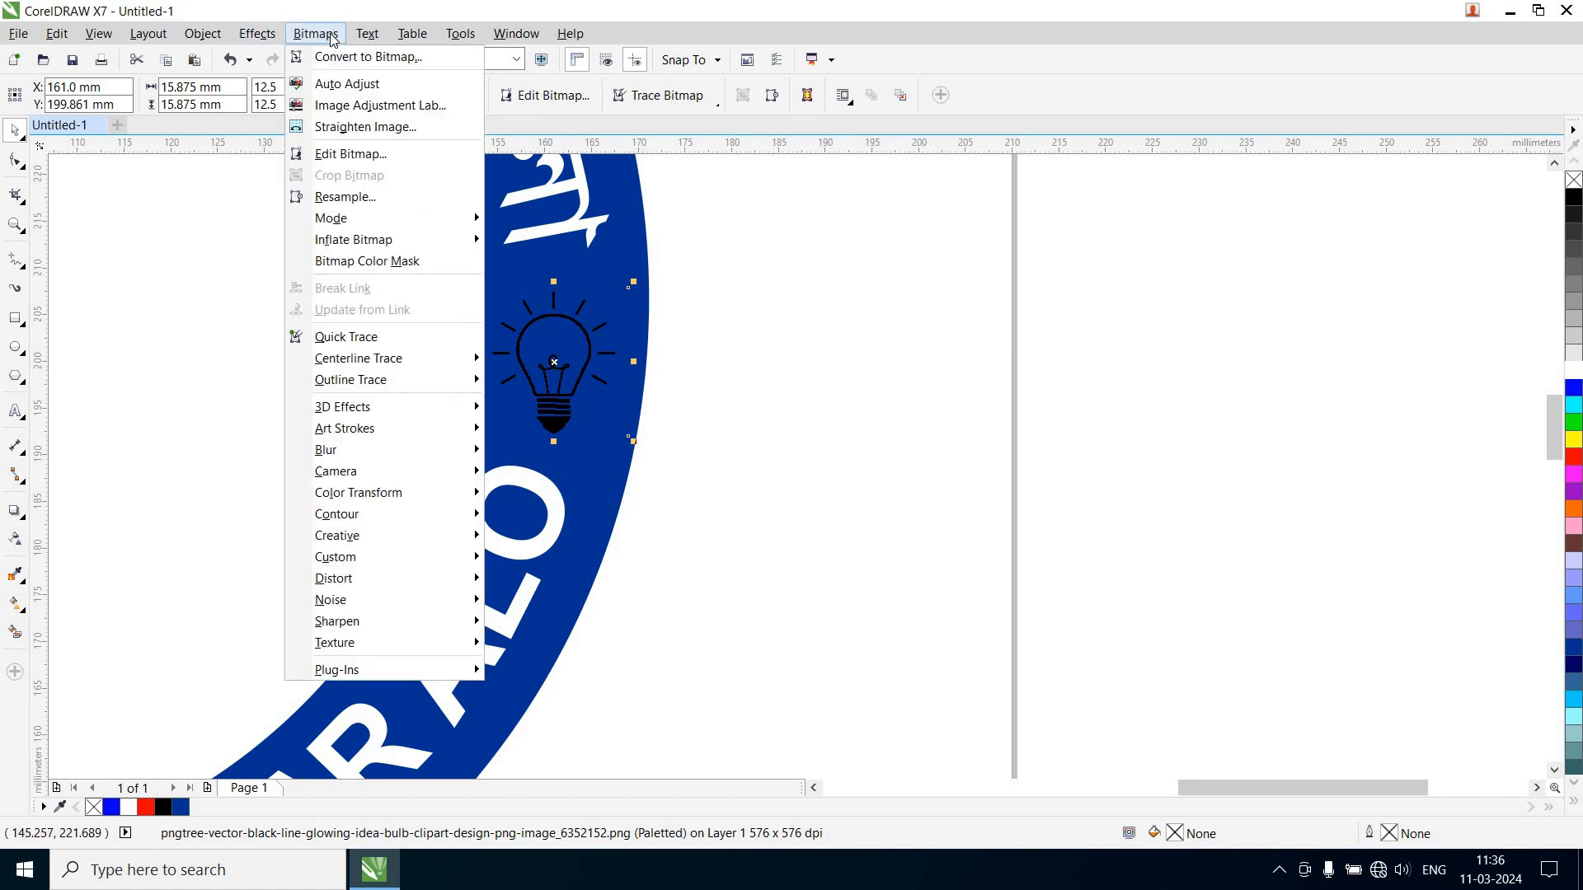
pyautogui.click(381, 57)
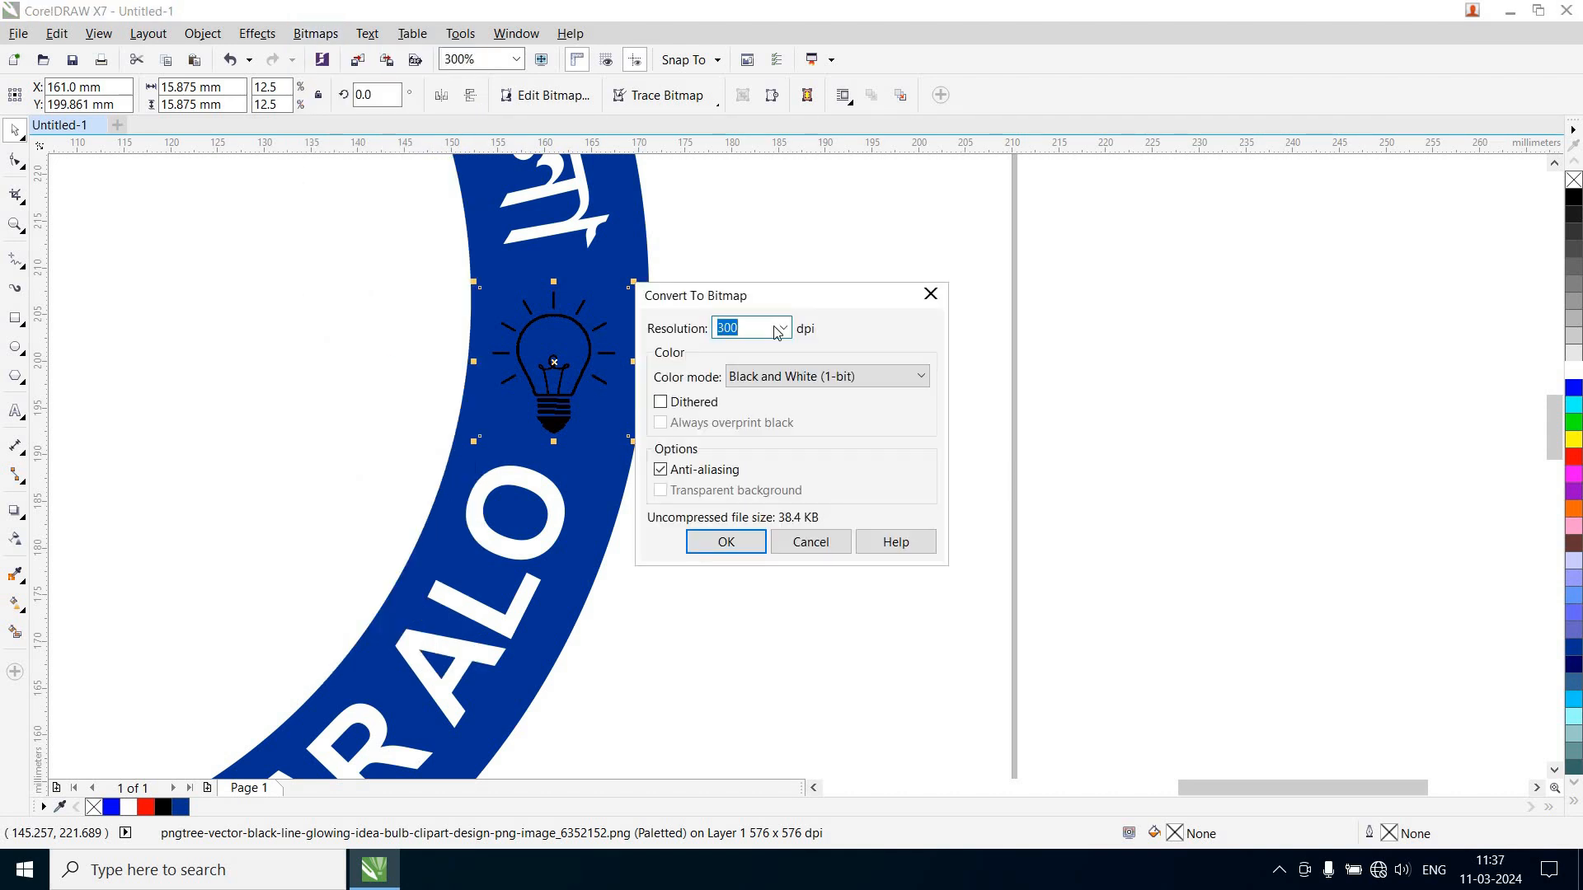
pyautogui.click(769, 381)
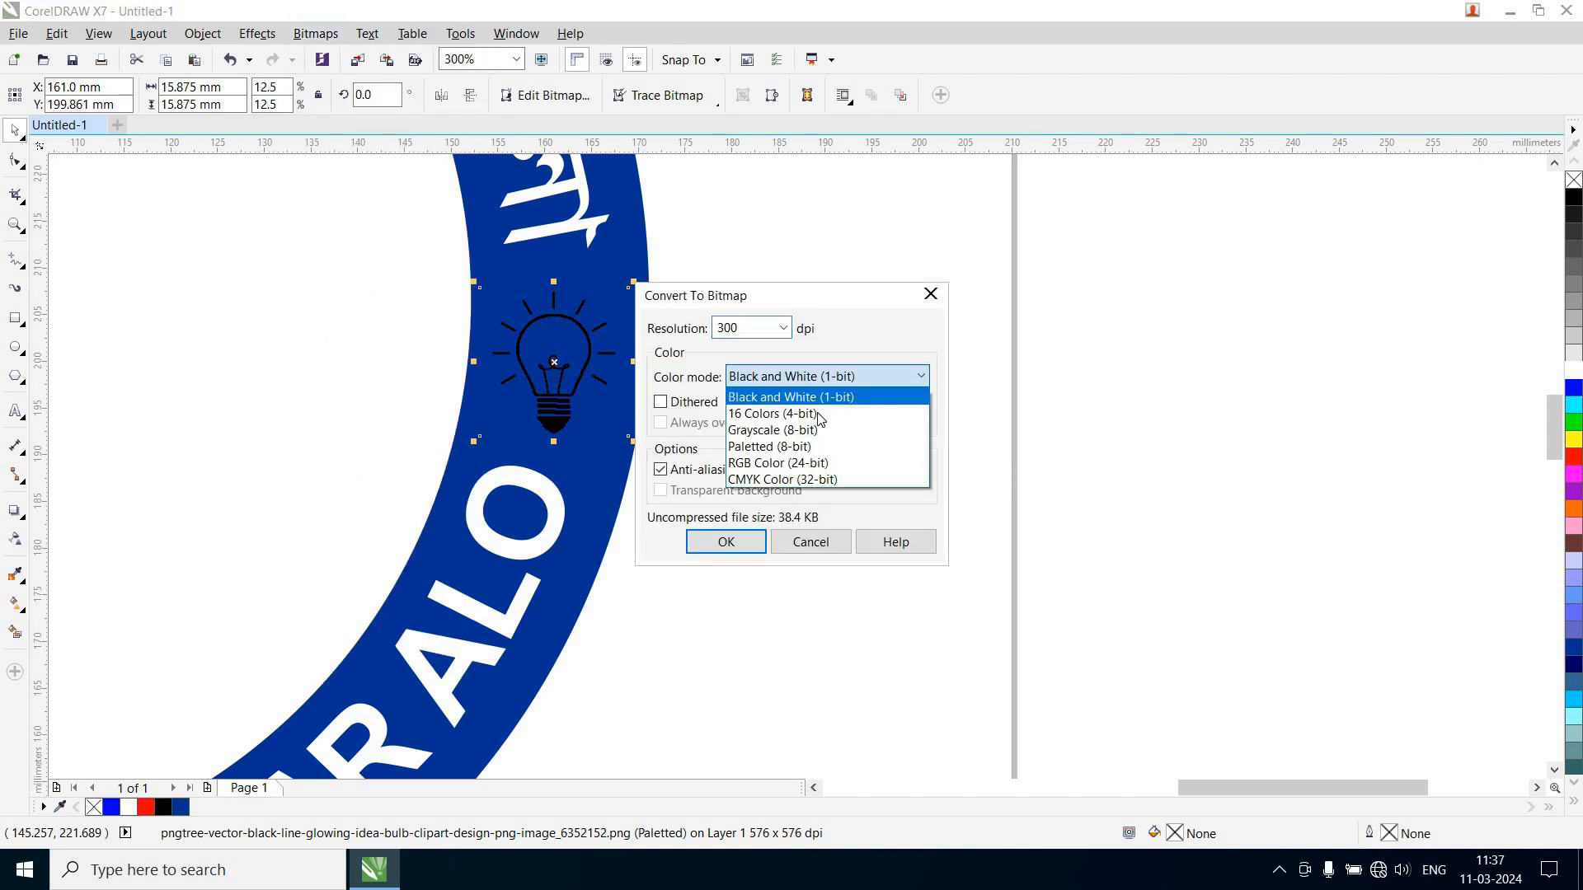
pyautogui.click(780, 382)
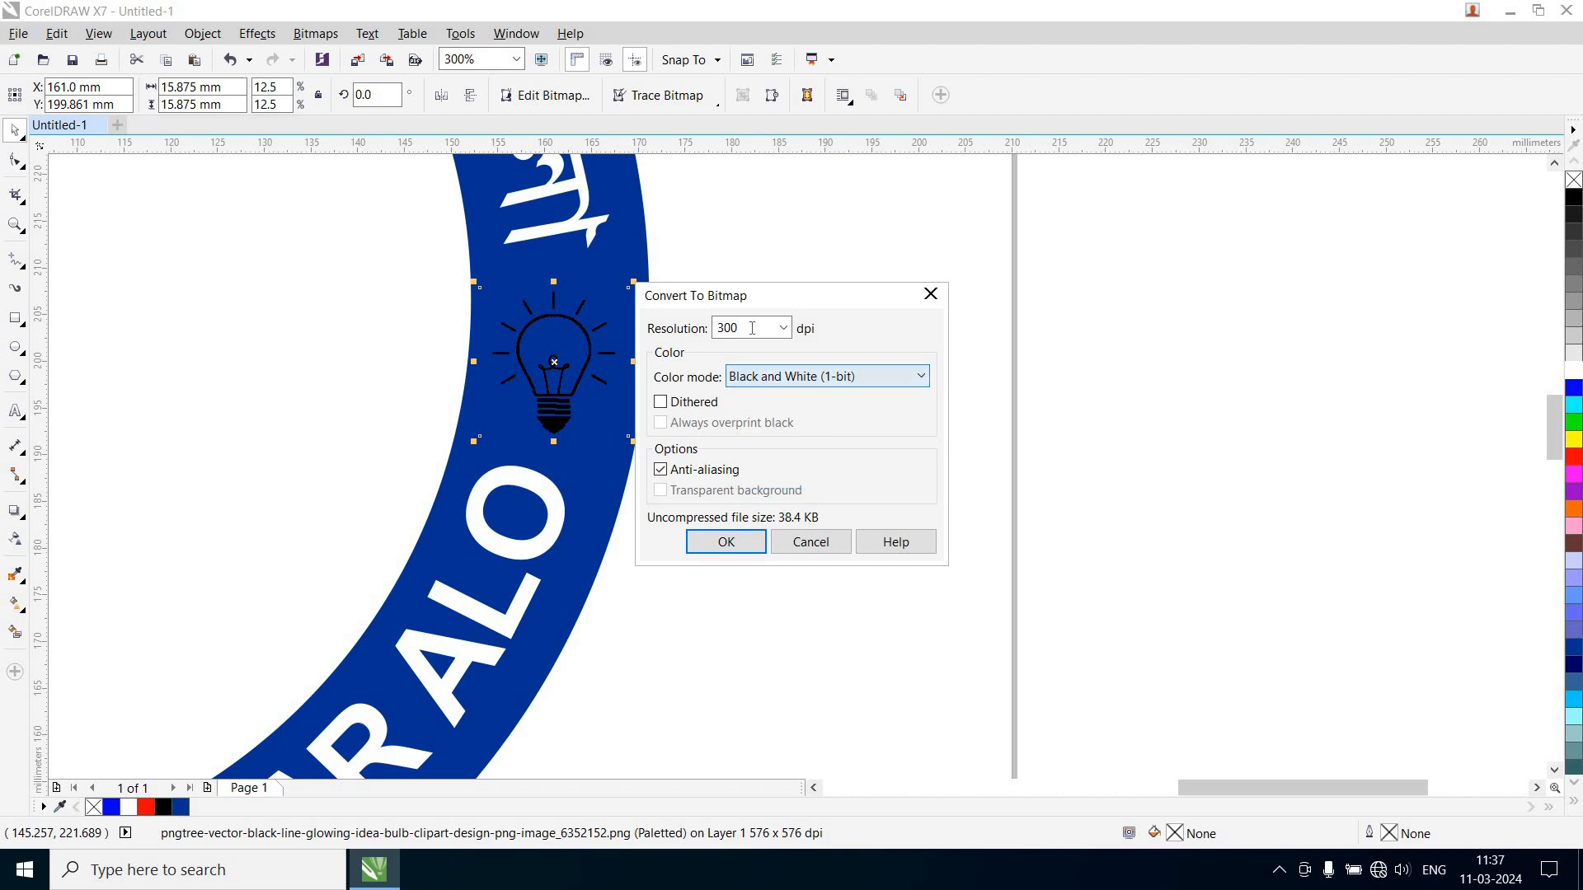
pyautogui.click(726, 543)
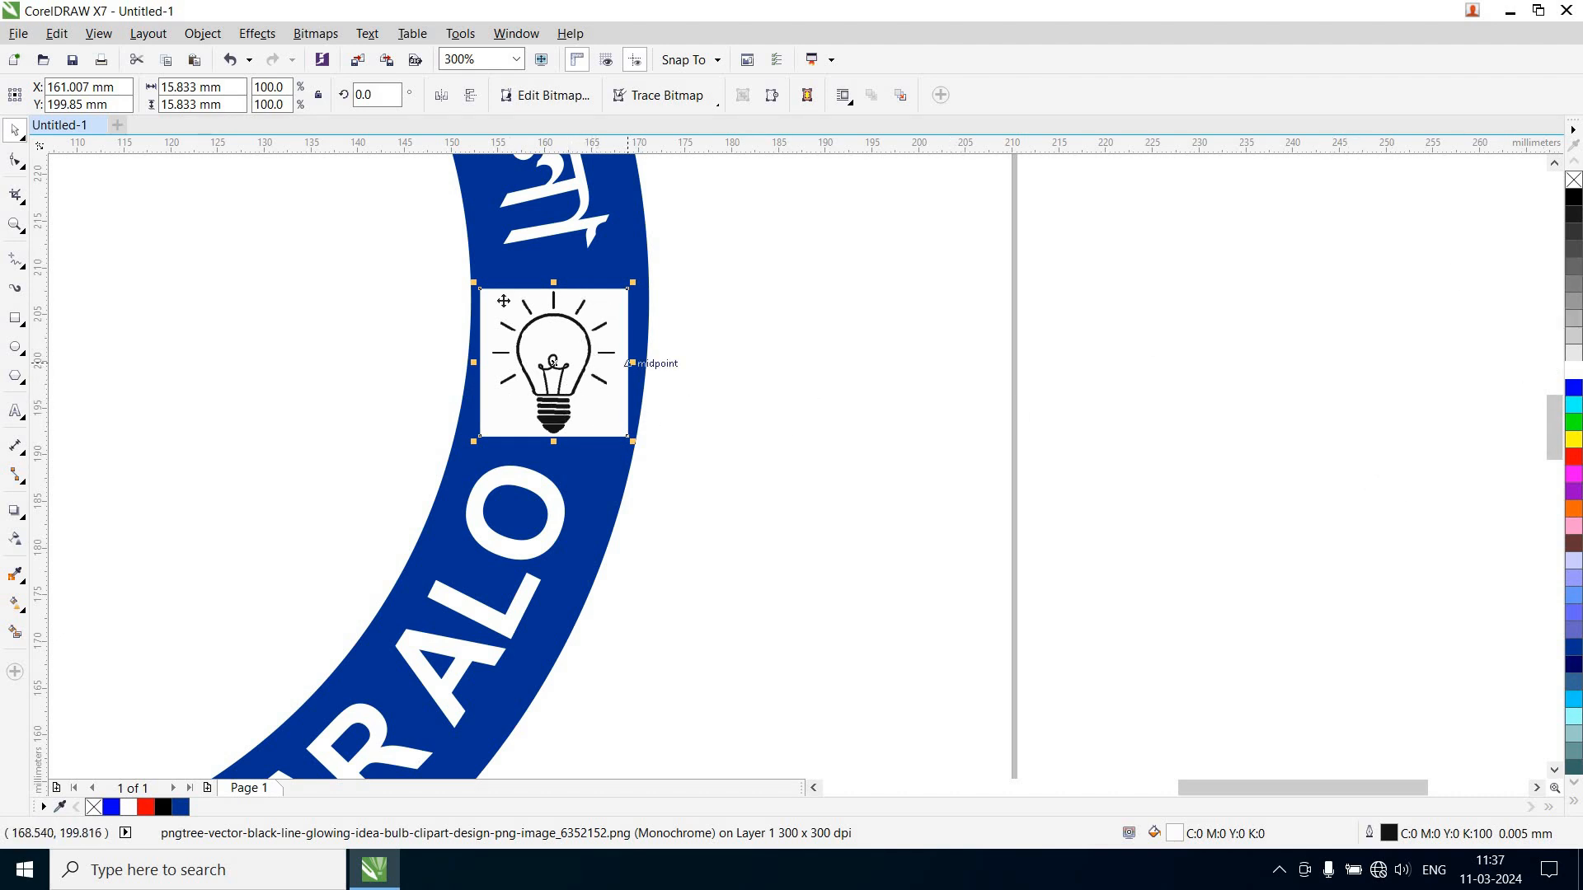
# Remove the bulb bitmap's background fill, colour its lines white and nudge it slightly upward between the Bengali and English lettering
pyautogui.click(1575, 181)
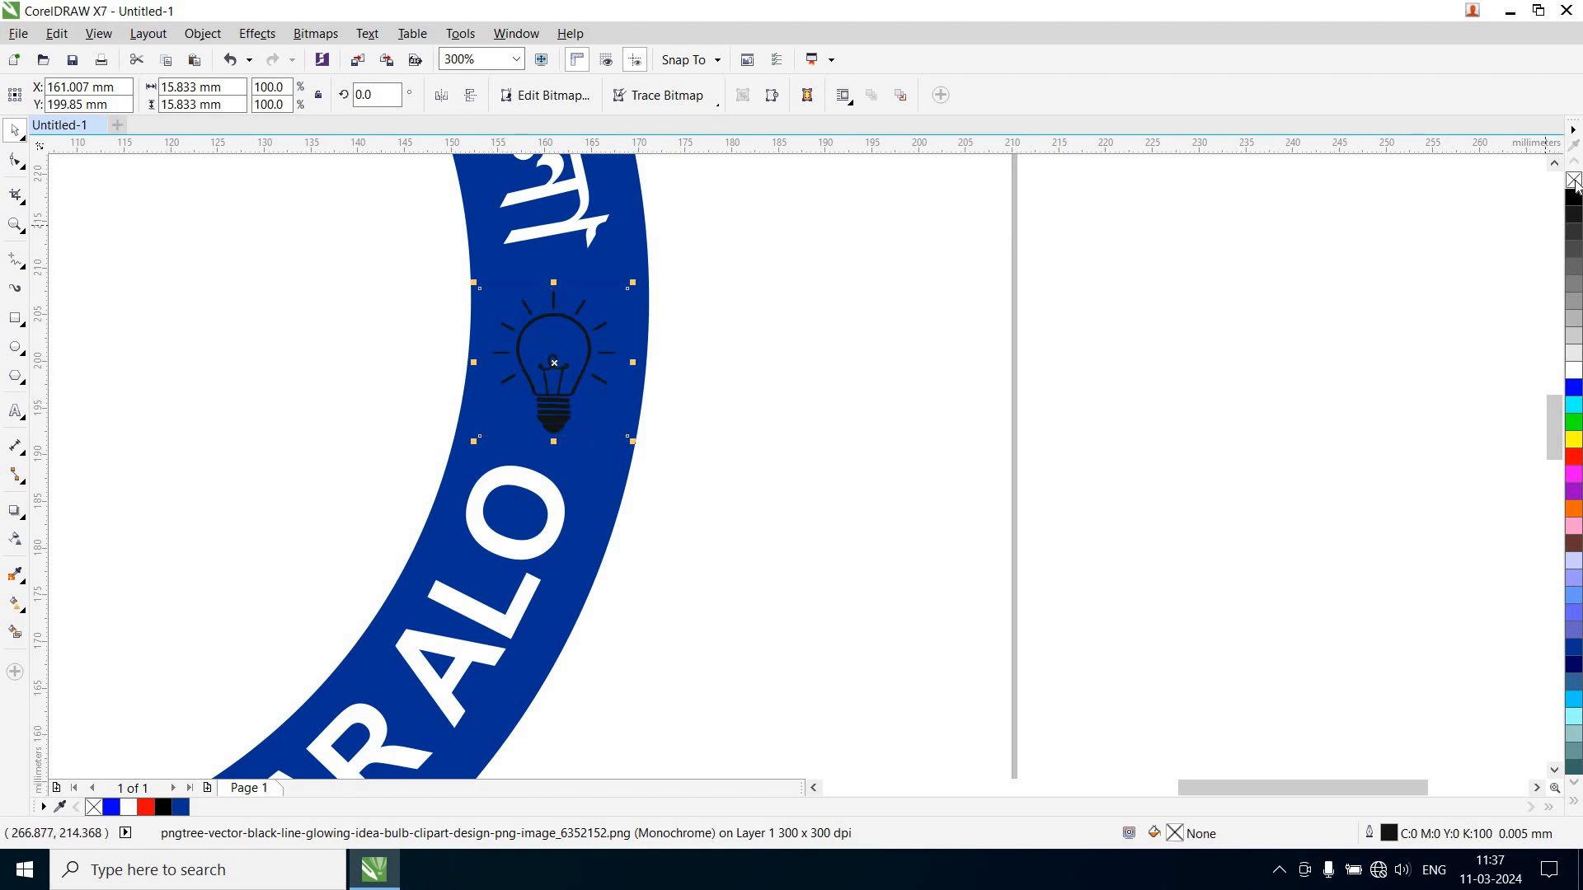
pyautogui.rightClick(1575, 372)
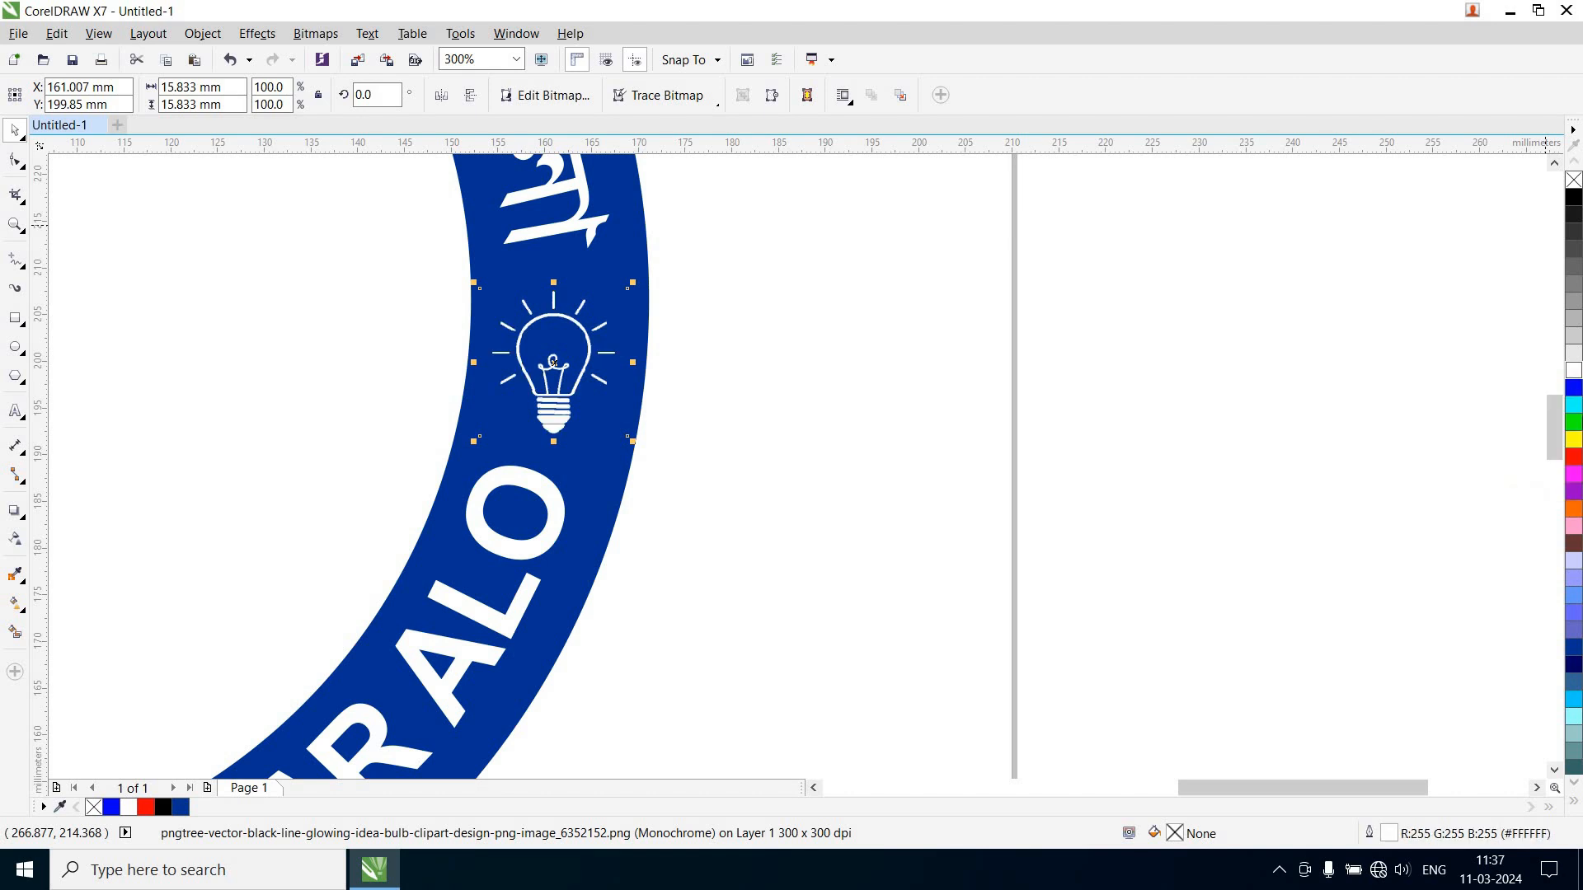
pyautogui.moveTo(1265, 789); pyautogui.dragTo(1199, 788)
pyautogui.scroll(-2, 837, 582)
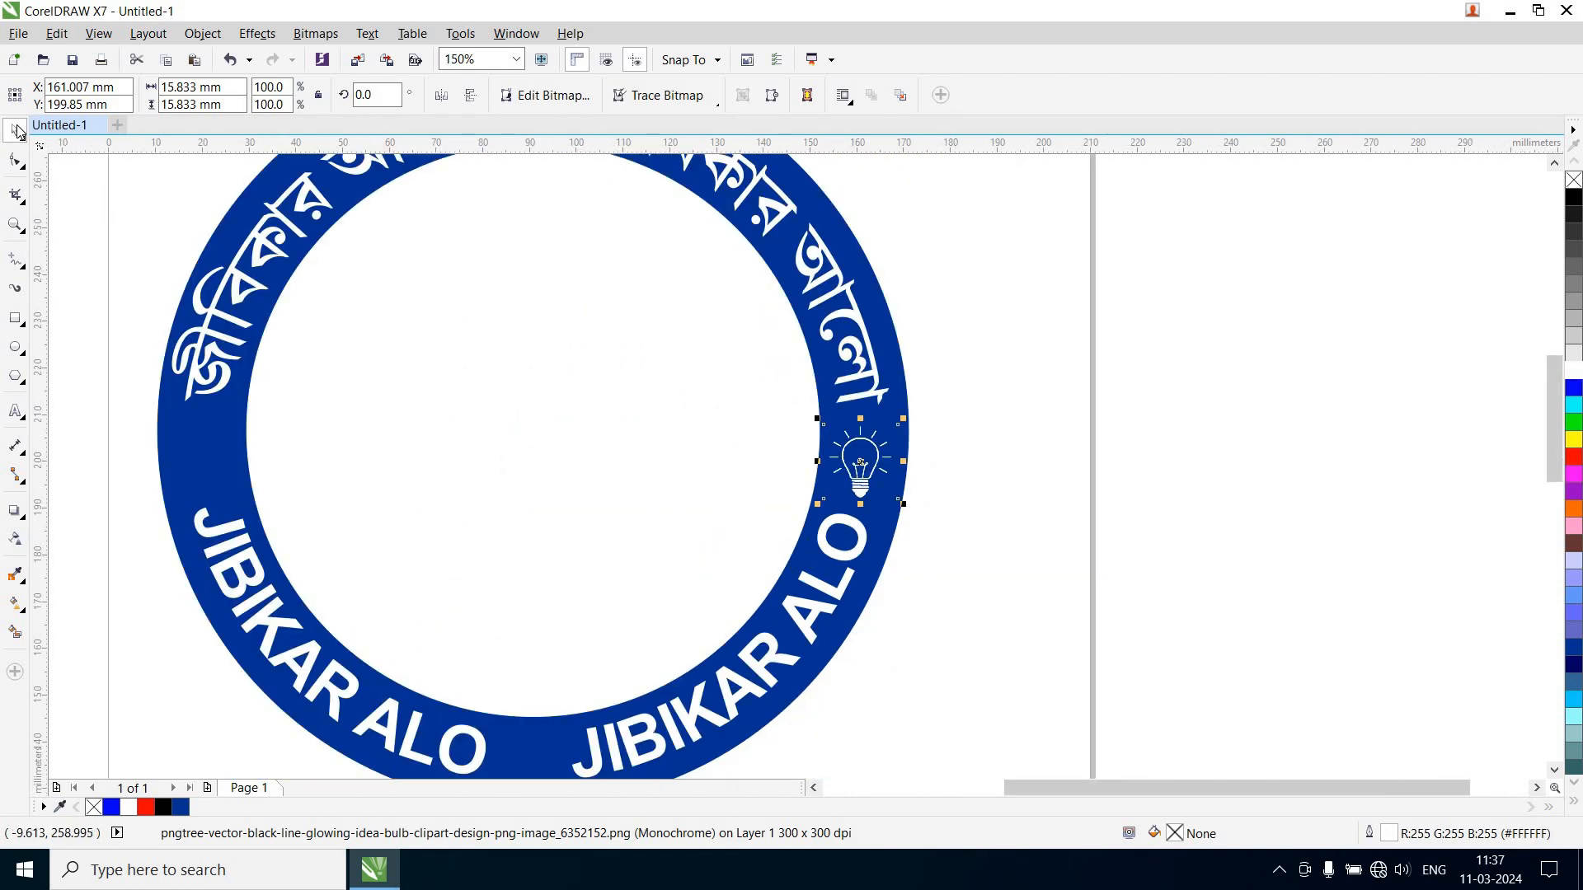
pyautogui.click(992, 459)
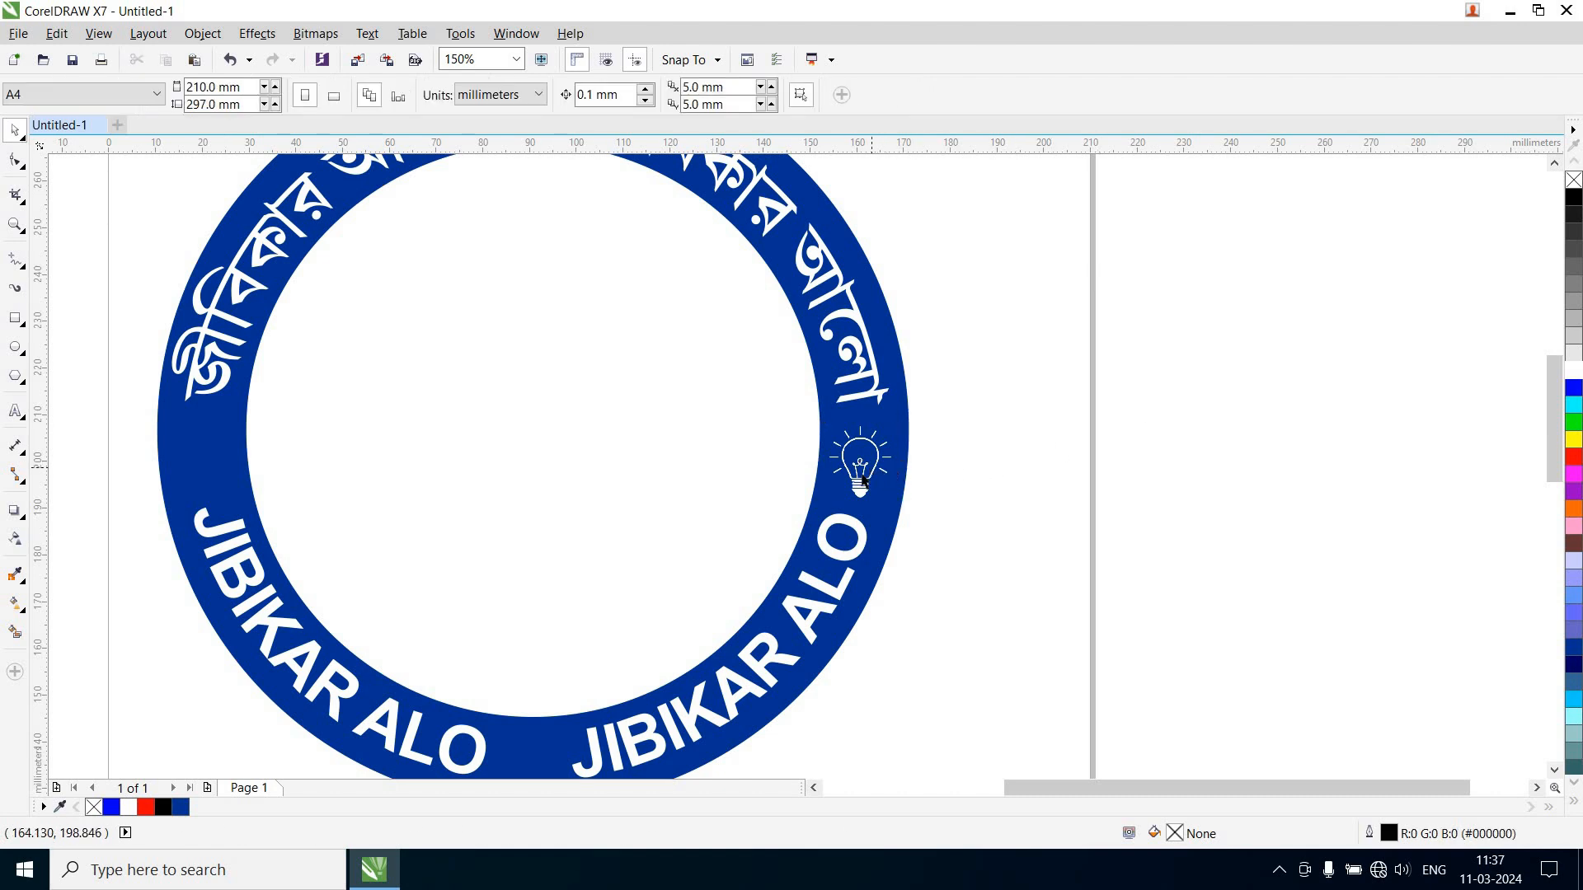
pyautogui.click(860, 478)
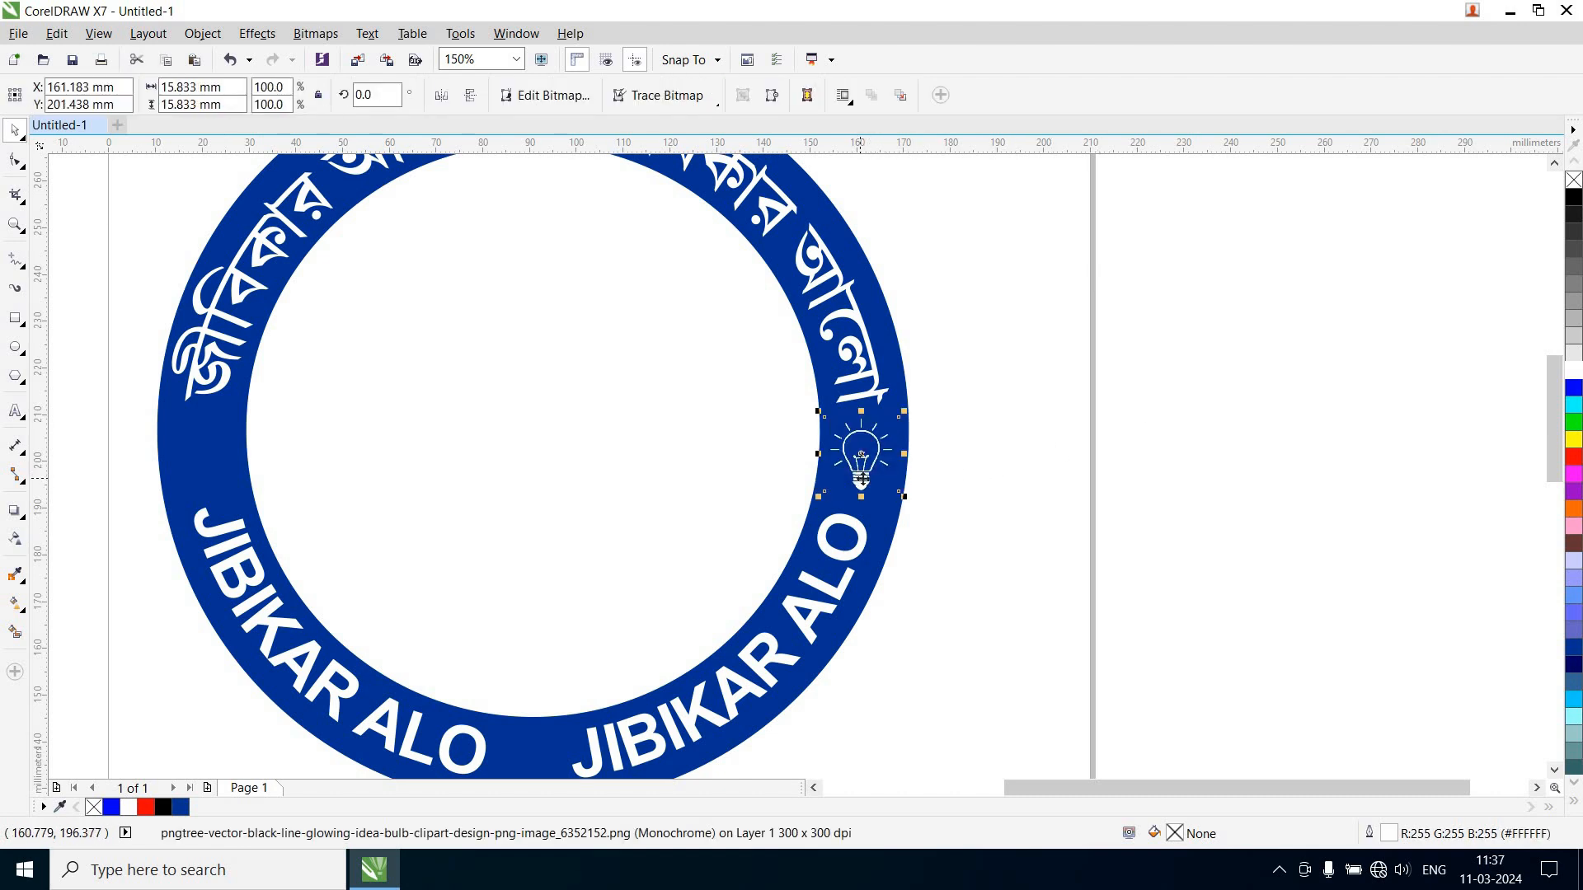
pyautogui.moveTo(862, 479); pyautogui.dragTo(862, 475)
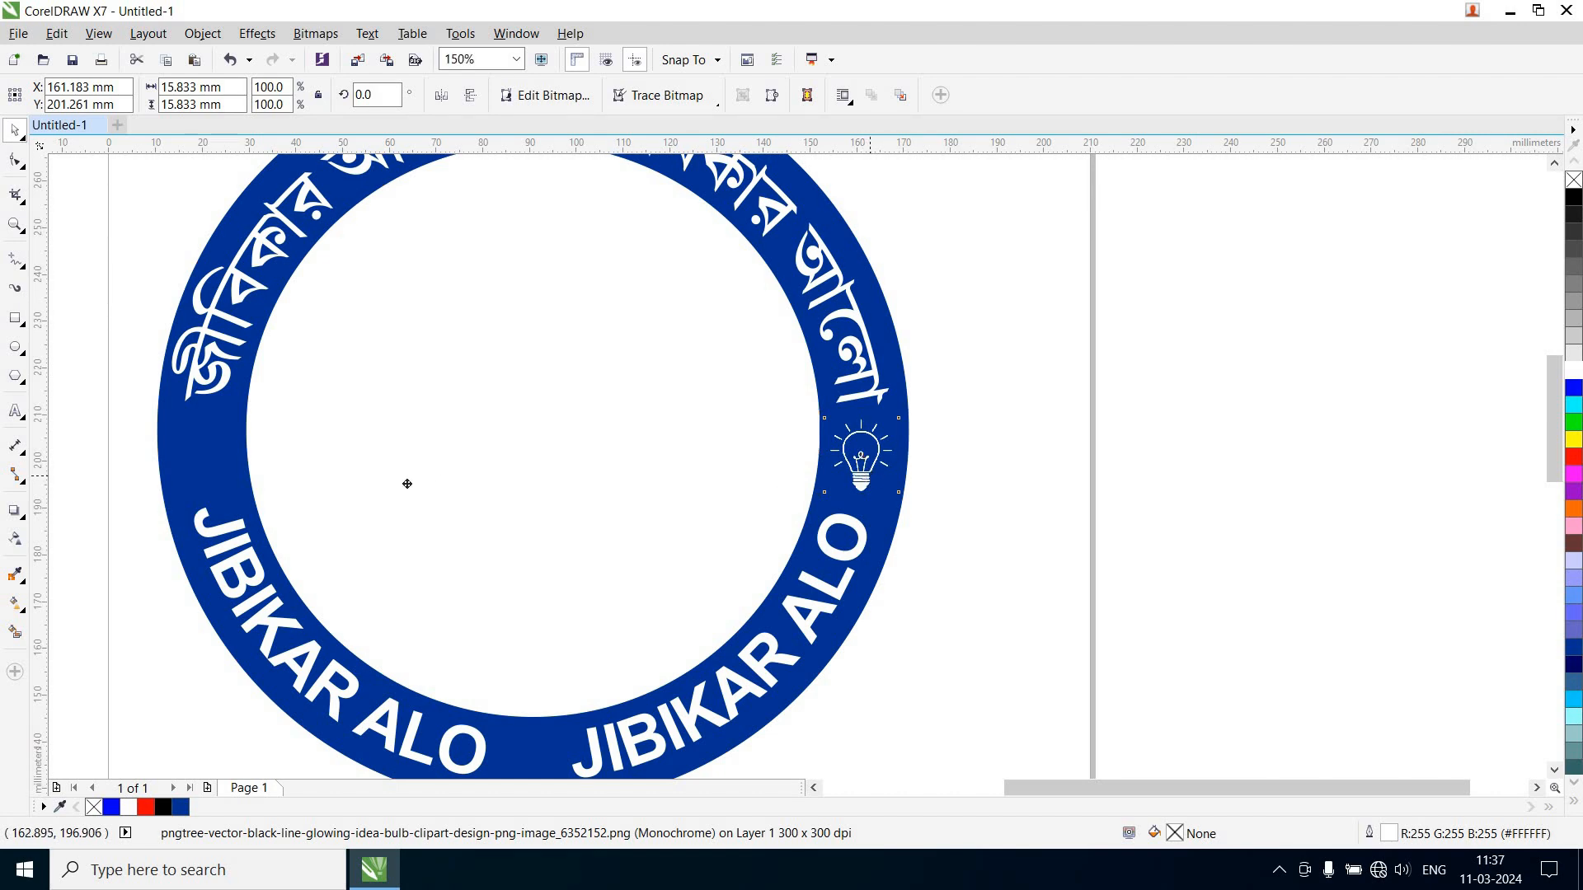
# Place copies of the white light bulb in the ring's left, bottom and top gaps between the lettering
pyautogui.moveTo(407, 484); pyautogui.dragTo(217, 466)
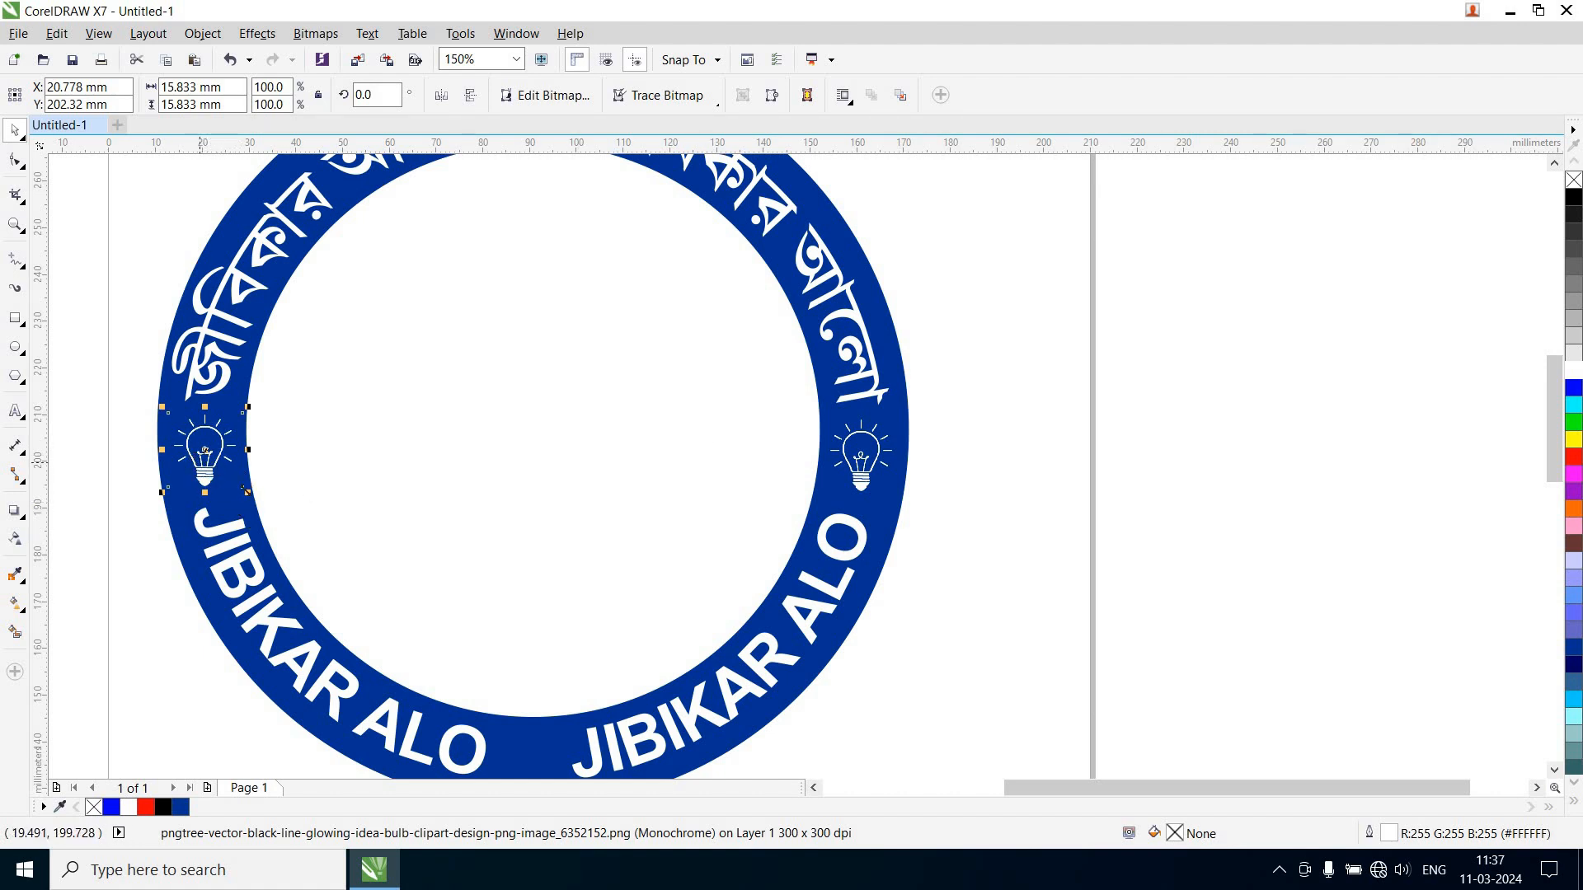
pyautogui.moveTo(209, 471); pyautogui.dragTo(548, 709)
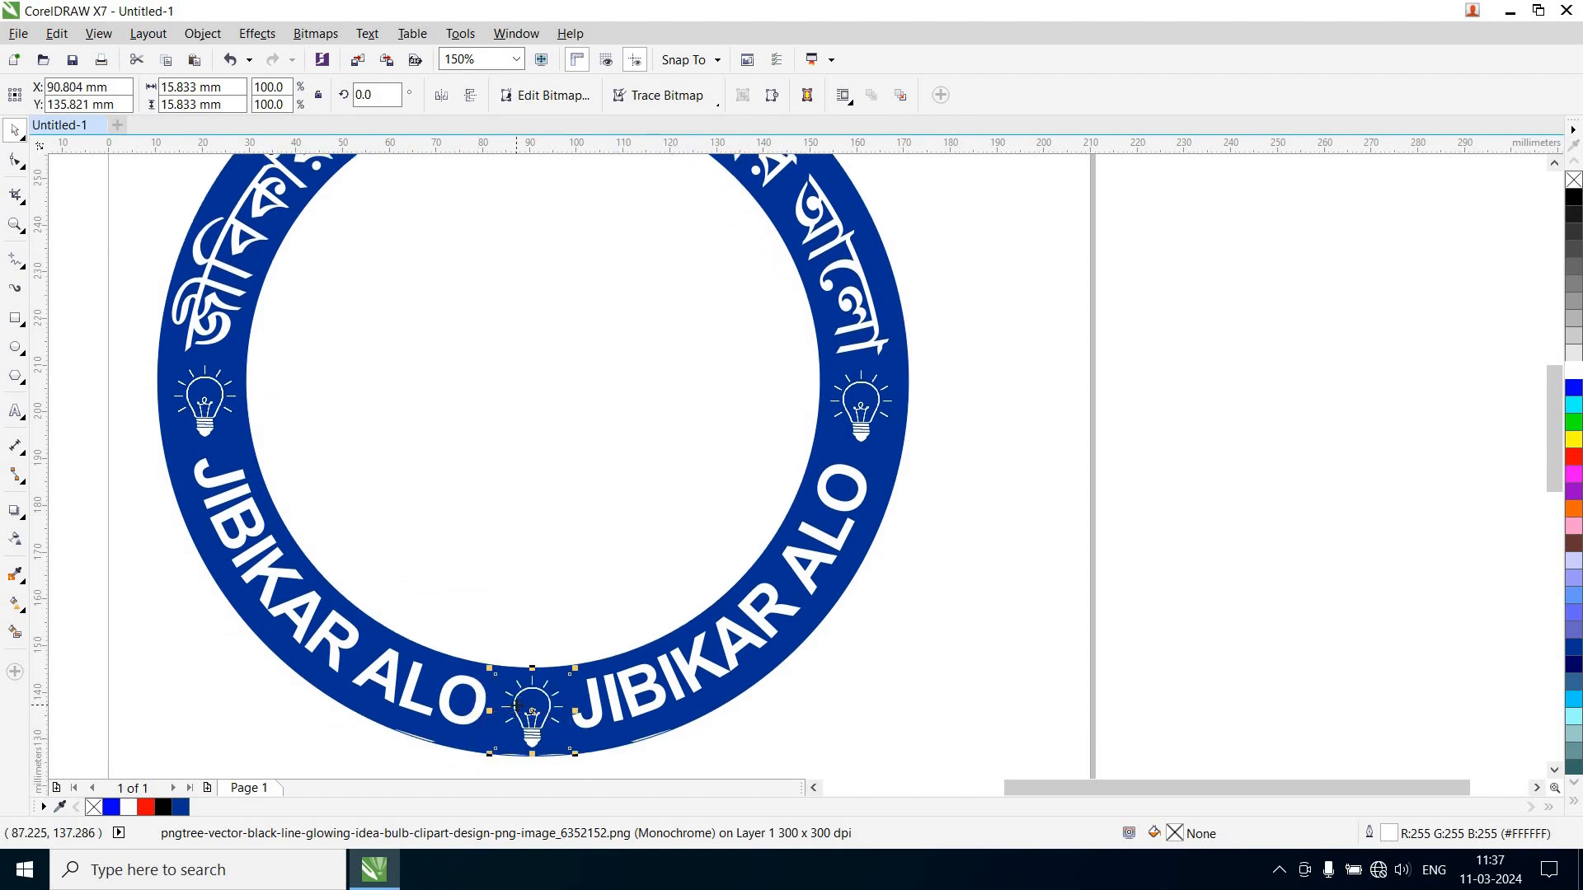
pyautogui.moveTo(534, 733); pyautogui.dragTo(541, 338)
pyautogui.scroll(3, 540, 330)
pyautogui.scroll(-3, 548, 287)
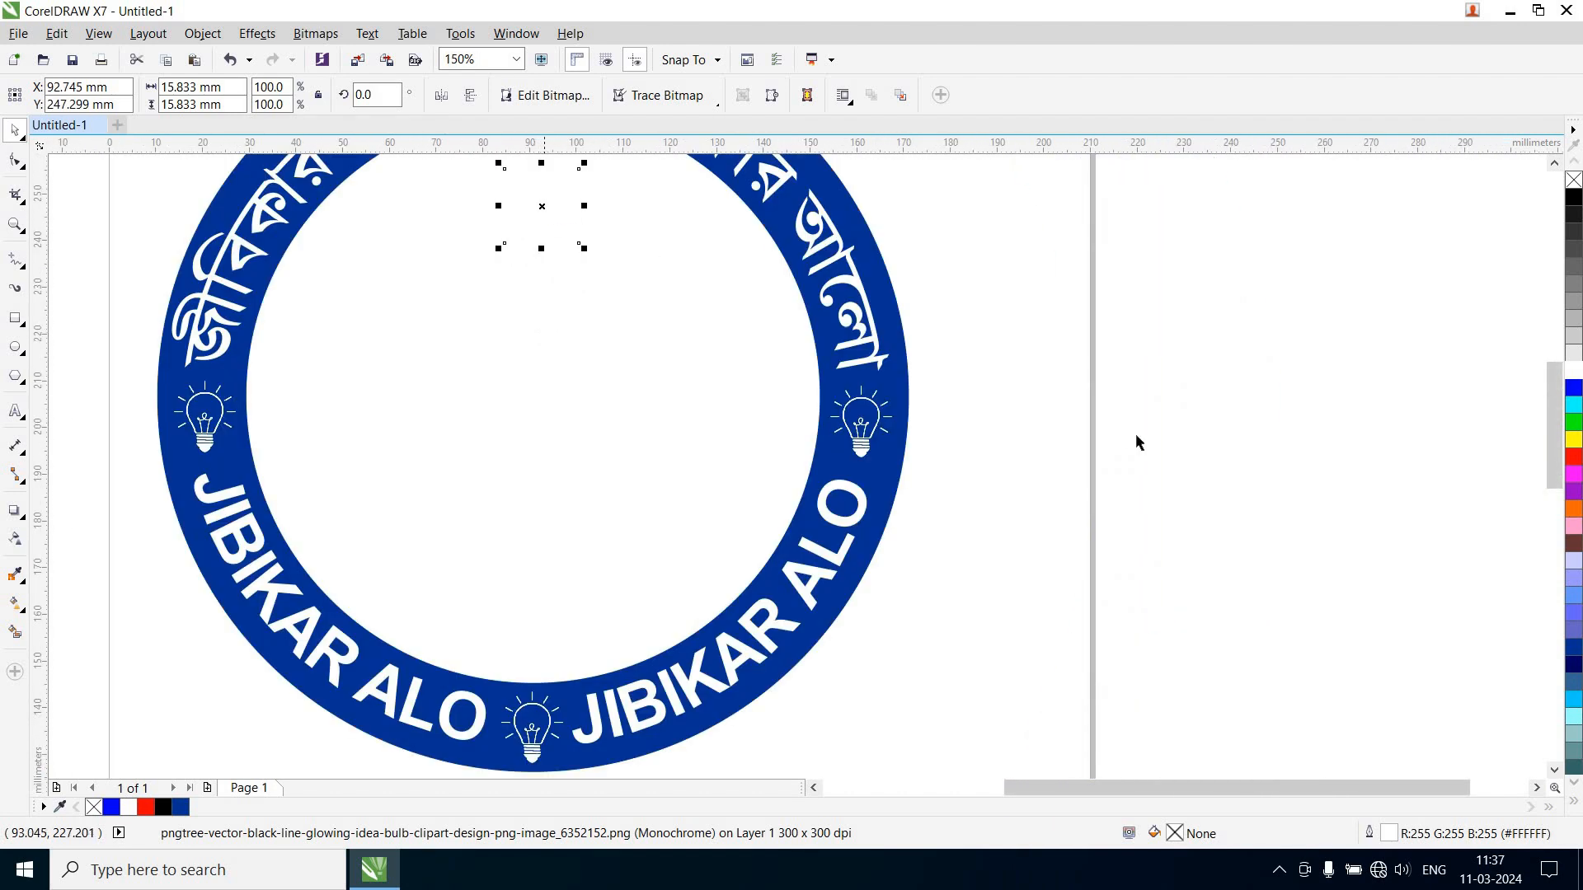
pyautogui.scroll(3, 1556, 412)
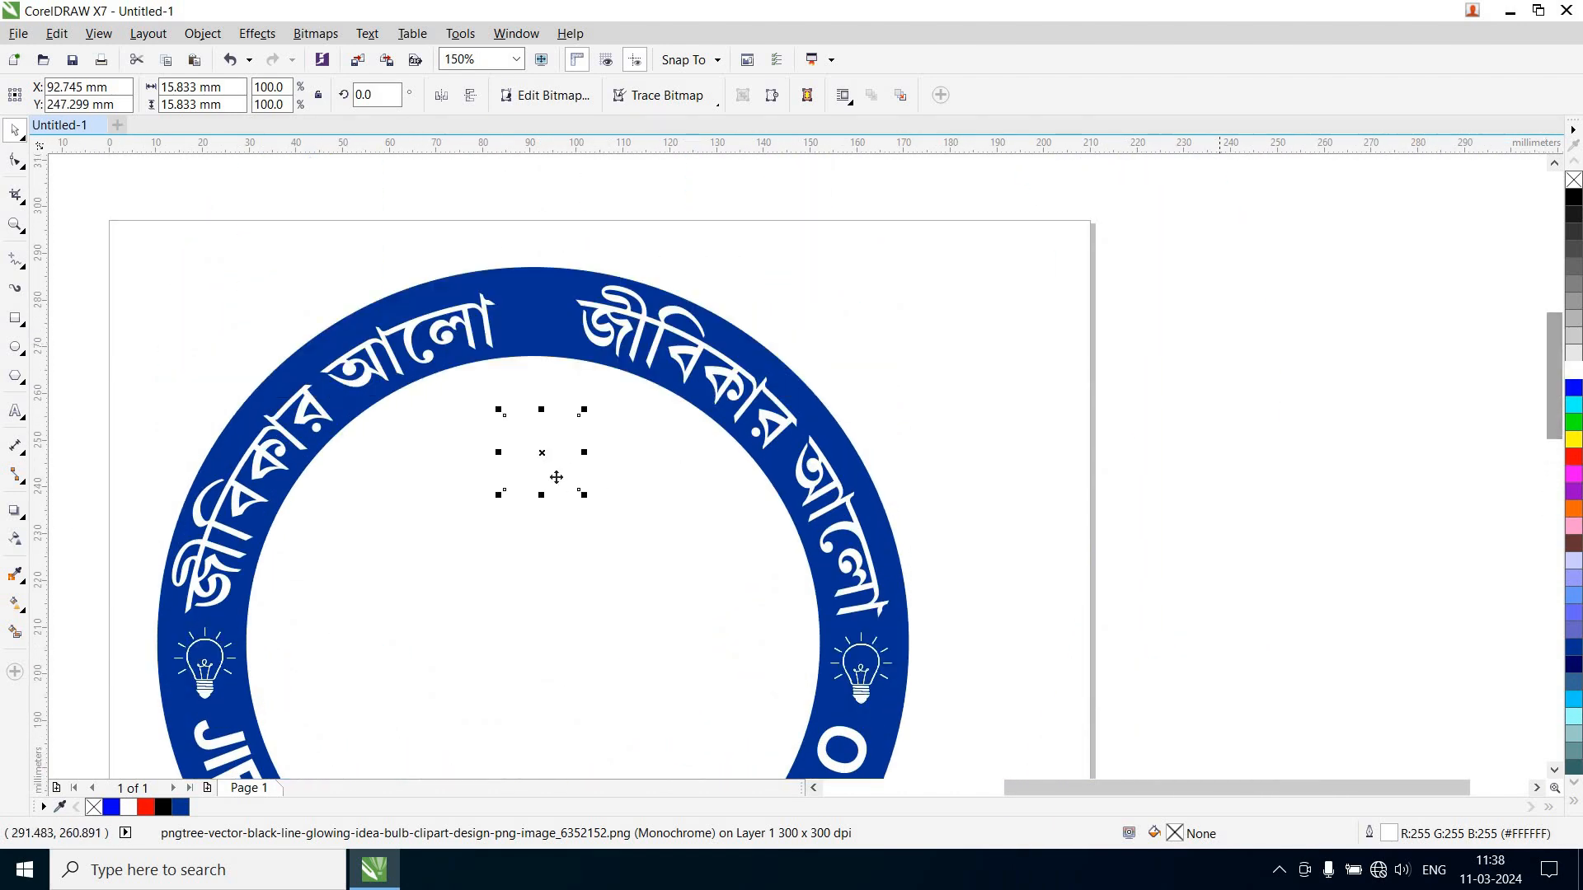
pyautogui.moveTo(542, 456); pyautogui.dragTo(541, 316)
pyautogui.moveTo(544, 373); pyautogui.dragTo(544, 372)
pyautogui.click(468, 686)
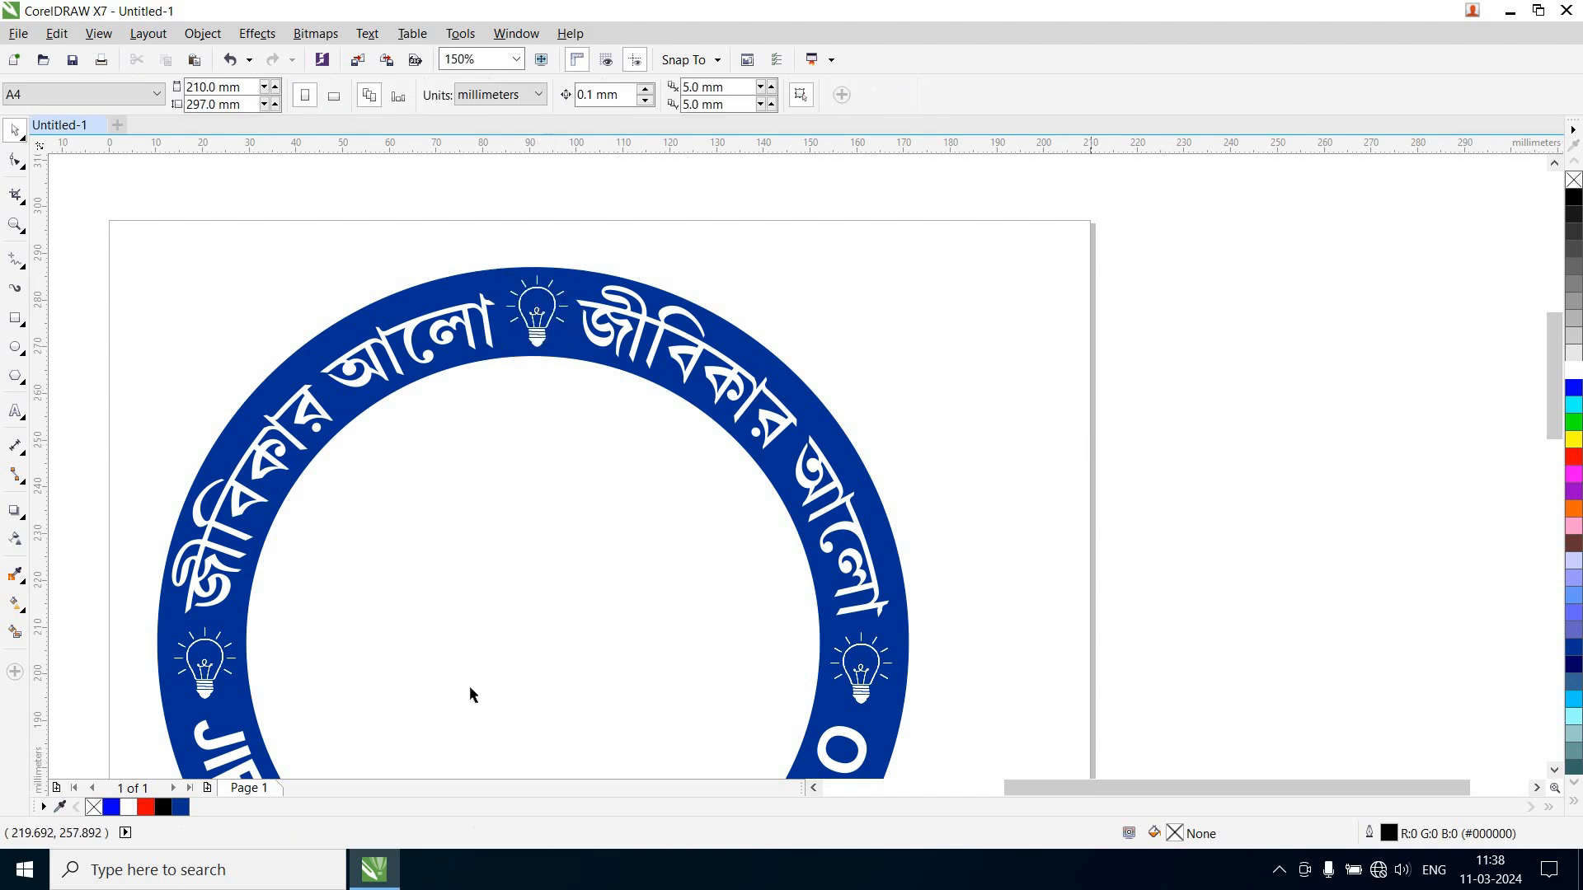
# Import the "pngwing.com (2)" hand-in-bulb image at about 40 mm beside the page
pyautogui.scroll(-1, 452, 694)
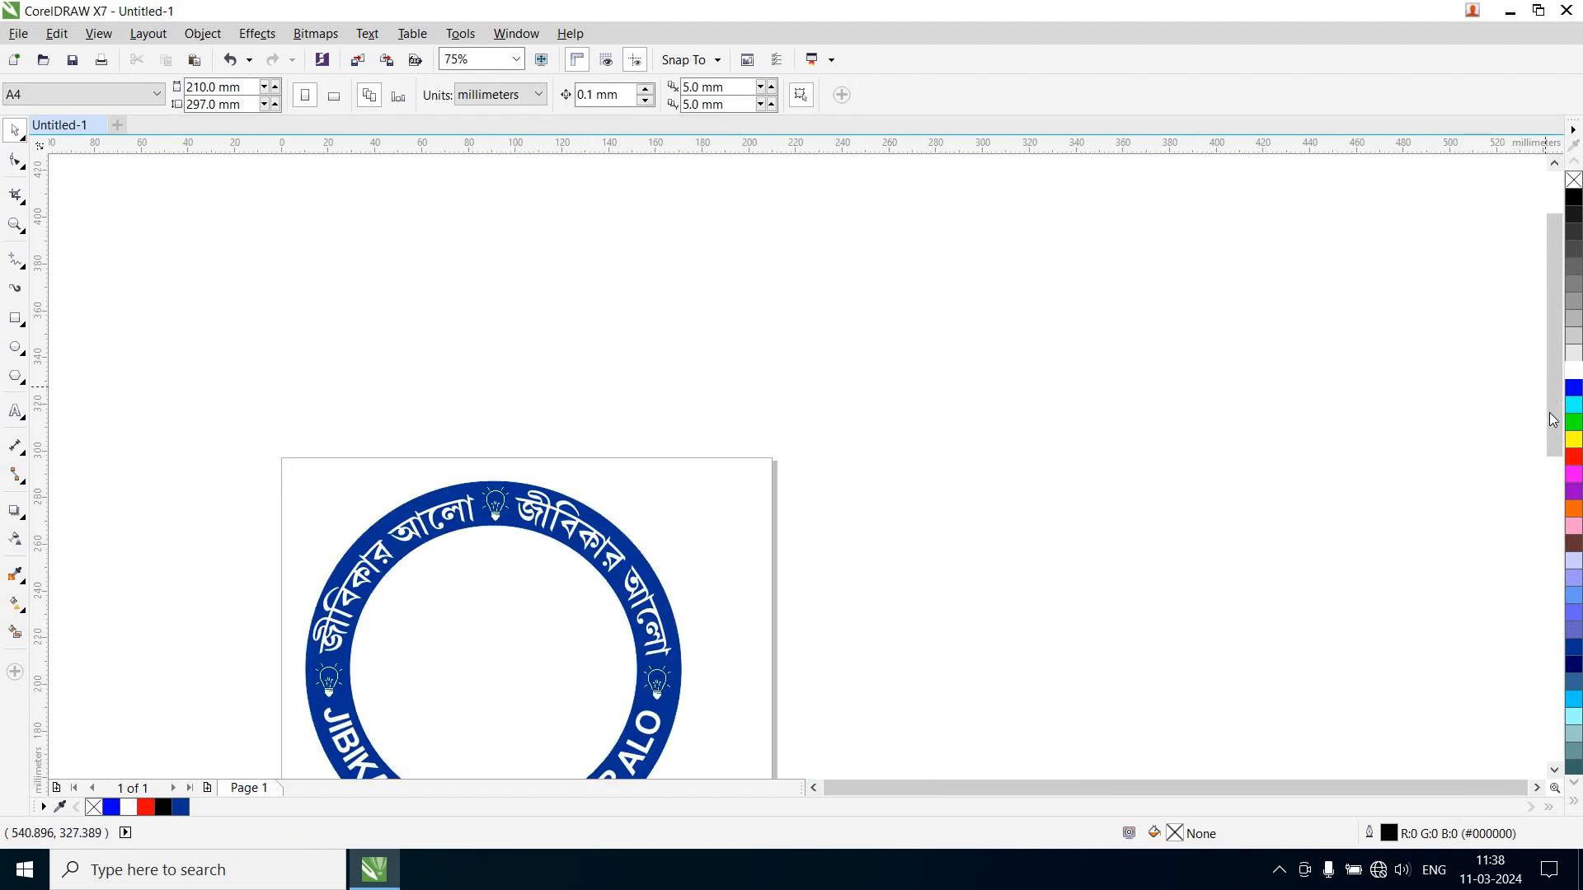
pyautogui.moveTo(1550, 420); pyautogui.dragTo(1542, 497)
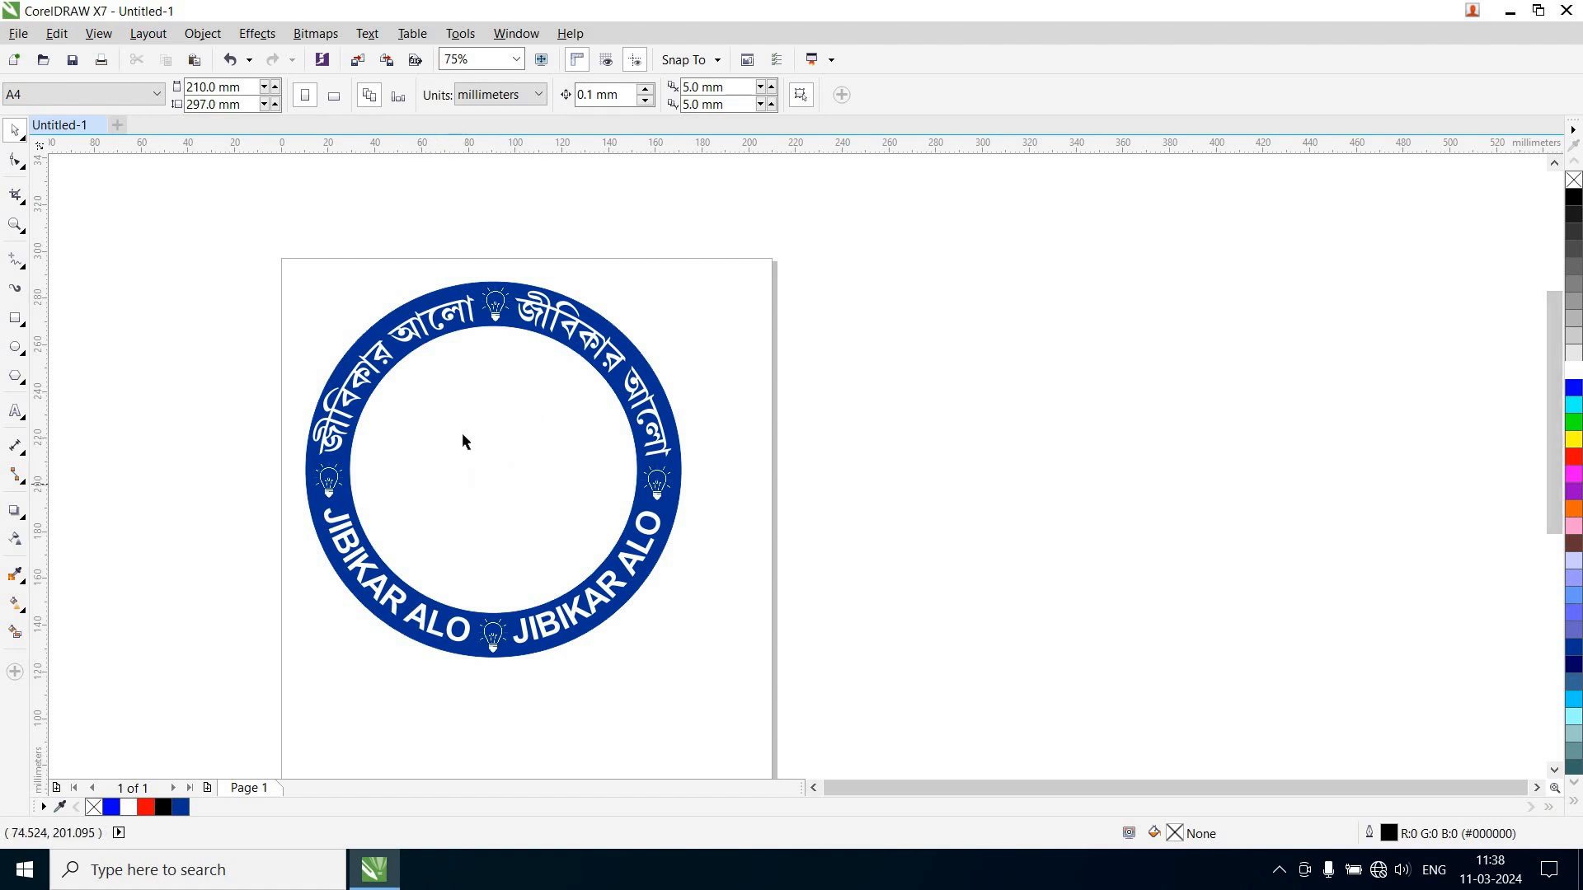
pyautogui.click(22, 36)
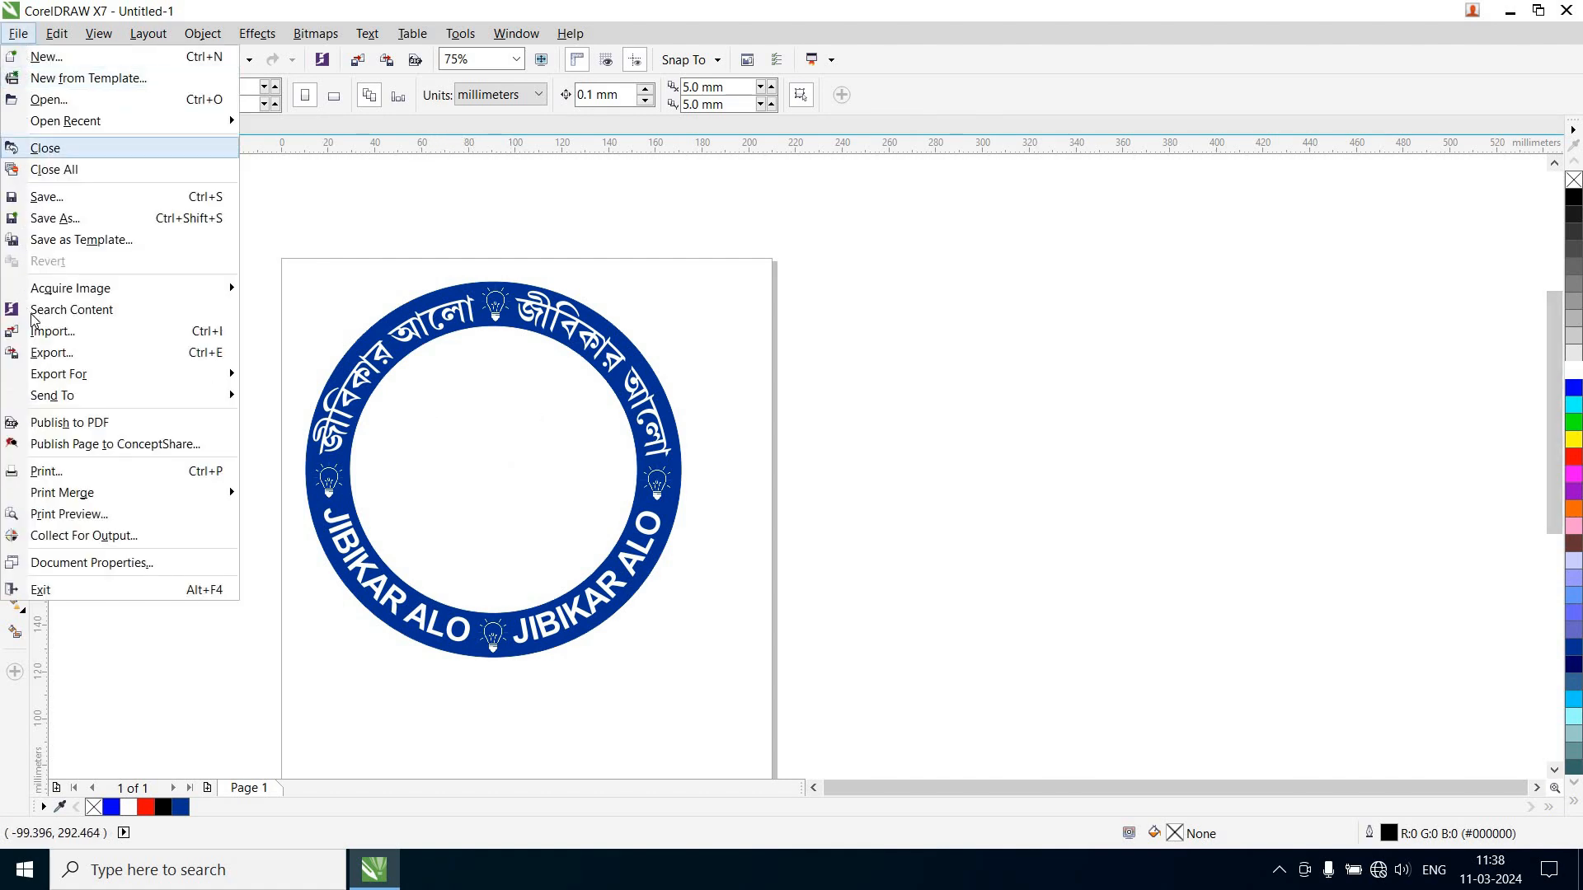
pyautogui.click(49, 333)
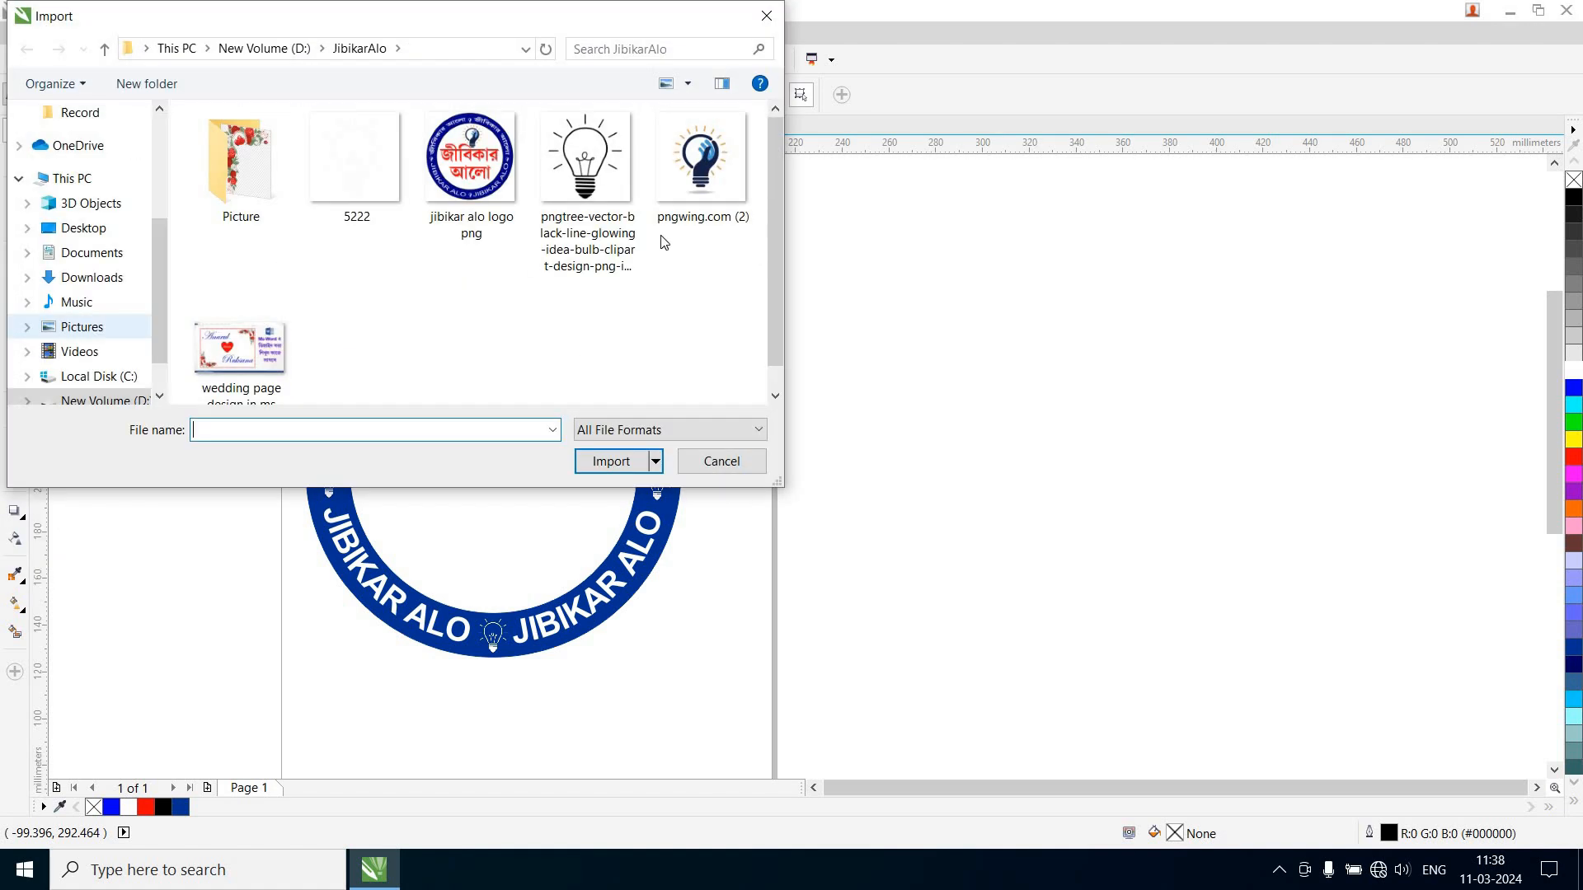
pyautogui.click(716, 165)
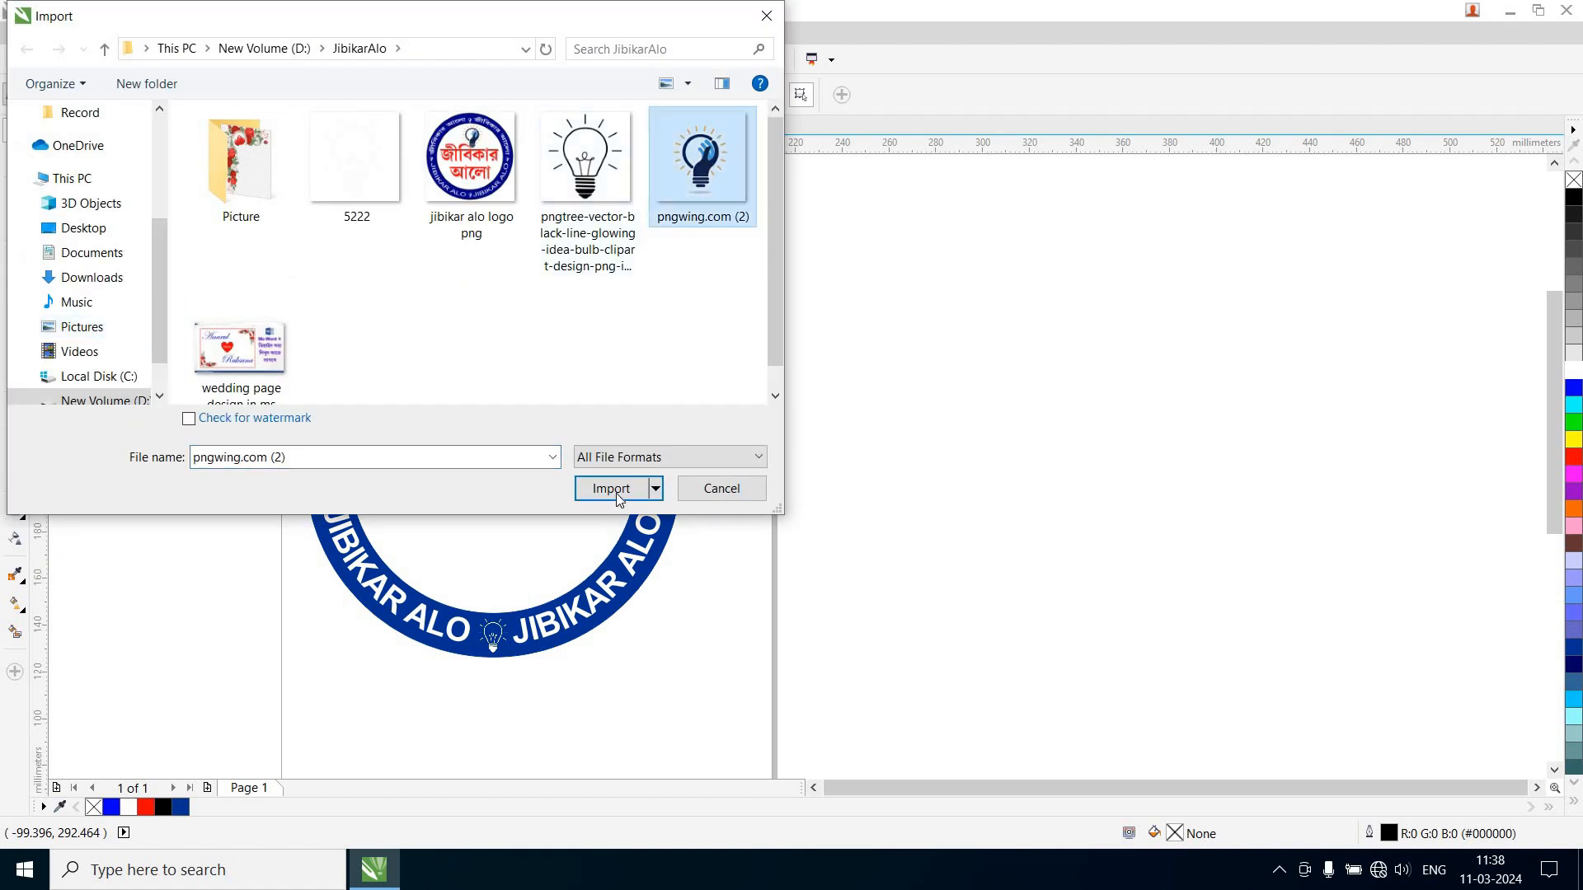
pyautogui.click(611, 490)
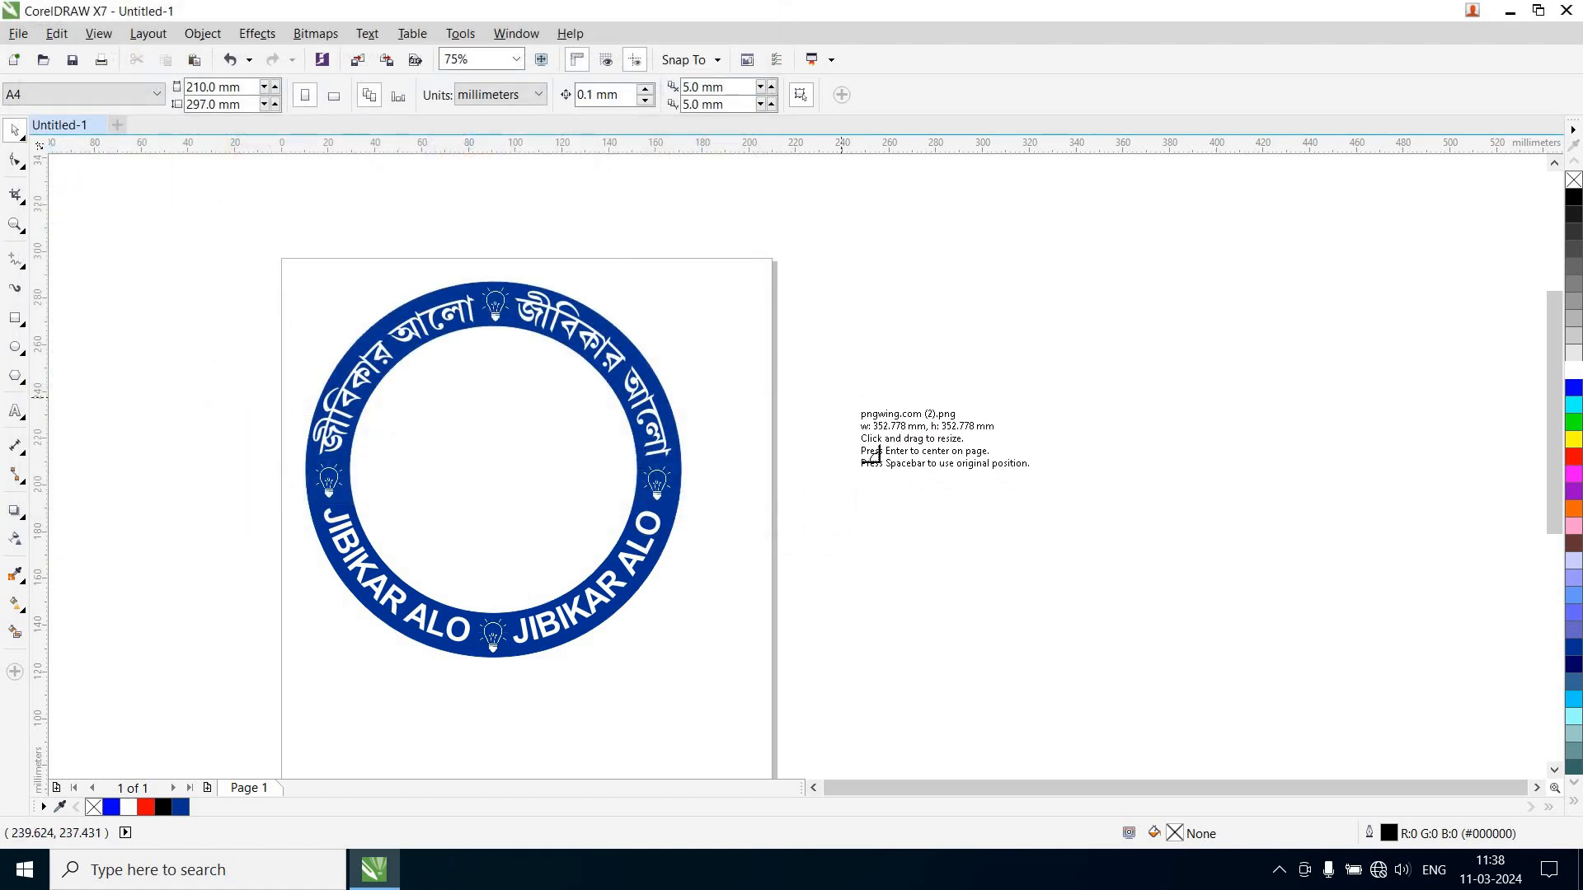
pyautogui.moveTo(825, 387); pyautogui.dragTo(923, 531)
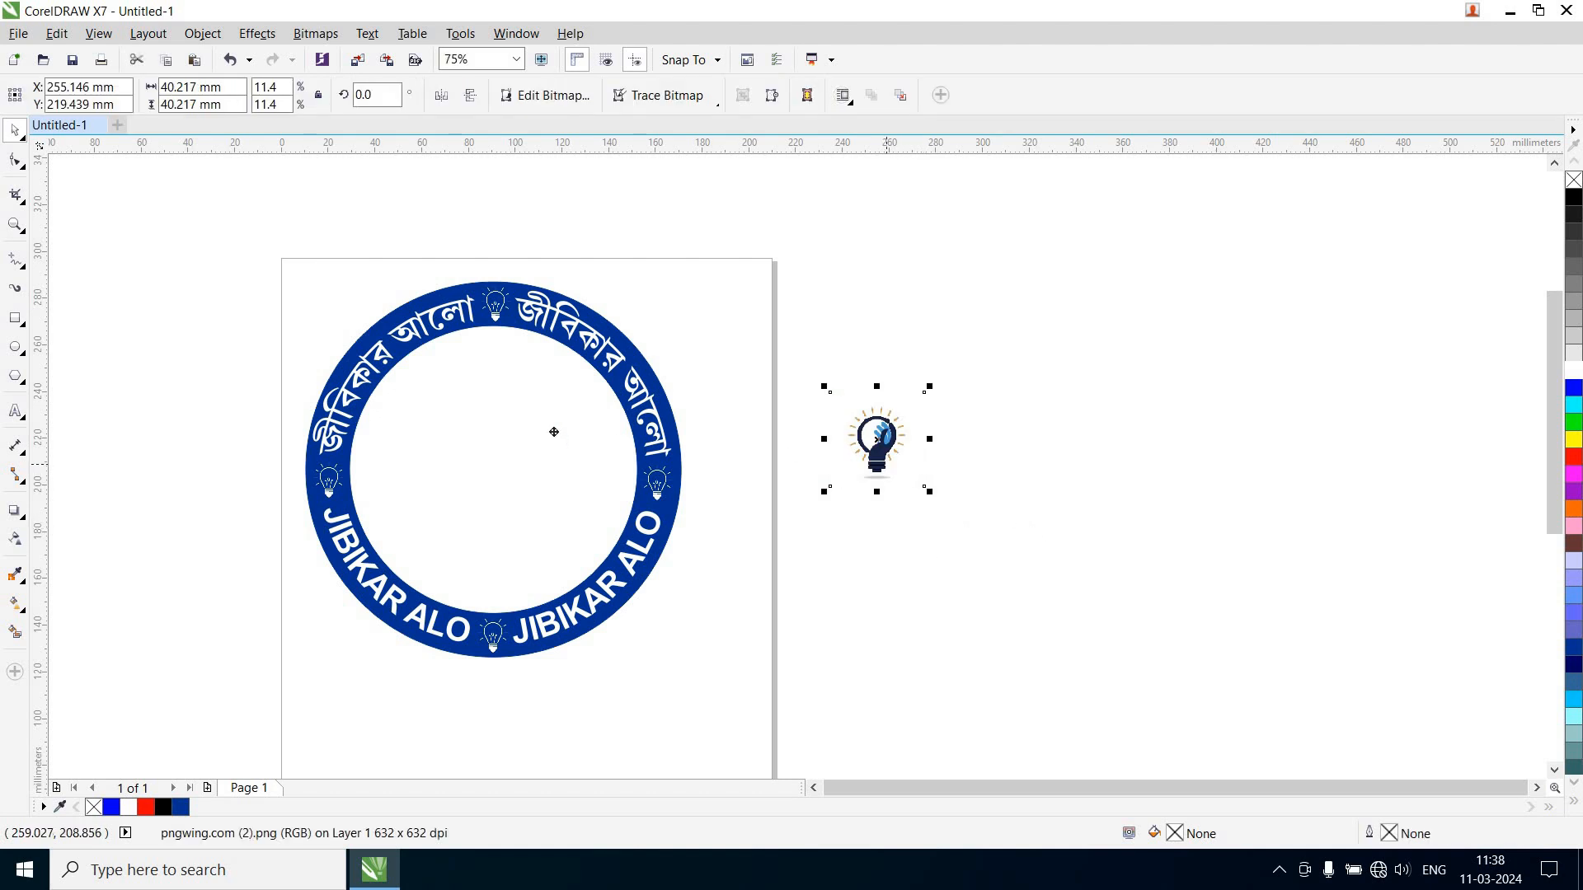
# Move the hand-in-bulb image inside the ring just below the top bulb, enlarge it to about 50 mm and deselect it
pyautogui.moveTo(554, 432)
pyautogui.mouseDown()
pyautogui.moveTo(495, 376)
pyautogui.moveTo(491, 396)
pyautogui.moveTo(560, 442)
pyautogui.mouseUp()
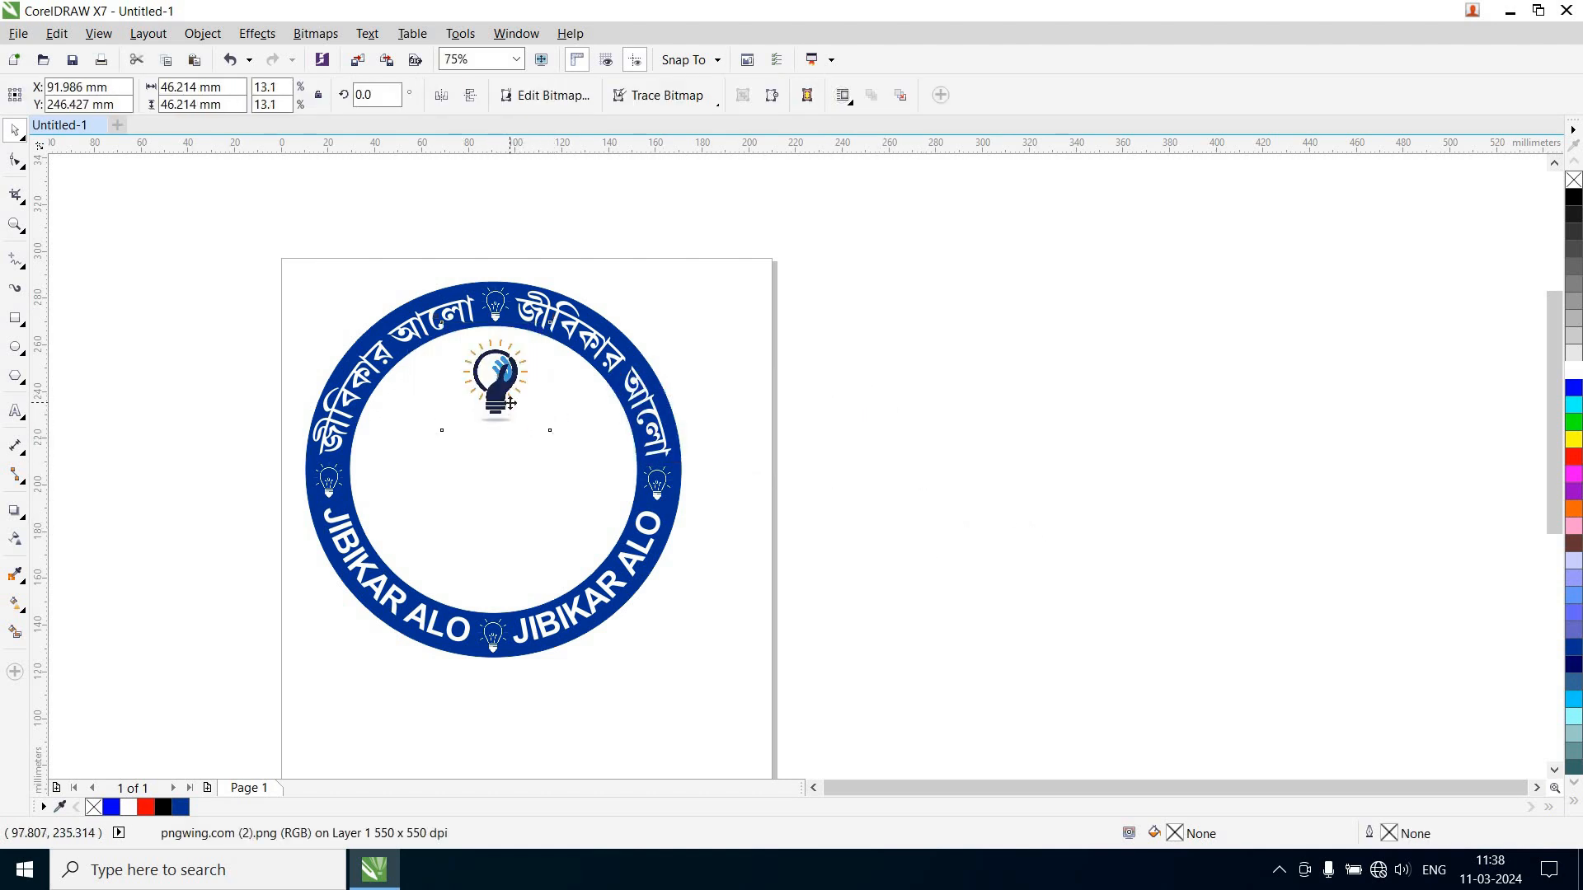
pyautogui.click(509, 403)
pyautogui.moveTo(507, 403); pyautogui.dragTo(507, 393)
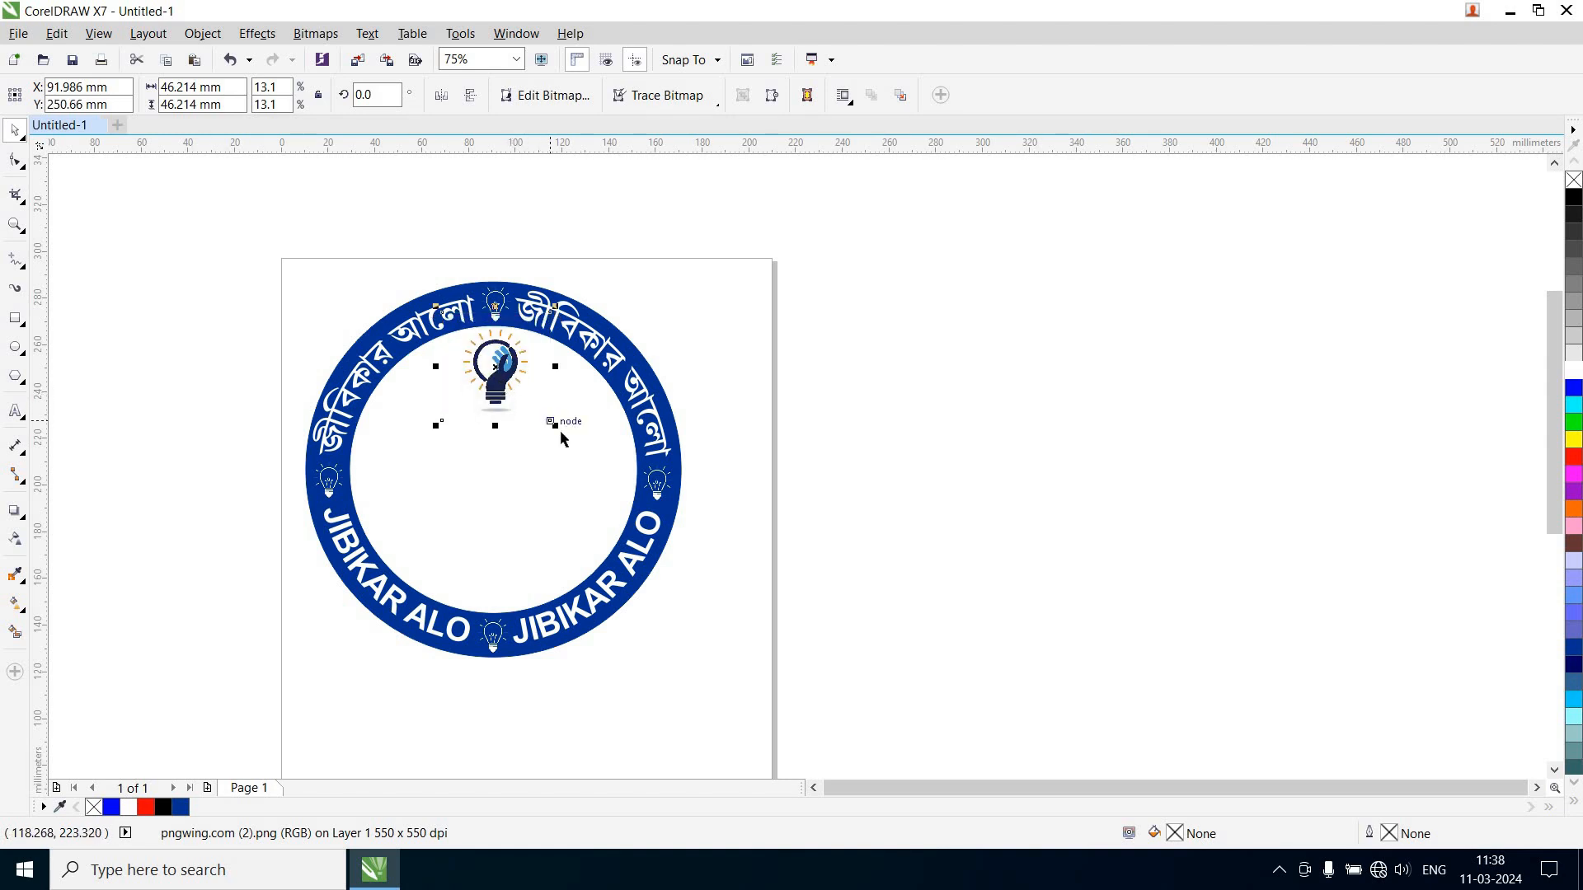
pyautogui.moveTo(555, 426); pyautogui.dragTo(568, 441)
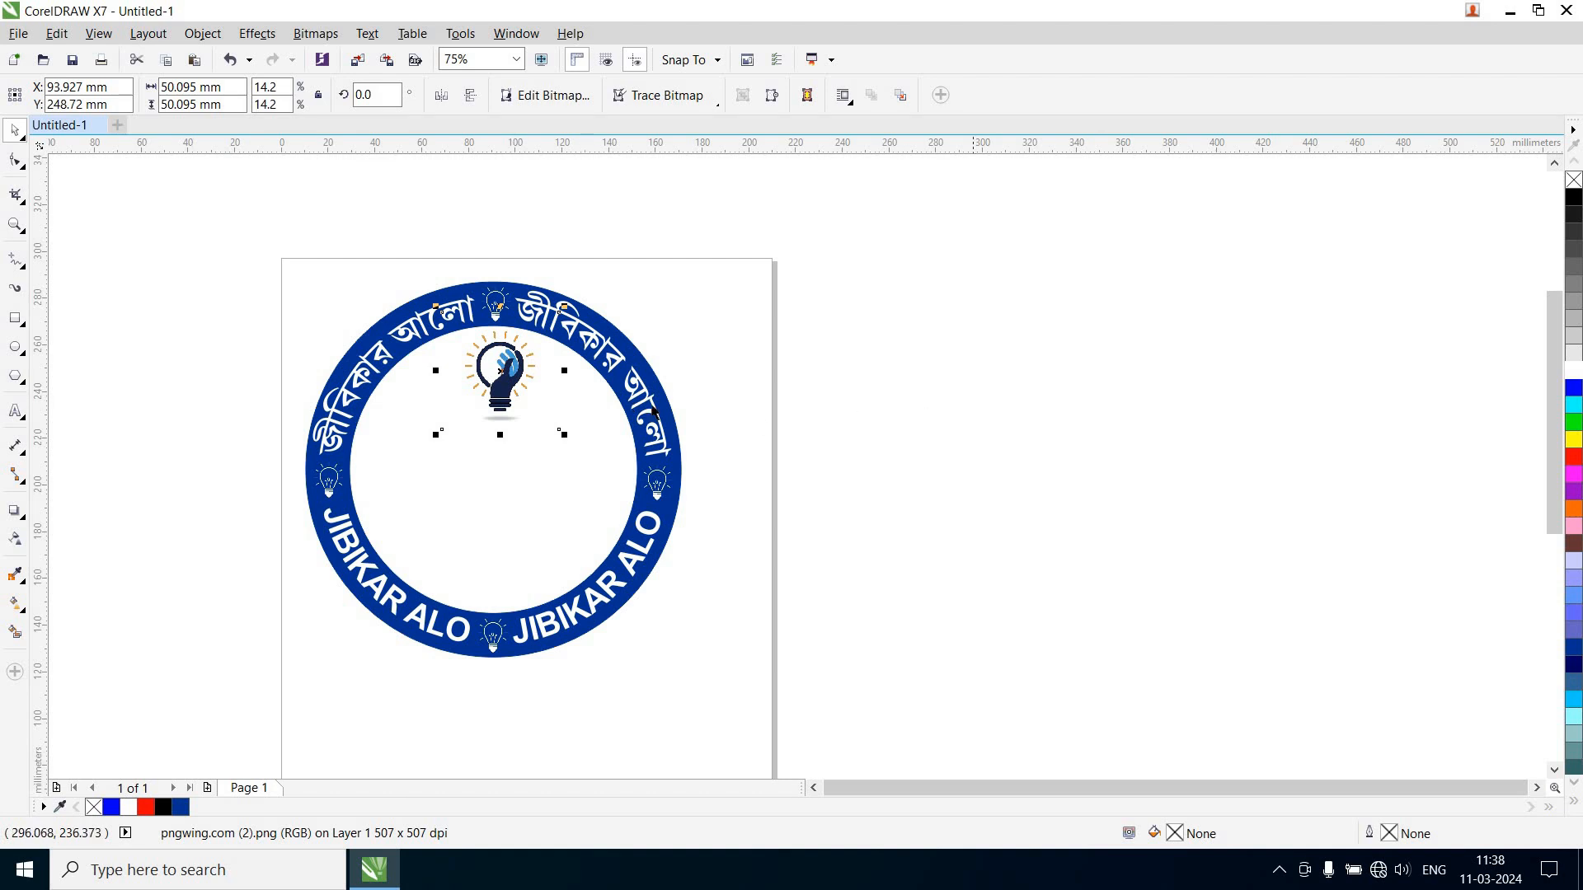
pyautogui.click(975, 400)
pyautogui.moveTo(494, 394); pyautogui.dragTo(494, 392)
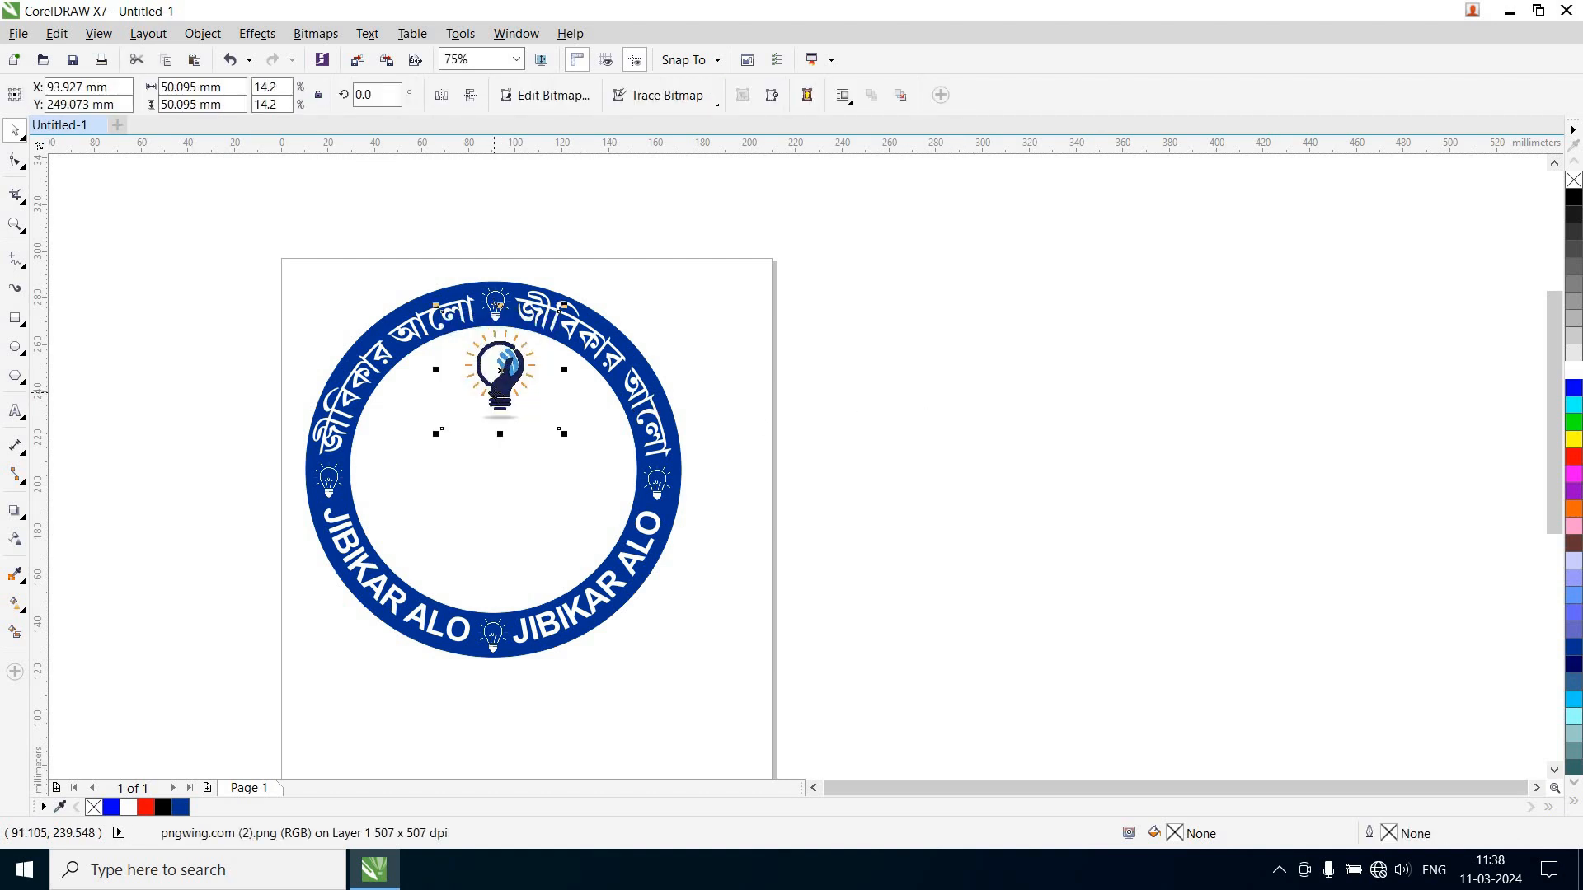
pyautogui.click(1055, 427)
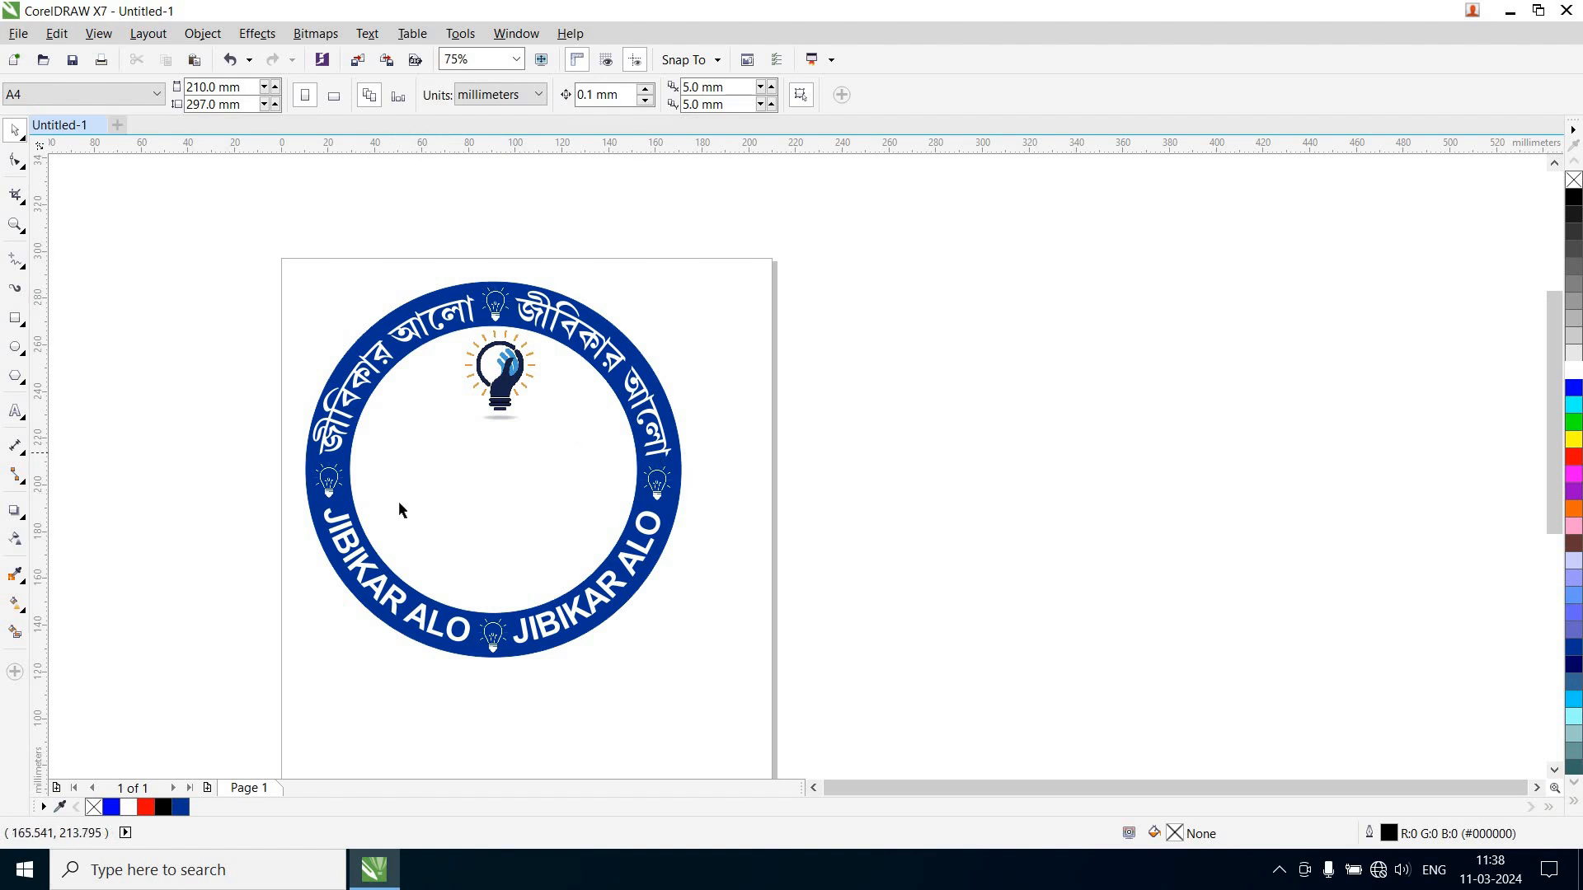
# Add the text "জীবিকার আলো" beside the page in bold red STM-BNT-Arjun and enlarge it to about 227 mm wide
pyautogui.click(19, 414)
pyautogui.click(863, 456)
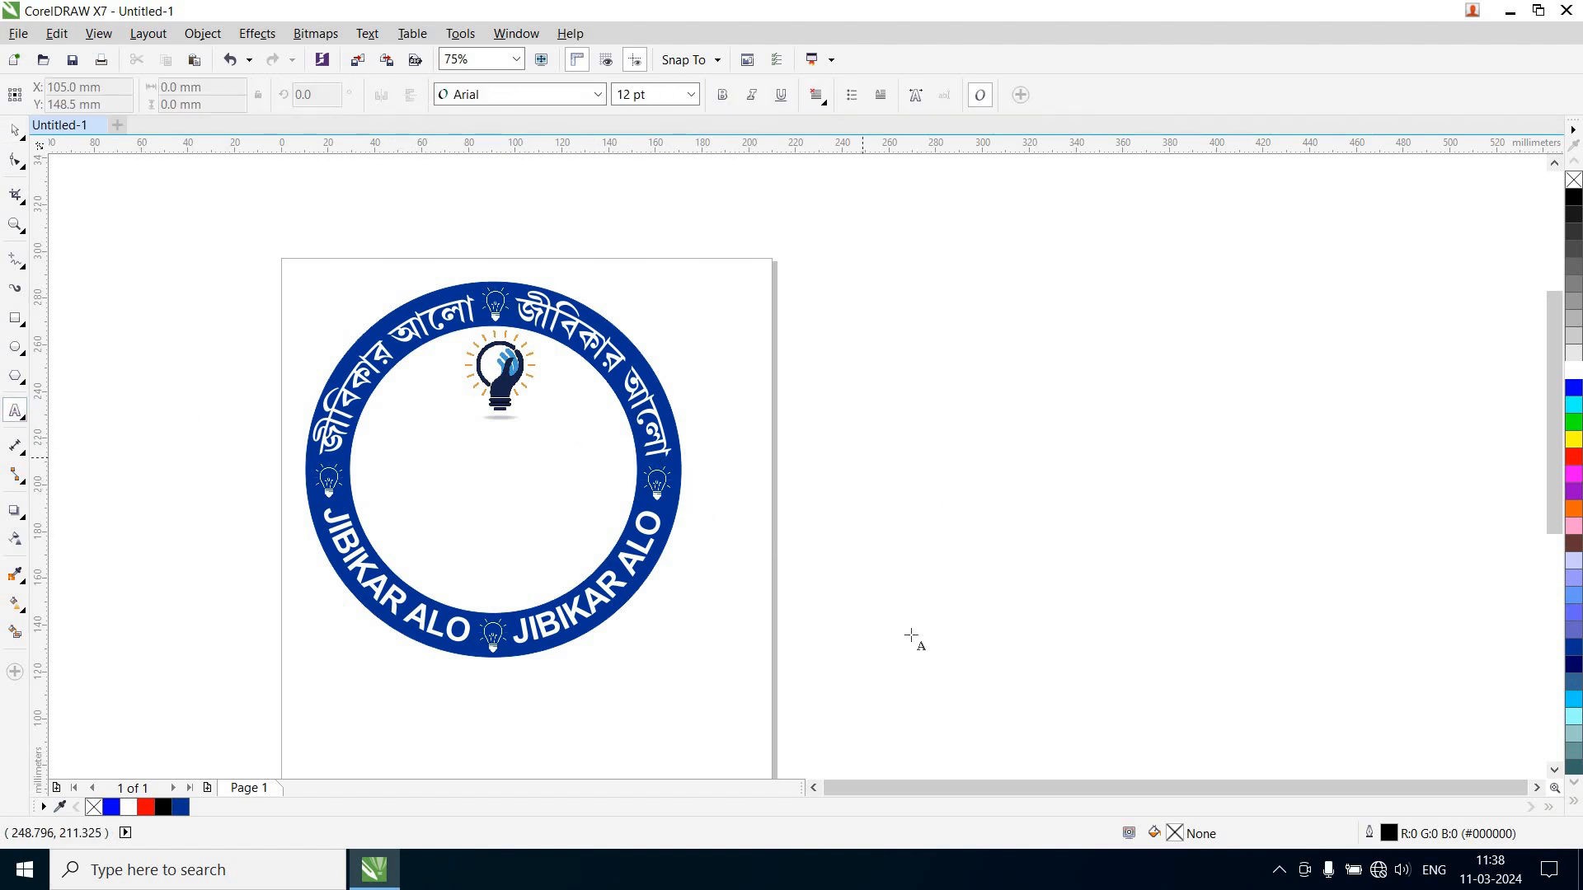
pyautogui.click(601, 97)
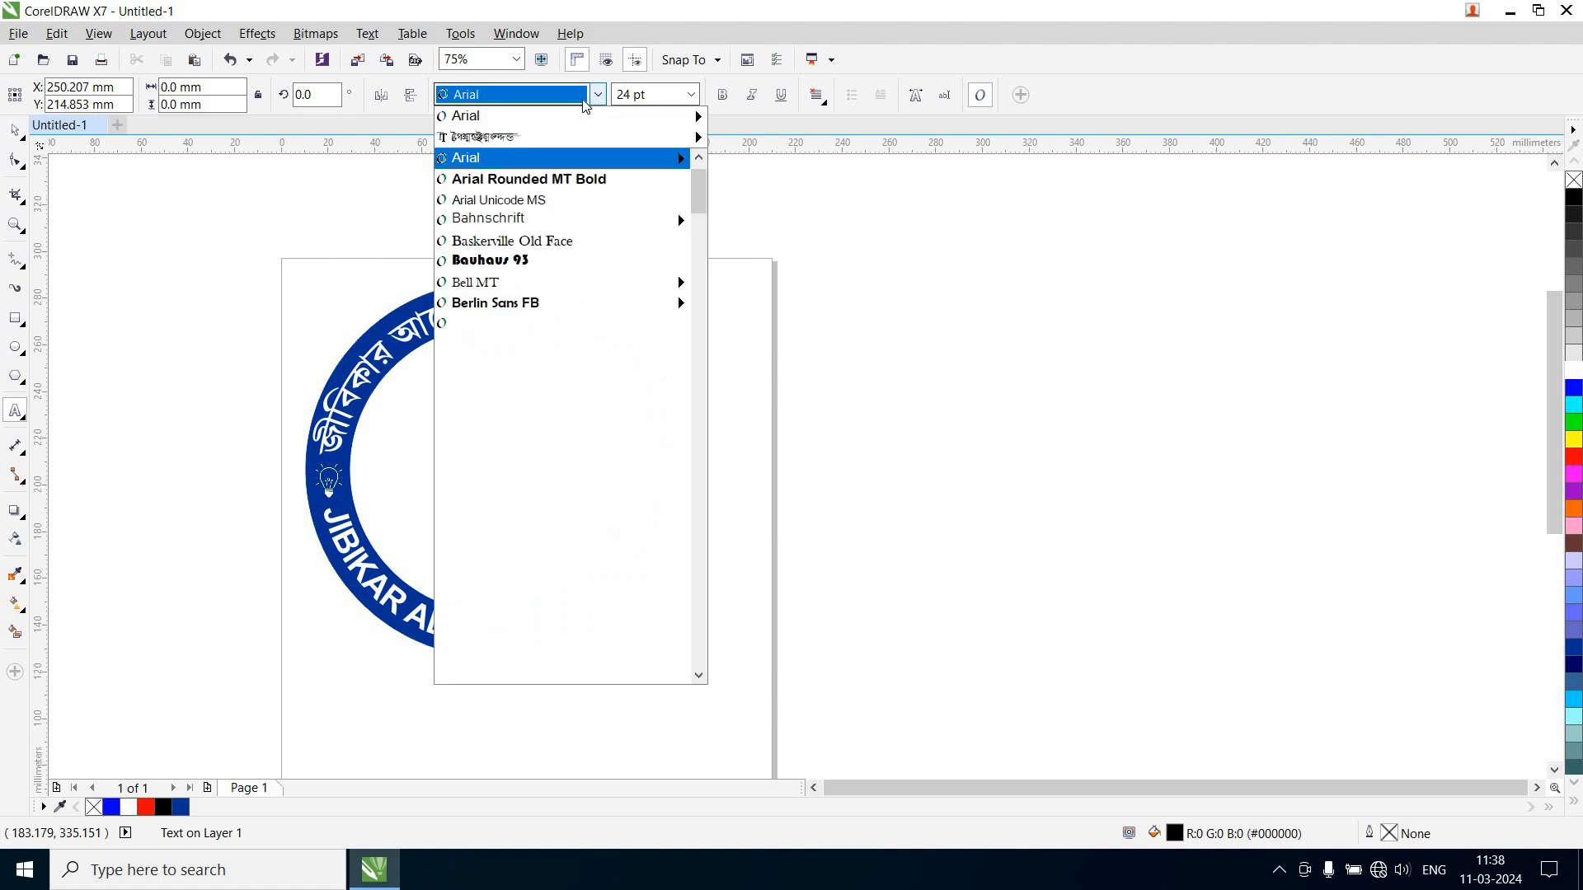
pyautogui.click(672, 133)
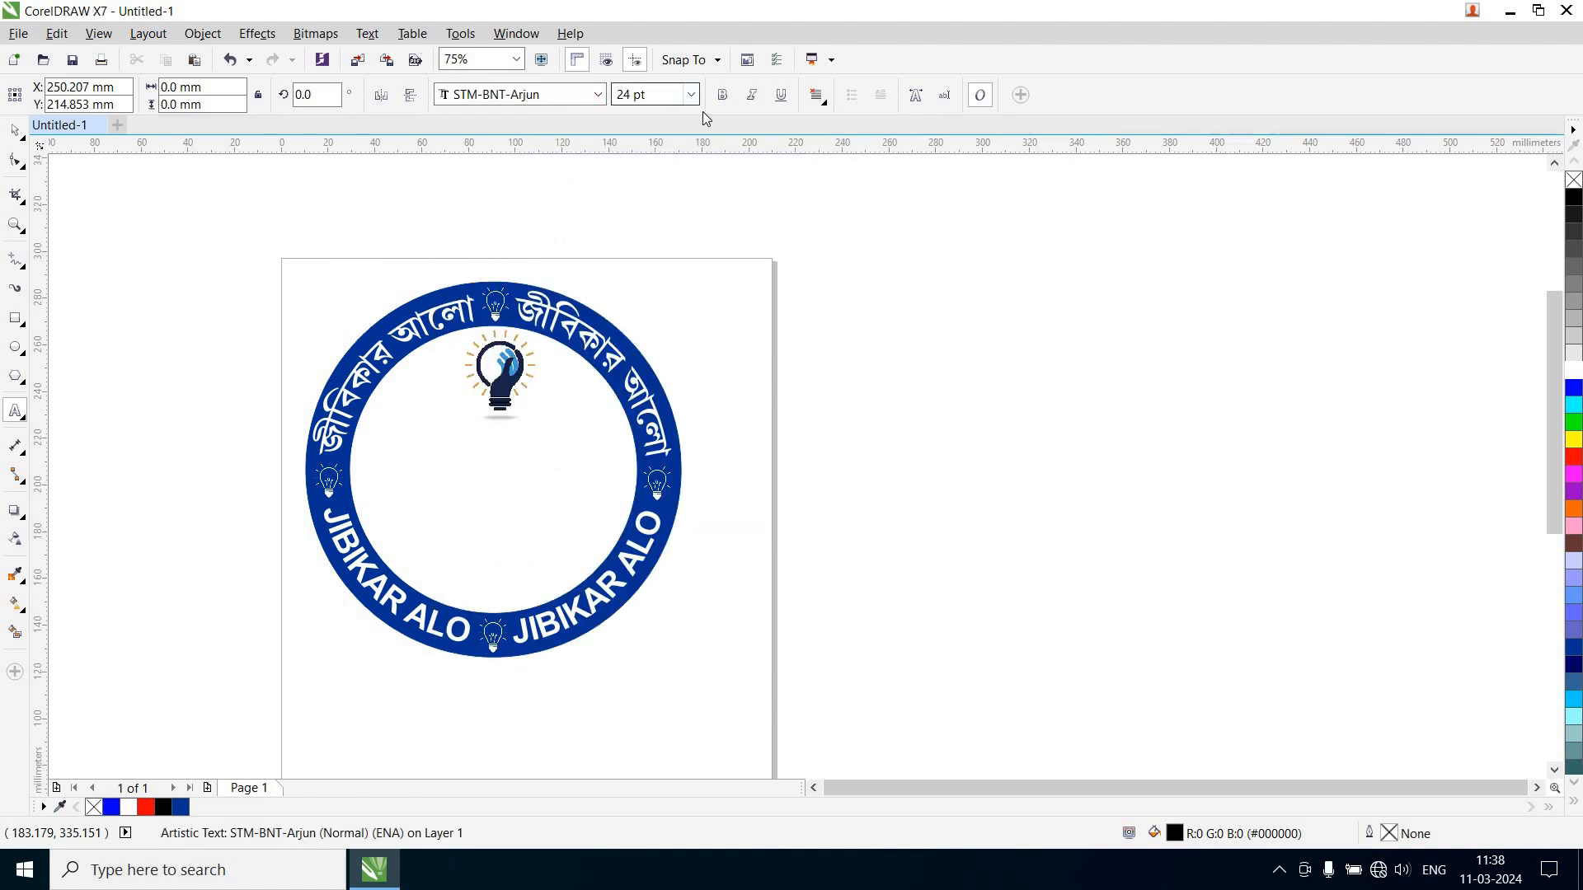
pyautogui.click(723, 95)
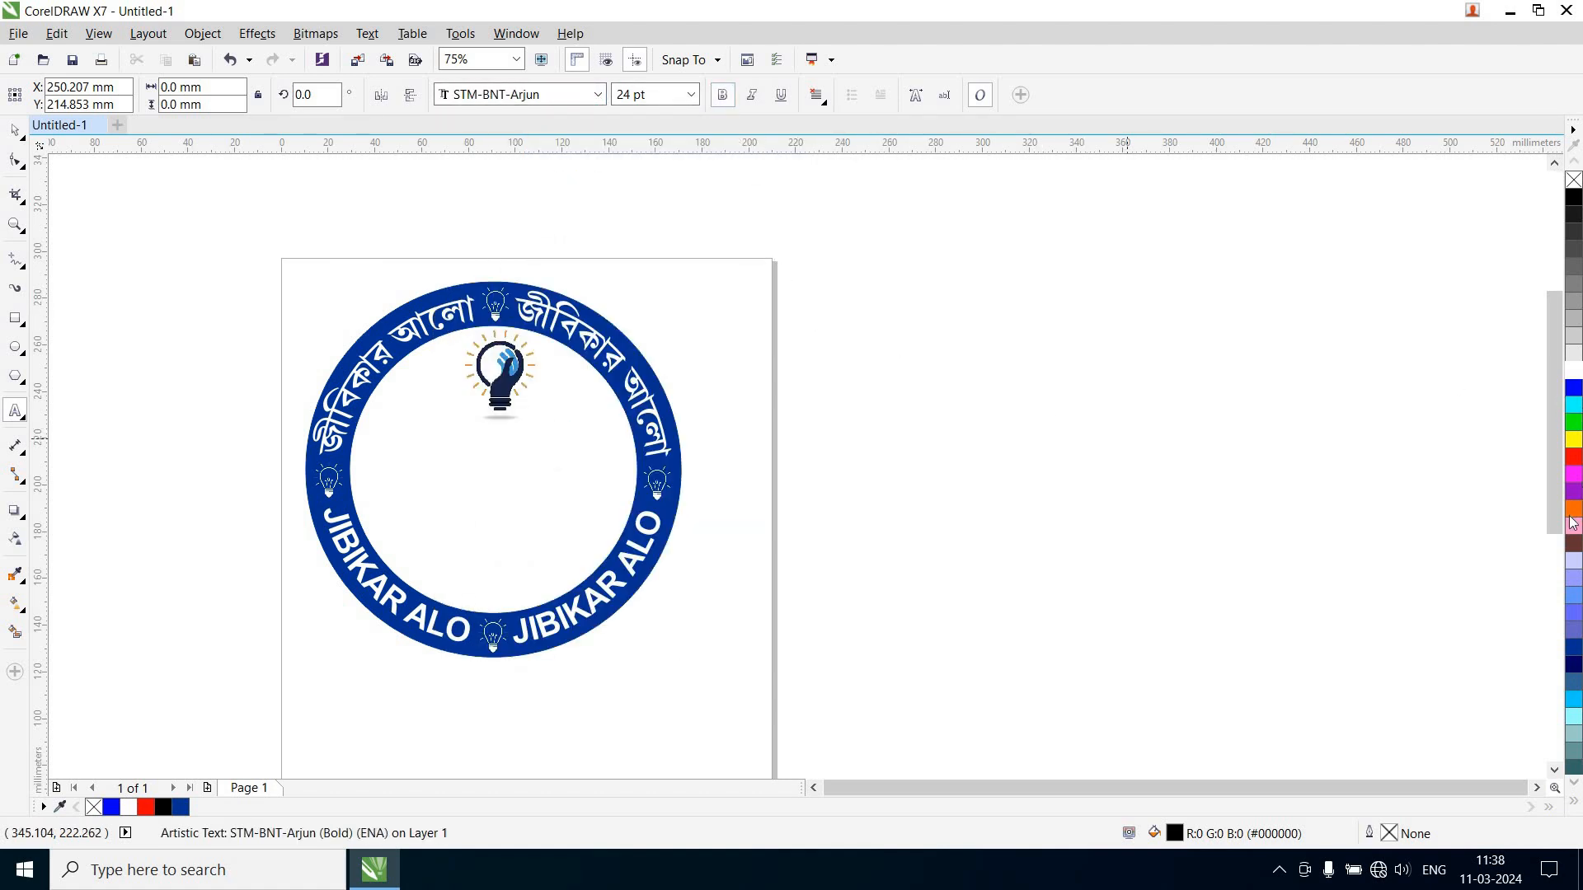
pyautogui.click(1574, 457)
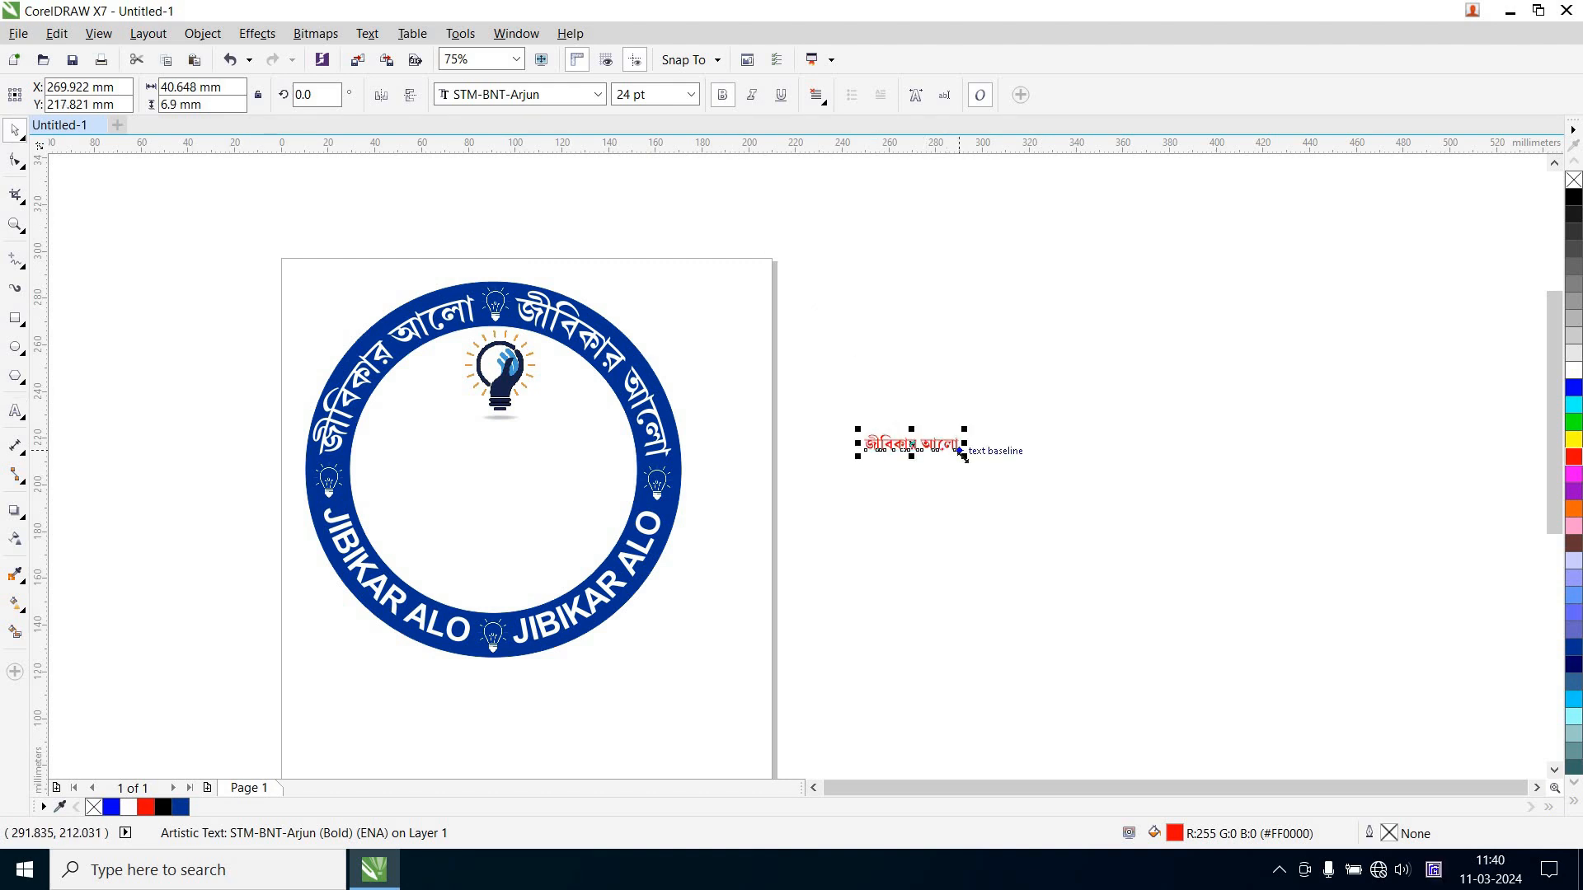
pyautogui.moveTo(963, 456); pyautogui.dragTo(1366, 646)
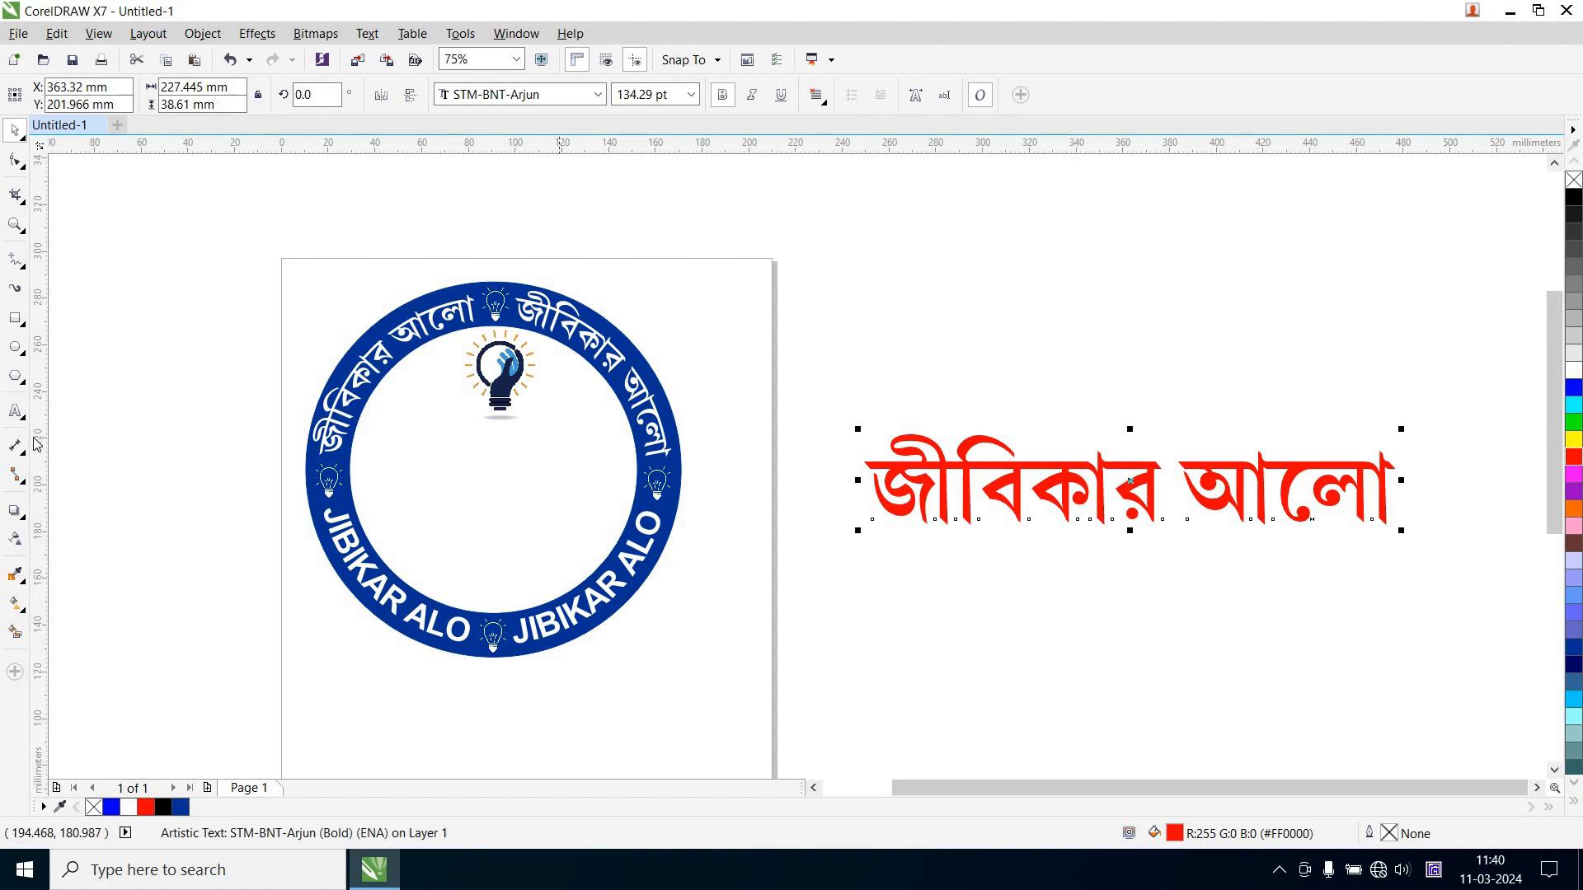
# Copy the word "আলো" from the large red text and delete it there, leaving only "জীবিকার"
pyautogui.click(15, 411)
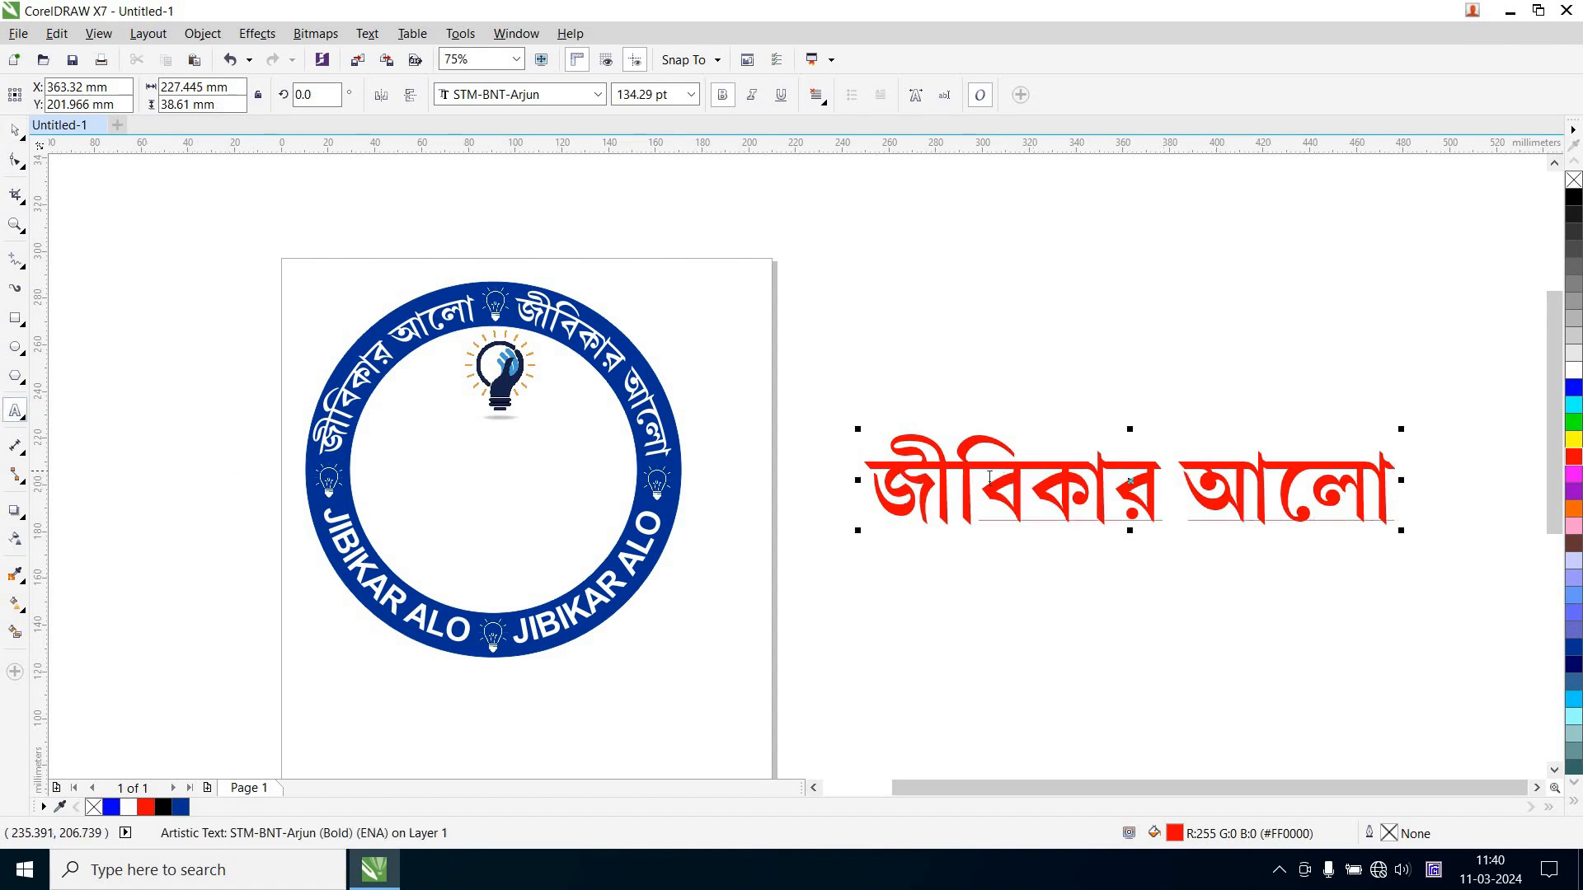
pyautogui.moveTo(872, 487); pyautogui.dragTo(1377, 500)
pyautogui.hotkey('ctrl', 'c')
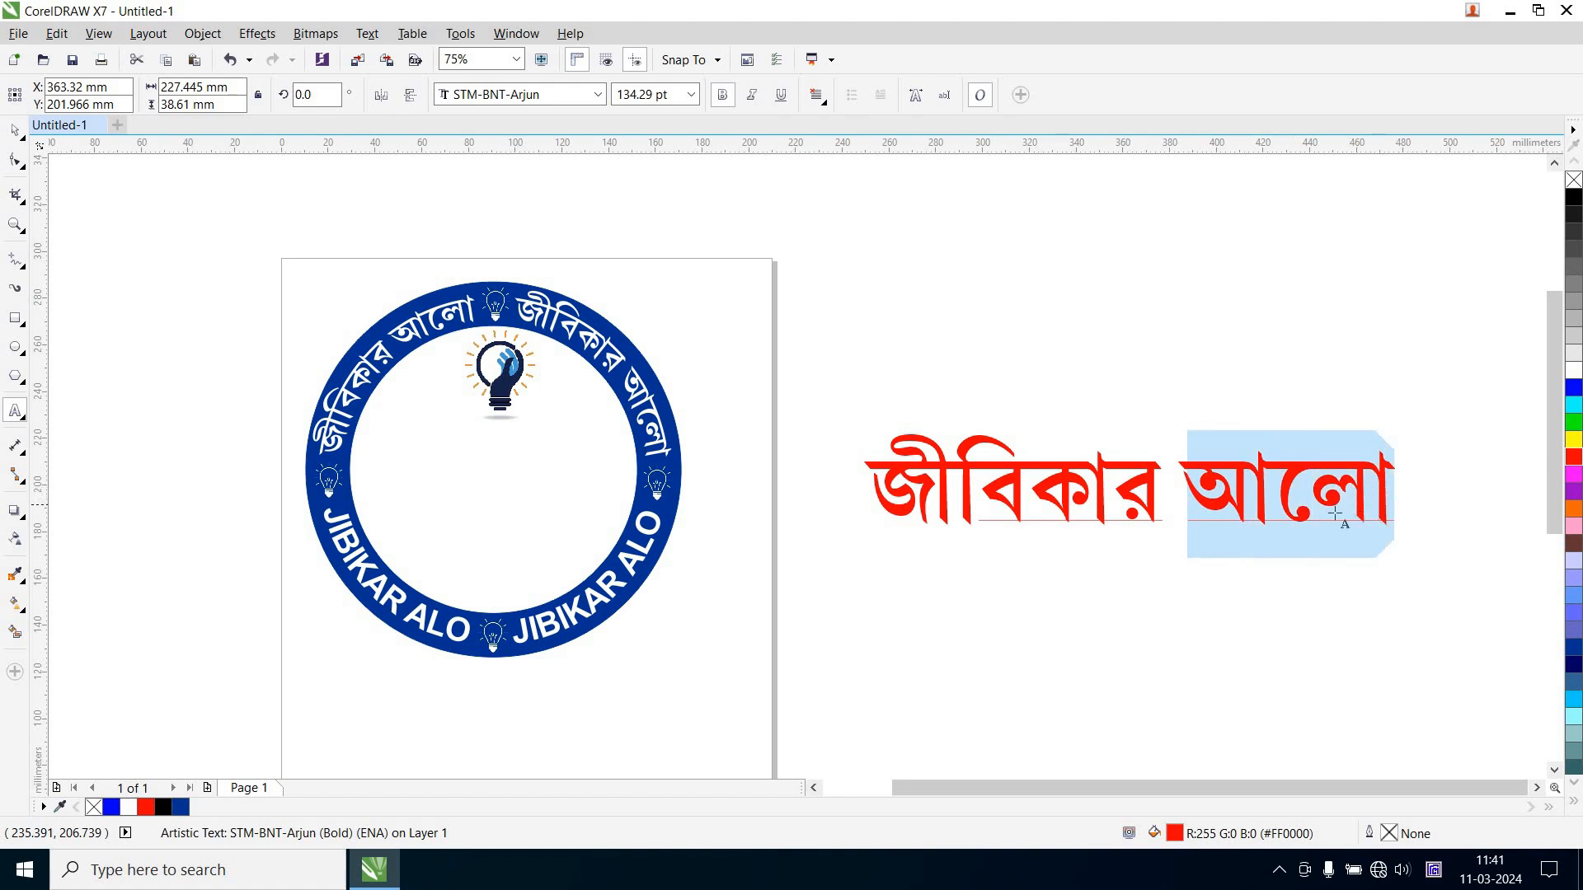
pyautogui.press('BackSpace')
pyautogui.click(15, 130)
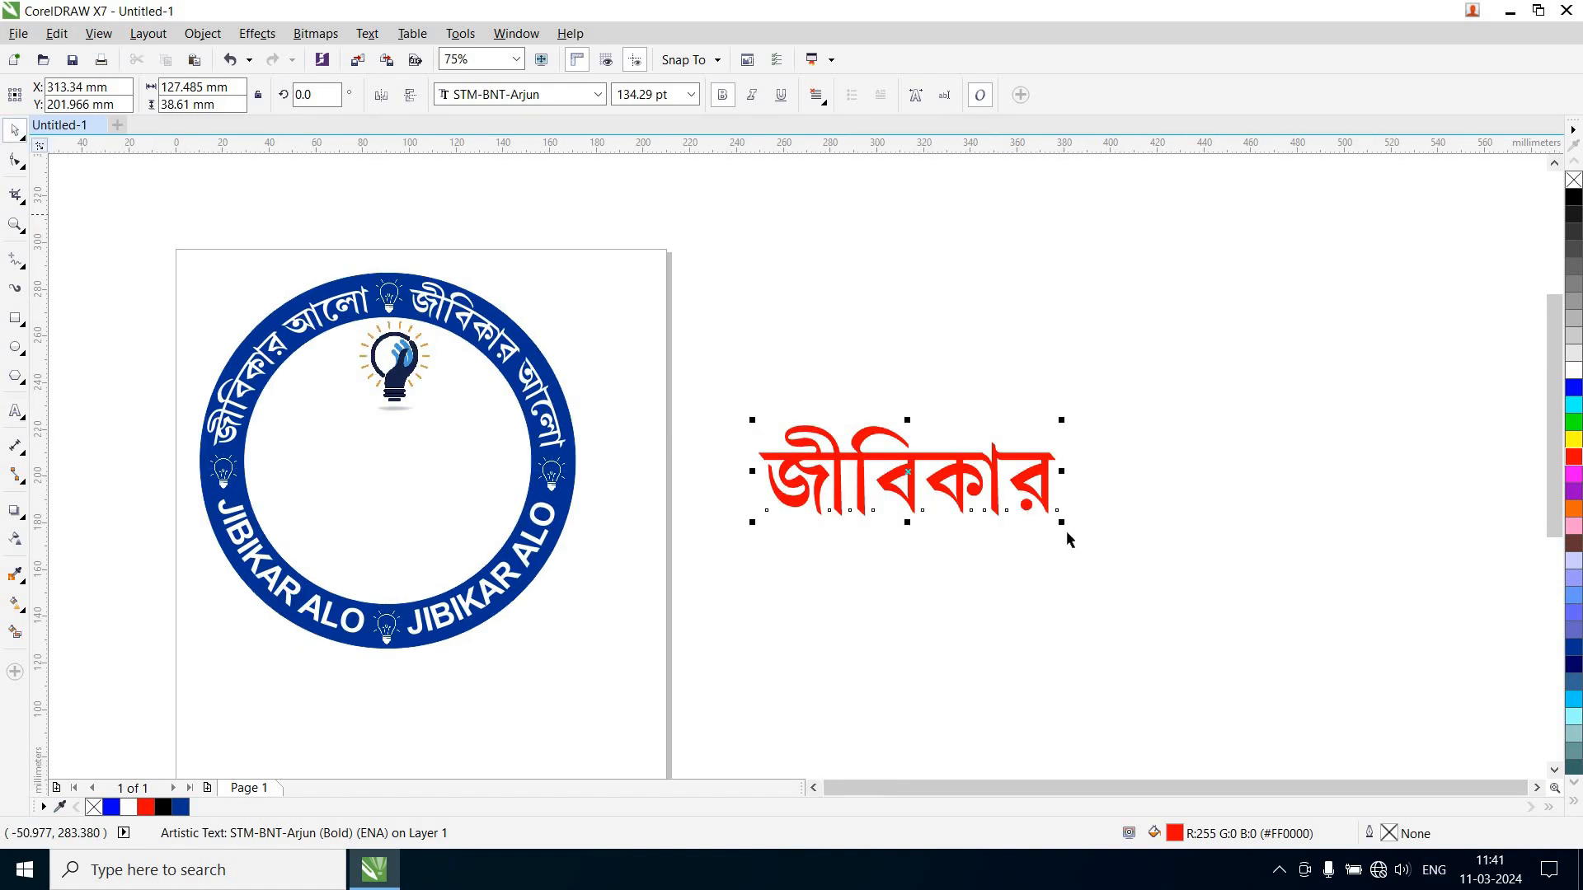
# Move the red "জীবিকার" inside the ring below the hand-in-bulb emblem and scale it to about 114 mm wide
pyautogui.moveTo(884, 476); pyautogui.dragTo(457, 471)
pyautogui.moveTo(535, 522); pyautogui.dragTo(529, 513)
pyautogui.moveTo(434, 461); pyautogui.dragTo(436, 454)
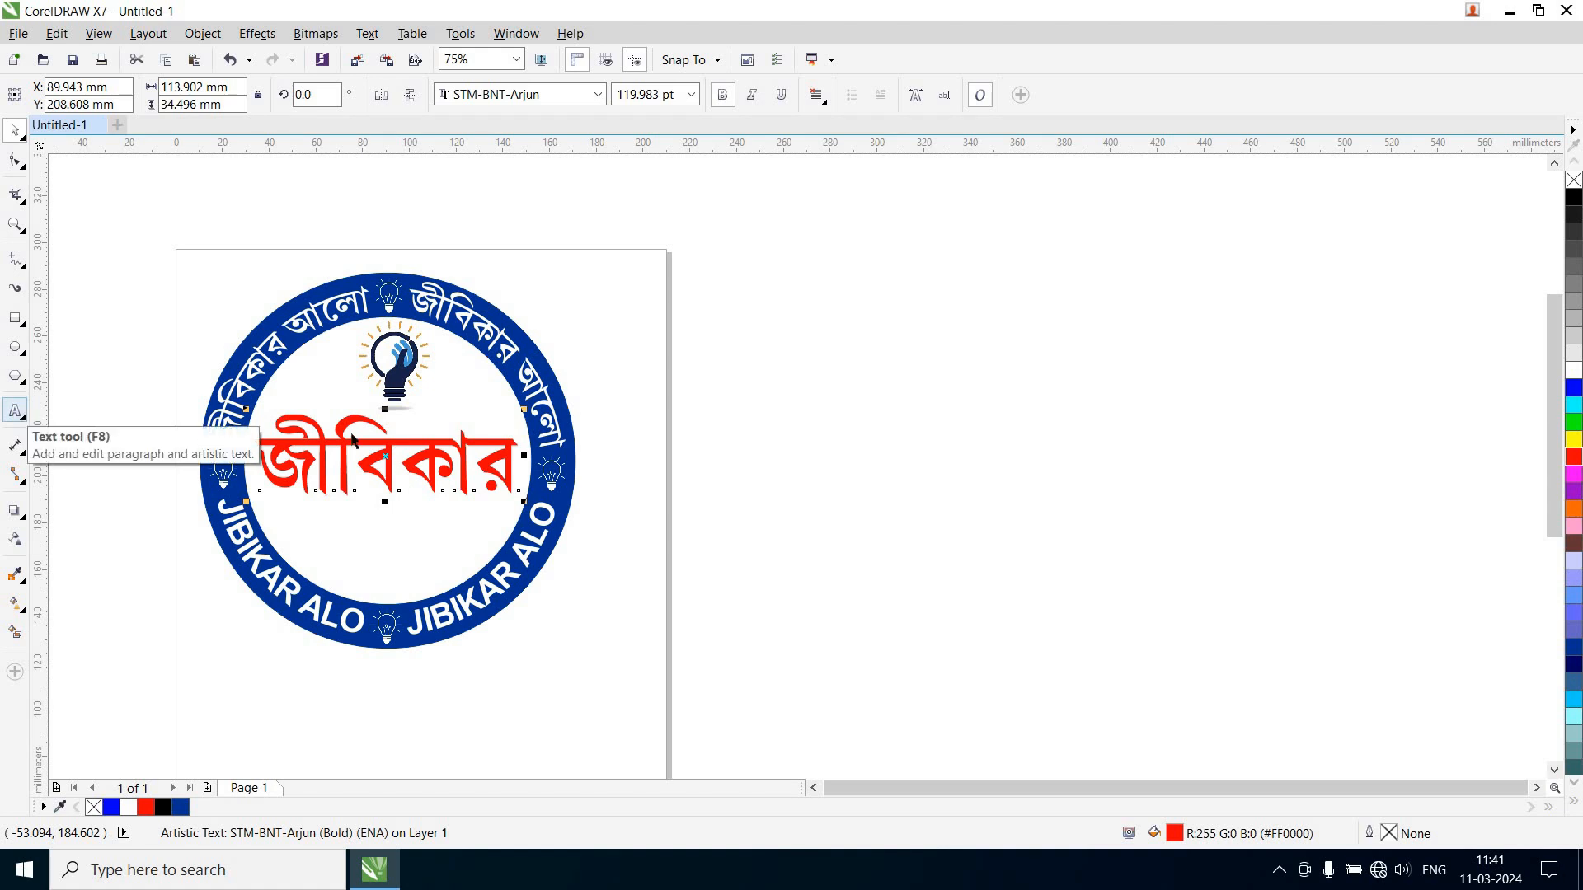
# Paste "আলো" as a separate text object, move it inside the ring beneath "জীবিকার" and scale it down
pyautogui.click(7, 414)
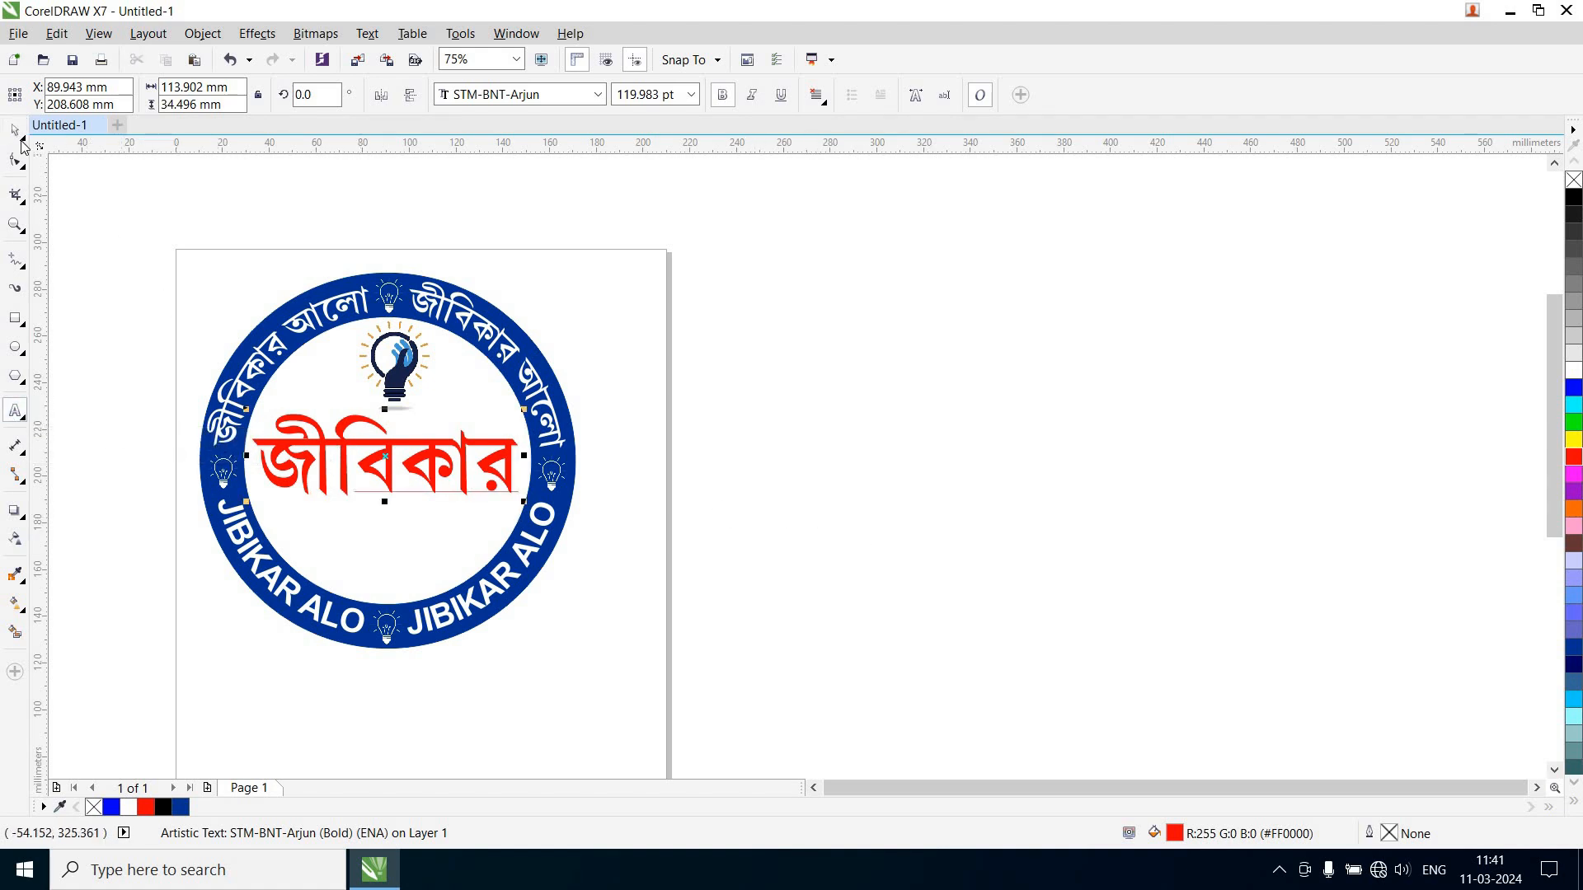
pyautogui.click(993, 507)
pyautogui.hotkey('ctrl', 'v')
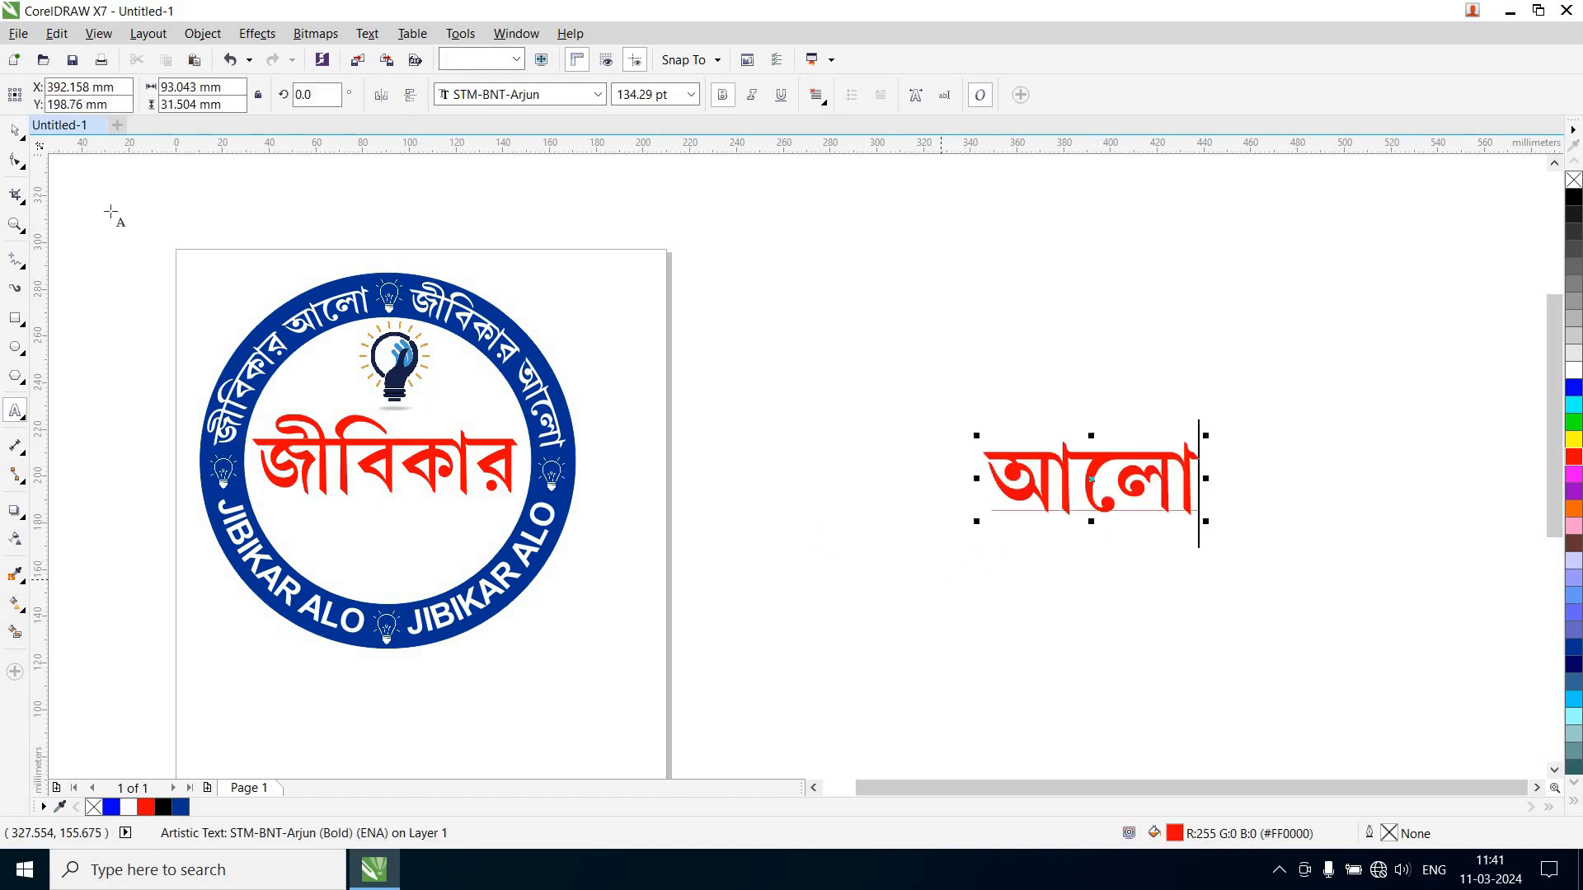
pyautogui.hotkey('ctrl', 'space')
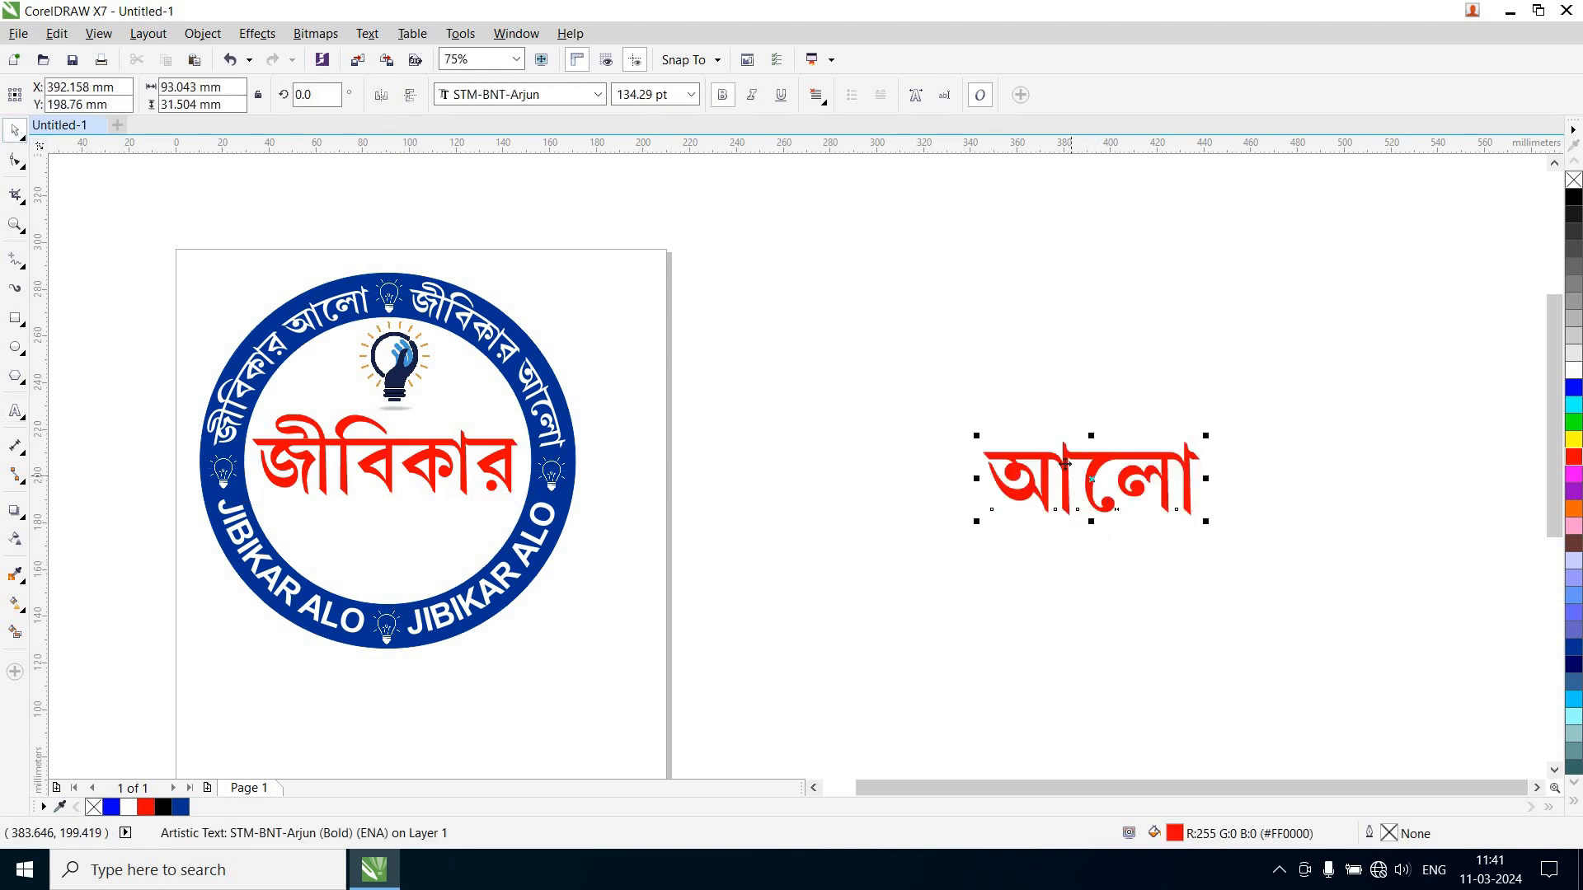
pyautogui.moveTo(1072, 480); pyautogui.dragTo(335, 520)
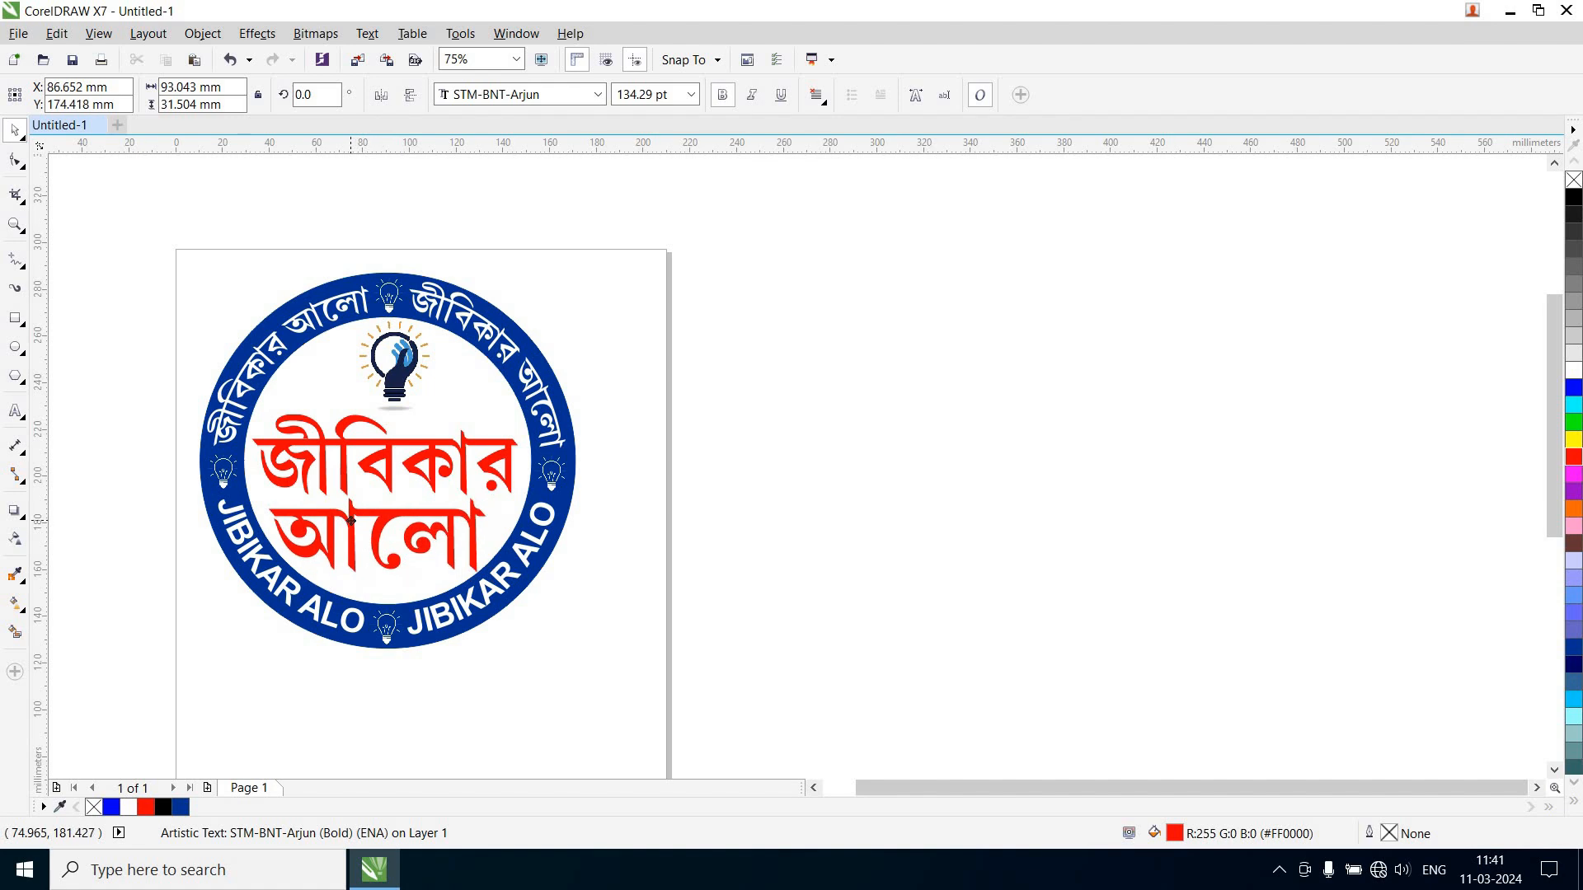
pyautogui.moveTo(484, 578); pyautogui.dragTo(441, 532)
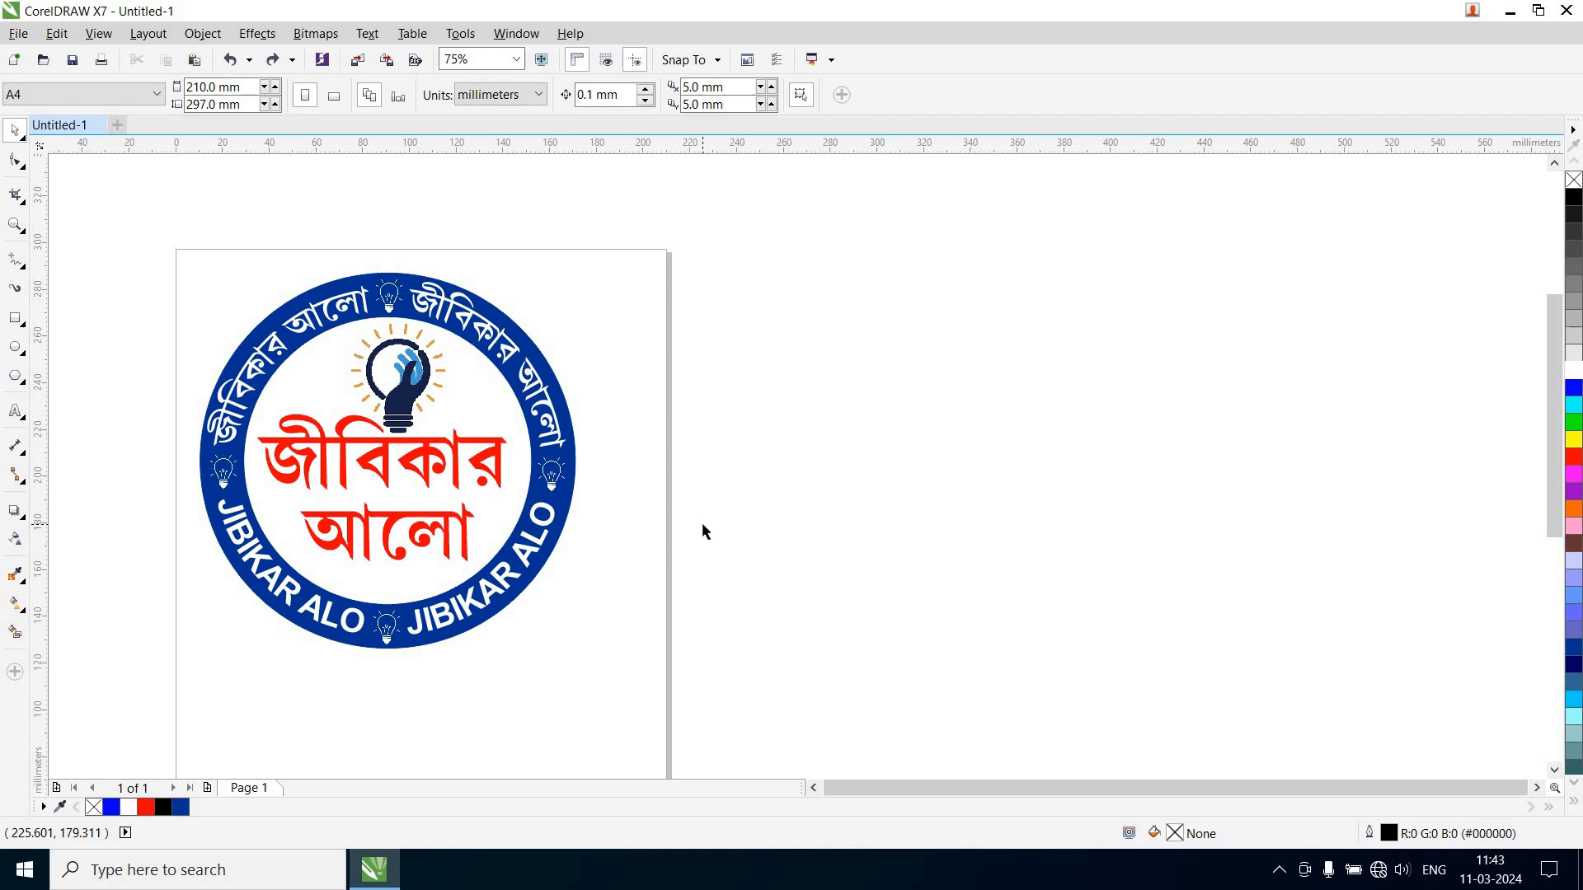